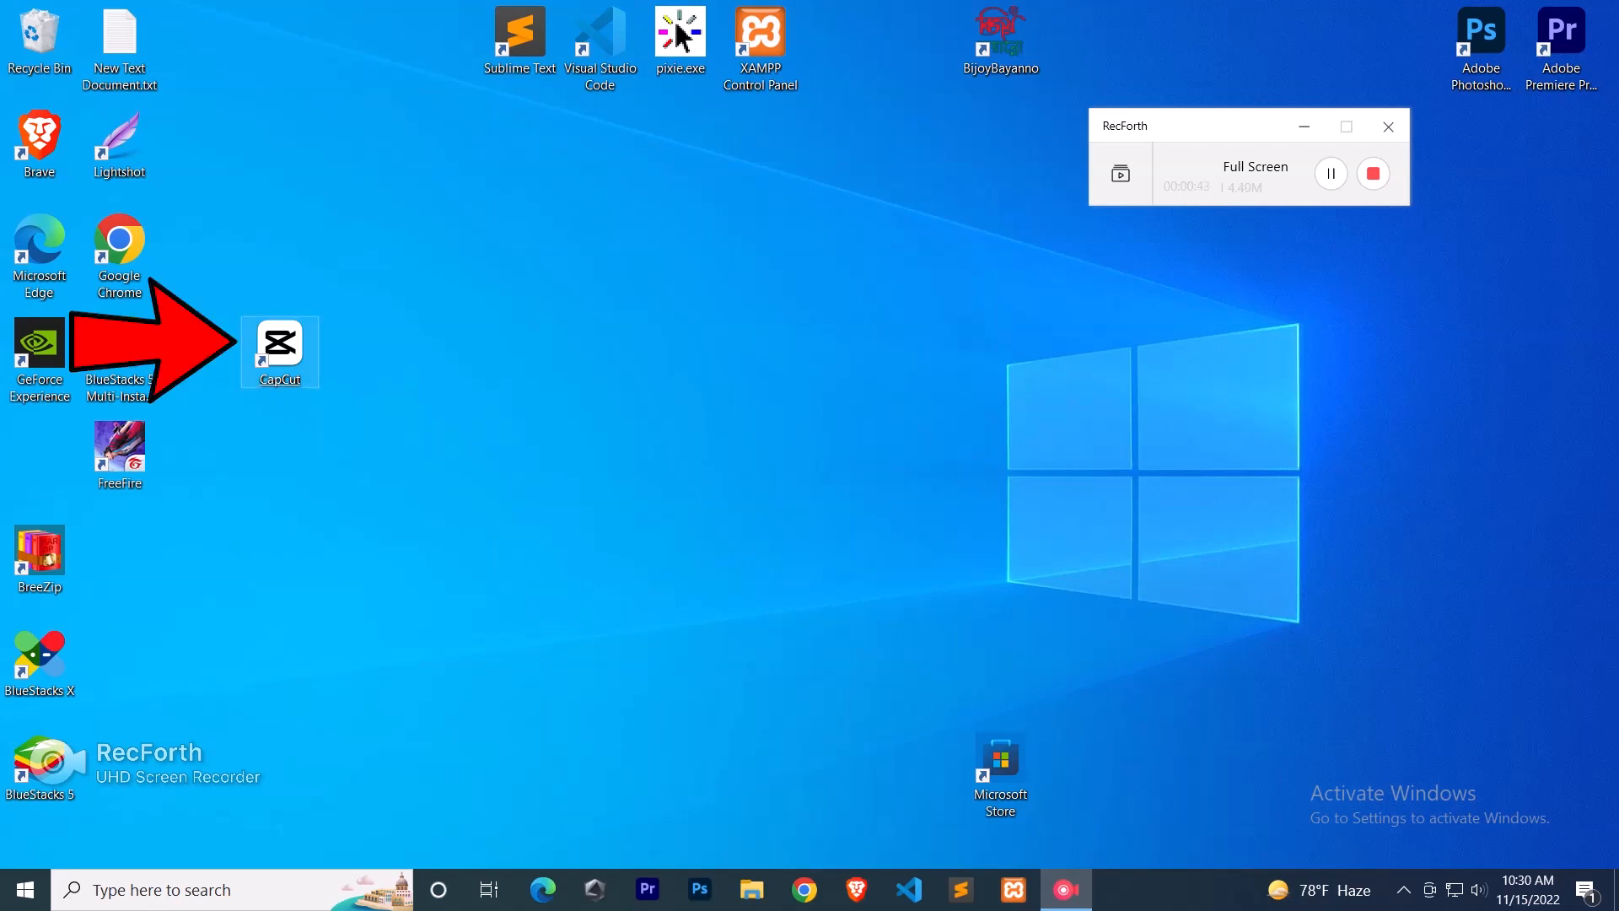
- Launch CapCut and sign in with the Google account, letting the browser always open CapCut links in the desktop app
double_click(280, 346)
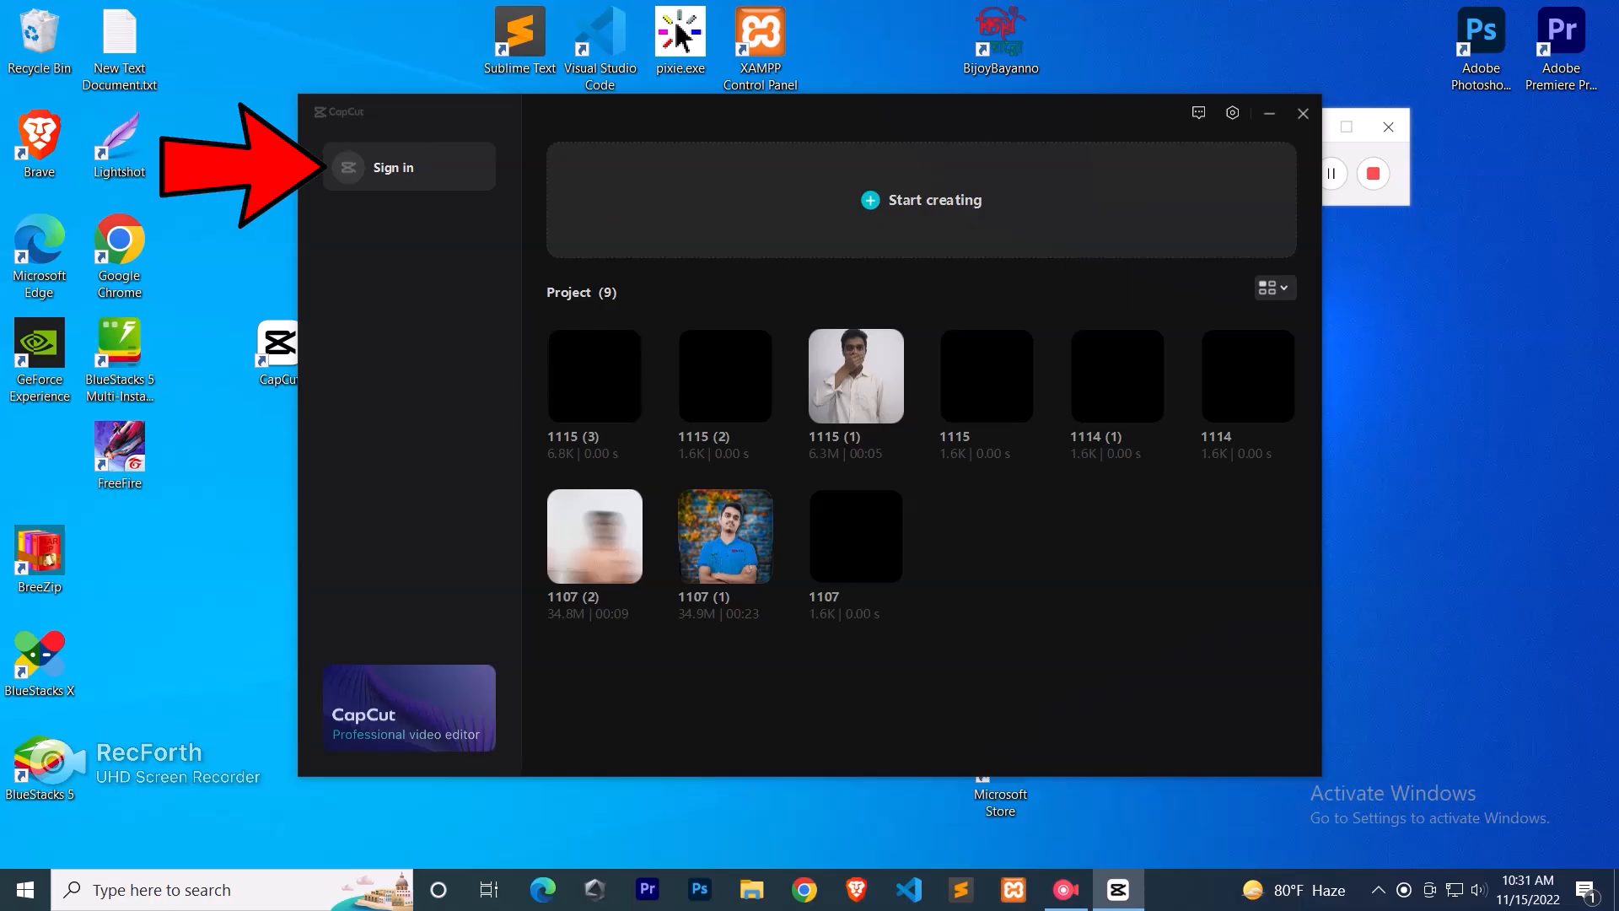
click(400, 222)
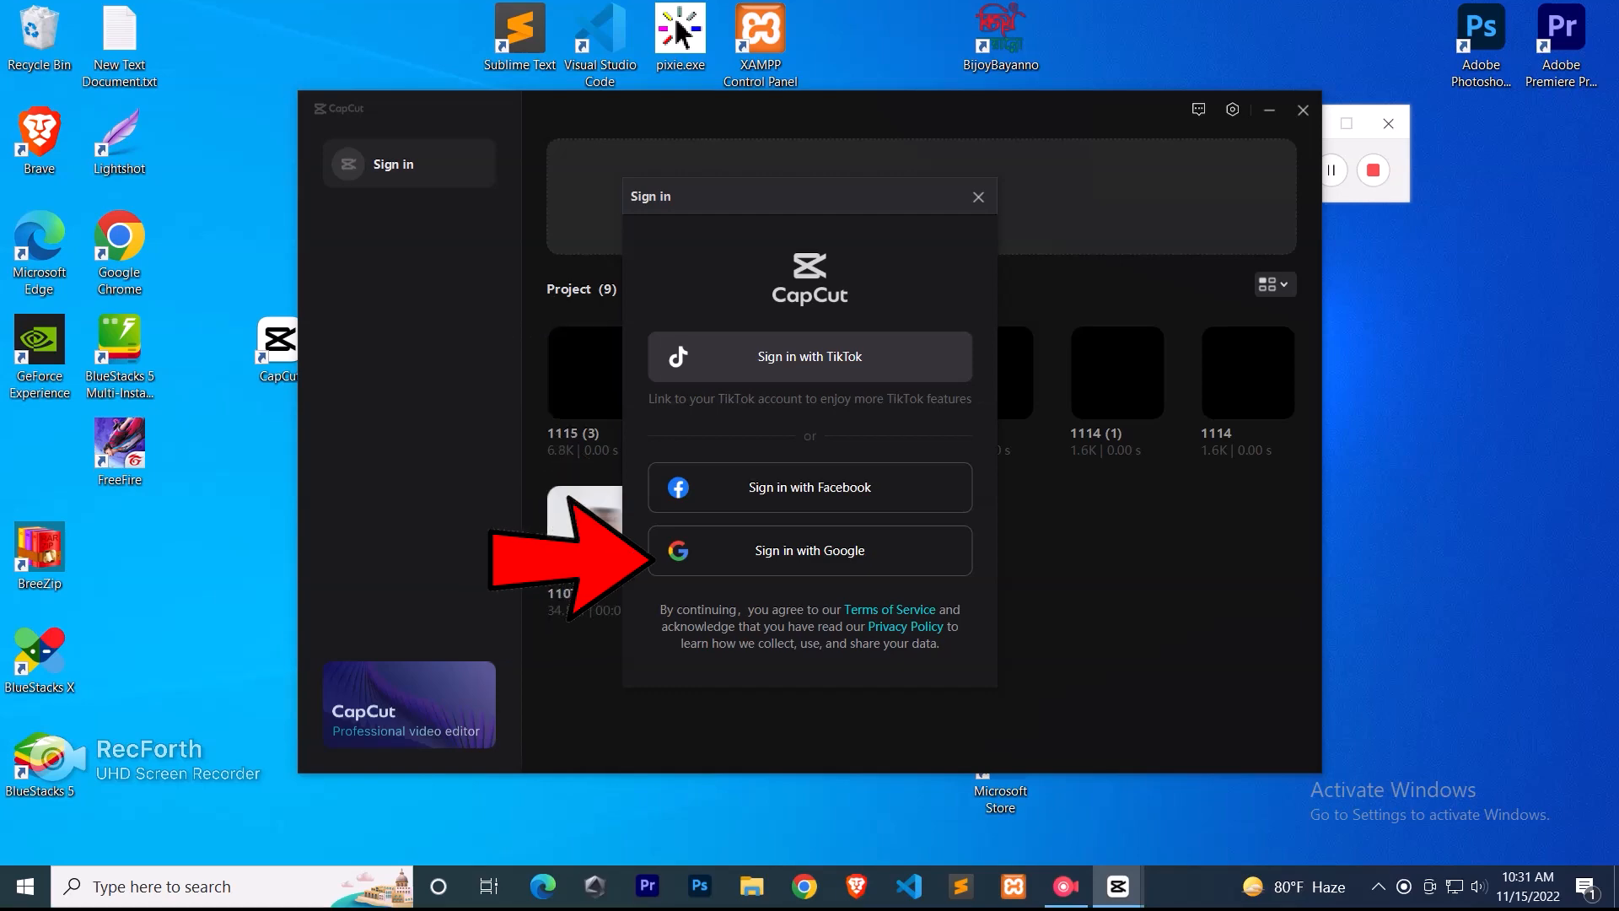
click(809, 554)
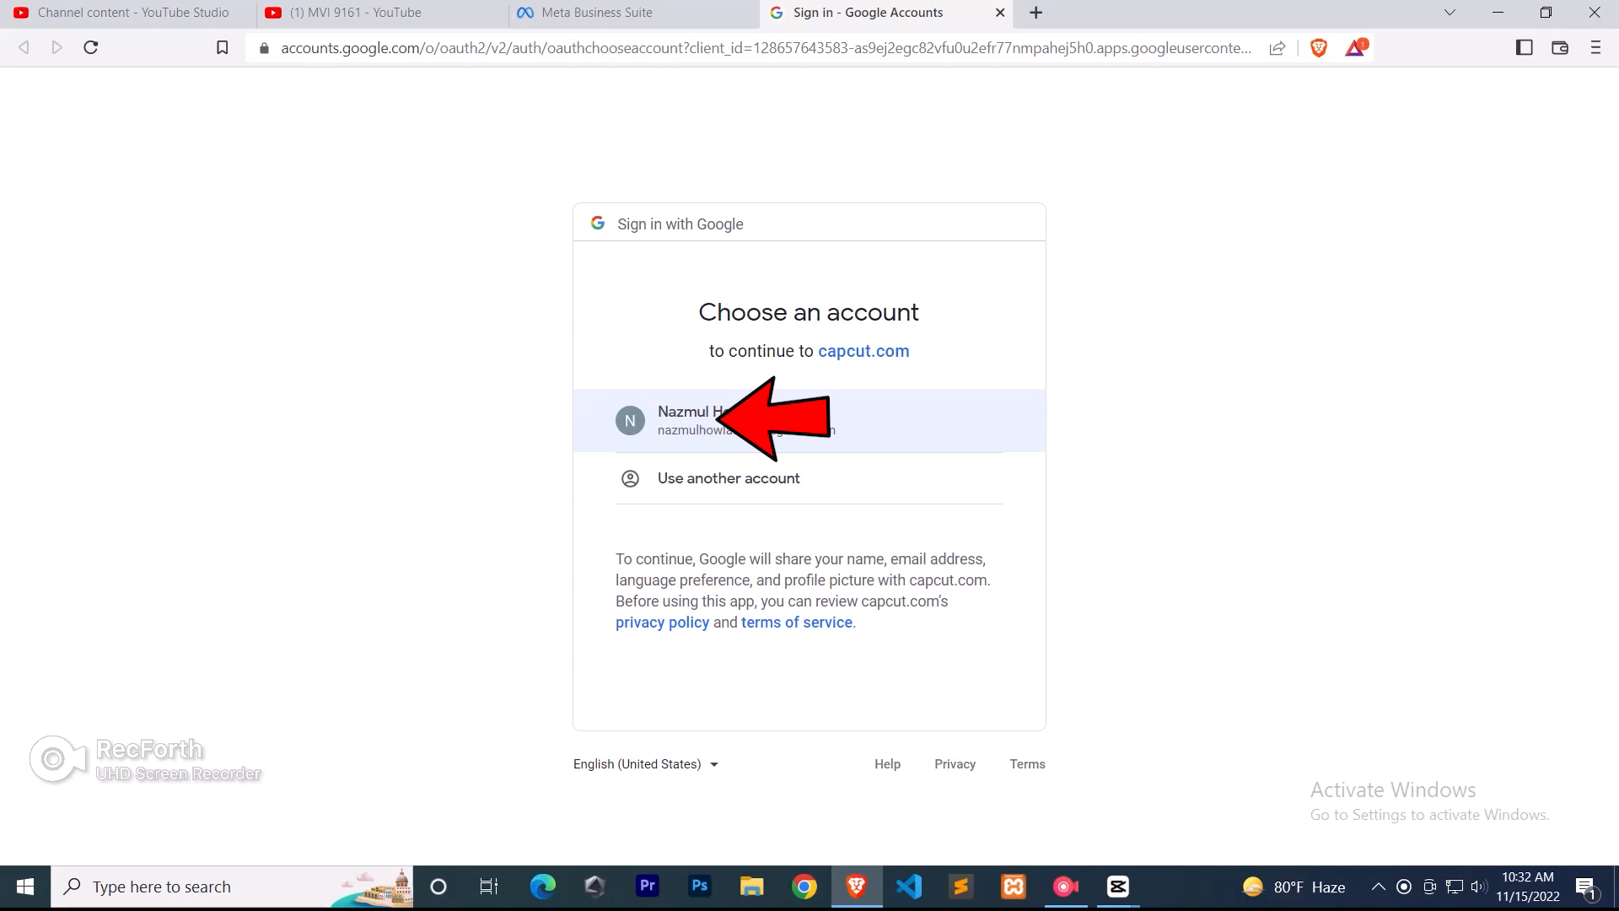
click(792, 428)
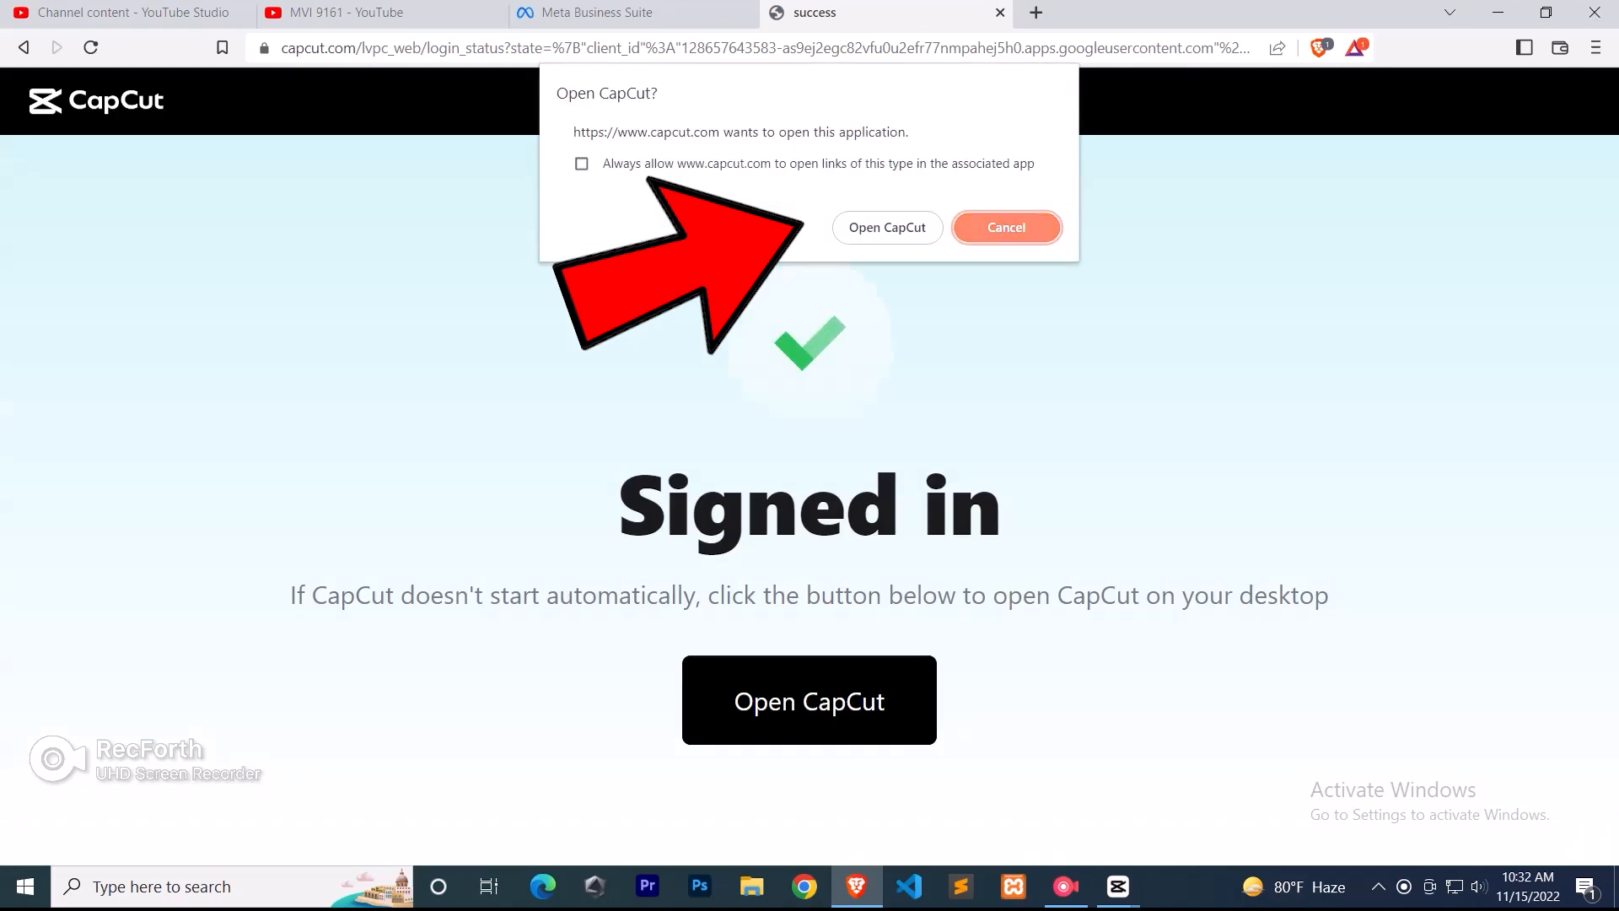
click(886, 227)
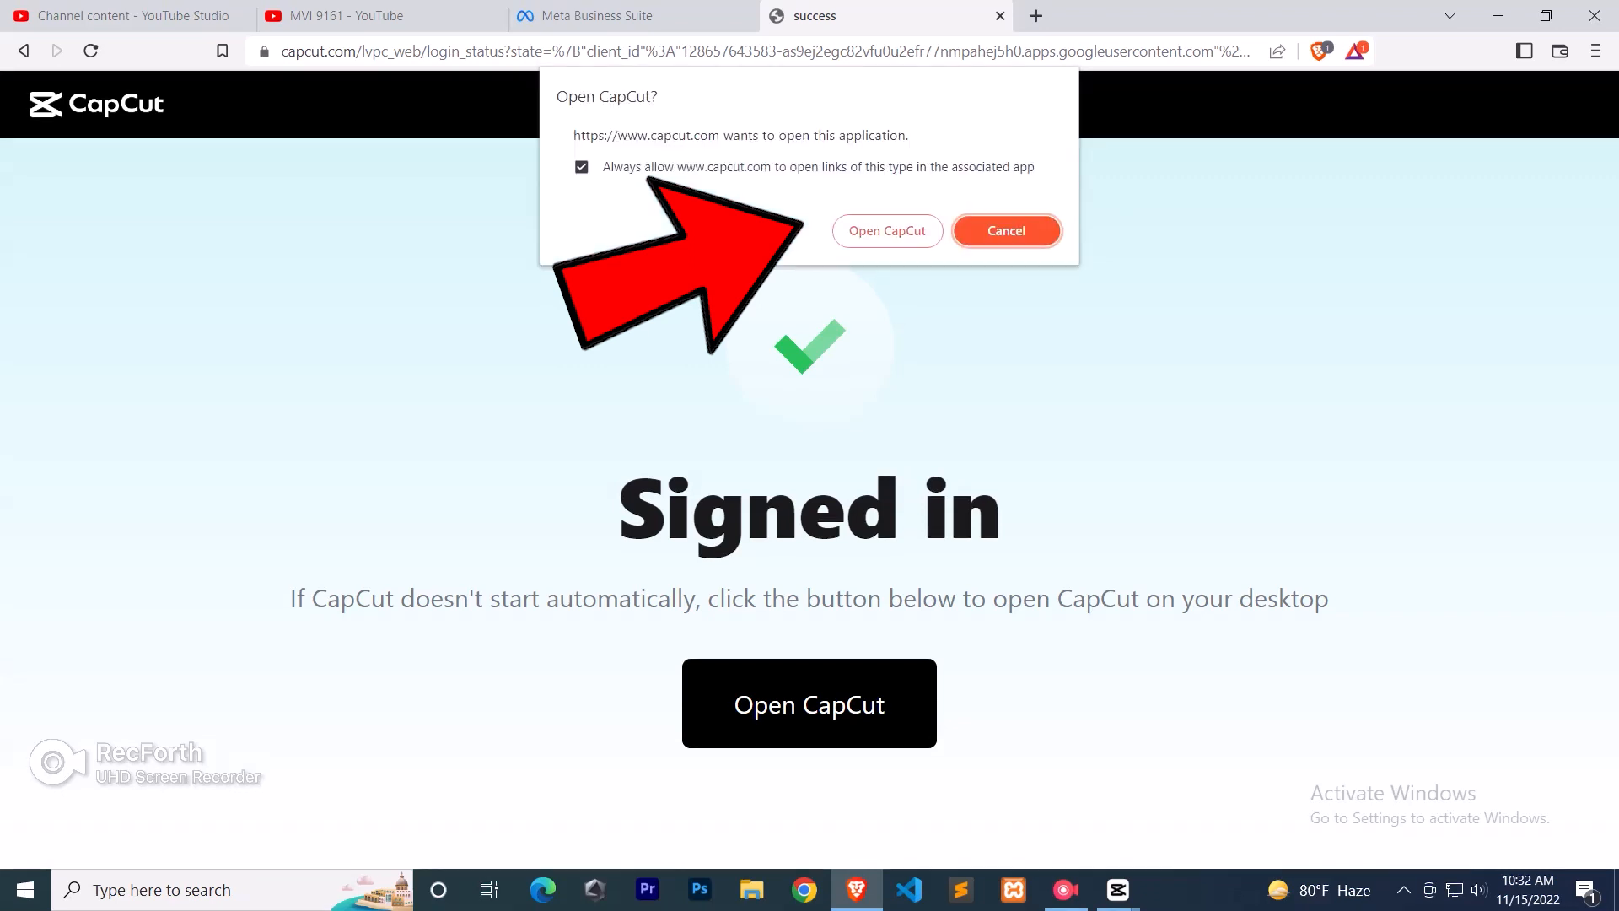
click(886, 230)
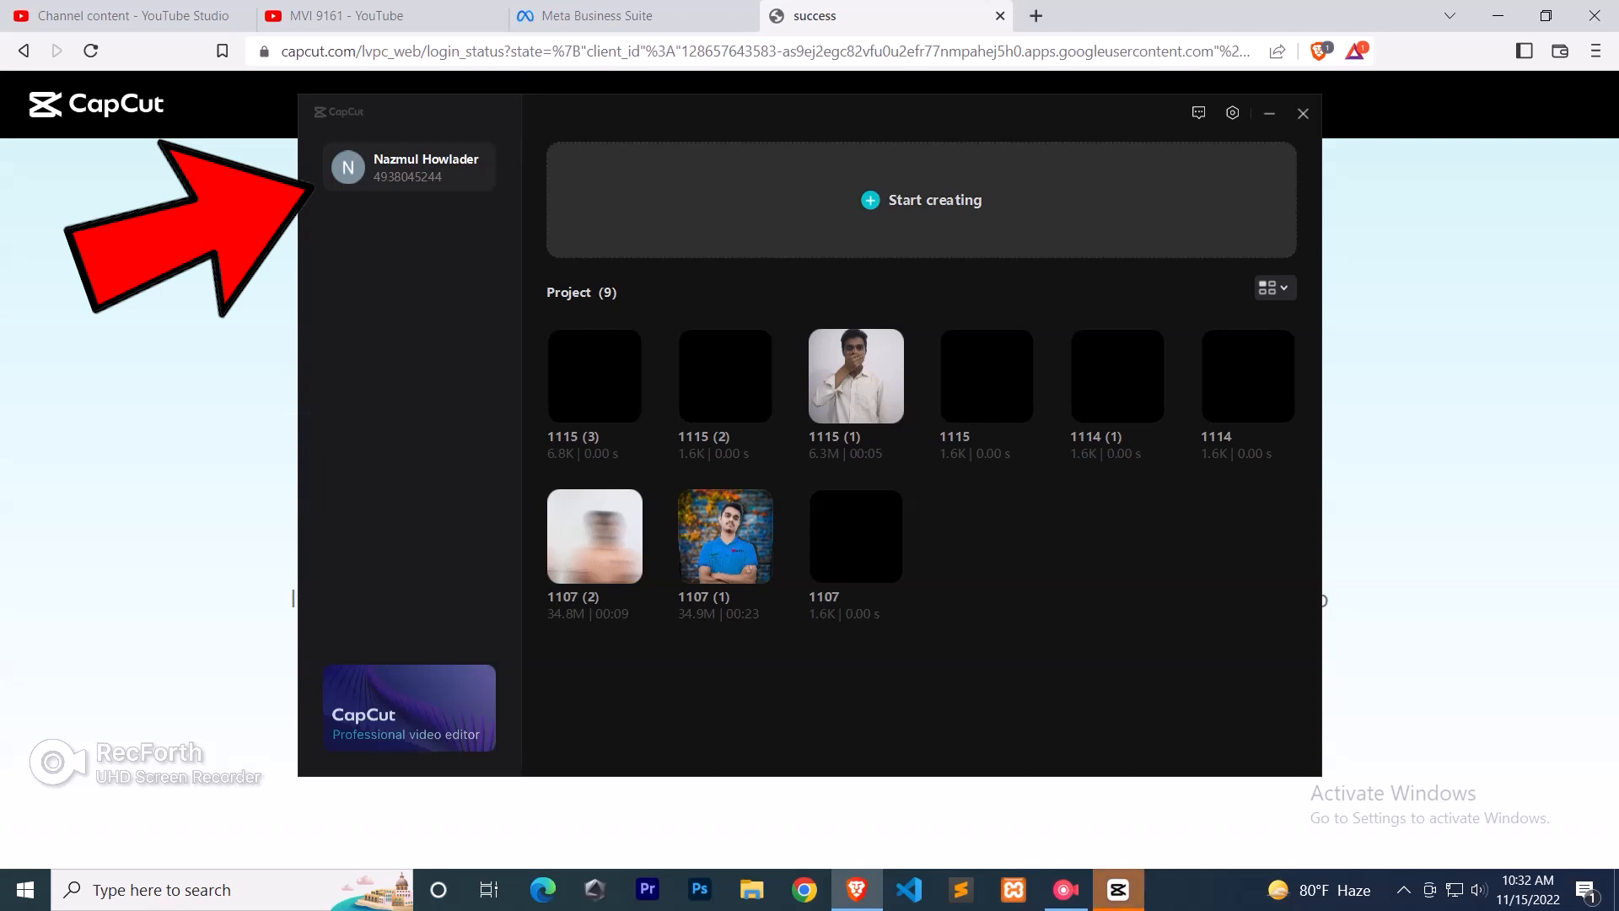
- Create a new project and import the video MVI_9172.MP4 from the 197CANON folder
click(921, 200)
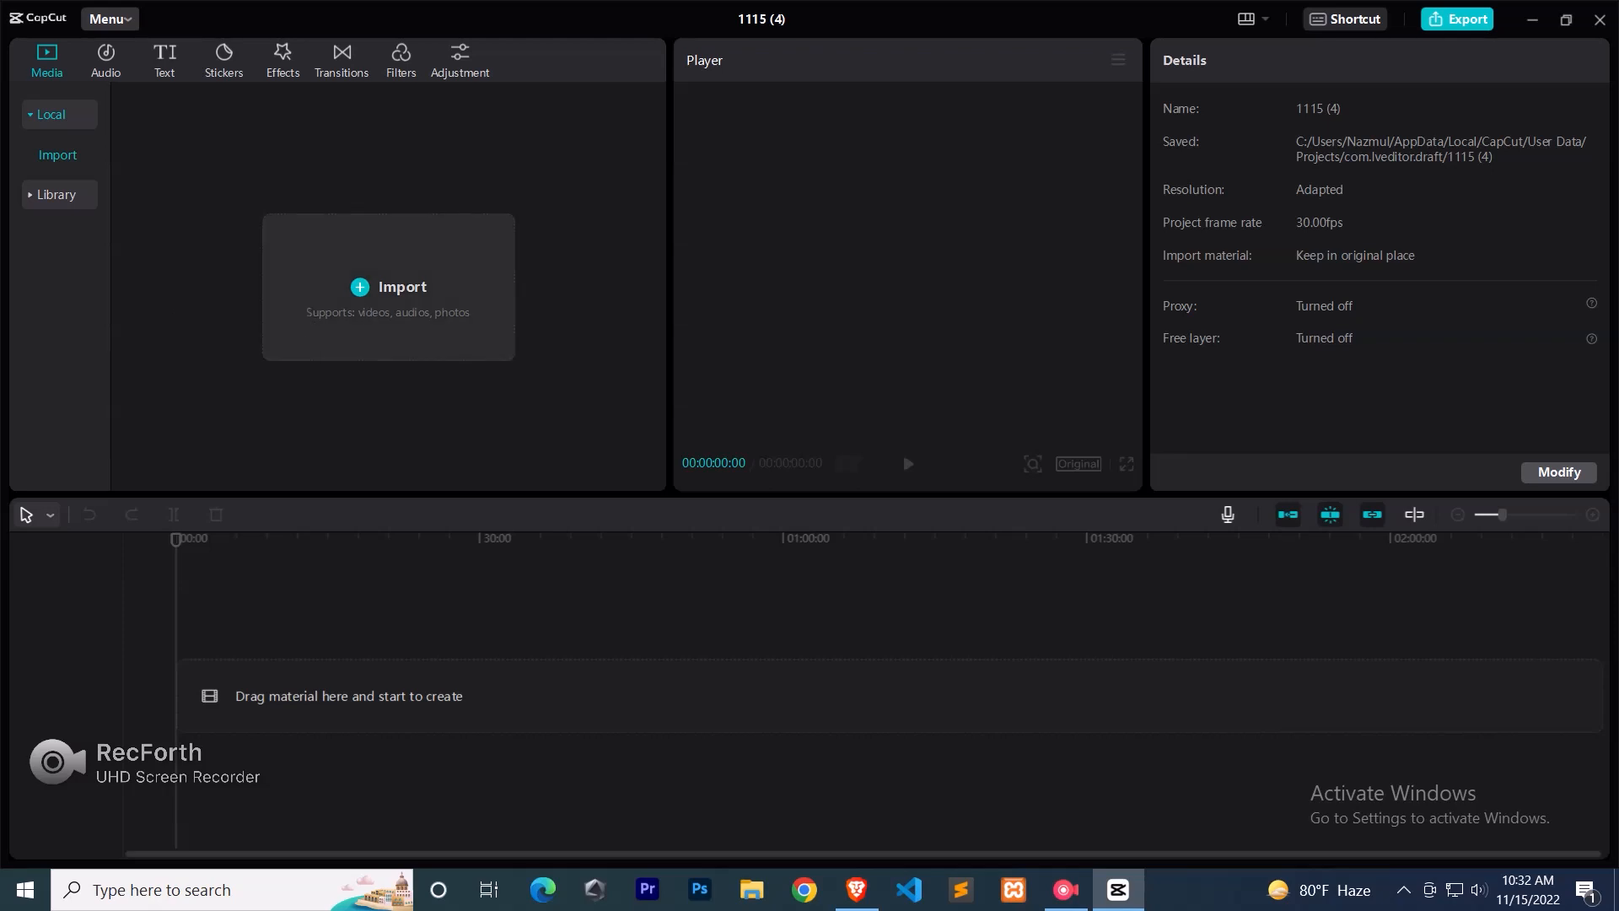
click(390, 287)
scroll(363, 246, down, 1)
scroll(363, 252, up, 1)
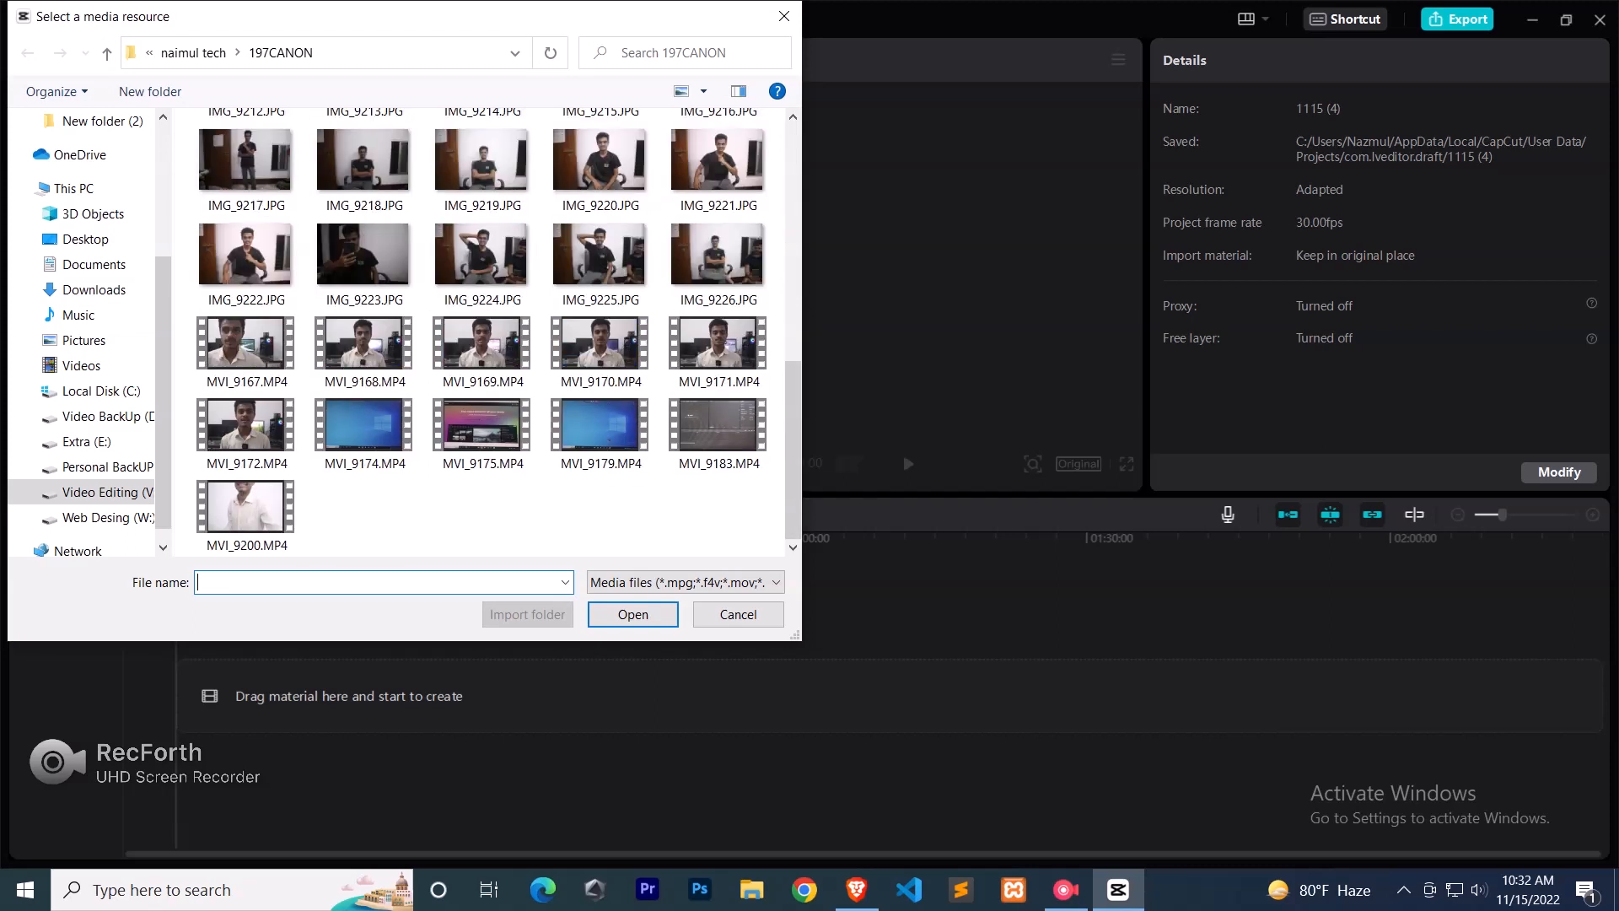
scroll(482, 426, up, 2)
scroll(482, 426, down, 2)
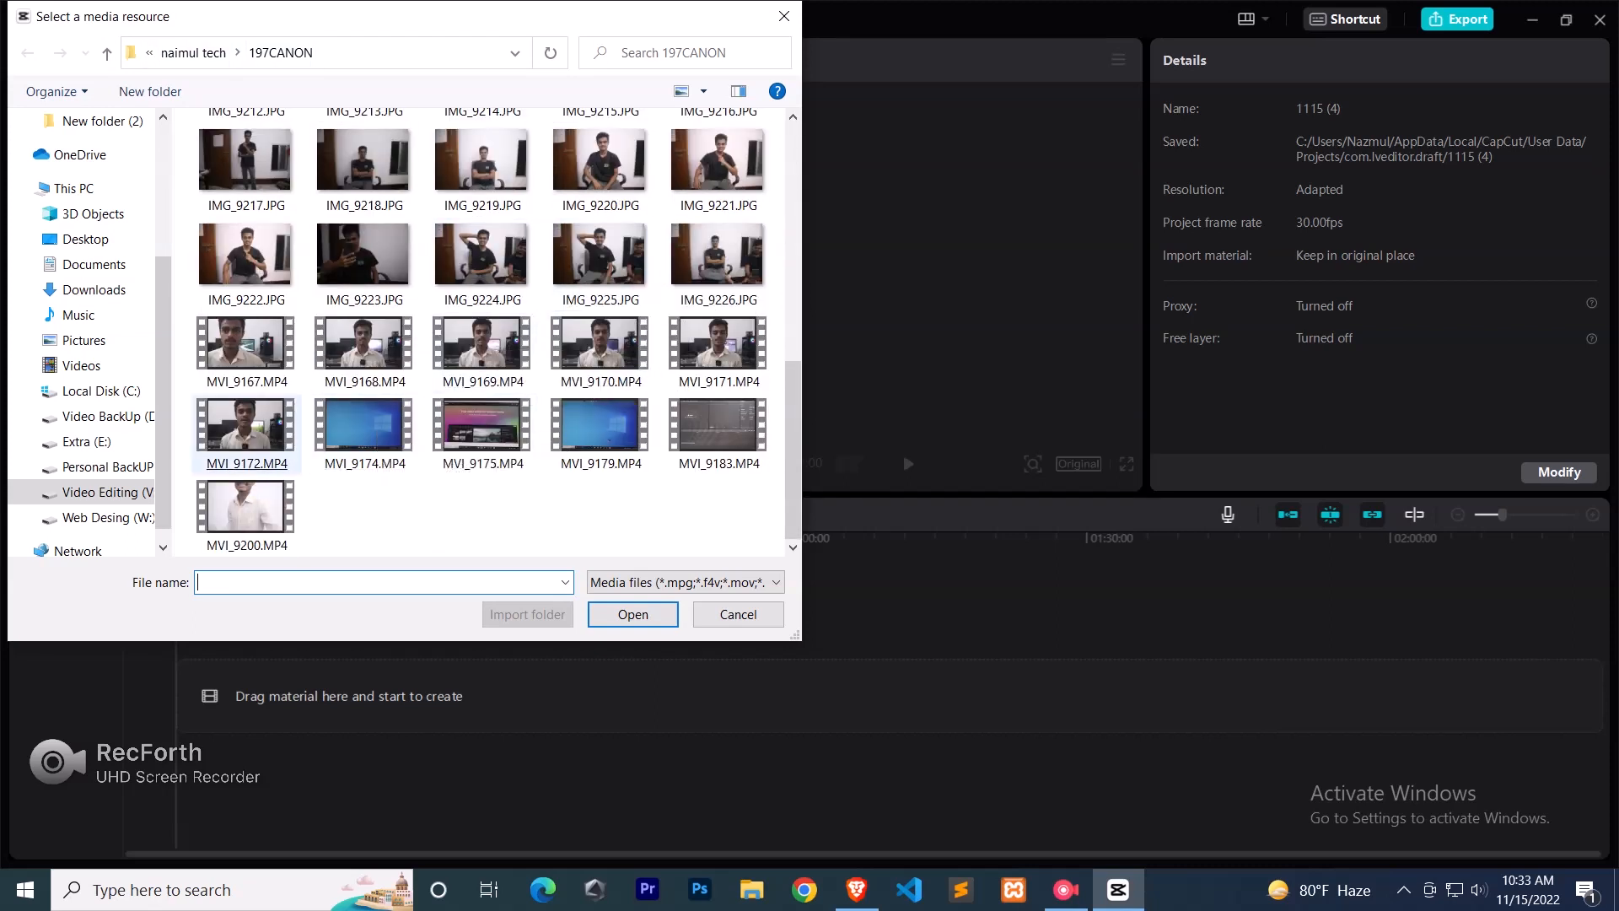
double_click(246, 426)
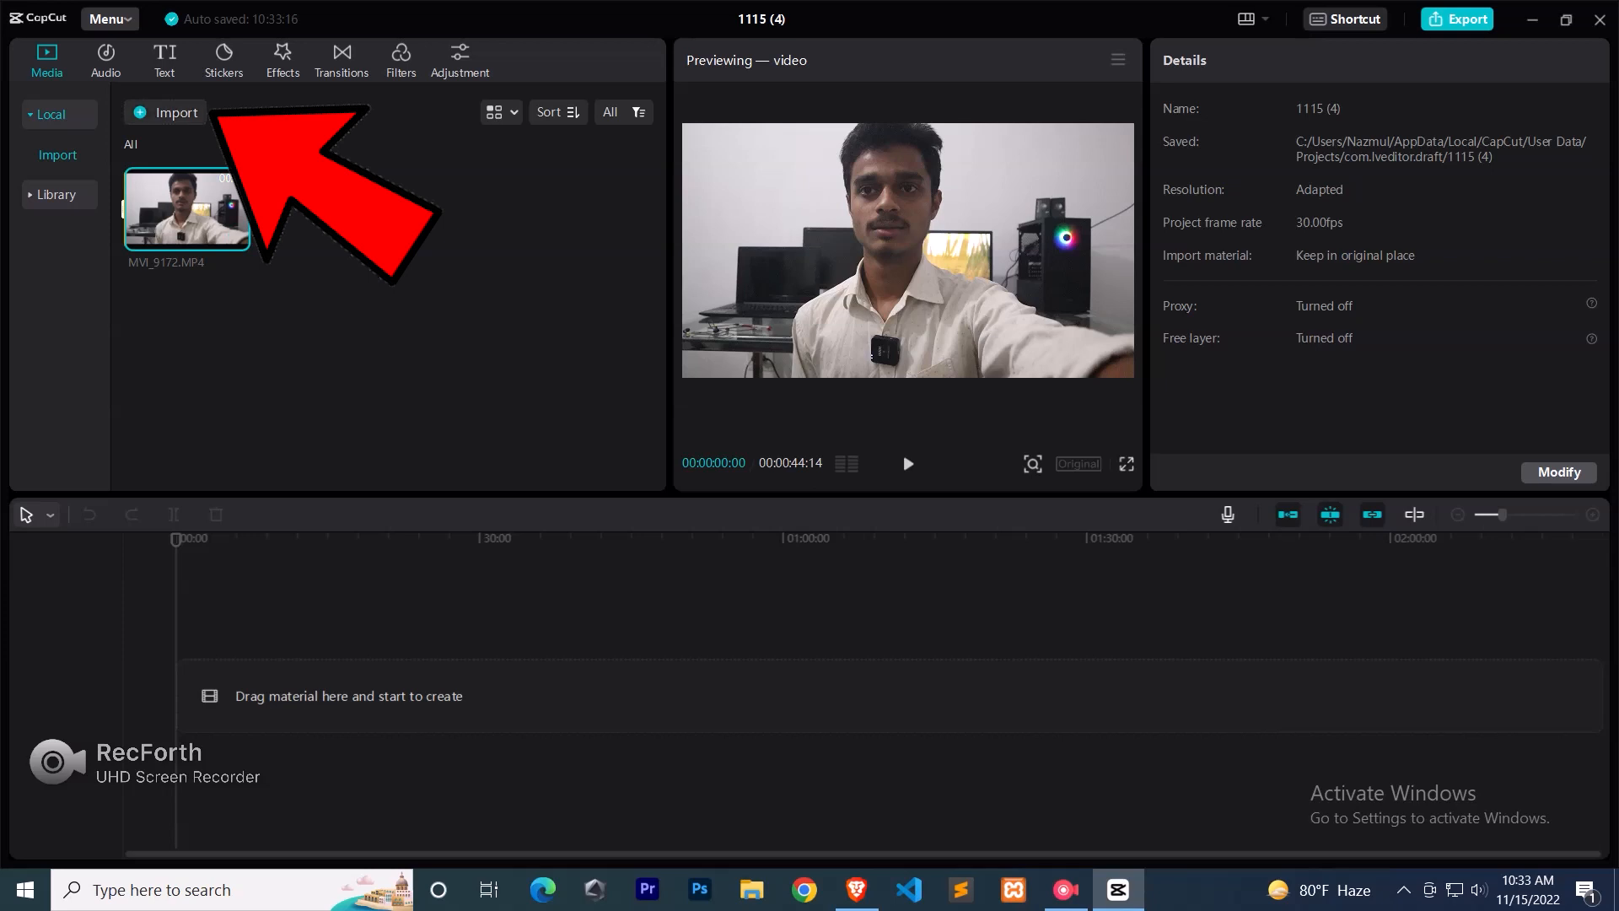
- Import the video MVI_9167.MP4 as a second media file
click(165, 112)
scroll(482, 278, down, 3)
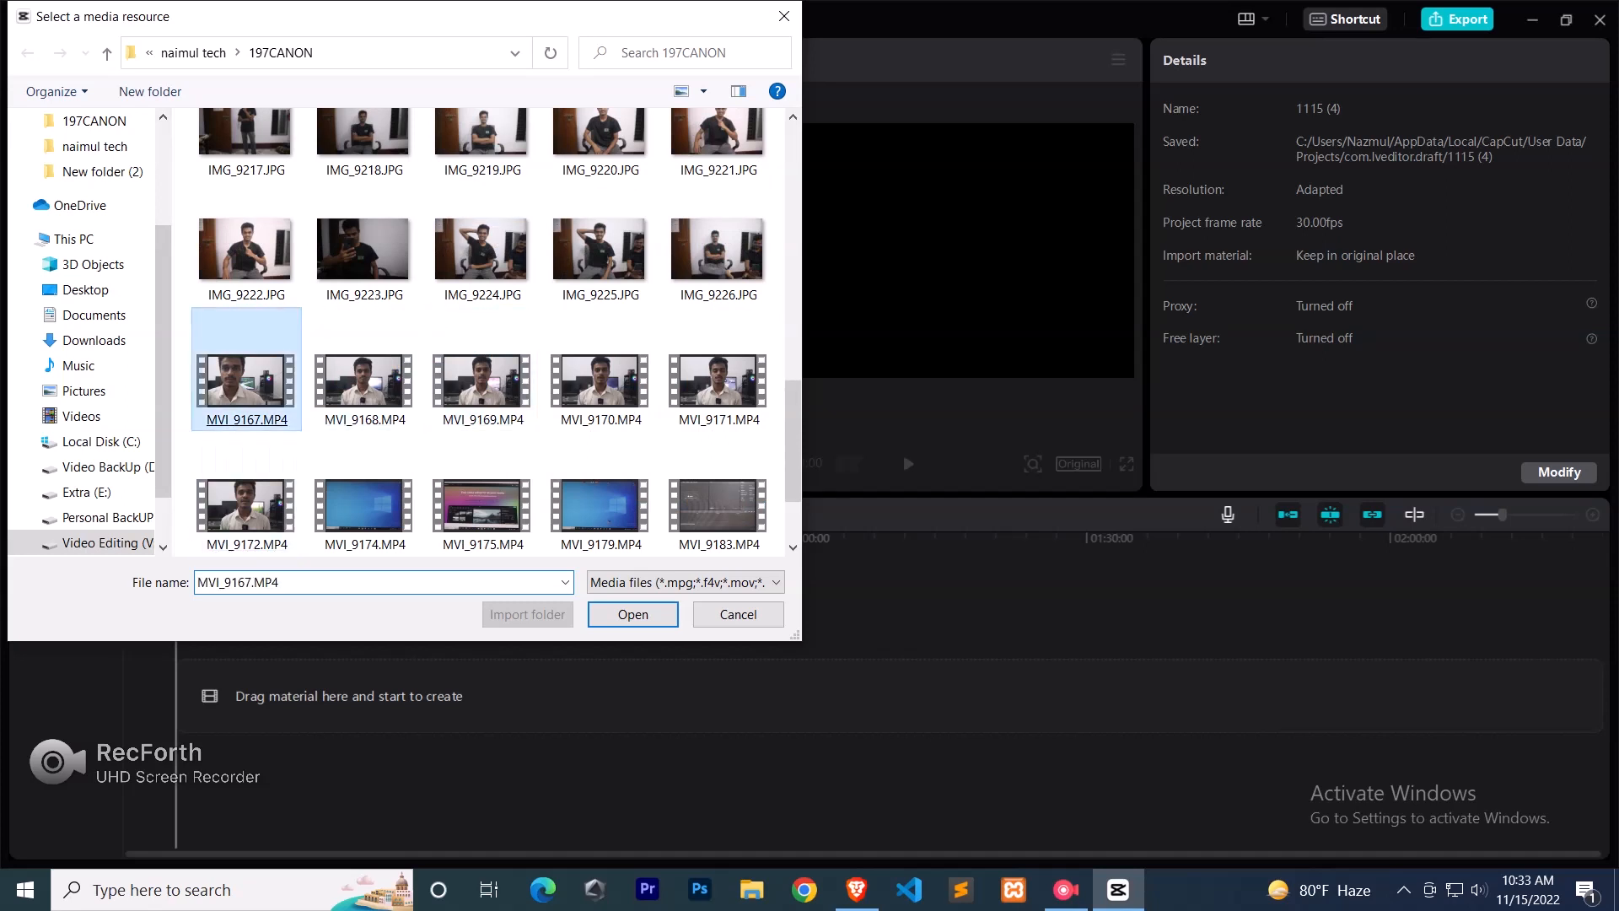
double_click(245, 381)
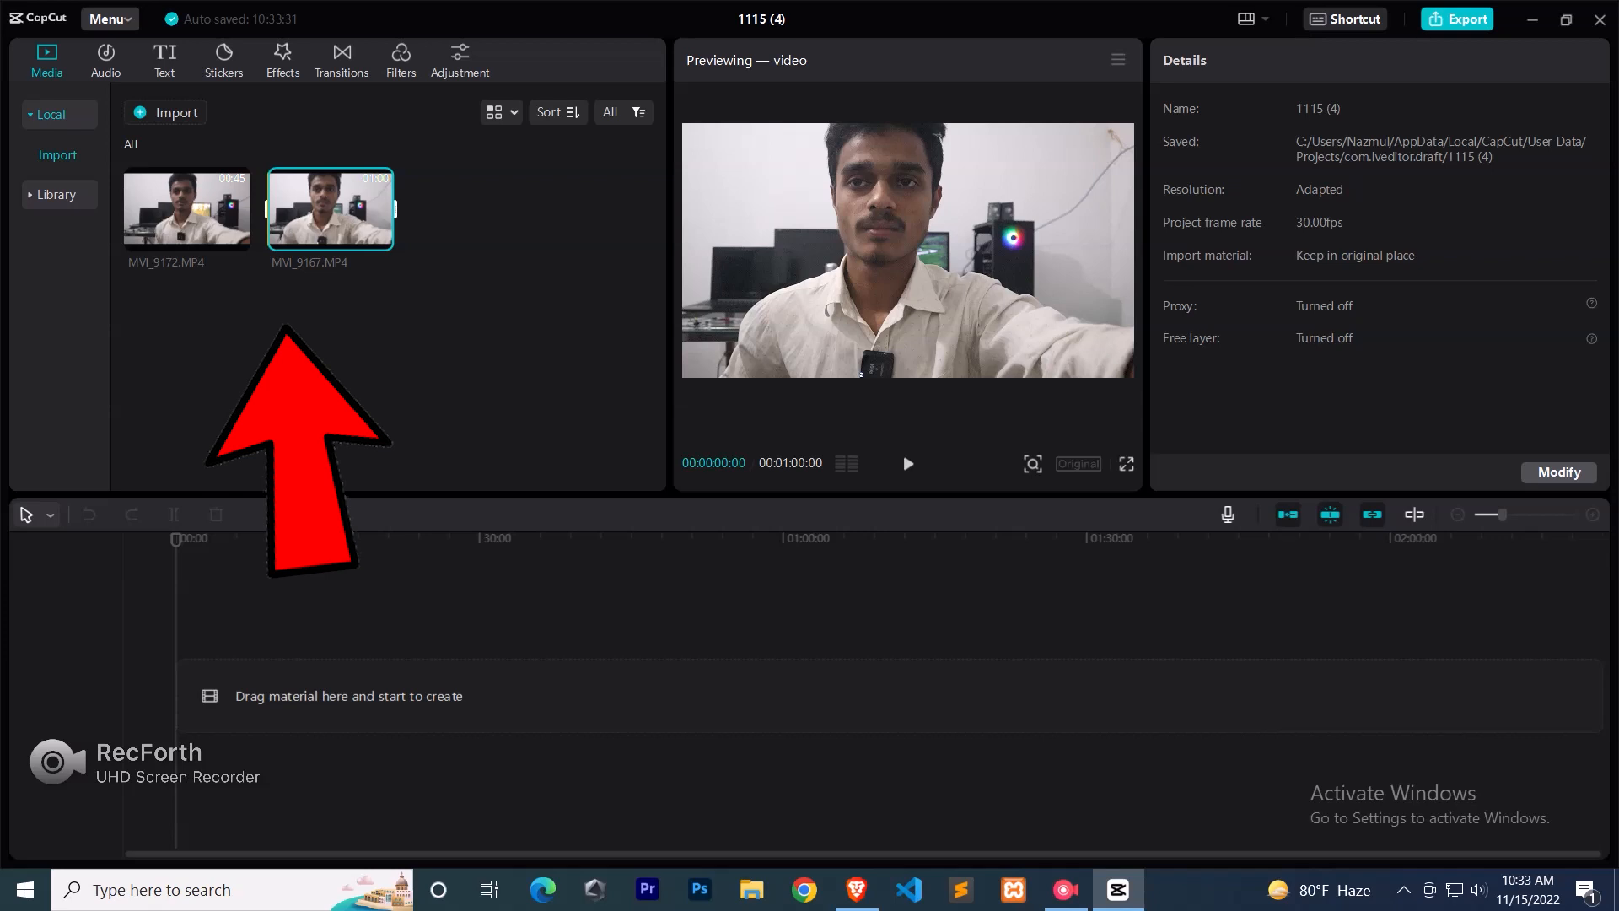
- Preview the MVI_9172.MP4 clip in the player and mute the computer's sound
click(187, 209)
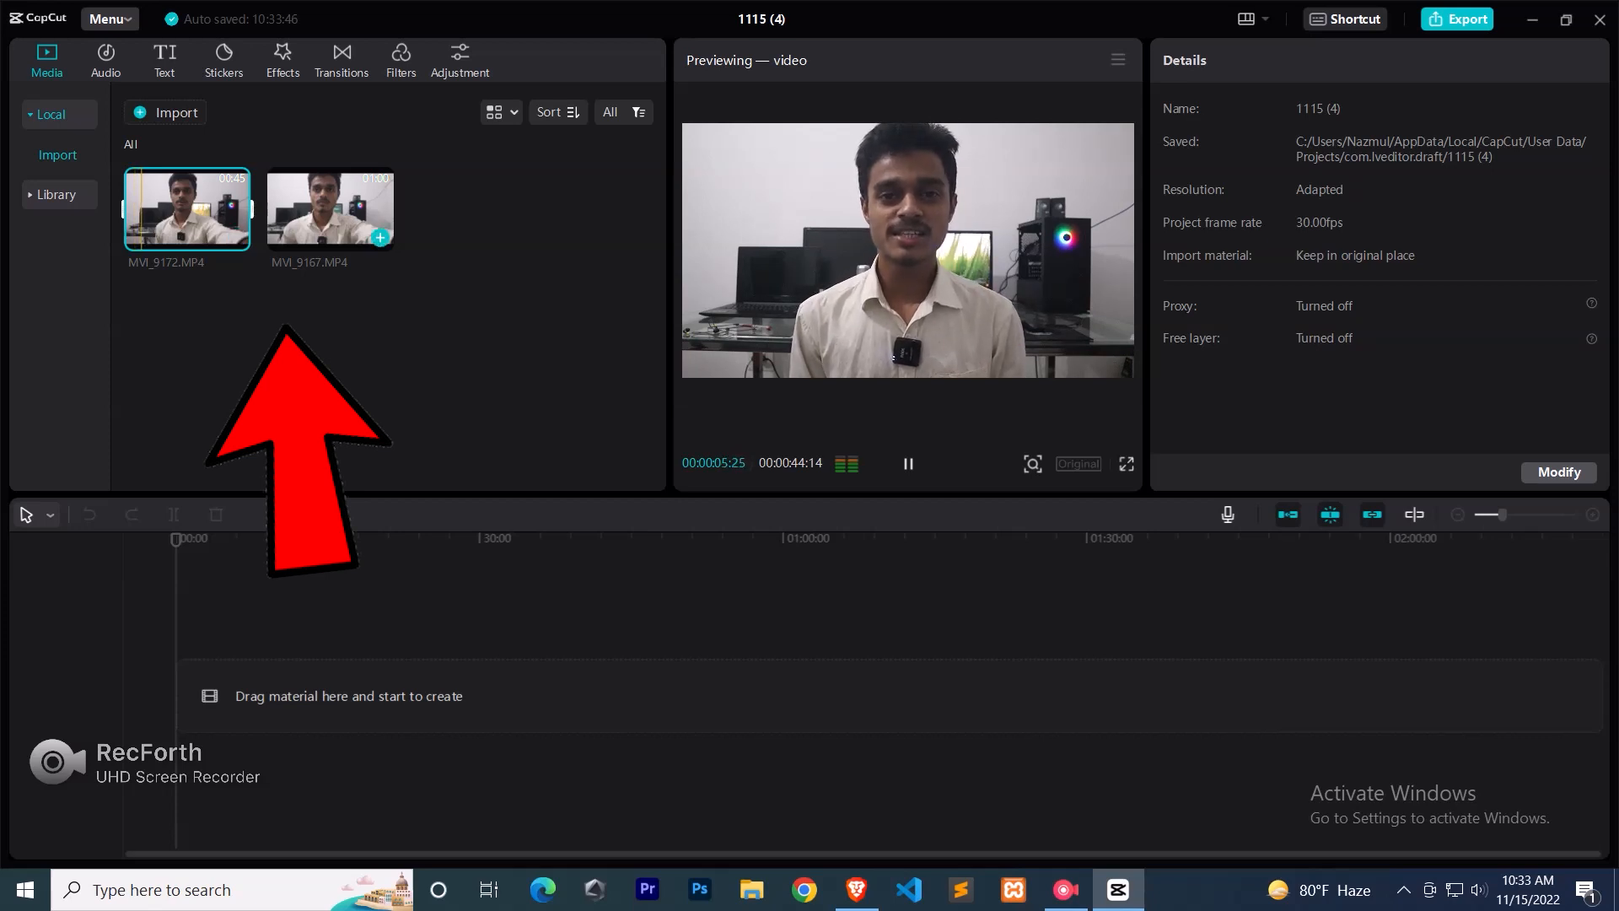
click(1478, 889)
drag(470, 255, 192, 202)
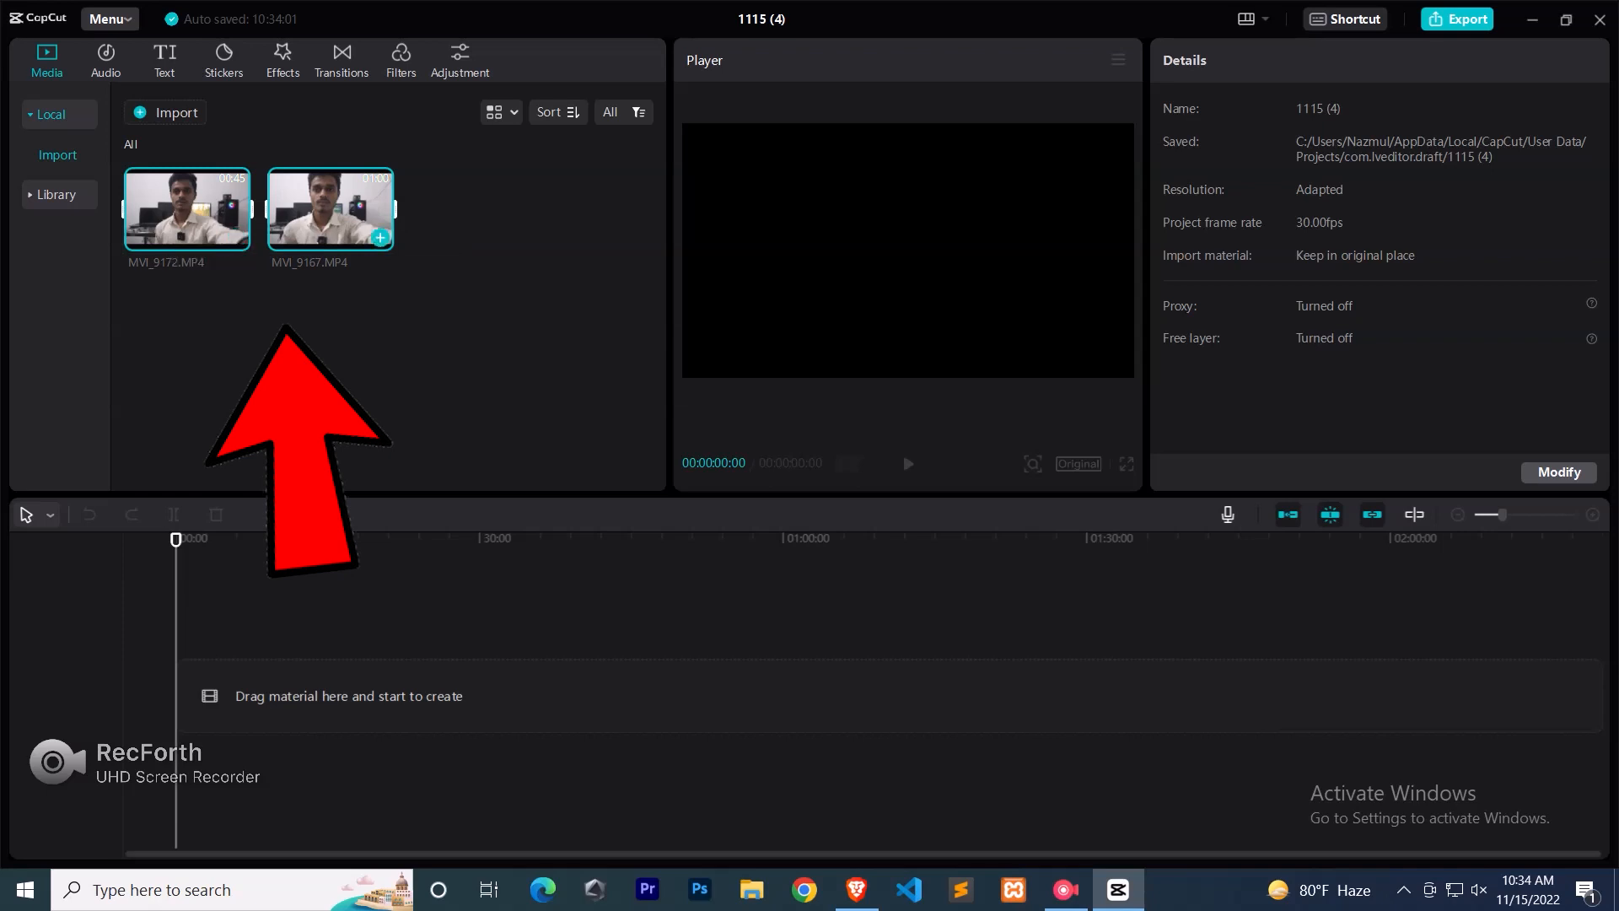
click(287, 320)
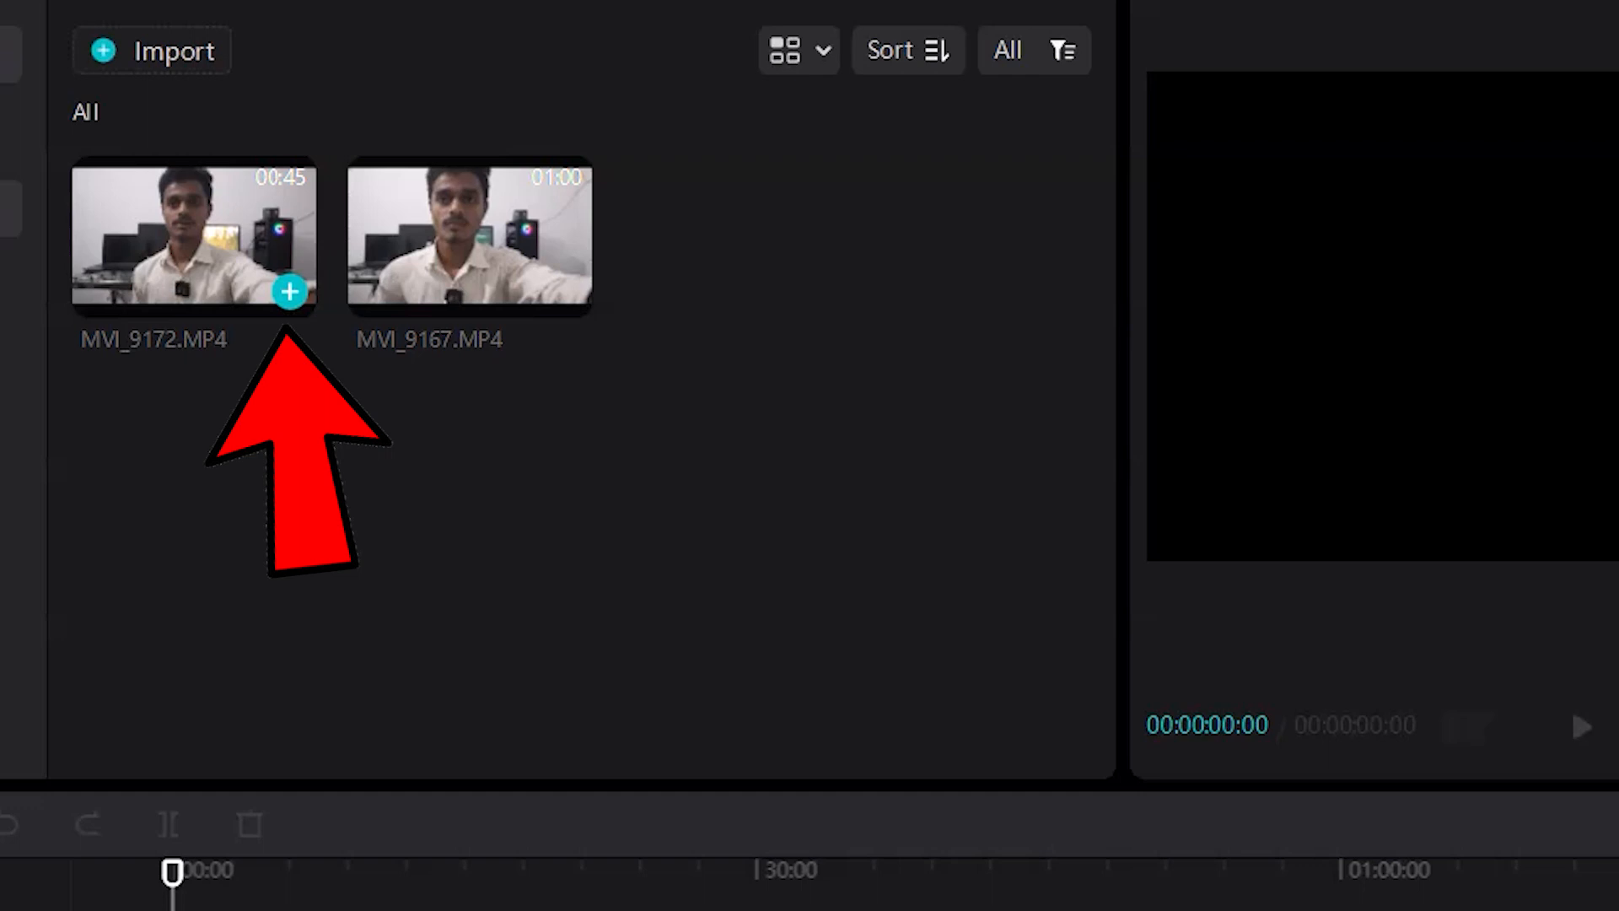
- Add MVI_9172.MP4 and MVI_9167.MP4 to the timeline and delete the MVI_9172.MP4 clip from it
click(194, 237)
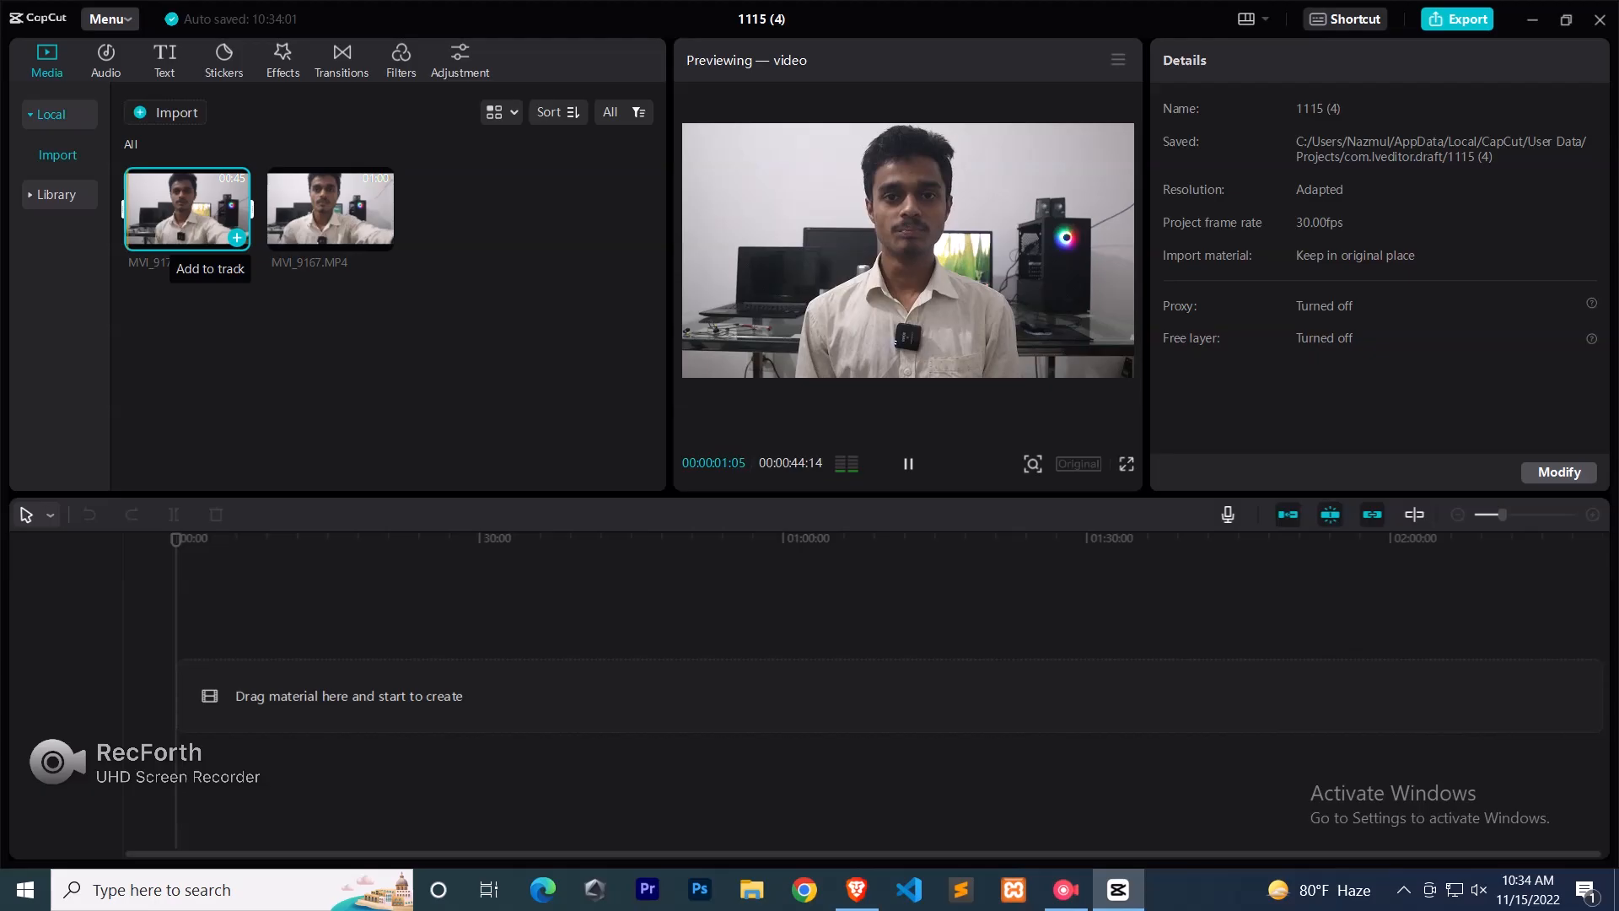
click(237, 237)
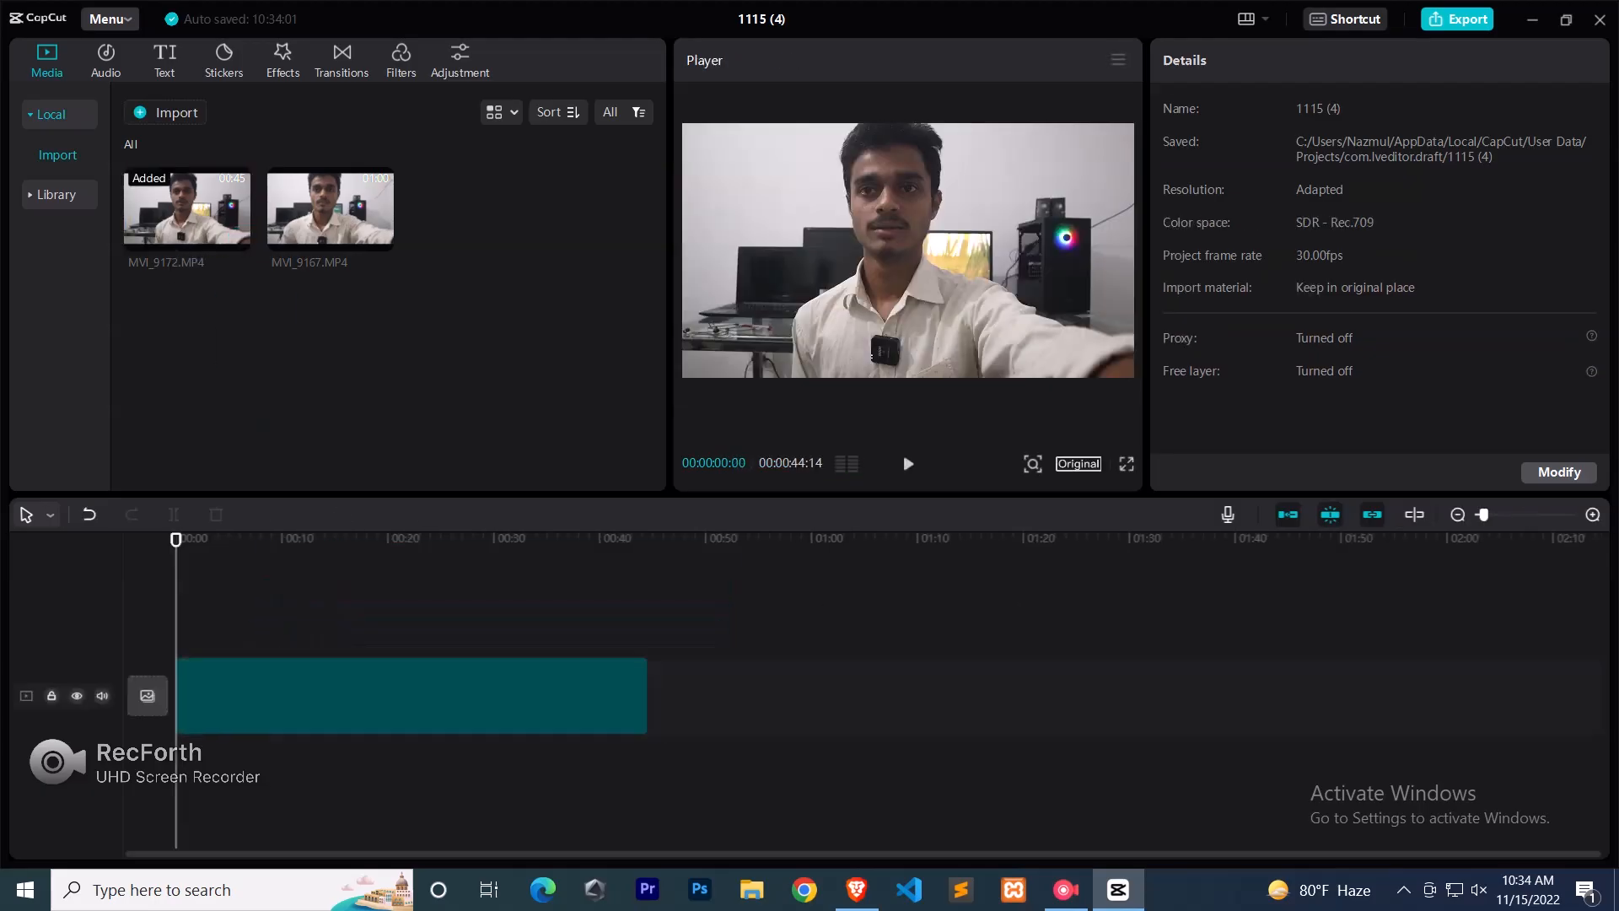
click(380, 237)
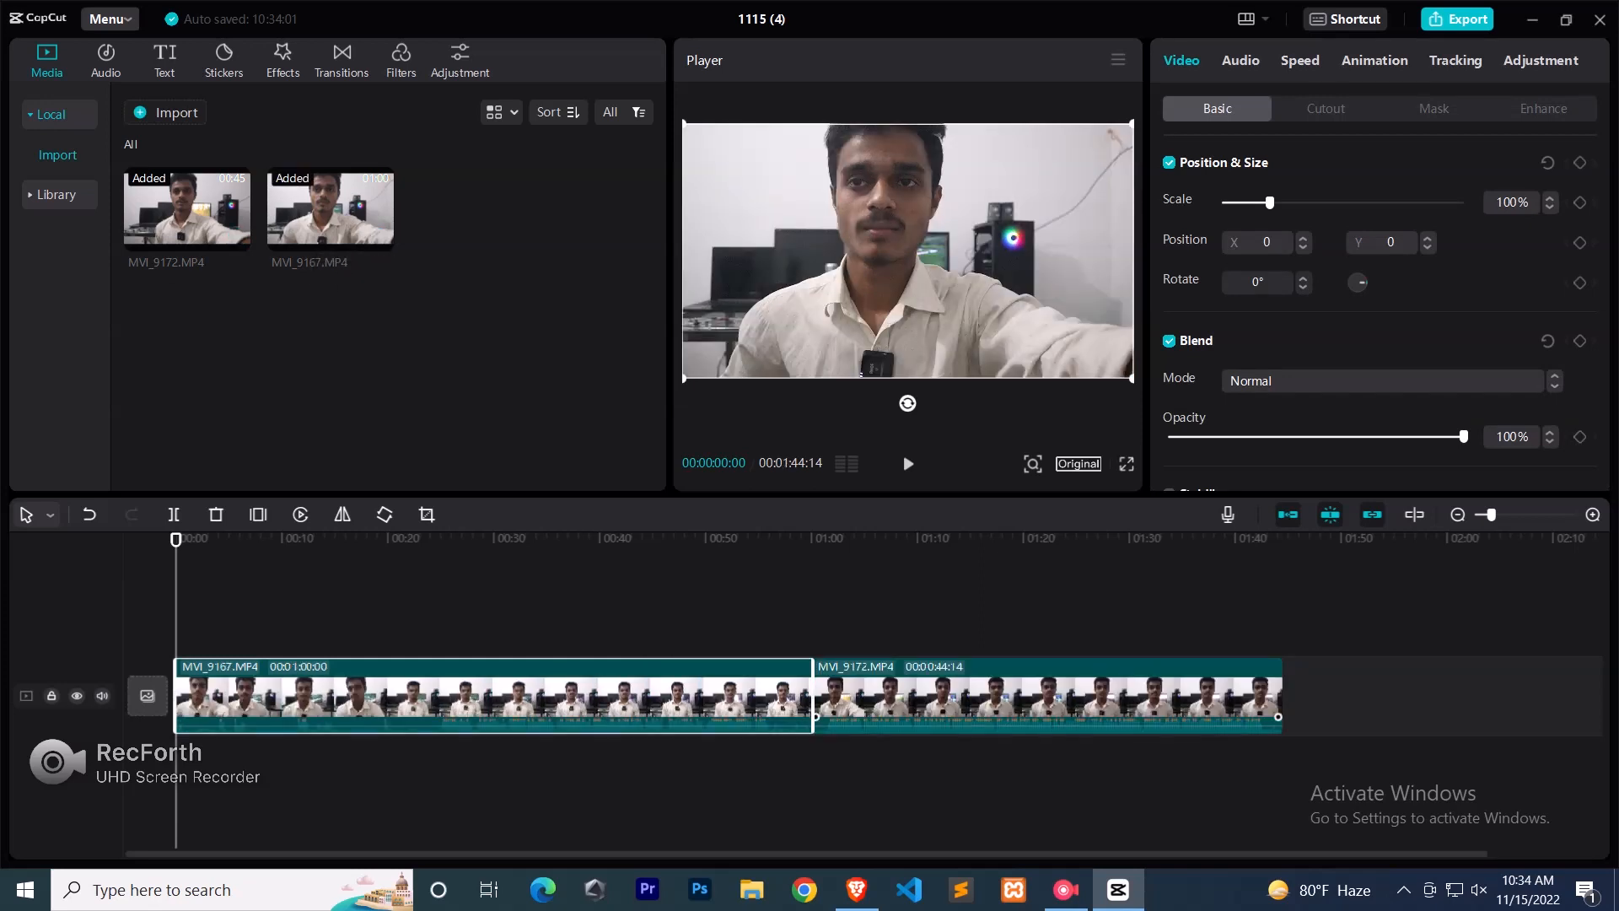
key(Delete)
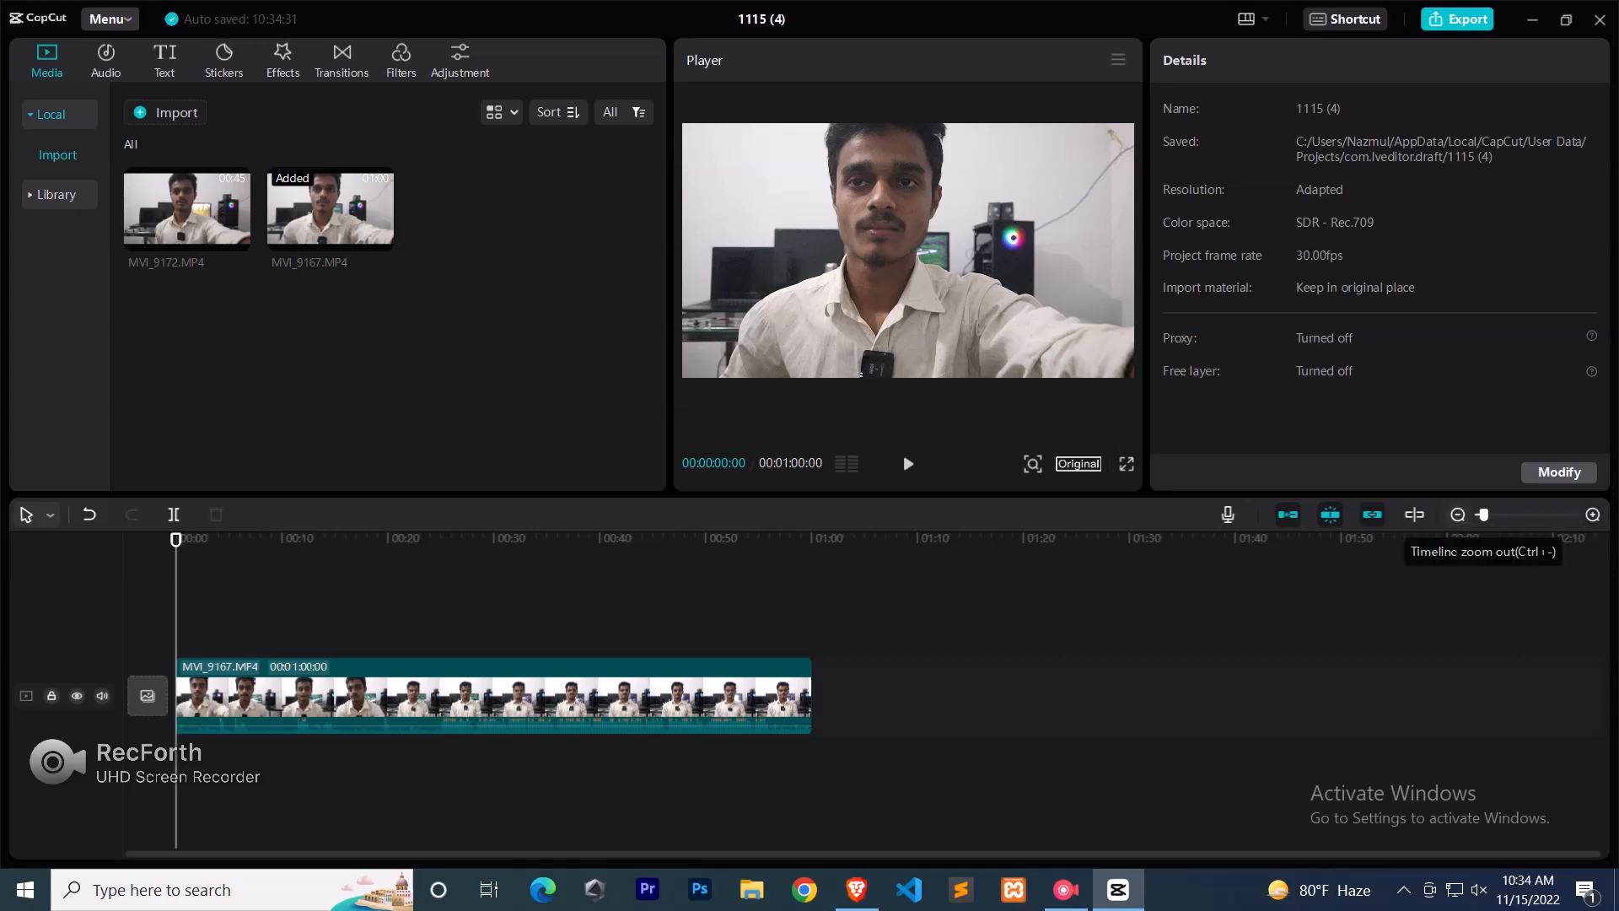
- Examine the MVI_9167.MP4 clip on the timeline at several zoom levels, from full overview to close-up
mouse_move(1483, 515)
mouse_down()
mouse_move(1505, 514)
mouse_move(1490, 515)
mouse_up()
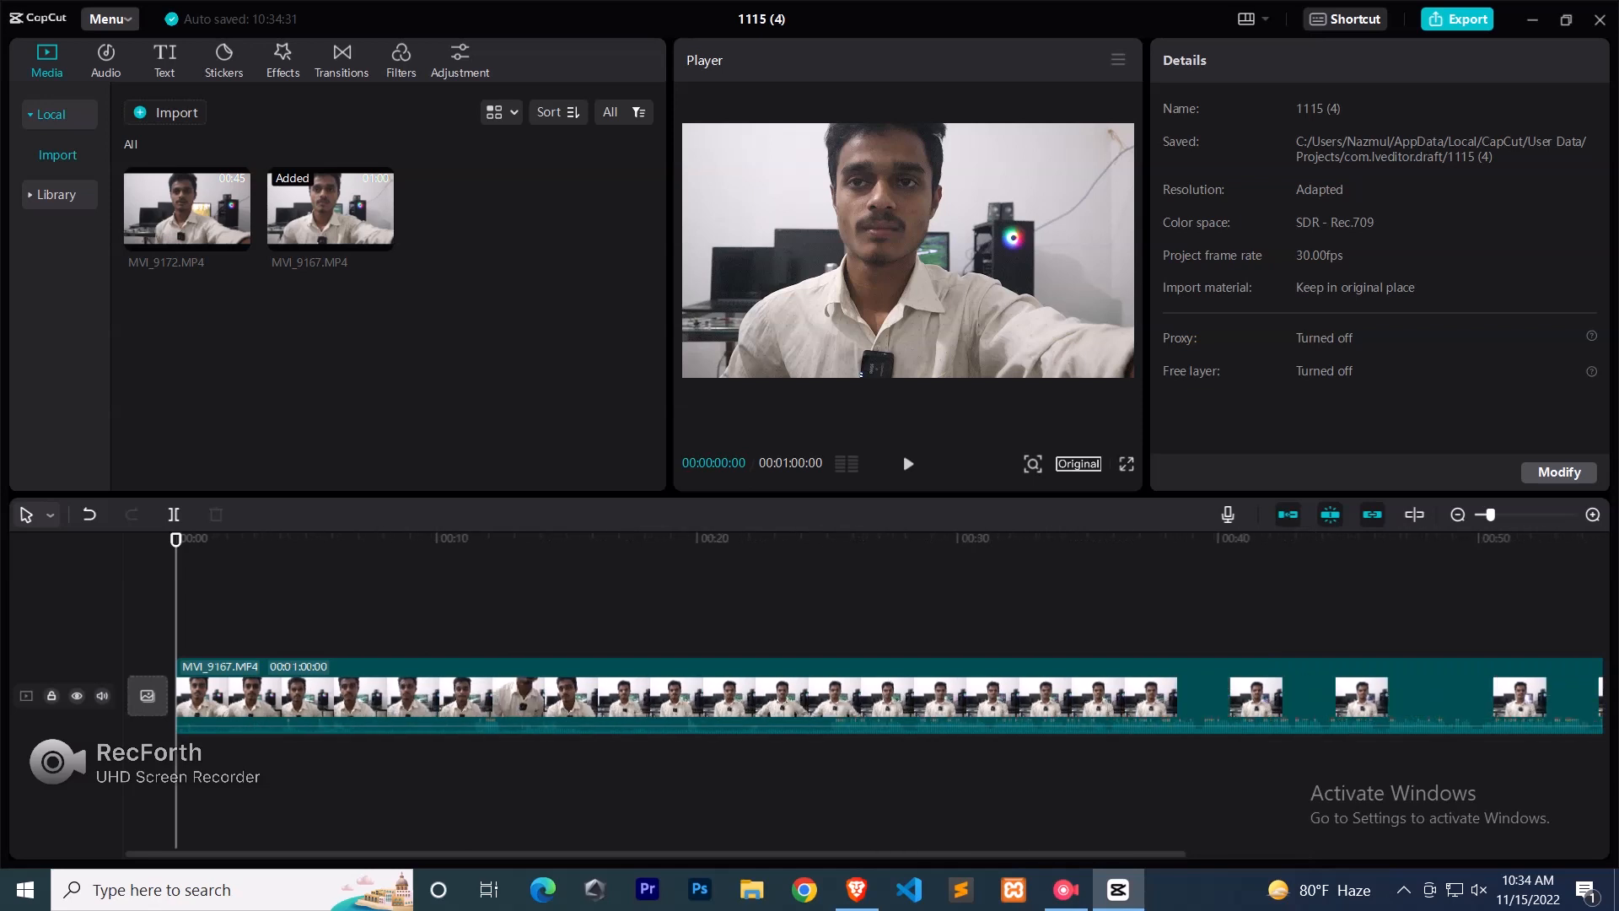
key(ctrl+equal)
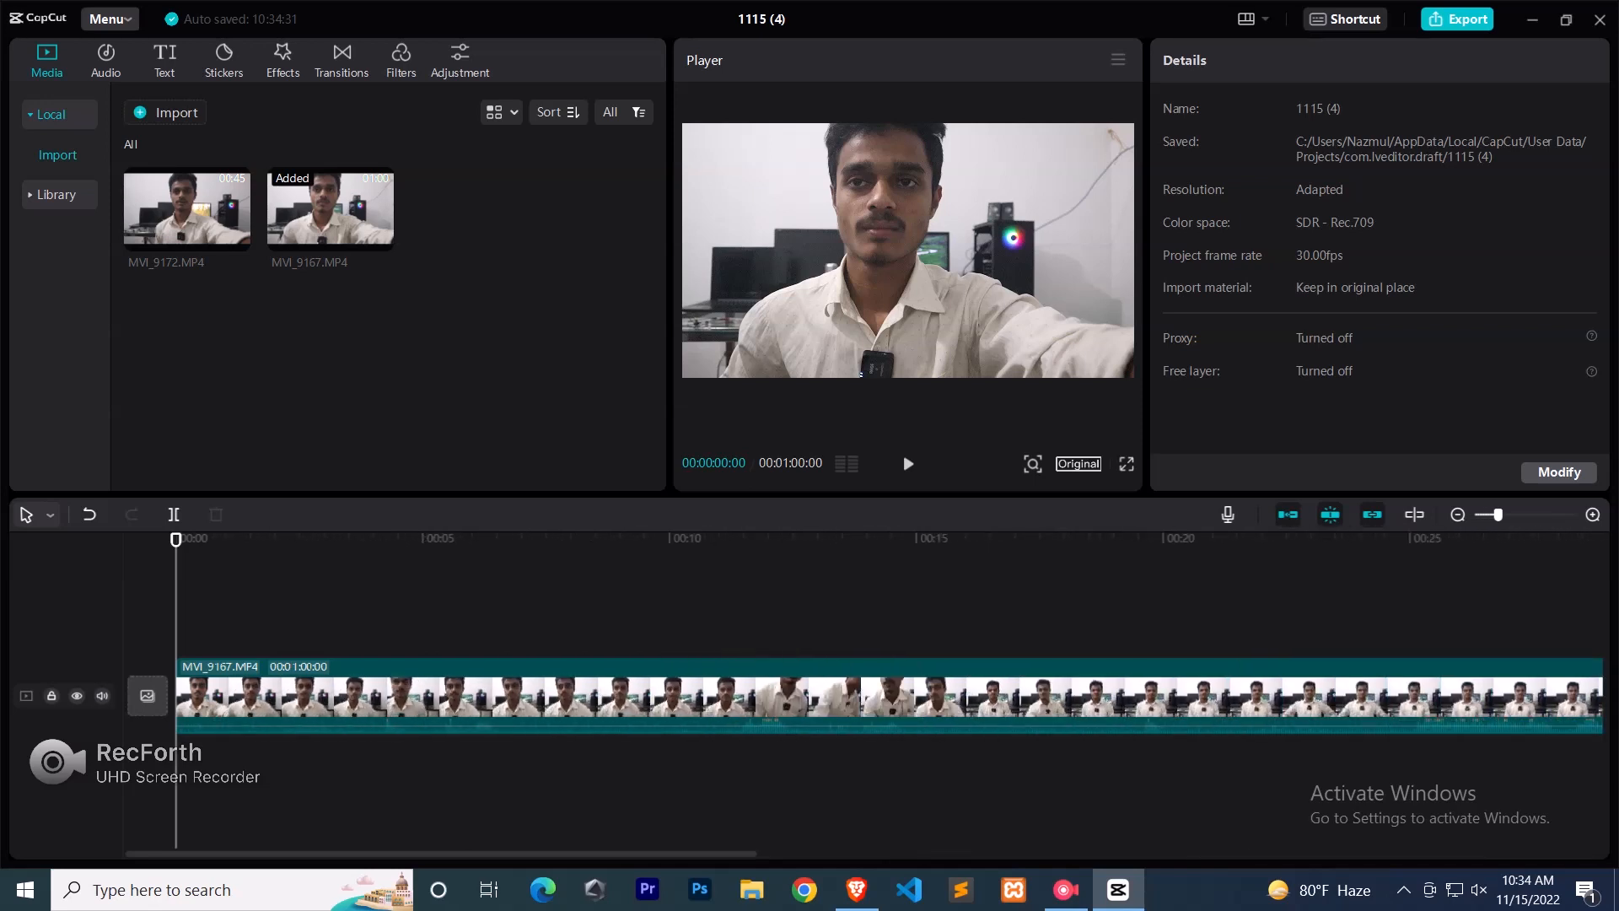
key(ctrl+equal)
key(ctrl+equal)
key(ctrl+equal)
key(ctrl+equal)
key(ctrl+equal)
key(ctrl+minus)
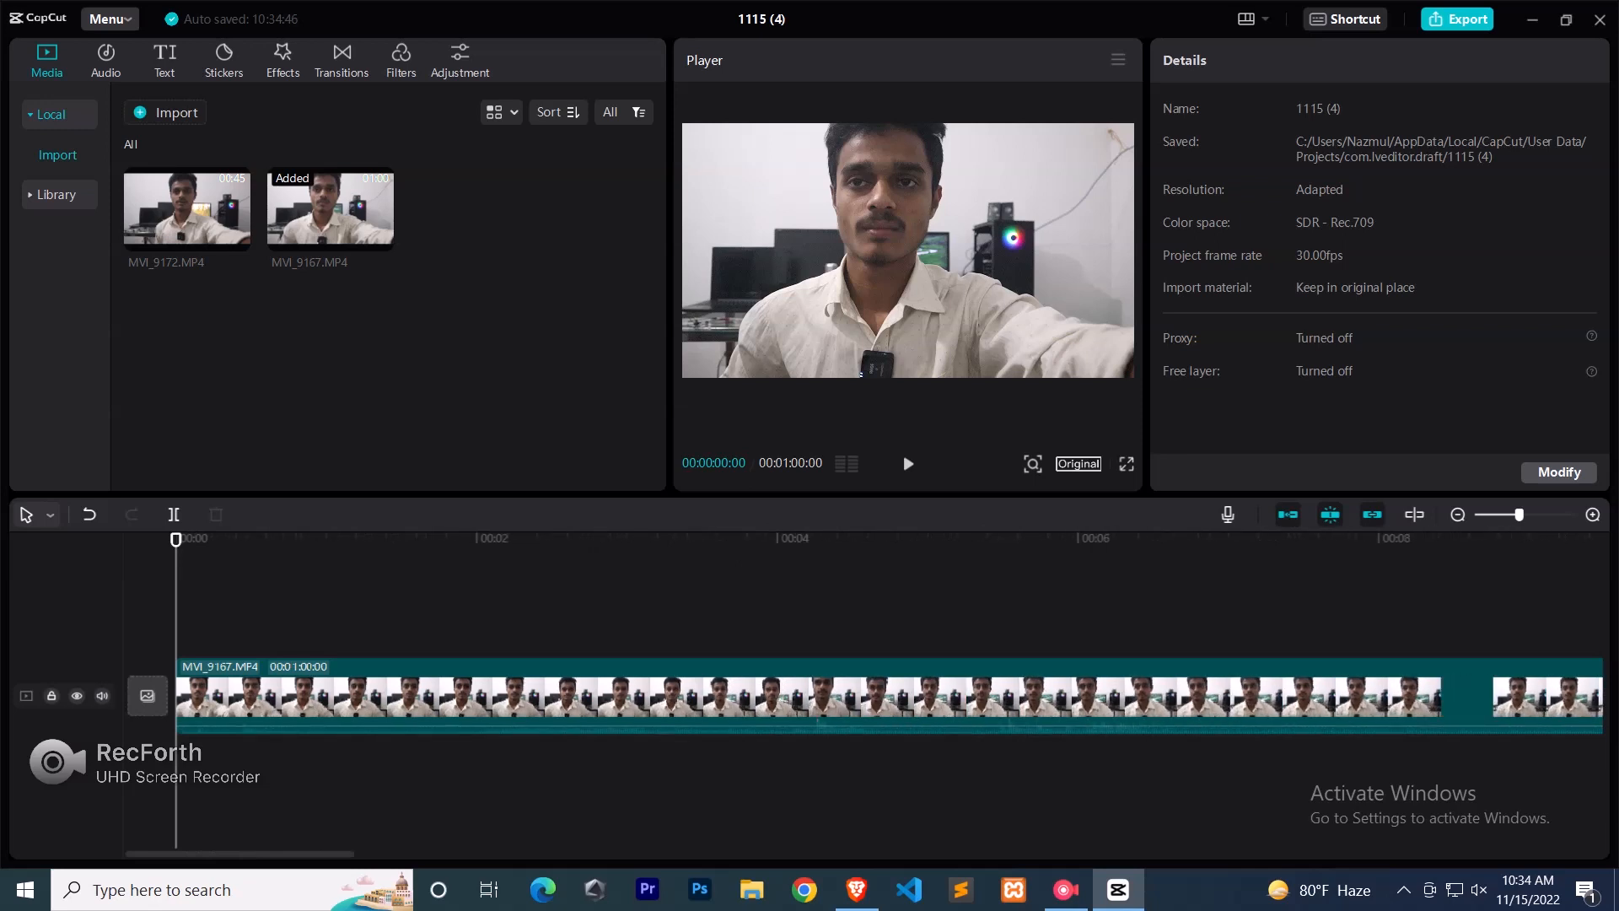
key(ctrl+minus)
key(ctrl+minus)
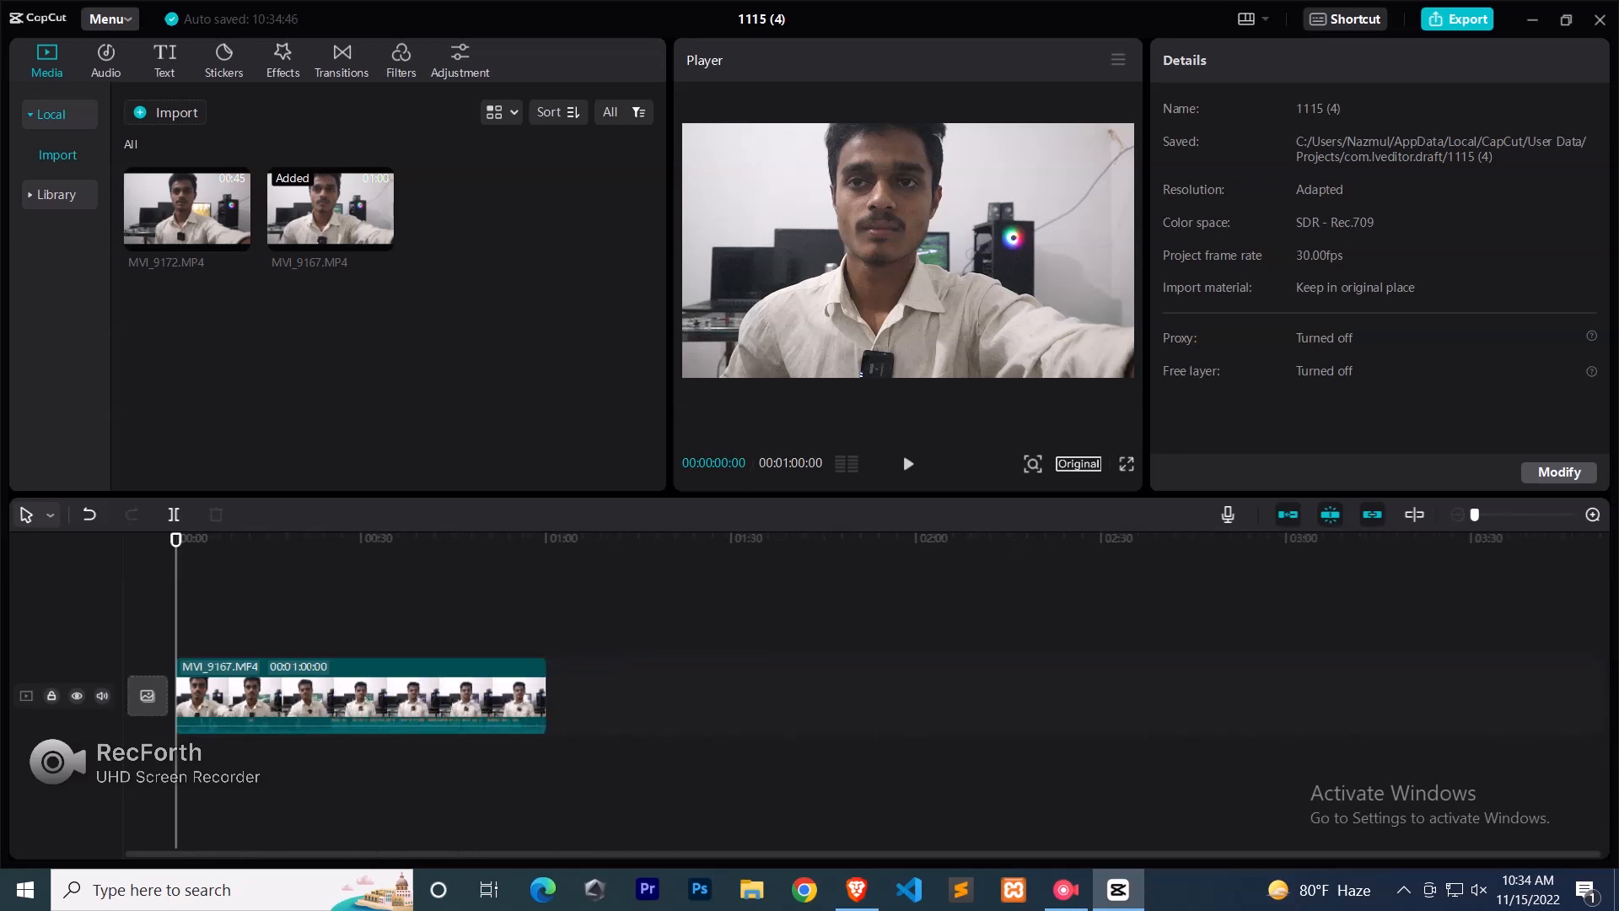
key(ctrl+minus)
click(1592, 514)
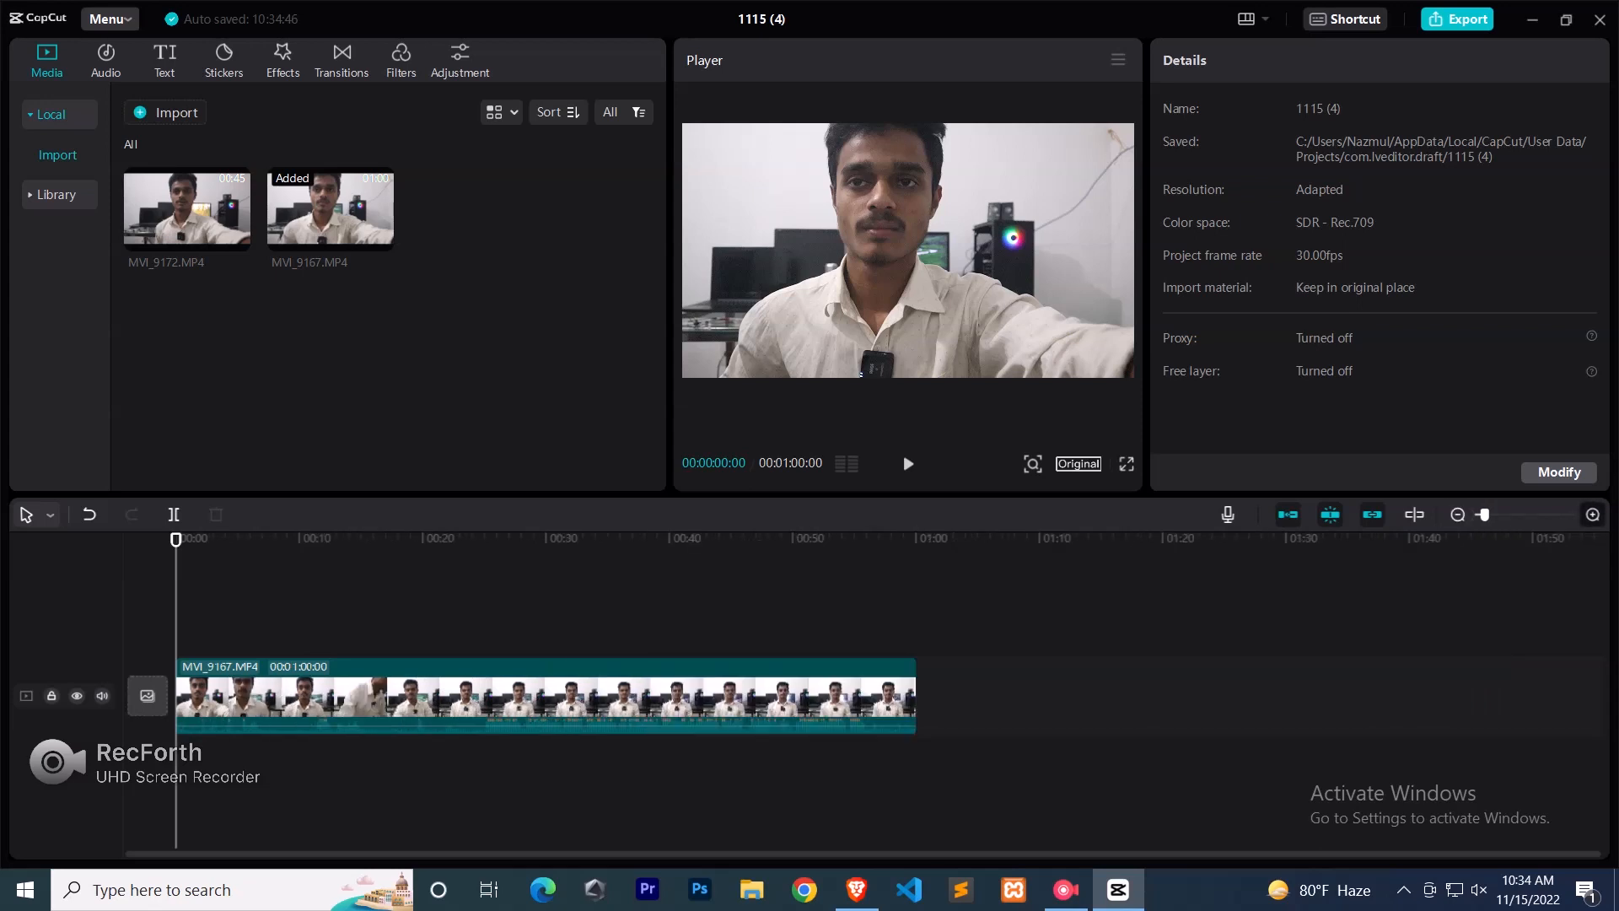
click(1592, 514)
click(1592, 514)
click(1592, 515)
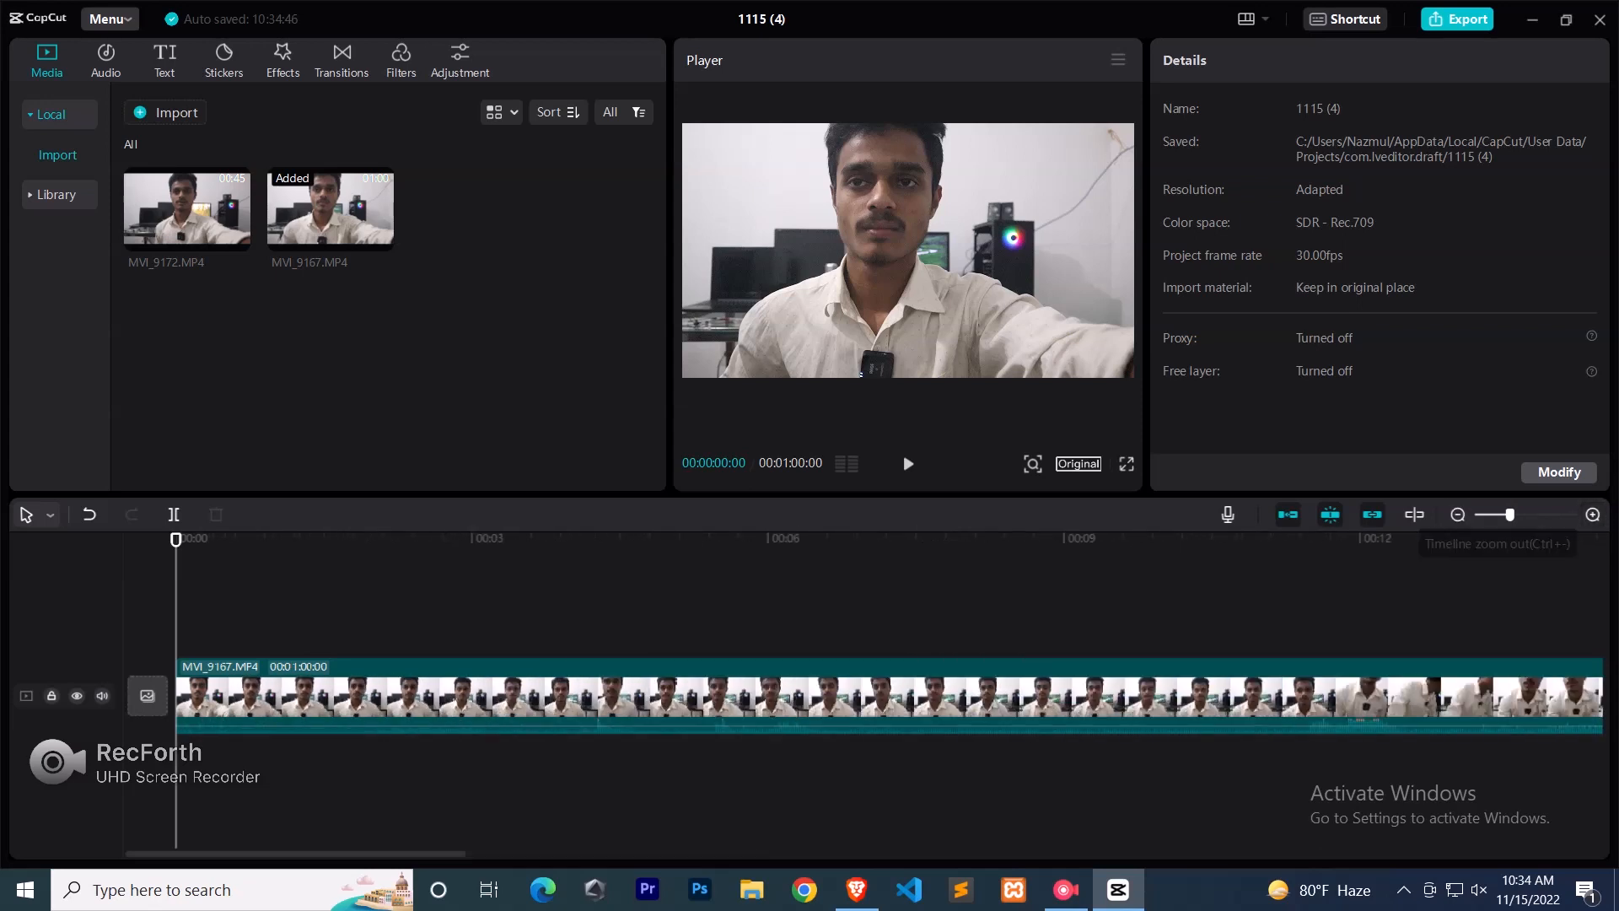
click(1457, 514)
mouse_move(1497, 514)
mouse_down()
mouse_move(1523, 514)
mouse_move(1478, 514)
mouse_move(1503, 514)
mouse_up()
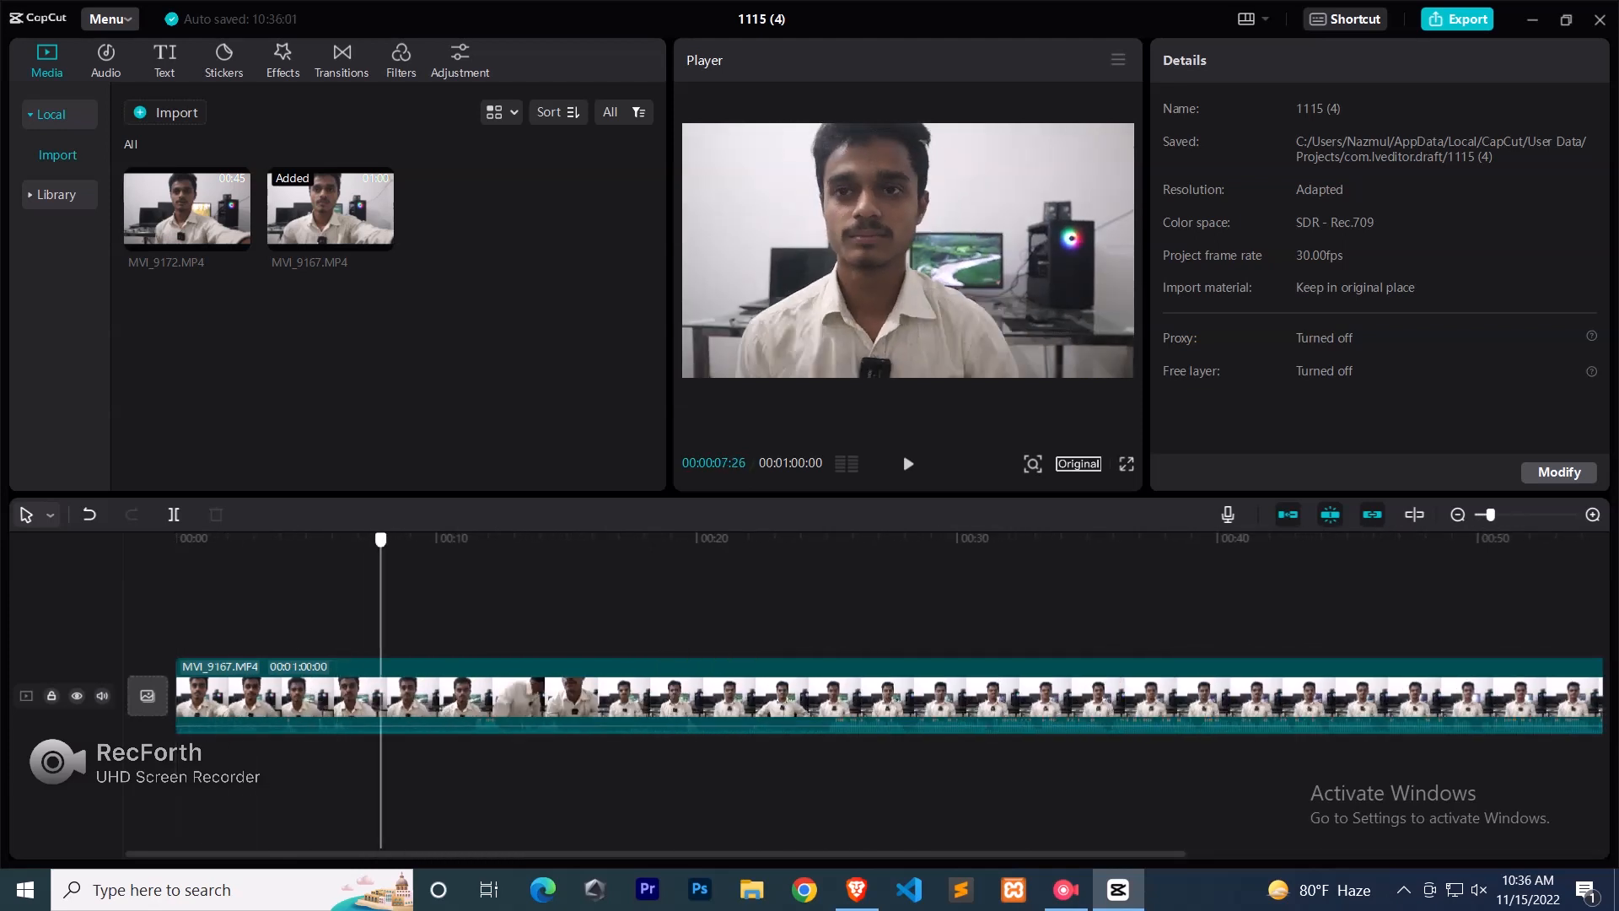
- Split the MVI_9167.MP4 clip at 00:00:17:24 and again at about 00:00:20
mouse_move(631, 540)
mouse_down()
mouse_move(175, 540)
mouse_move(639, 540)
mouse_up()
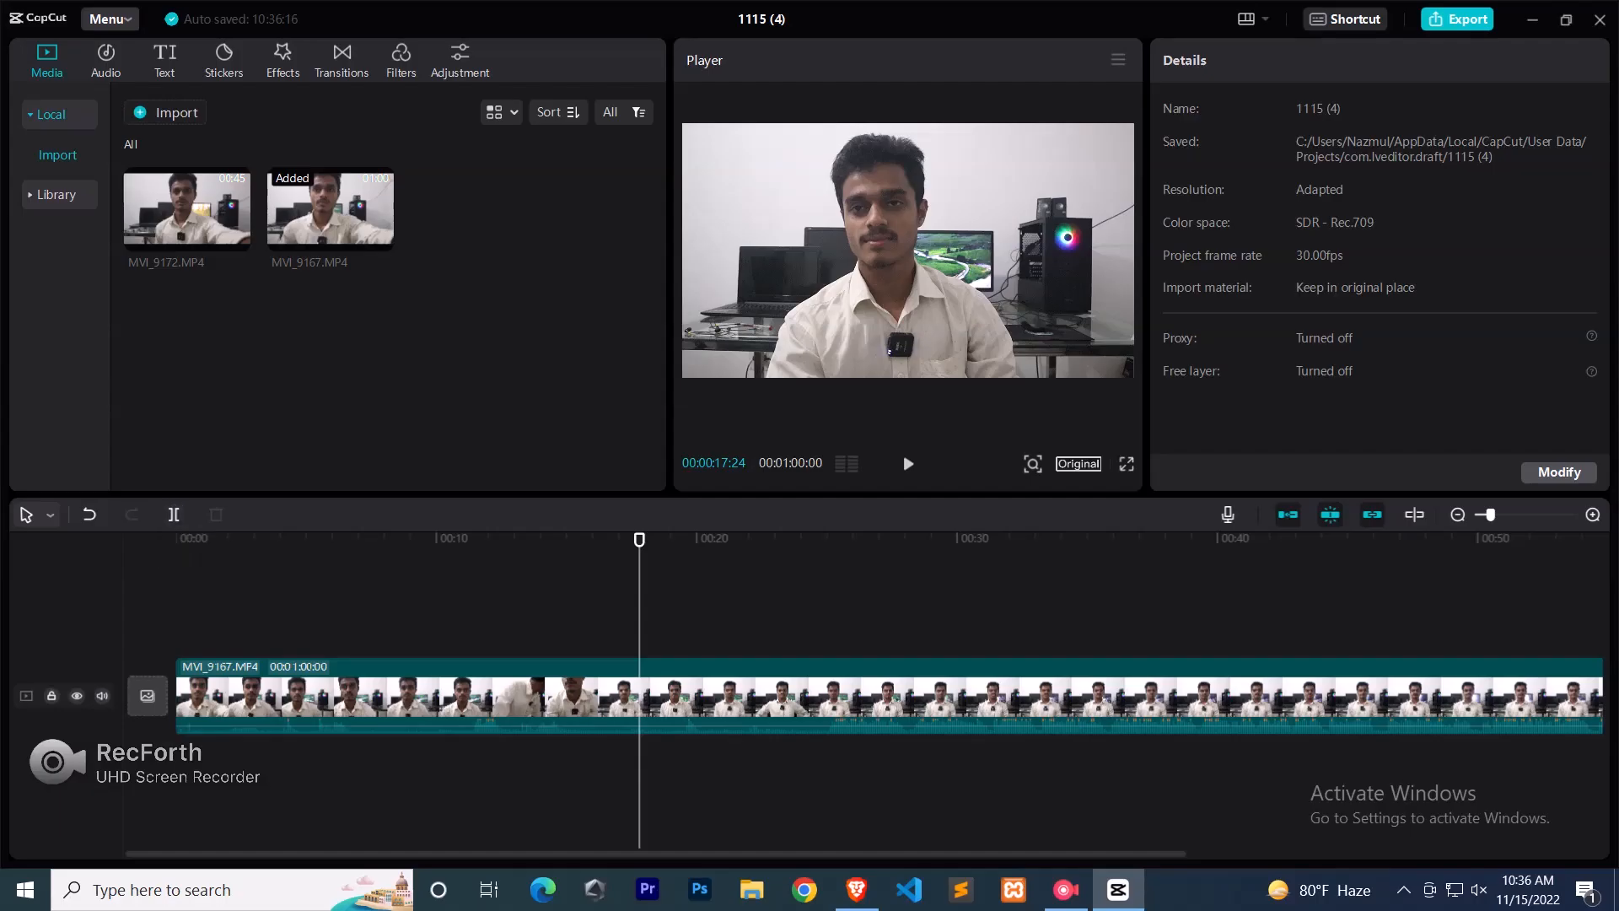
key(ctrl+b)
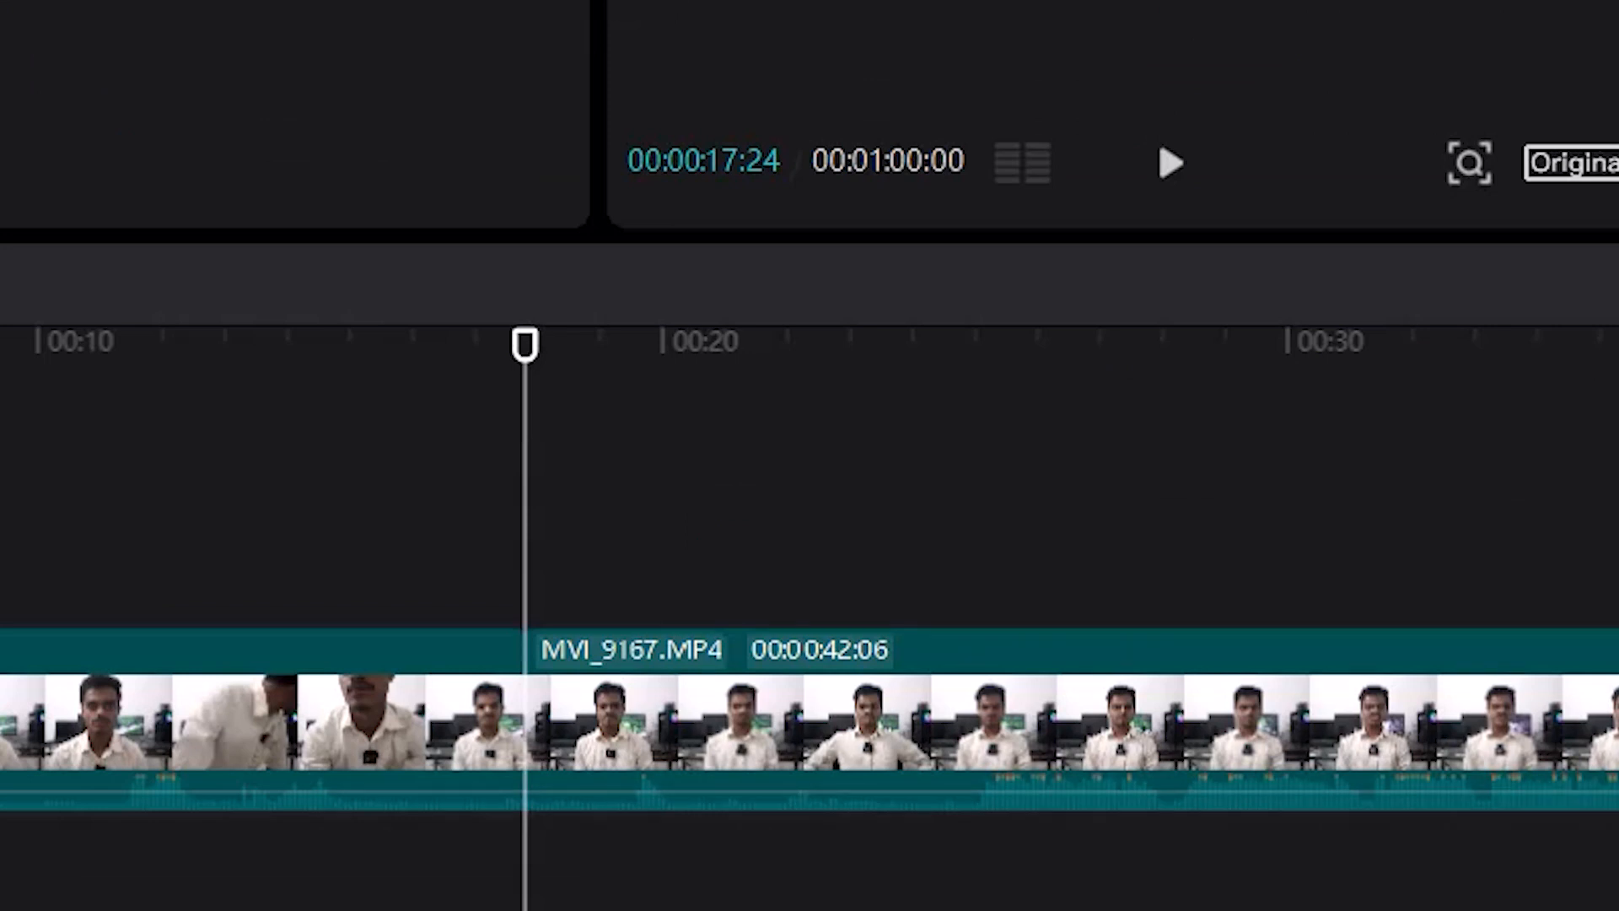
drag(524, 344, 689, 344)
key(ctrl+b)
drag(689, 344, 631, 344)
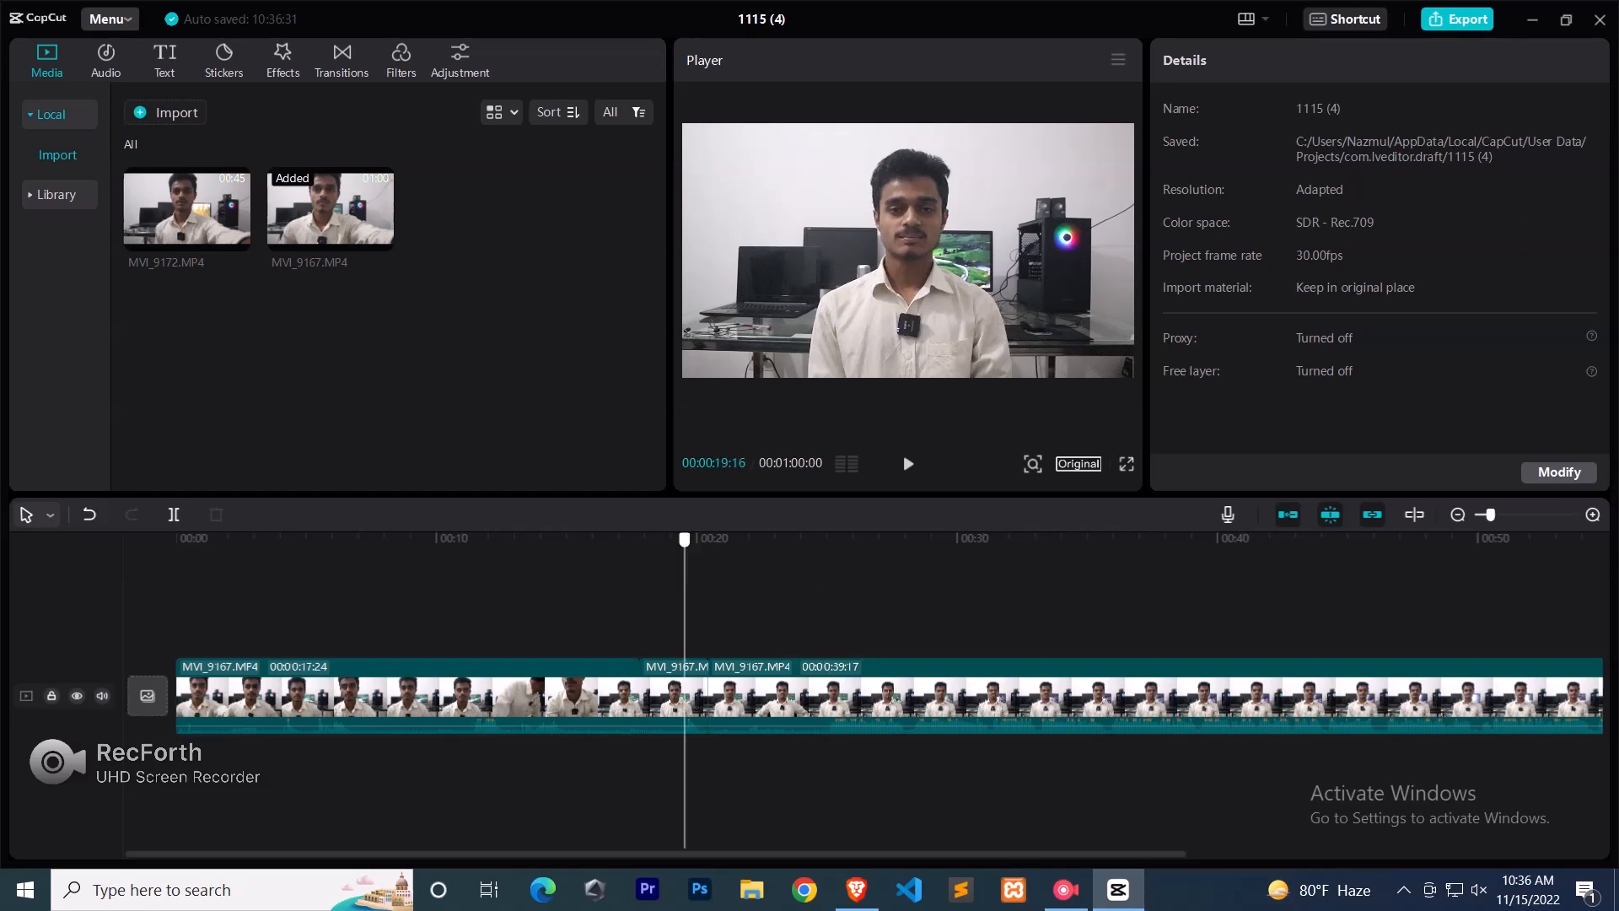
- Move the playhead back to the start of the timeline, then undo and redo the second split
drag(685, 539, 176, 540)
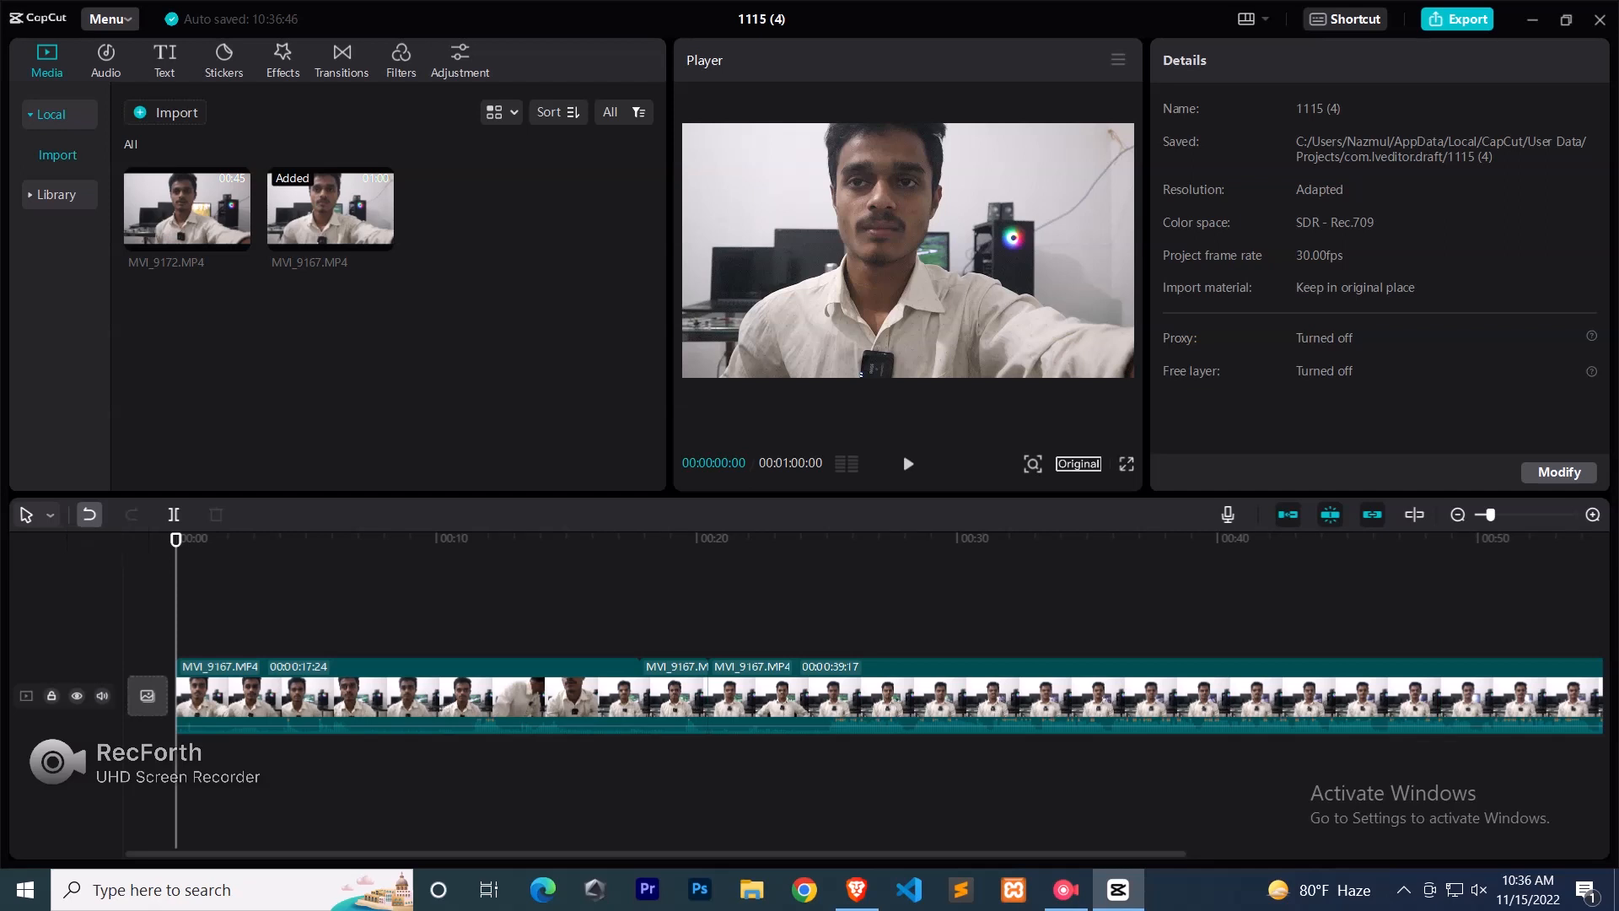
click(90, 514)
mouse_move(176, 540)
mouse_down()
mouse_move(795, 540)
mouse_move(175, 539)
mouse_up()
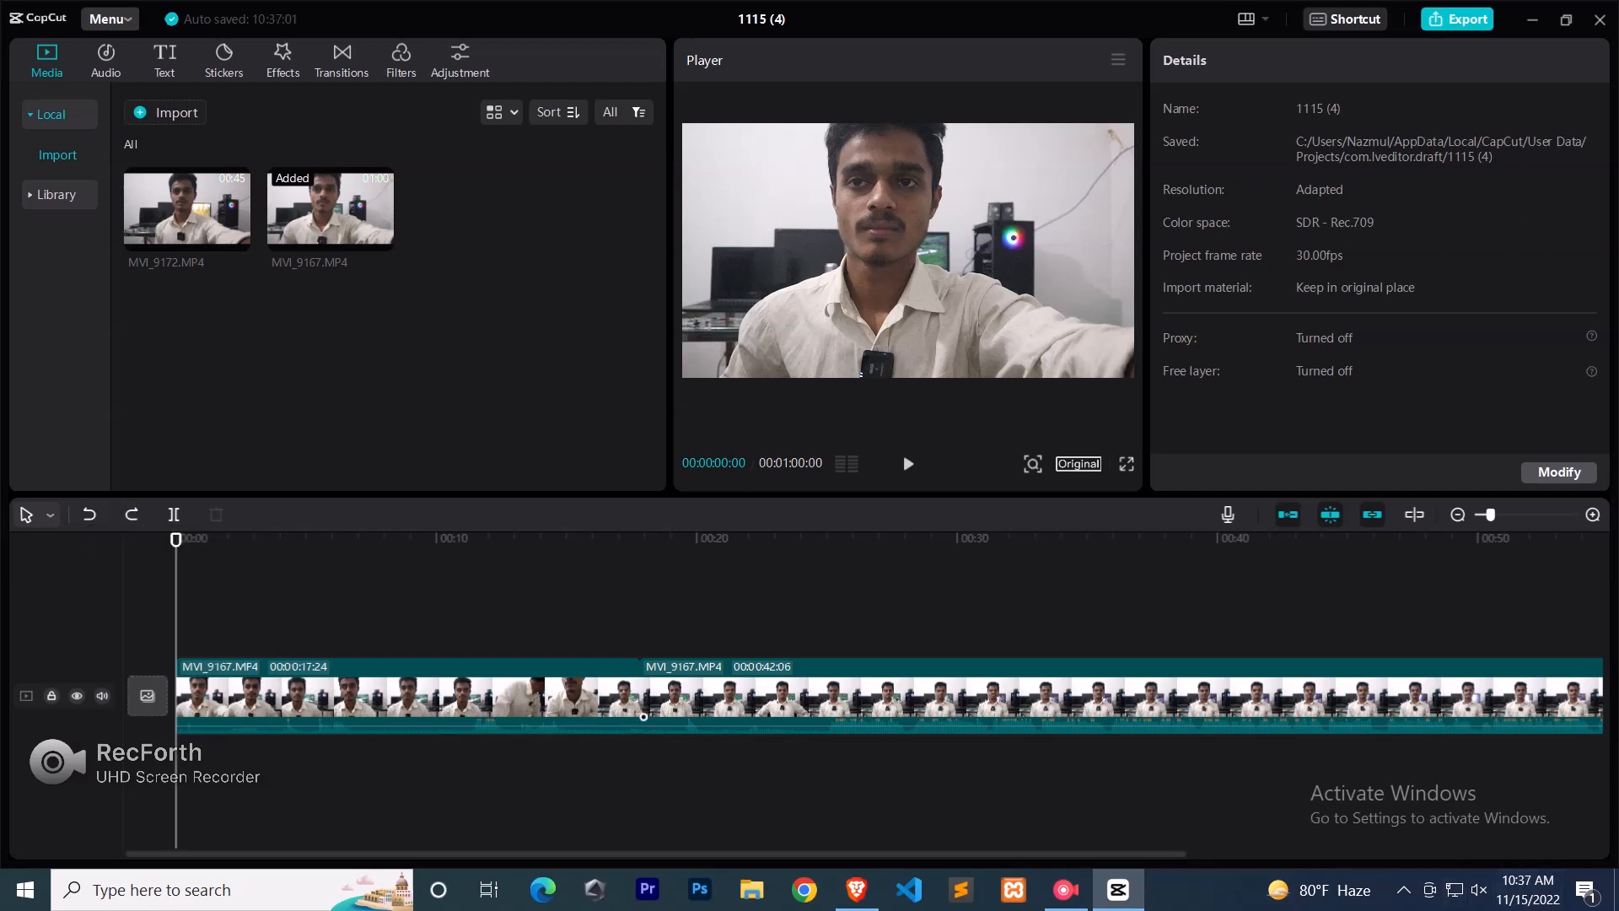
click(131, 515)
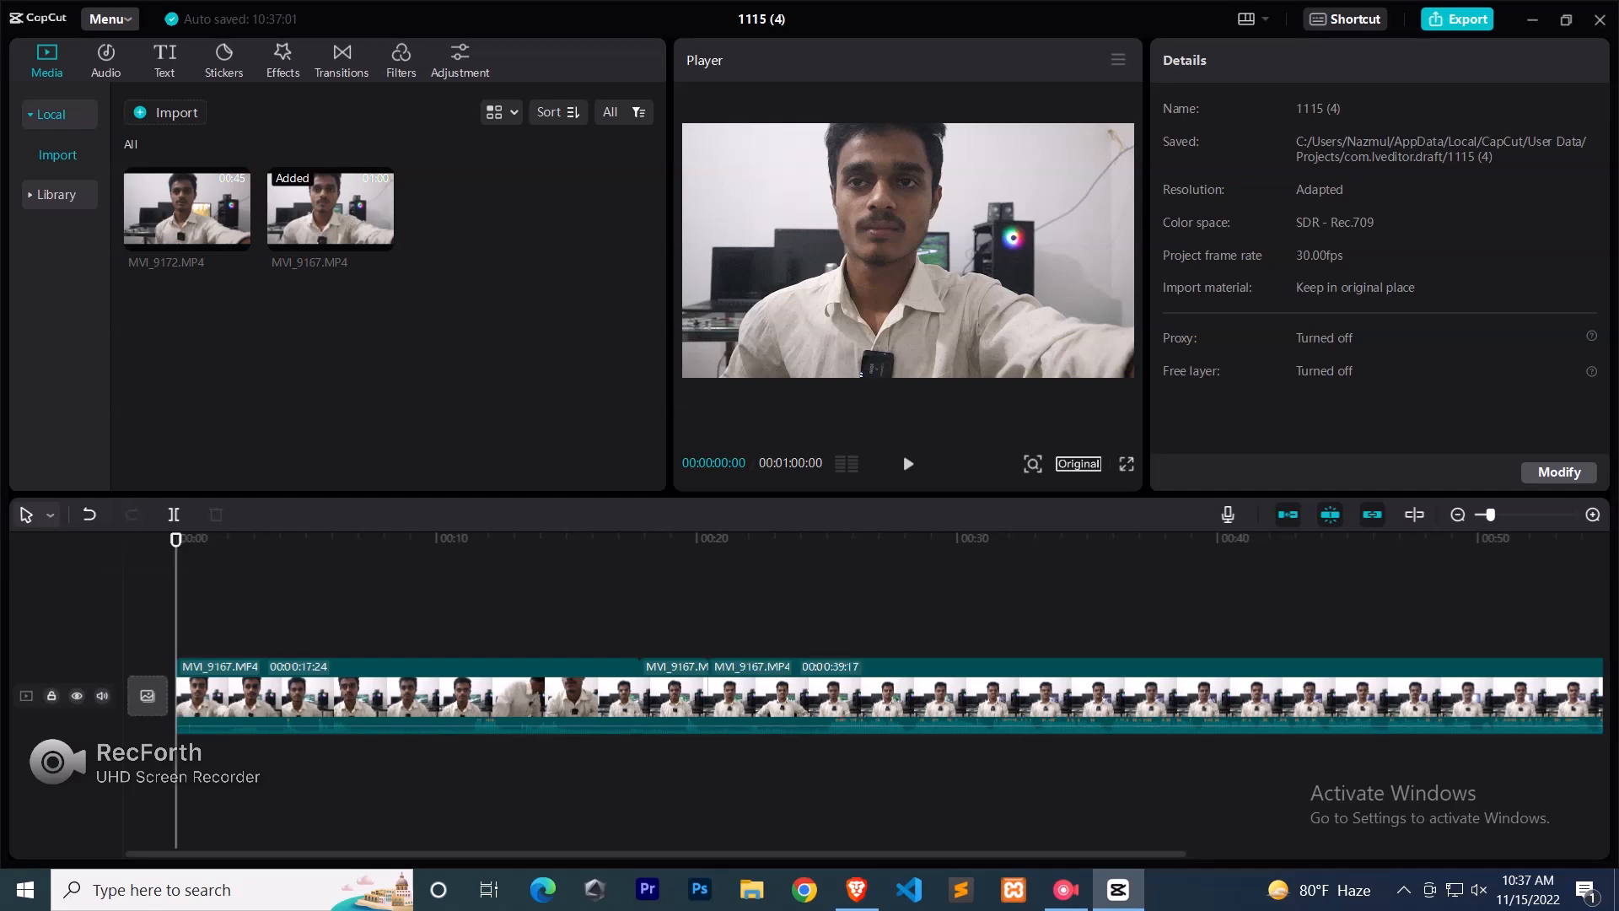
- Delete the two MVI_9167.MP4 segments after the first cut, keeping only the opening segment
drag(175, 539, 595, 539)
drag(663, 632, 774, 700)
key(Delete)
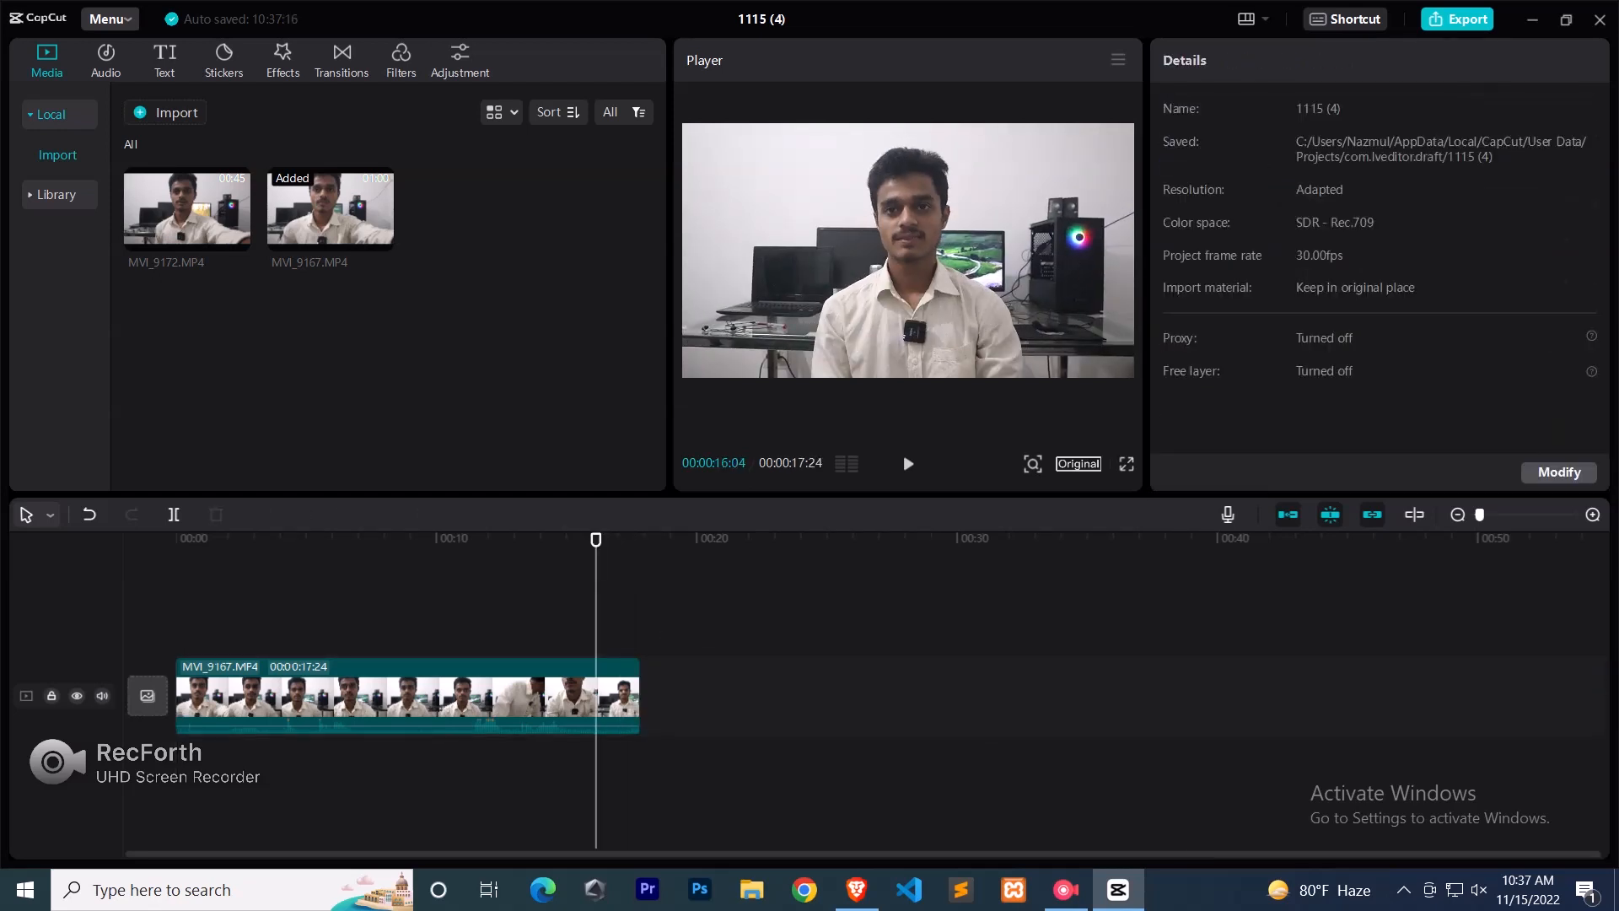
- Import IMG_9219.JPG from the 197CANON folder, place it after the MVI_9167.MP4 clip, and move the playhead to 00:00:14:19
click(169, 112)
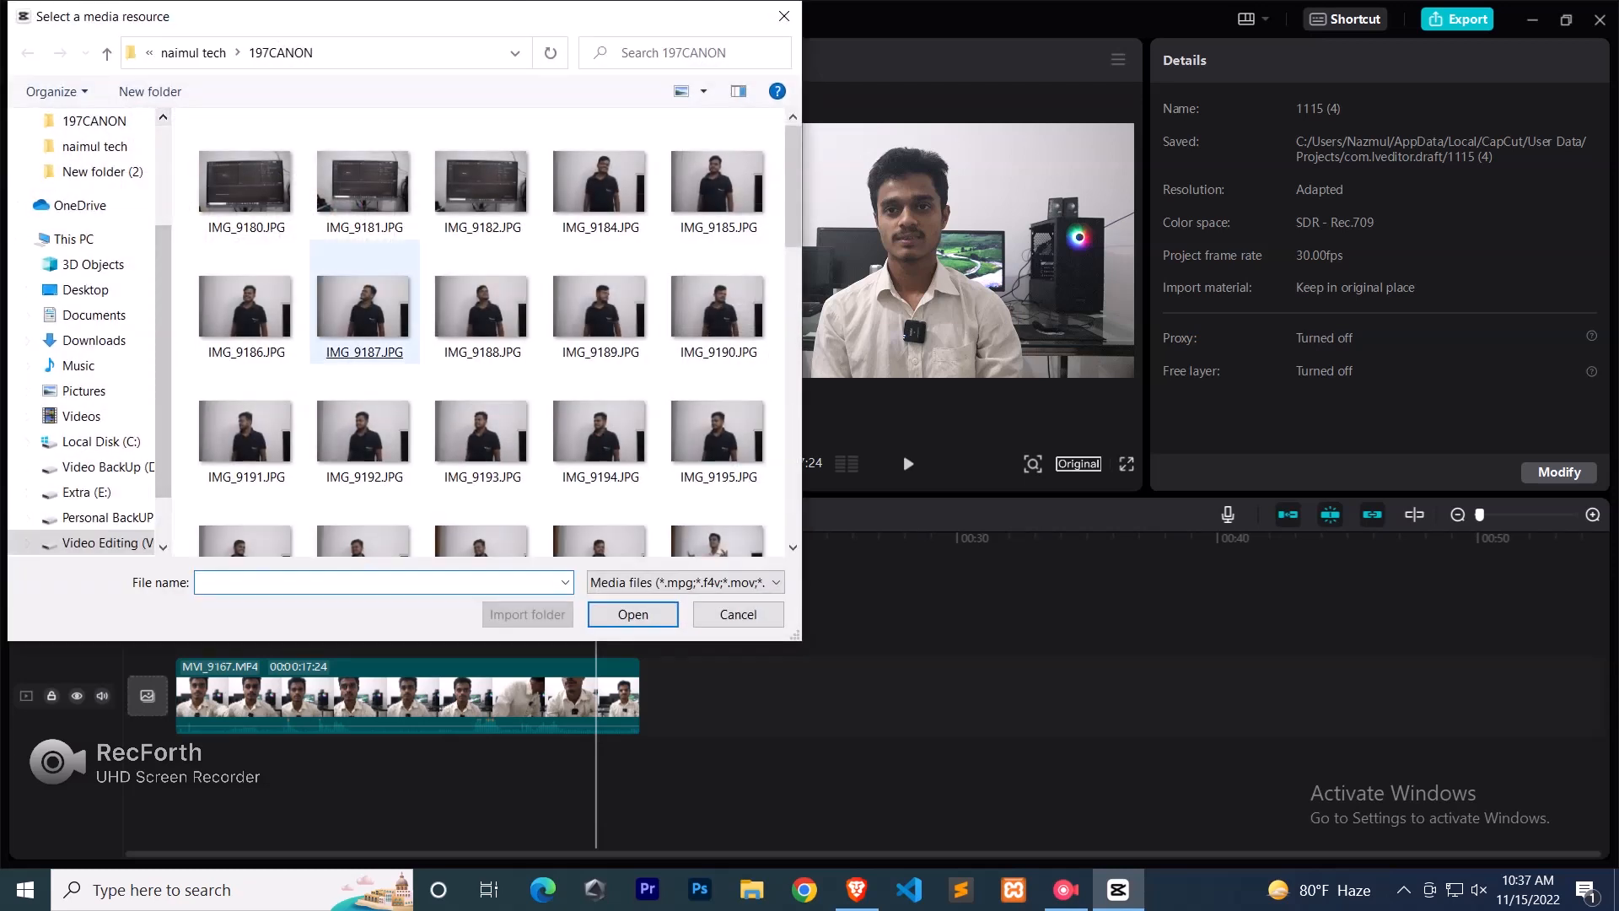
scroll(483, 497, down, 2)
scroll(482, 422, down, 5)
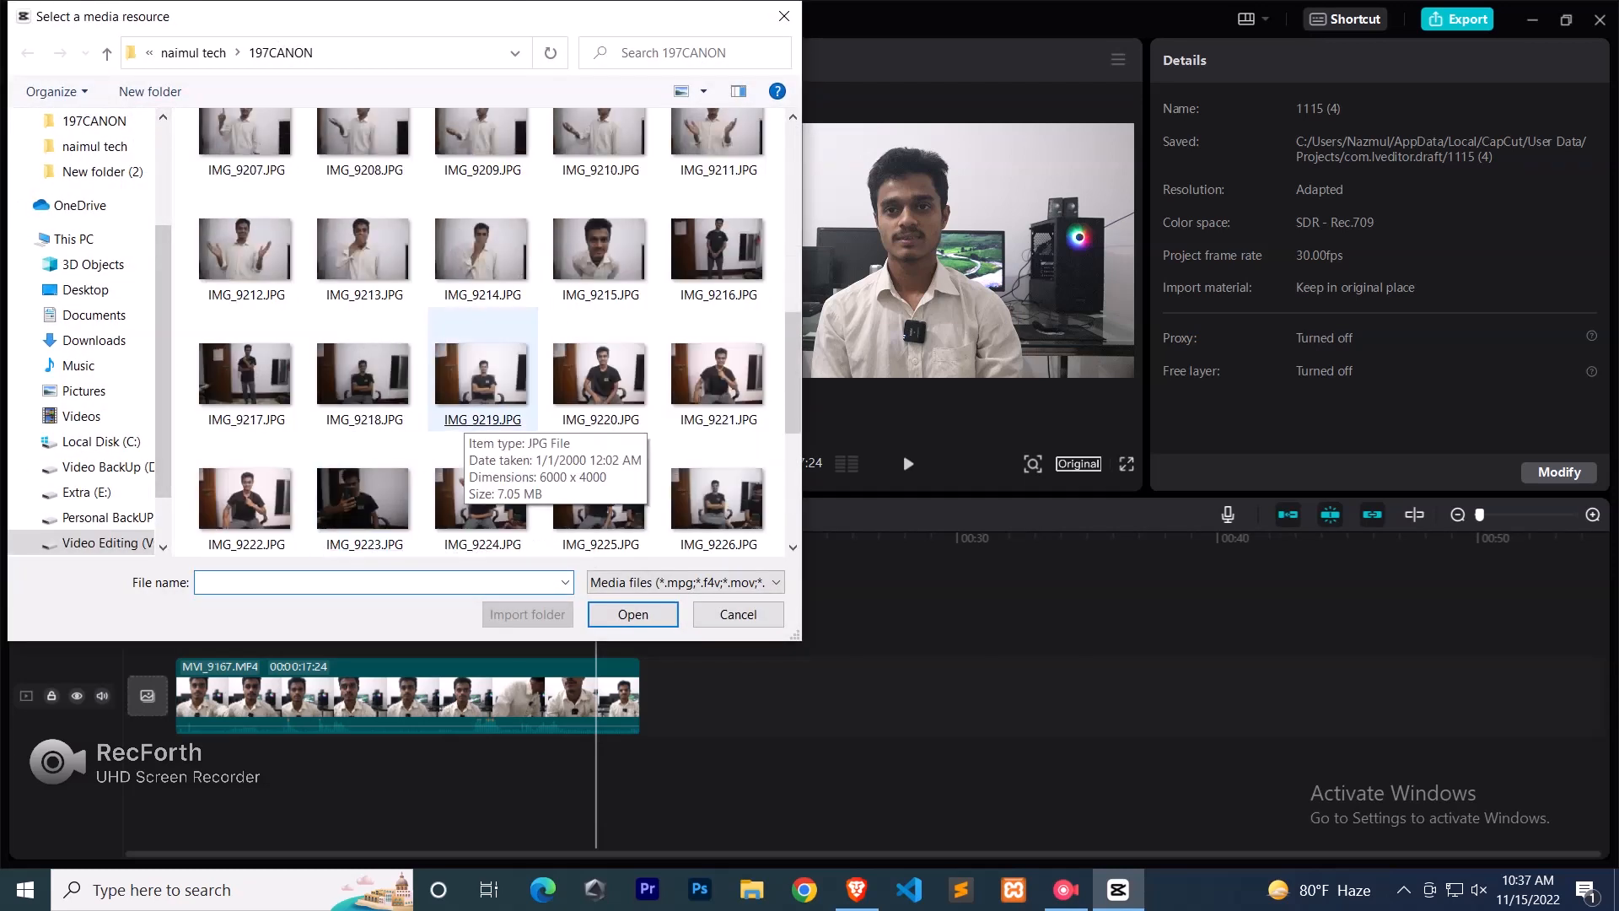
double_click(482, 374)
click(523, 238)
drag(652, 540, 556, 538)
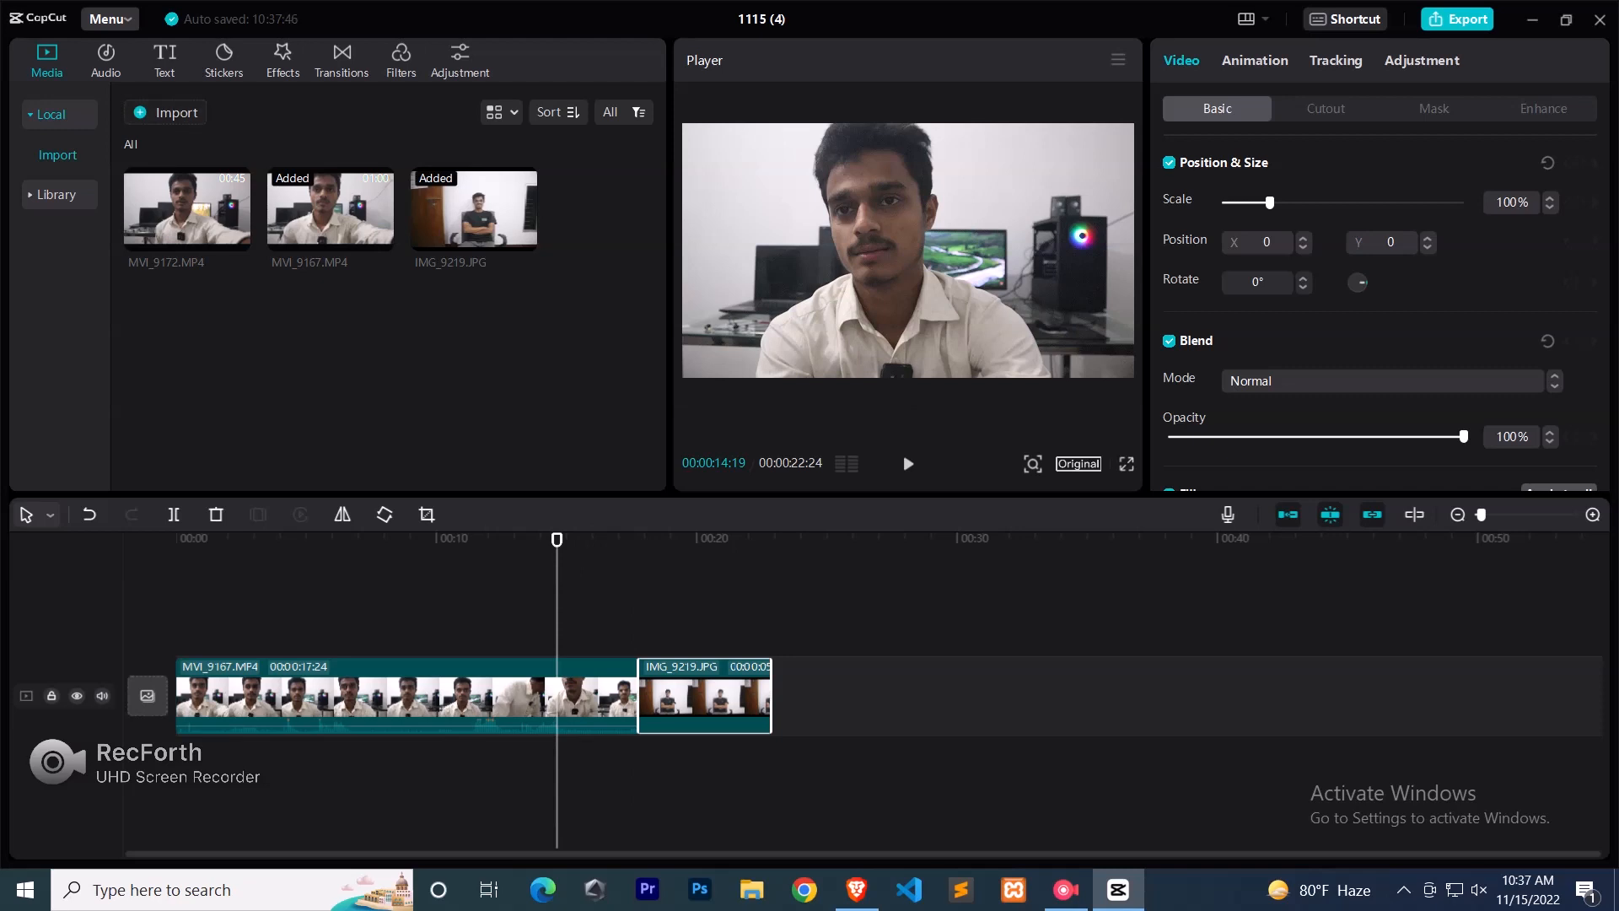
- Examine the songs available in the Vlog category of the music library
click(105, 60)
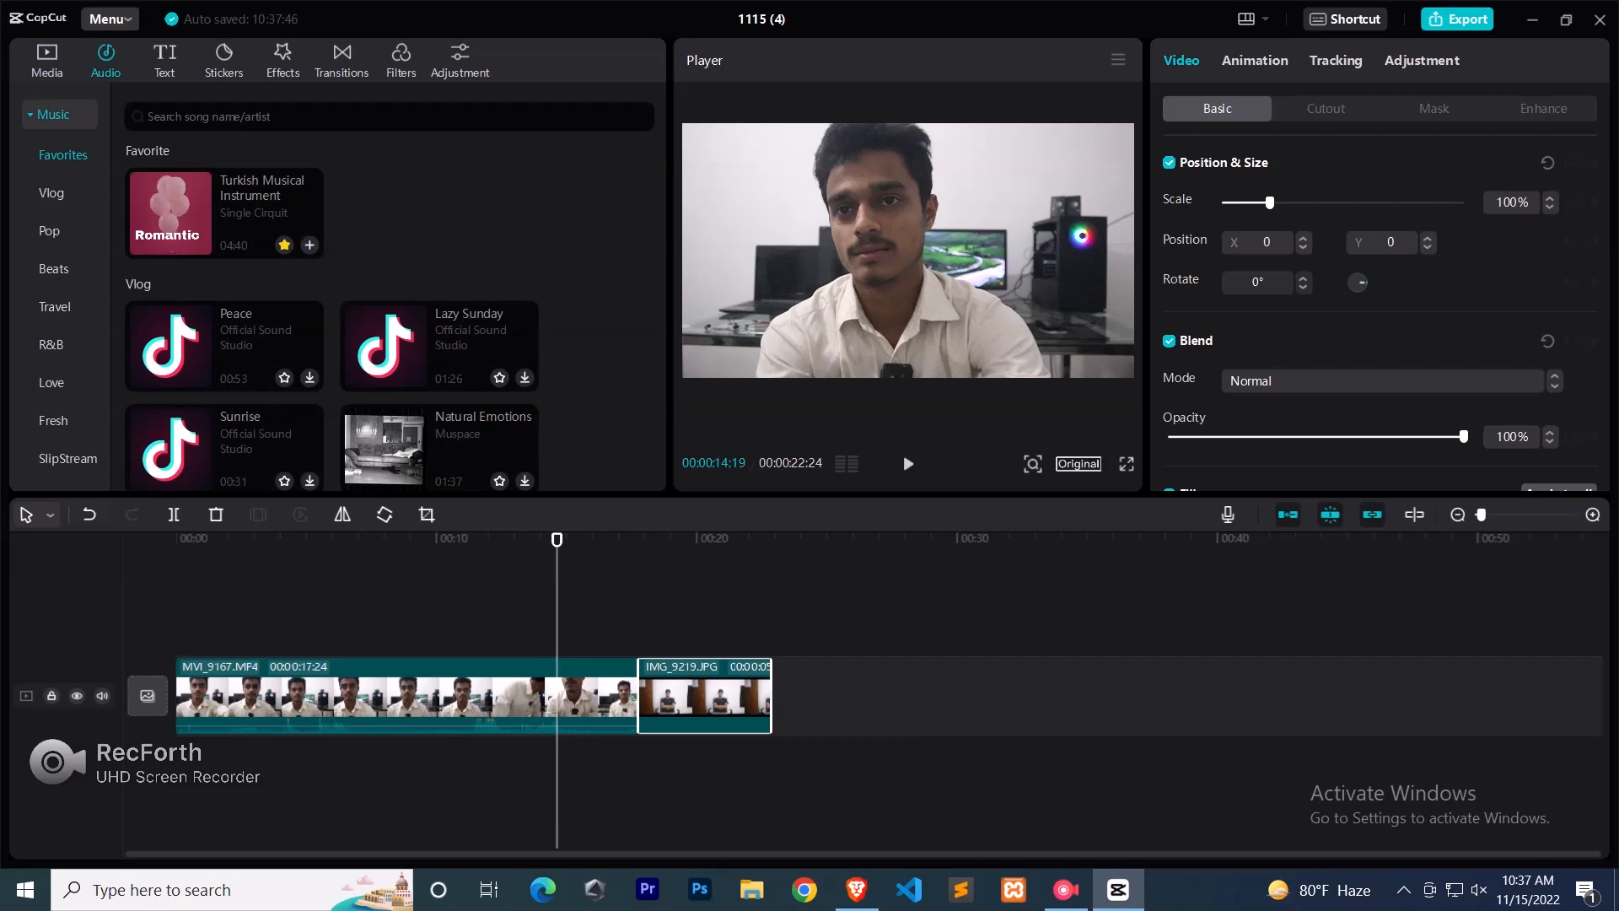
scroll(525, 403, down, 3)
scroll(392, 304, up, 3)
scroll(392, 303, down, 5)
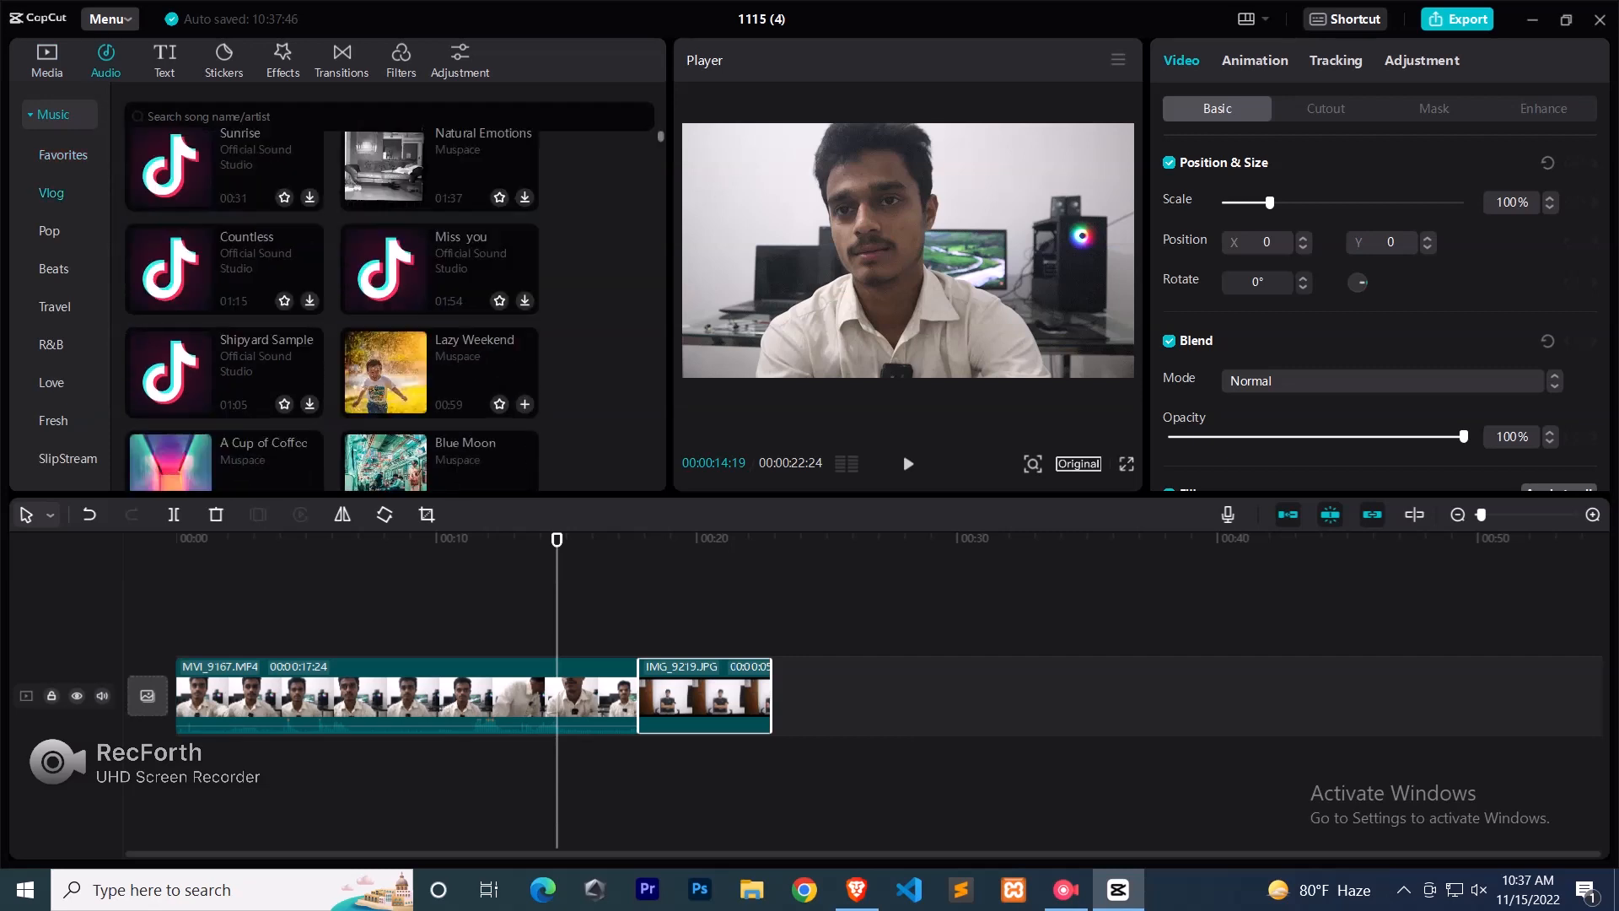
scroll(392, 304, down, 4)
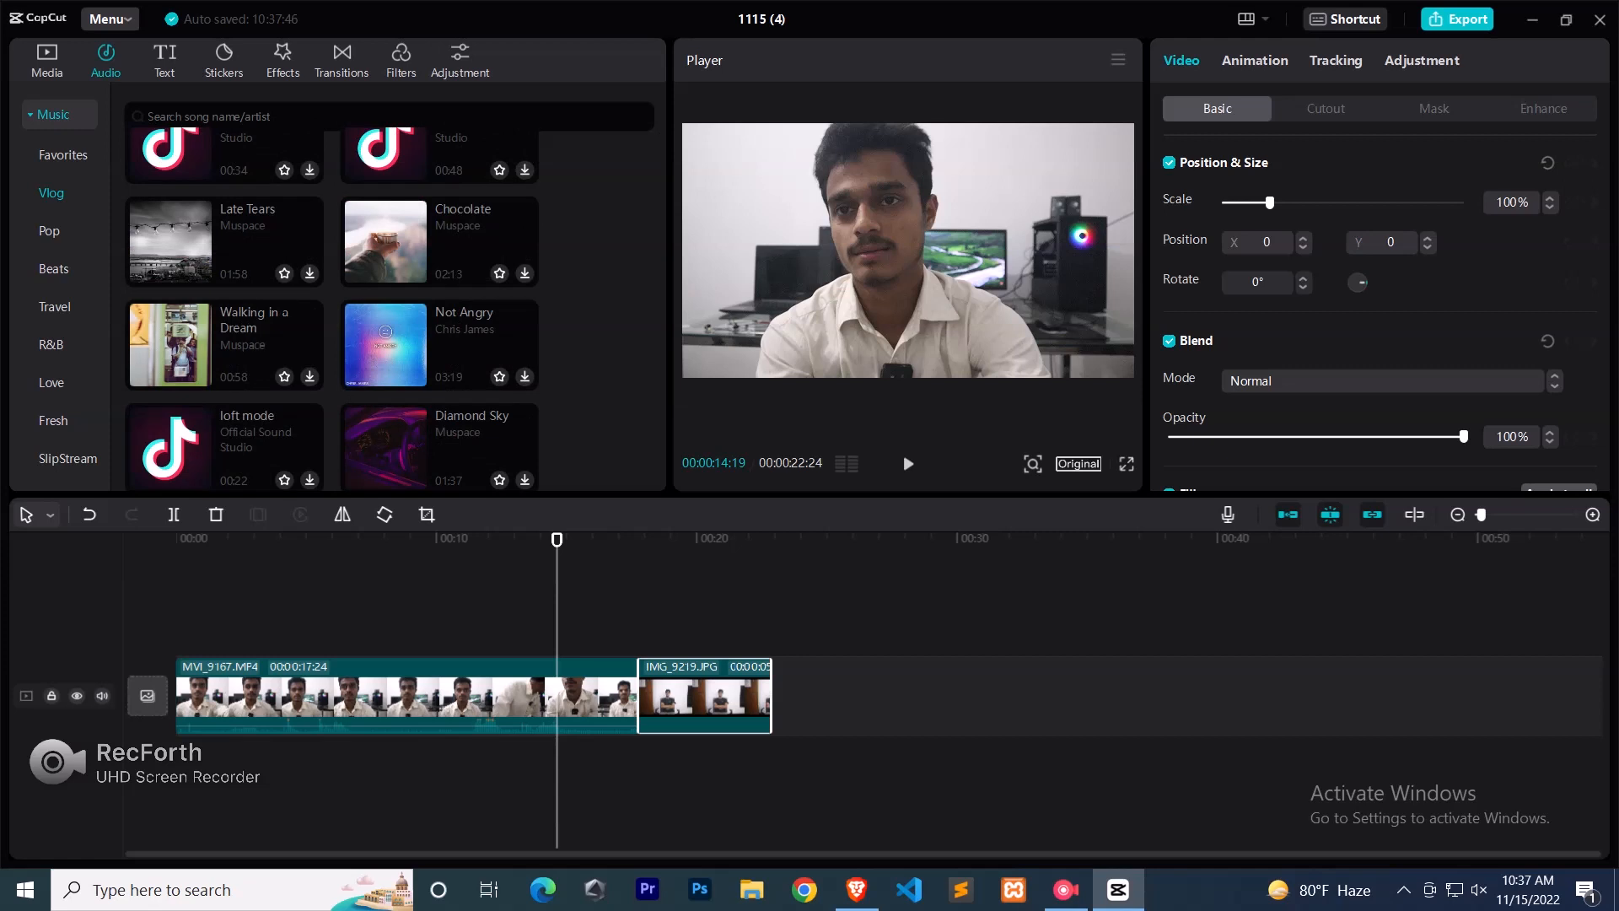
scroll(392, 304, down, 6)
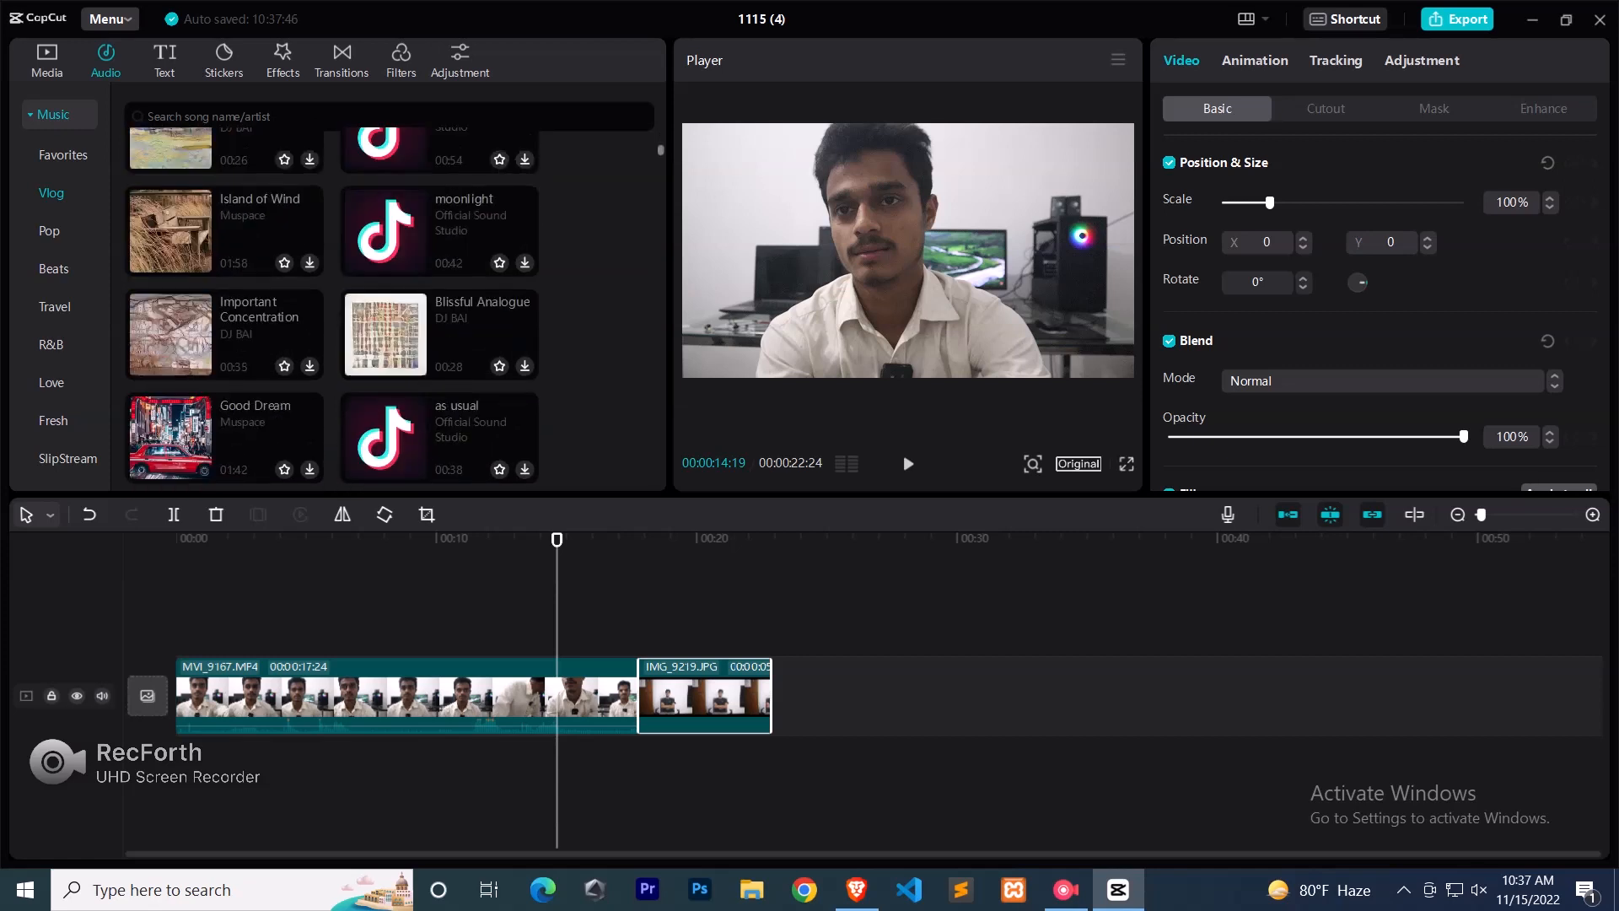
scroll(392, 304, down, 4)
scroll(392, 304, up, 4)
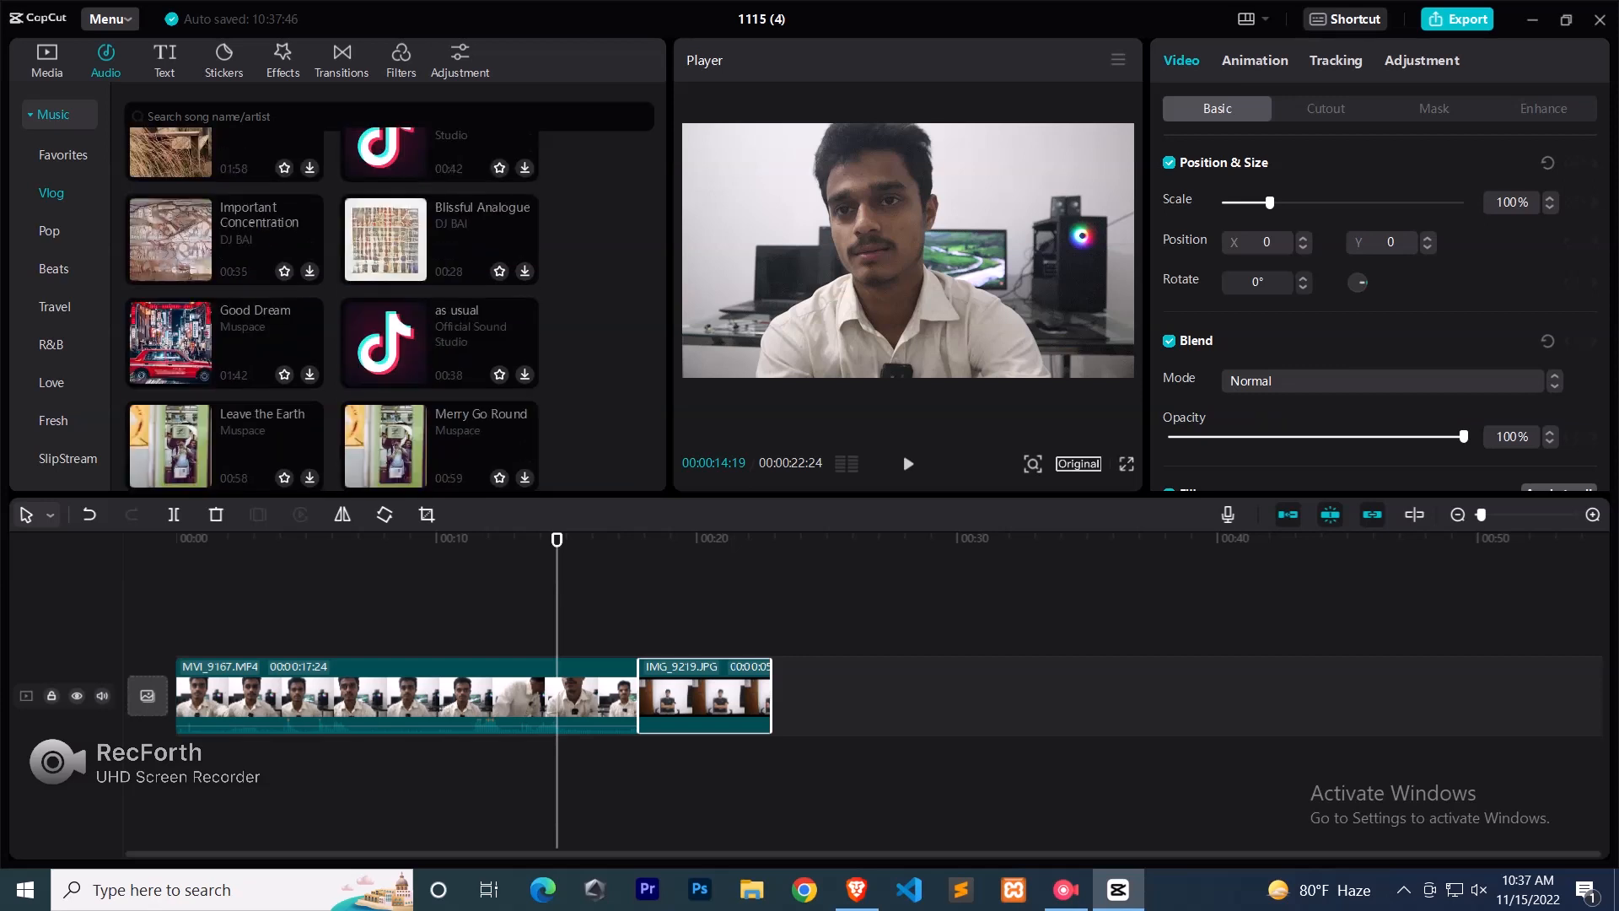
scroll(392, 303, down, 6)
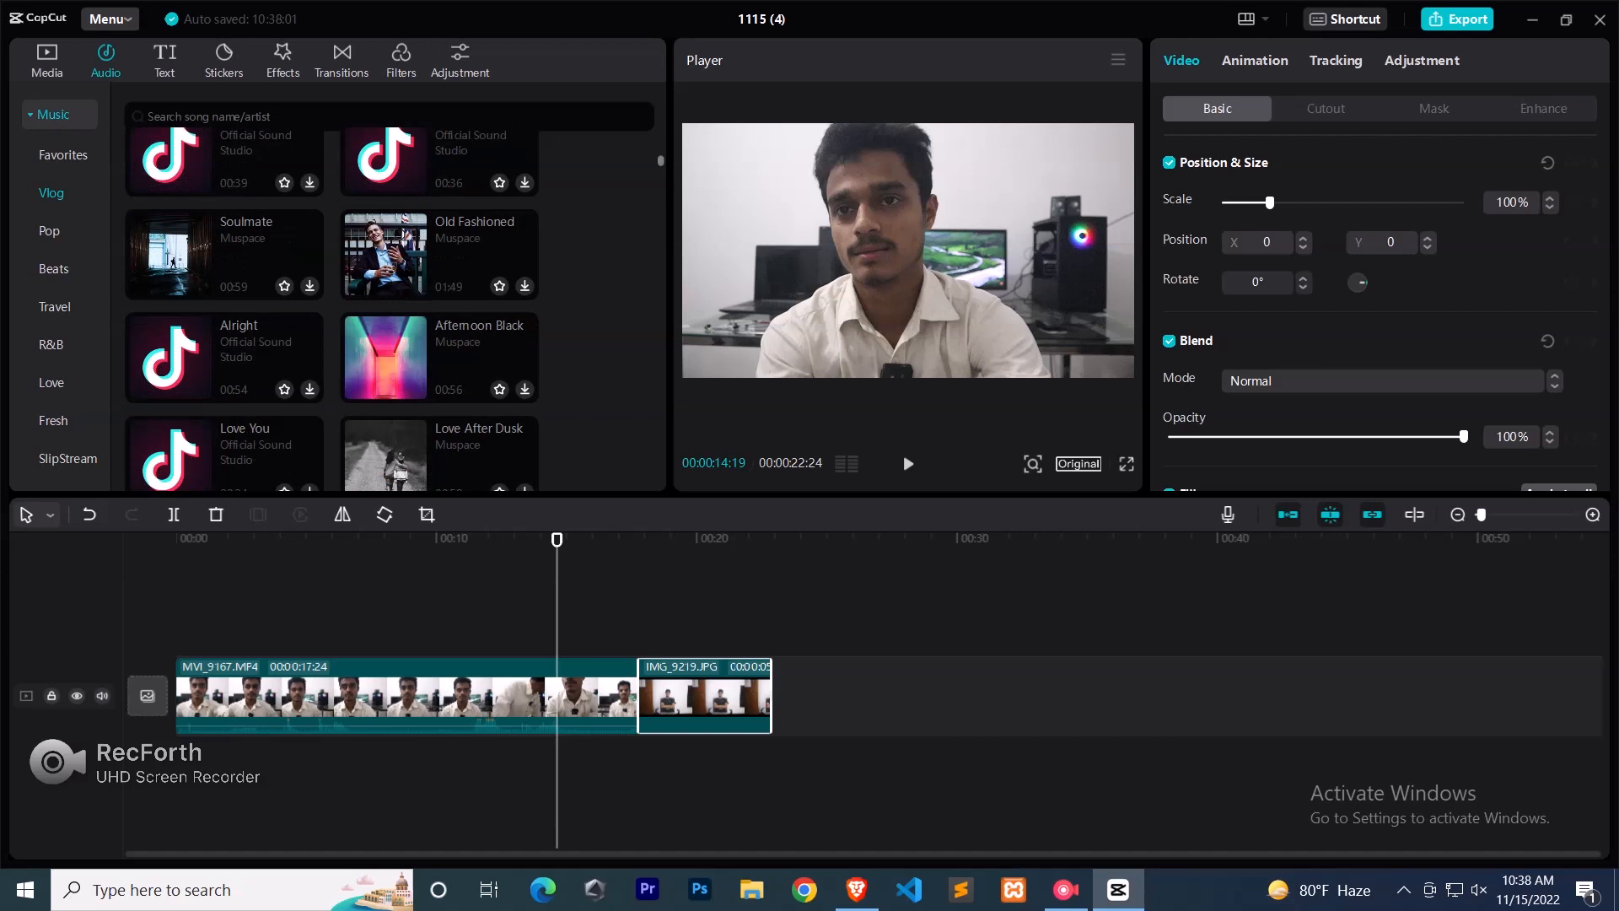
scroll(392, 304, down, 6)
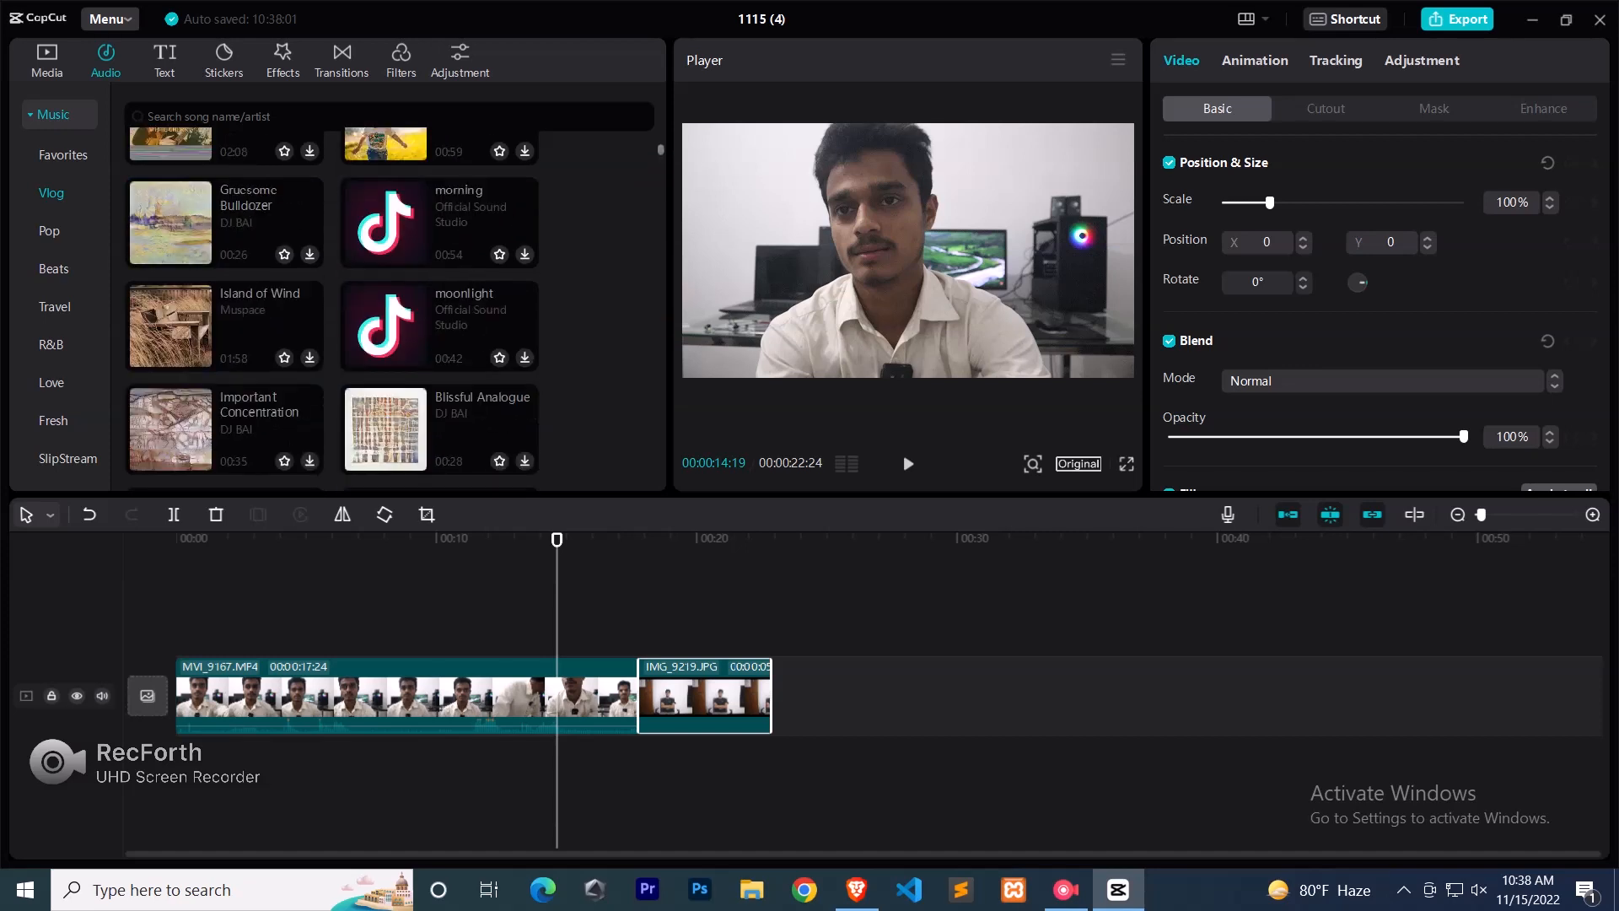
scroll(392, 304, down, 3)
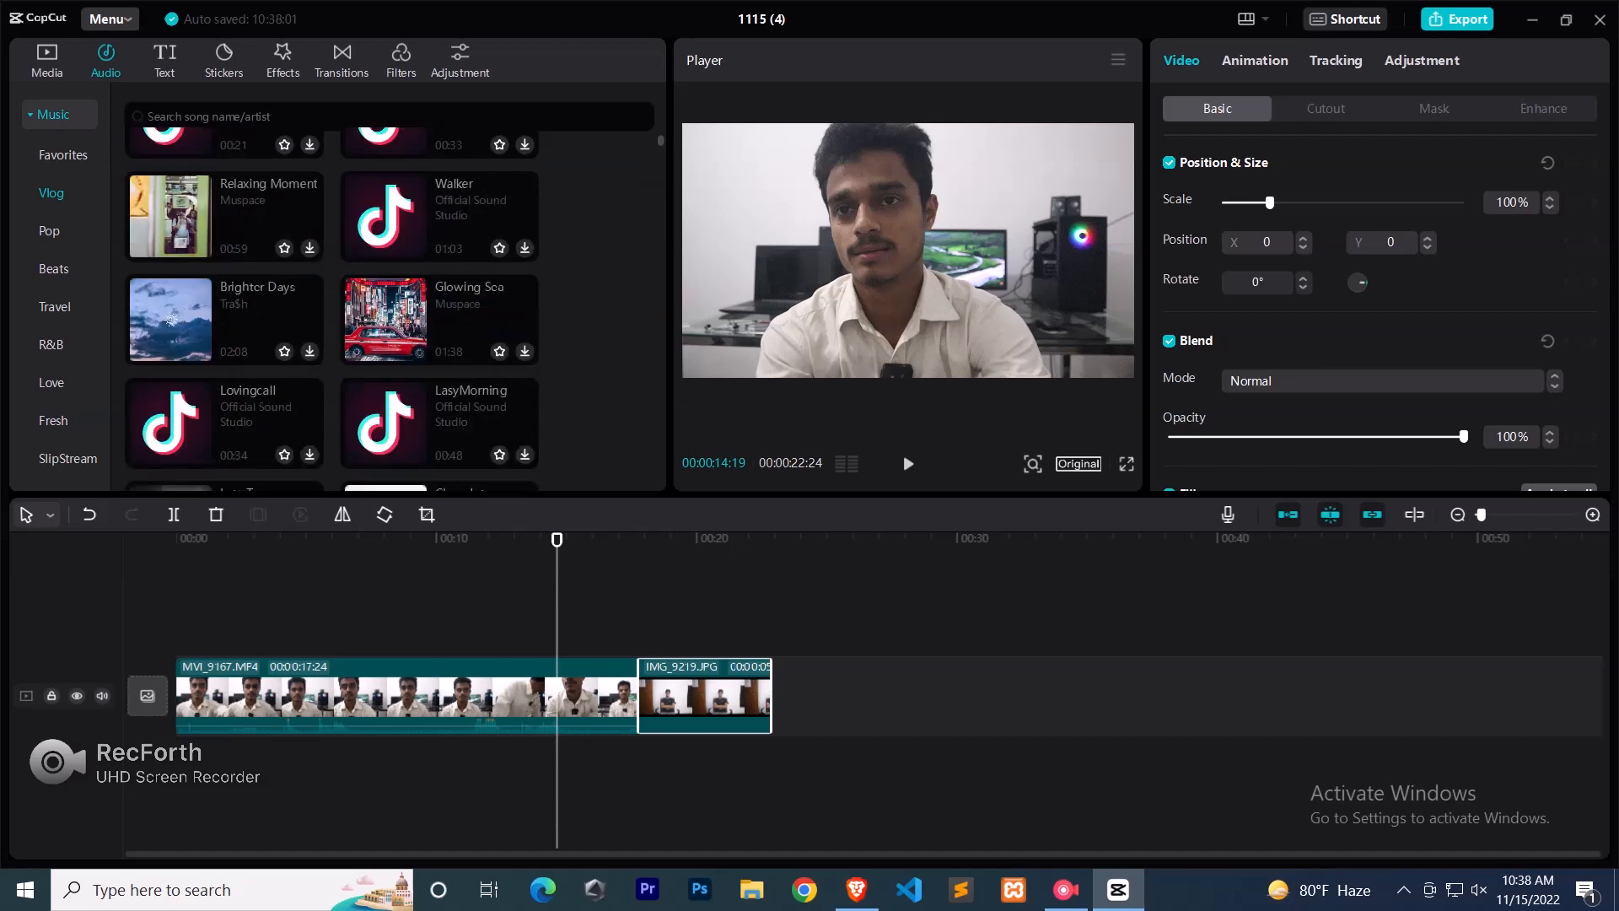
scroll(331, 309, down, 3)
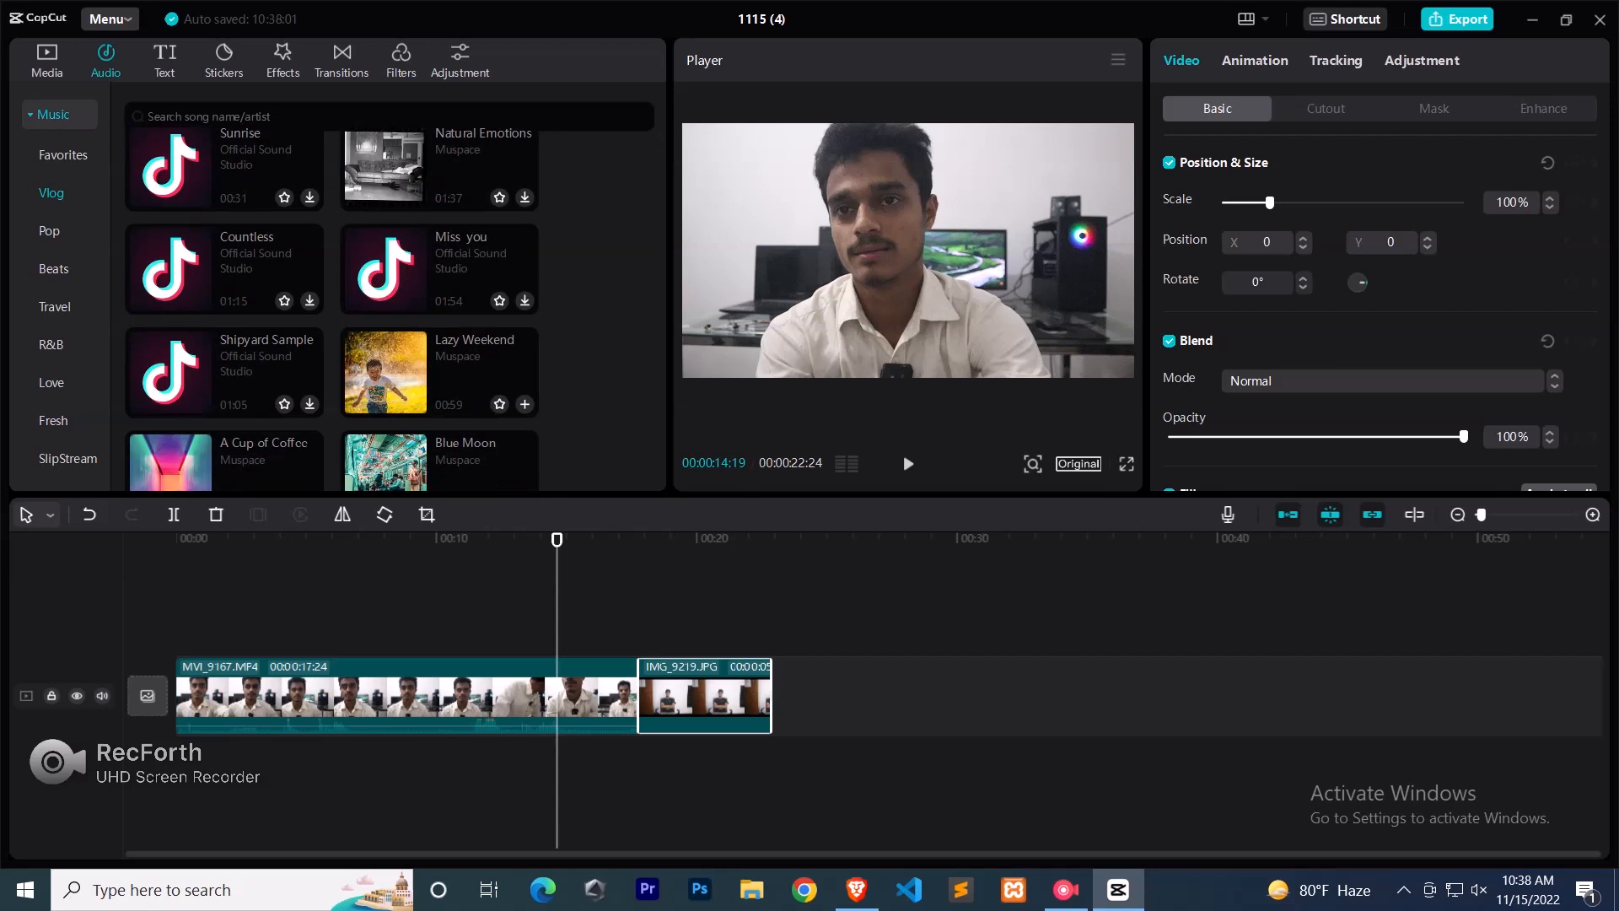
- Add a default text clip at the playhead and extend its start back to the beginning of the timeline
click(164, 60)
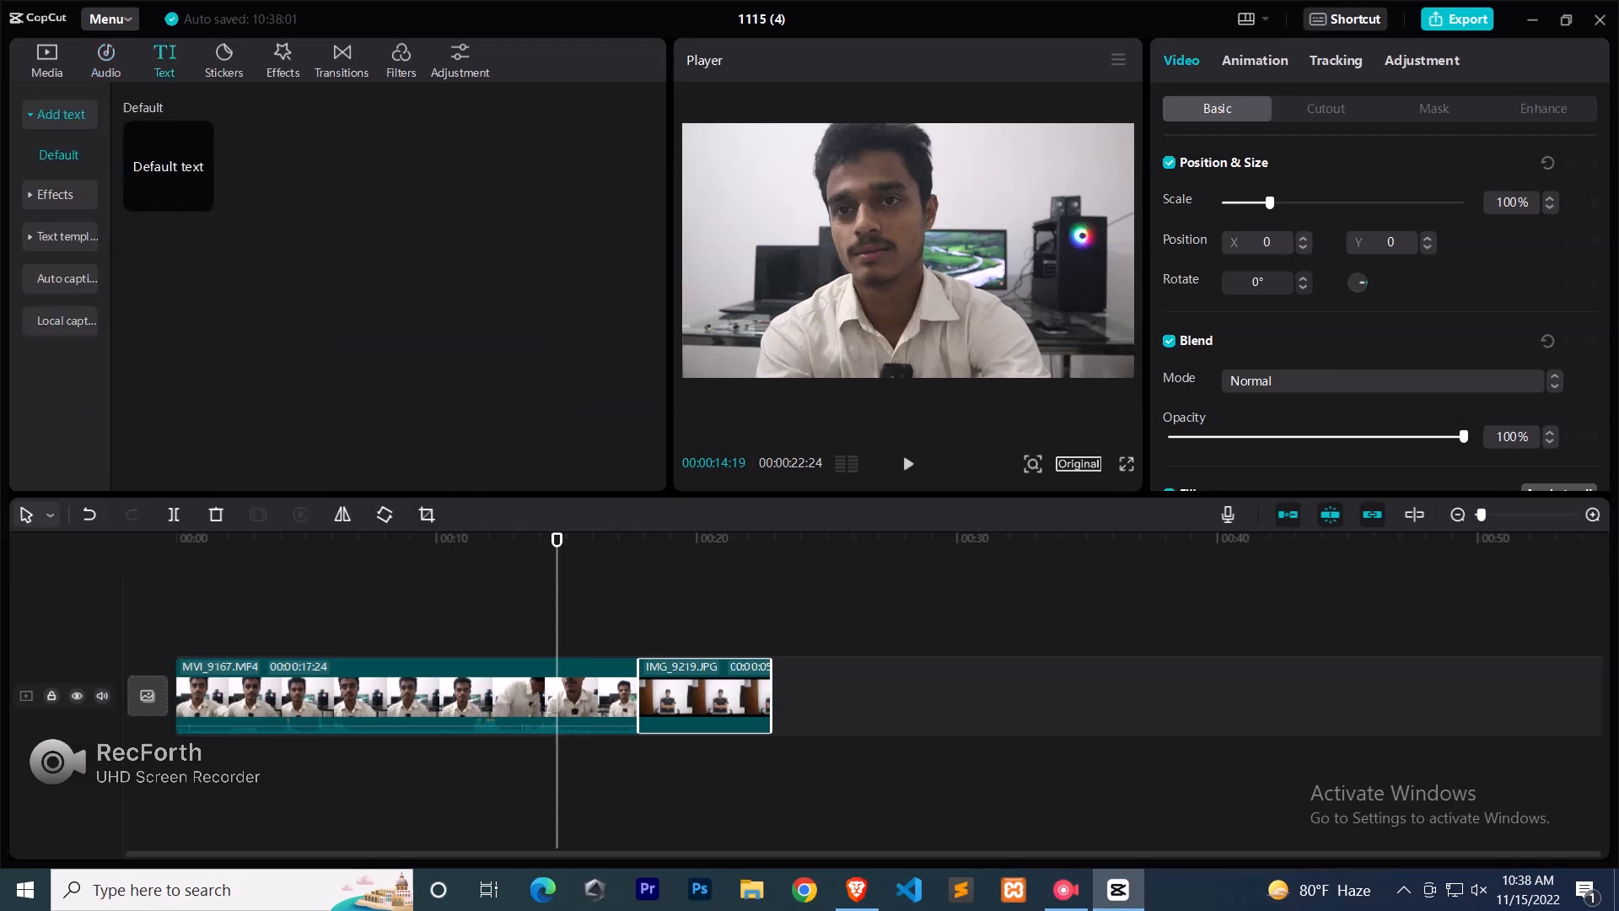
click(199, 197)
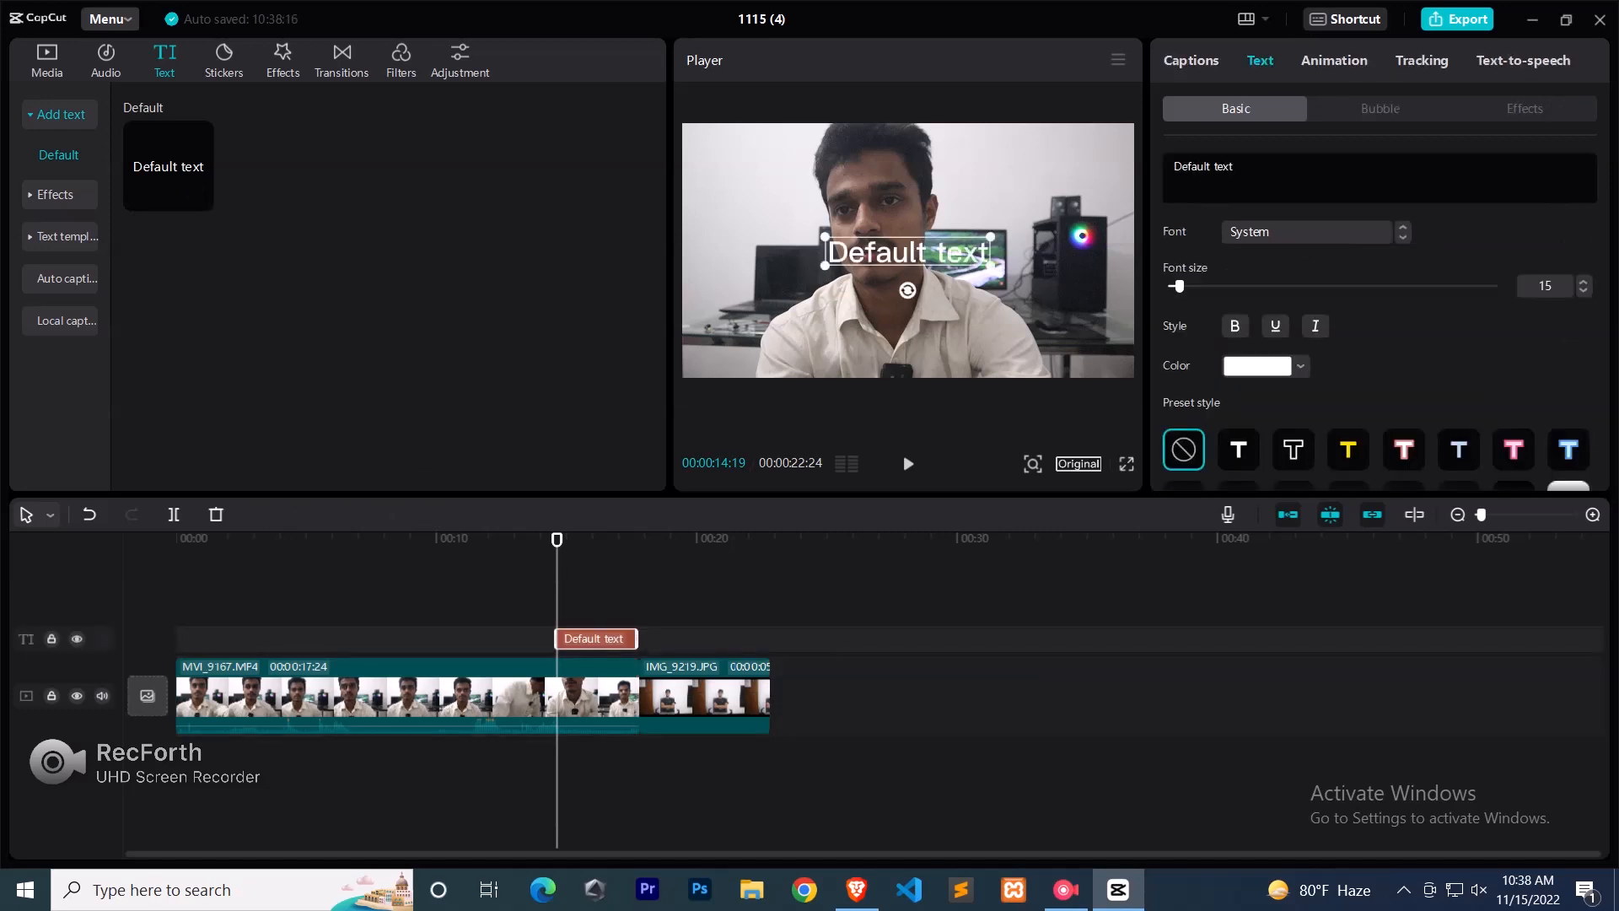
drag(556, 638, 173, 638)
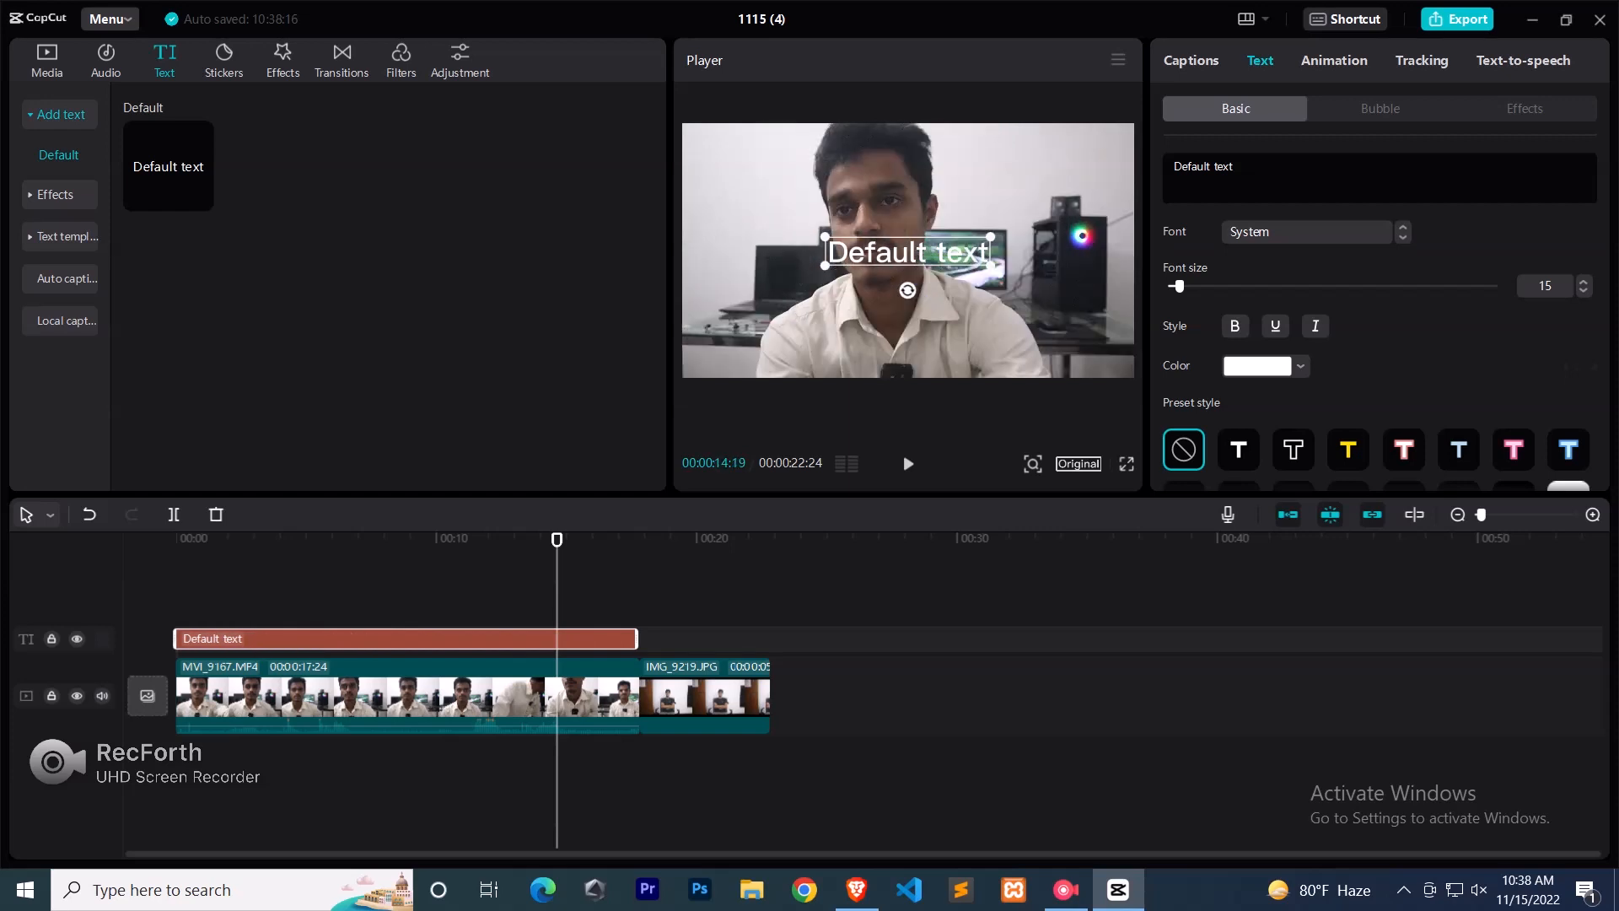
- At 00:00:08:15, replace the default text with the presenter's first name and shift it slightly left in the preview, to about X -219
drag(556, 540, 397, 539)
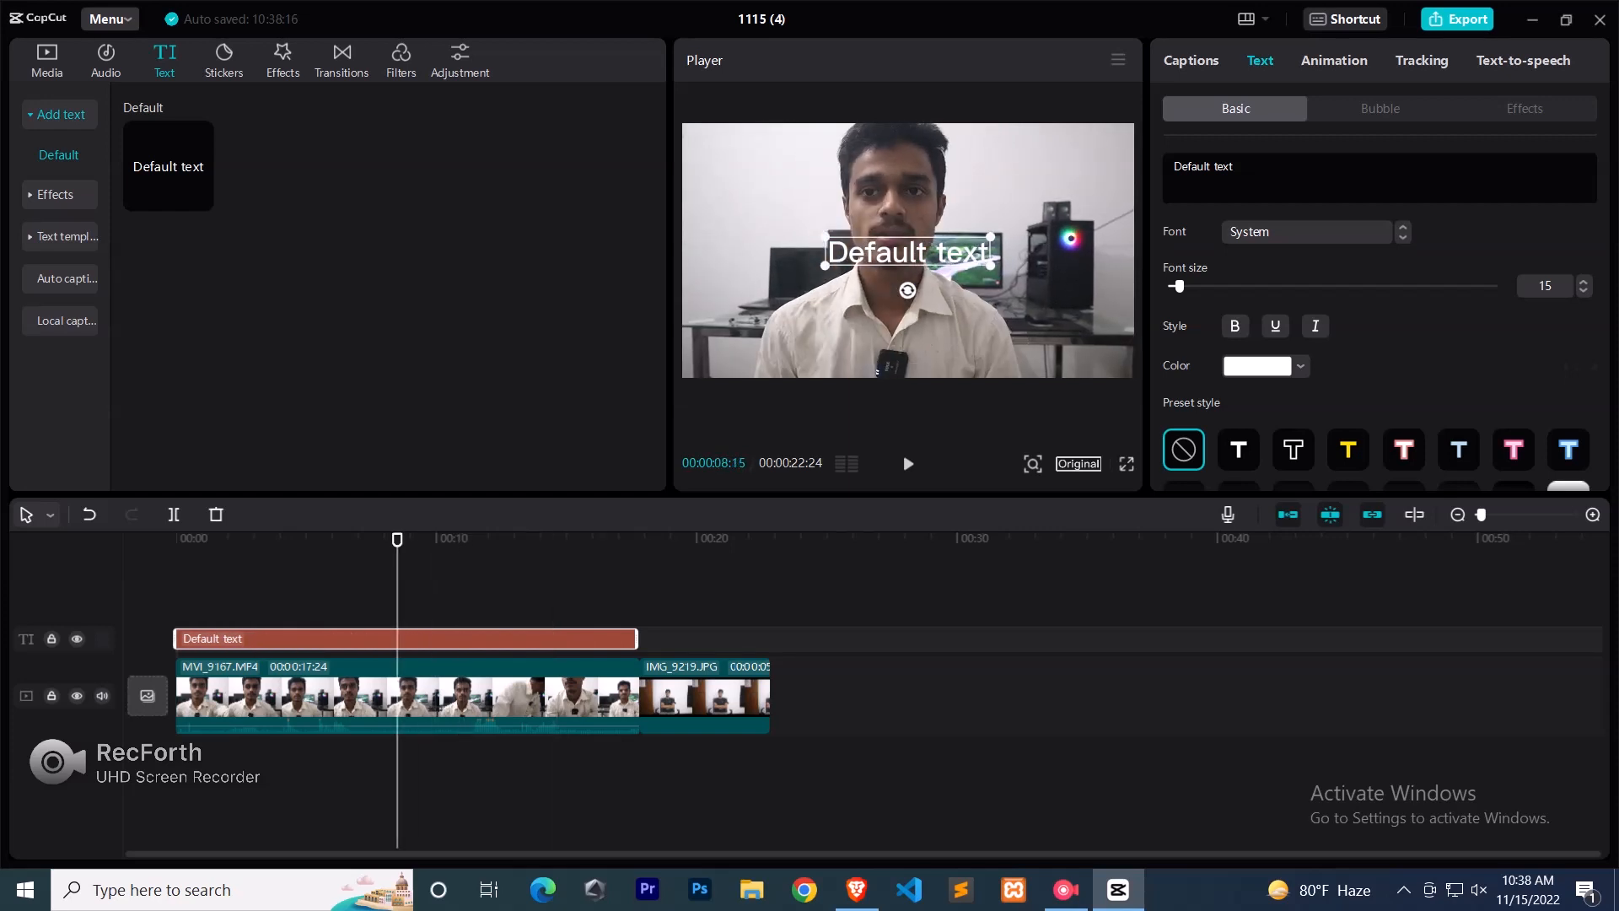
drag(1232, 166, 1173, 166)
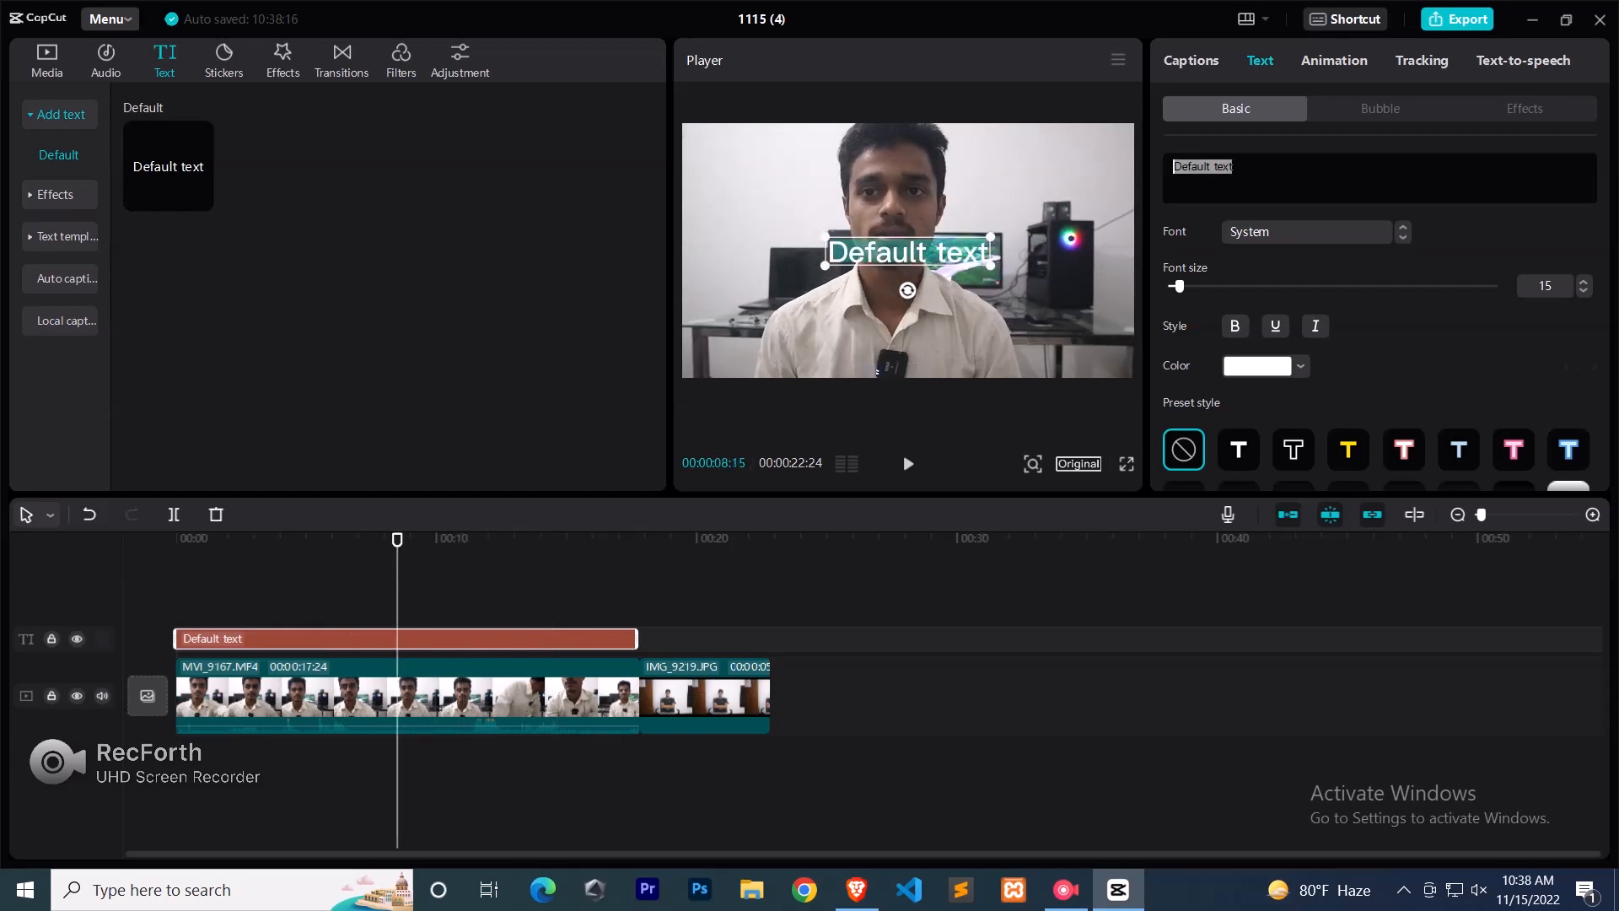
key(BackSpace)
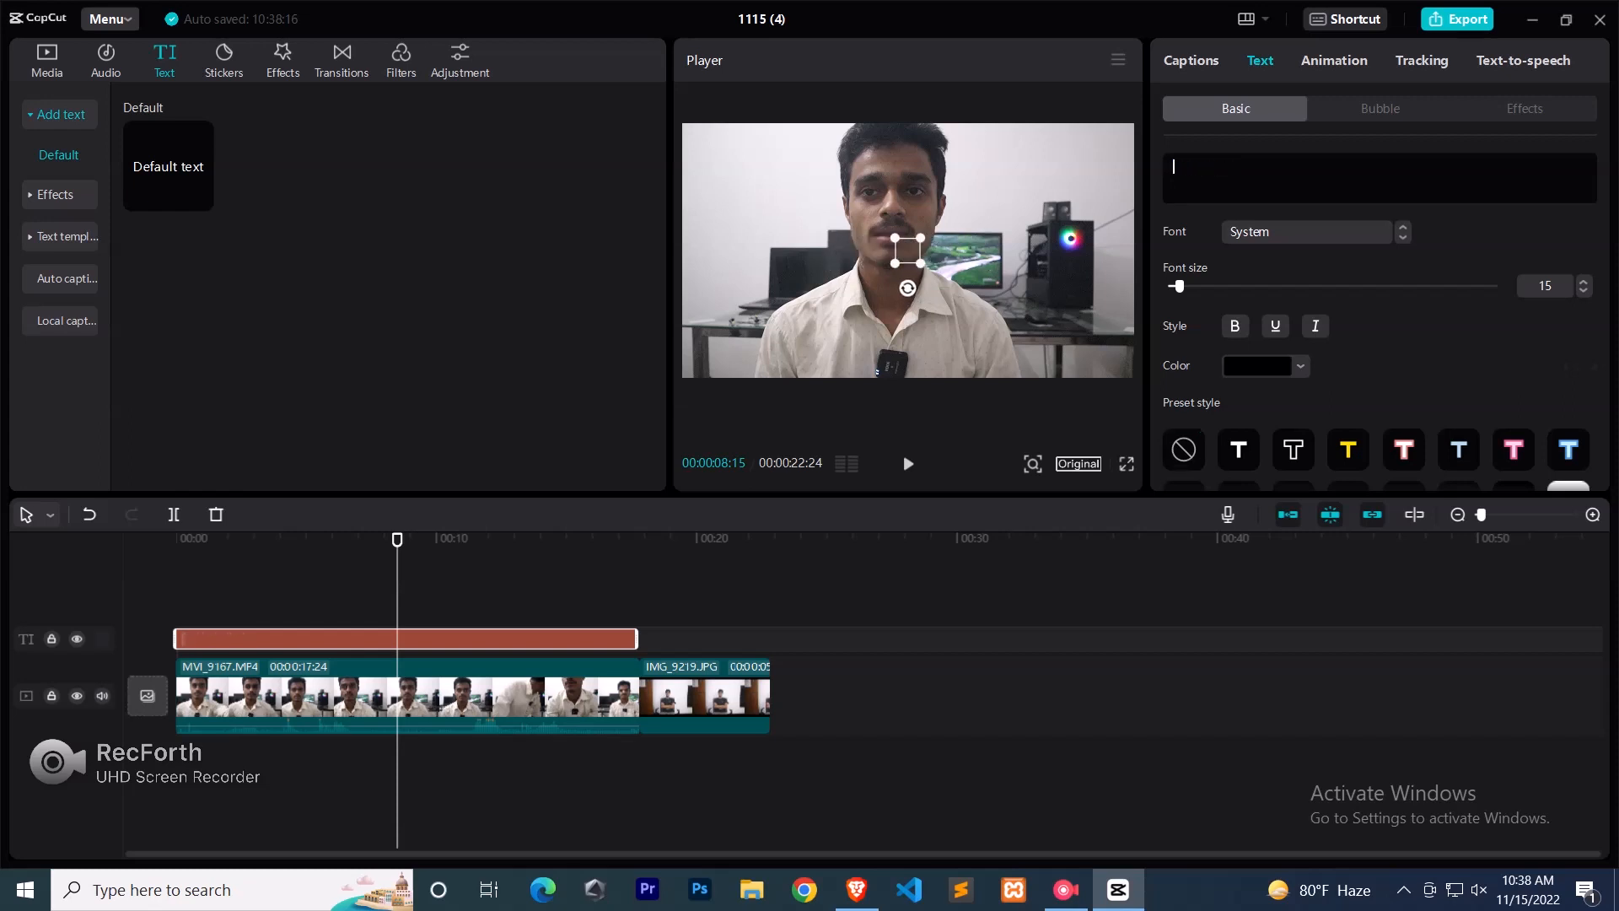
text(naimul)
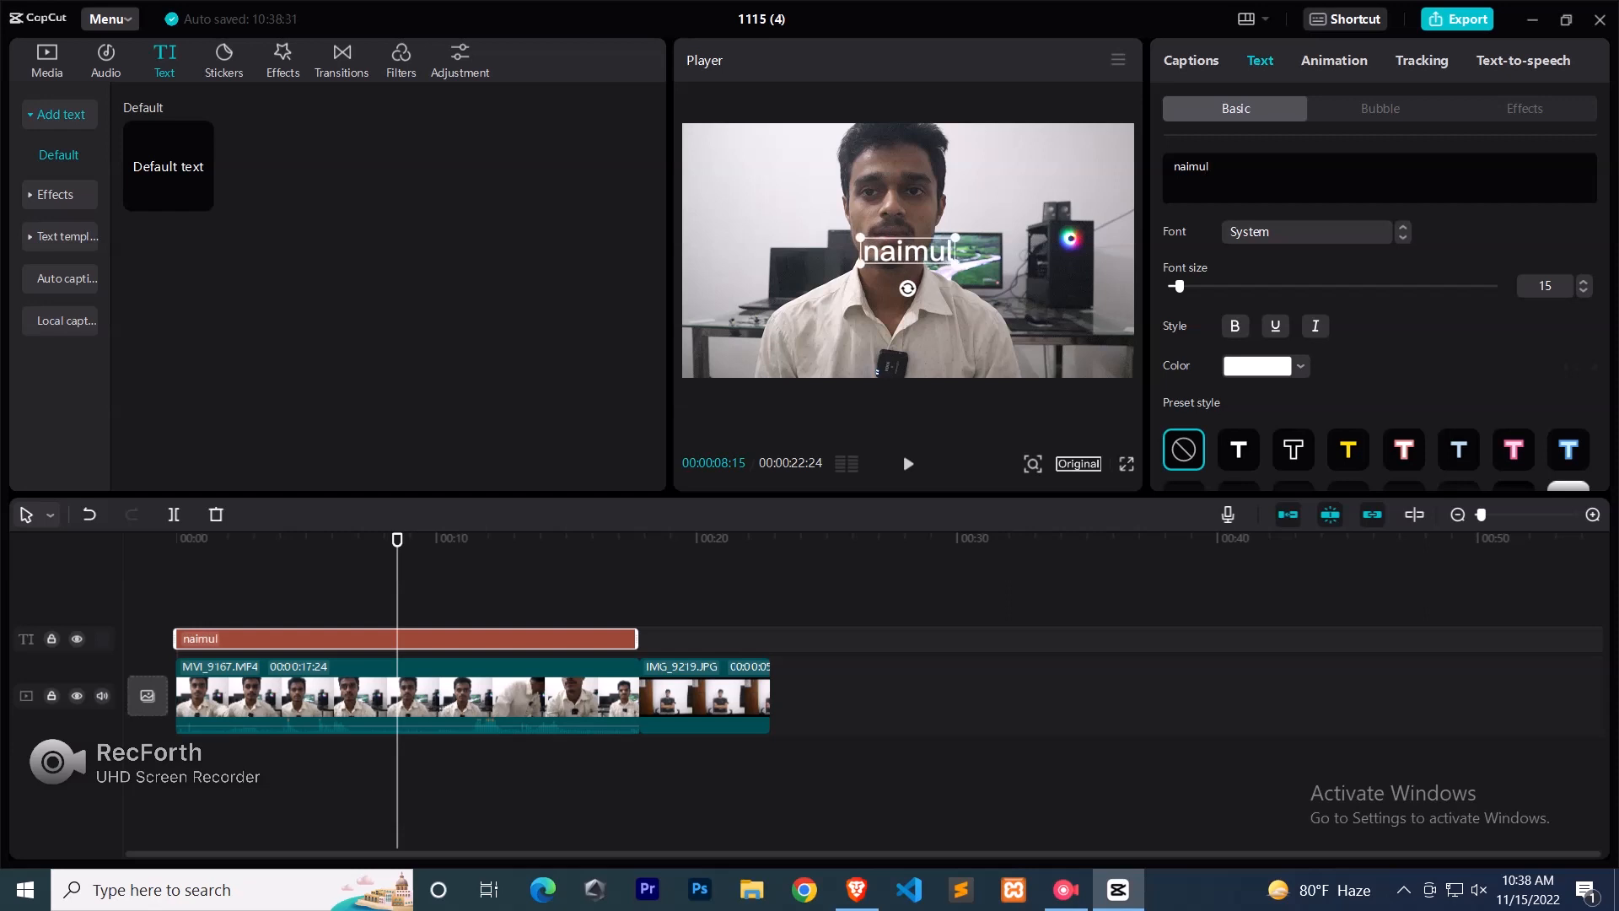
mouse_move(907, 250)
mouse_down()
mouse_move(783, 239)
mouse_move(882, 251)
mouse_up()
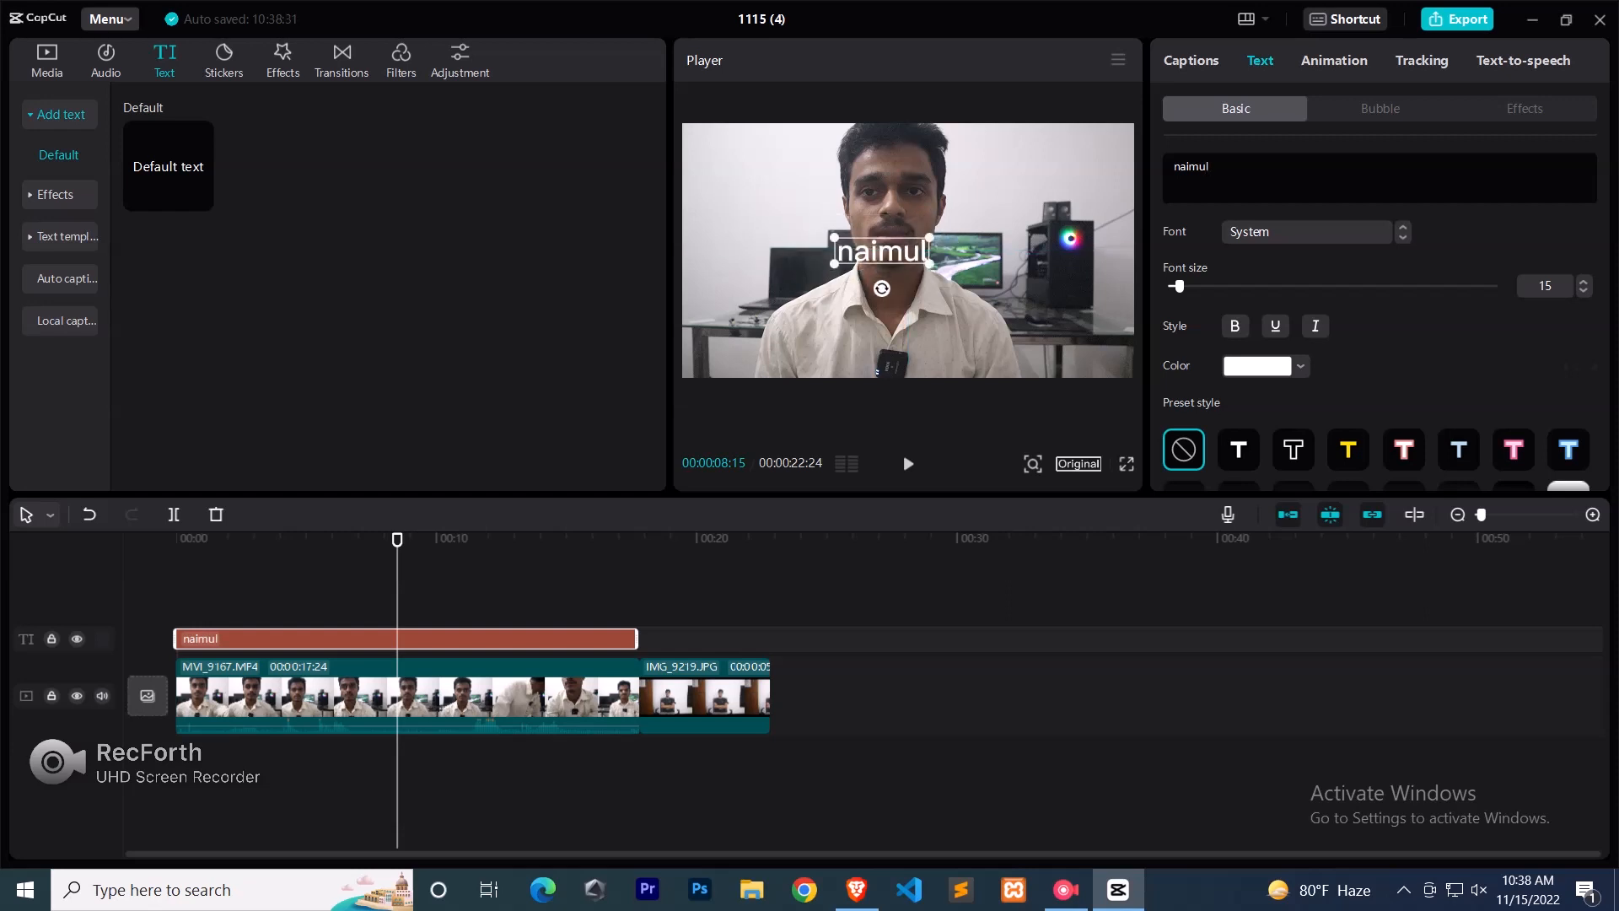
- Enlarge the title text to font size 46 and set its font to Unica One
drag(1179, 286, 1212, 286)
click(1307, 231)
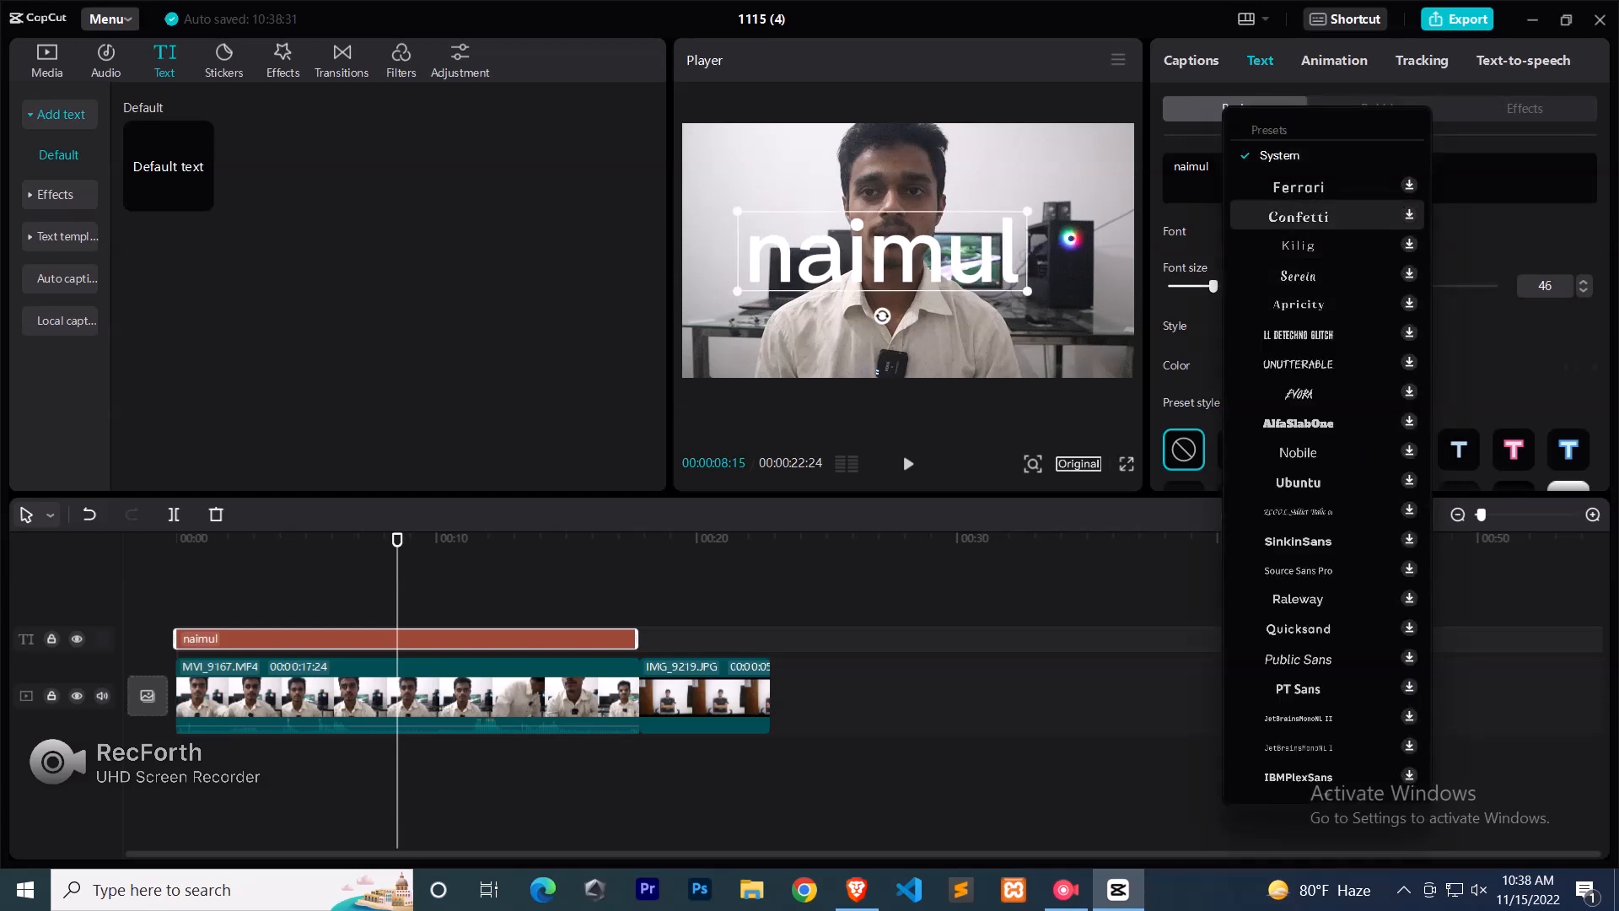
scroll(1298, 387, down, 1)
scroll(1298, 387, down, 8)
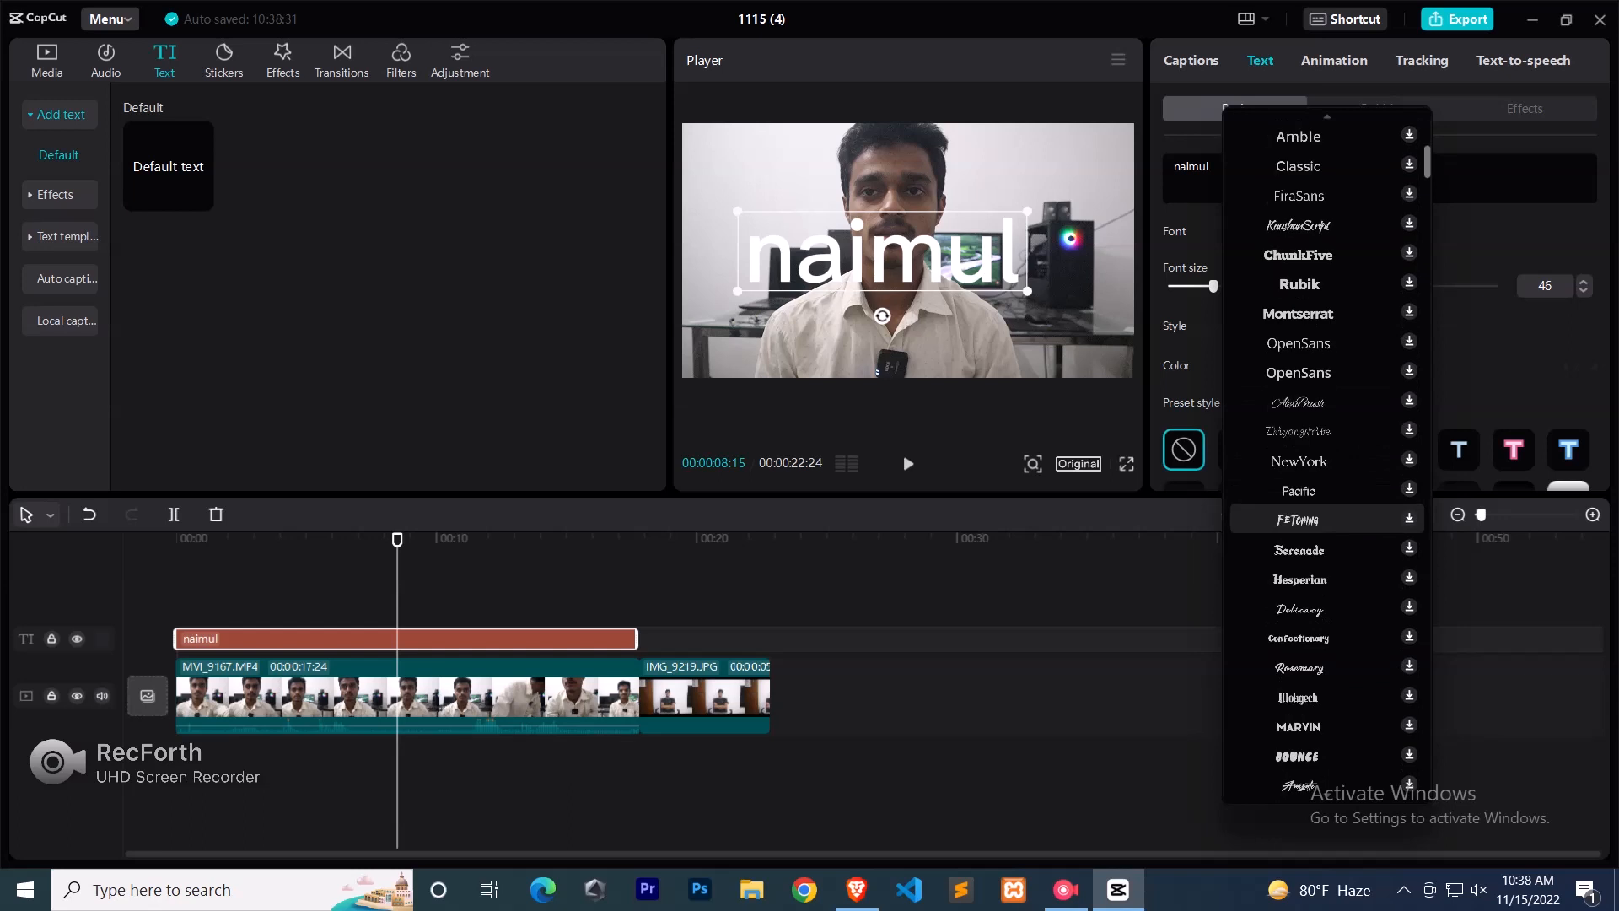
scroll(1298, 477, down, 12)
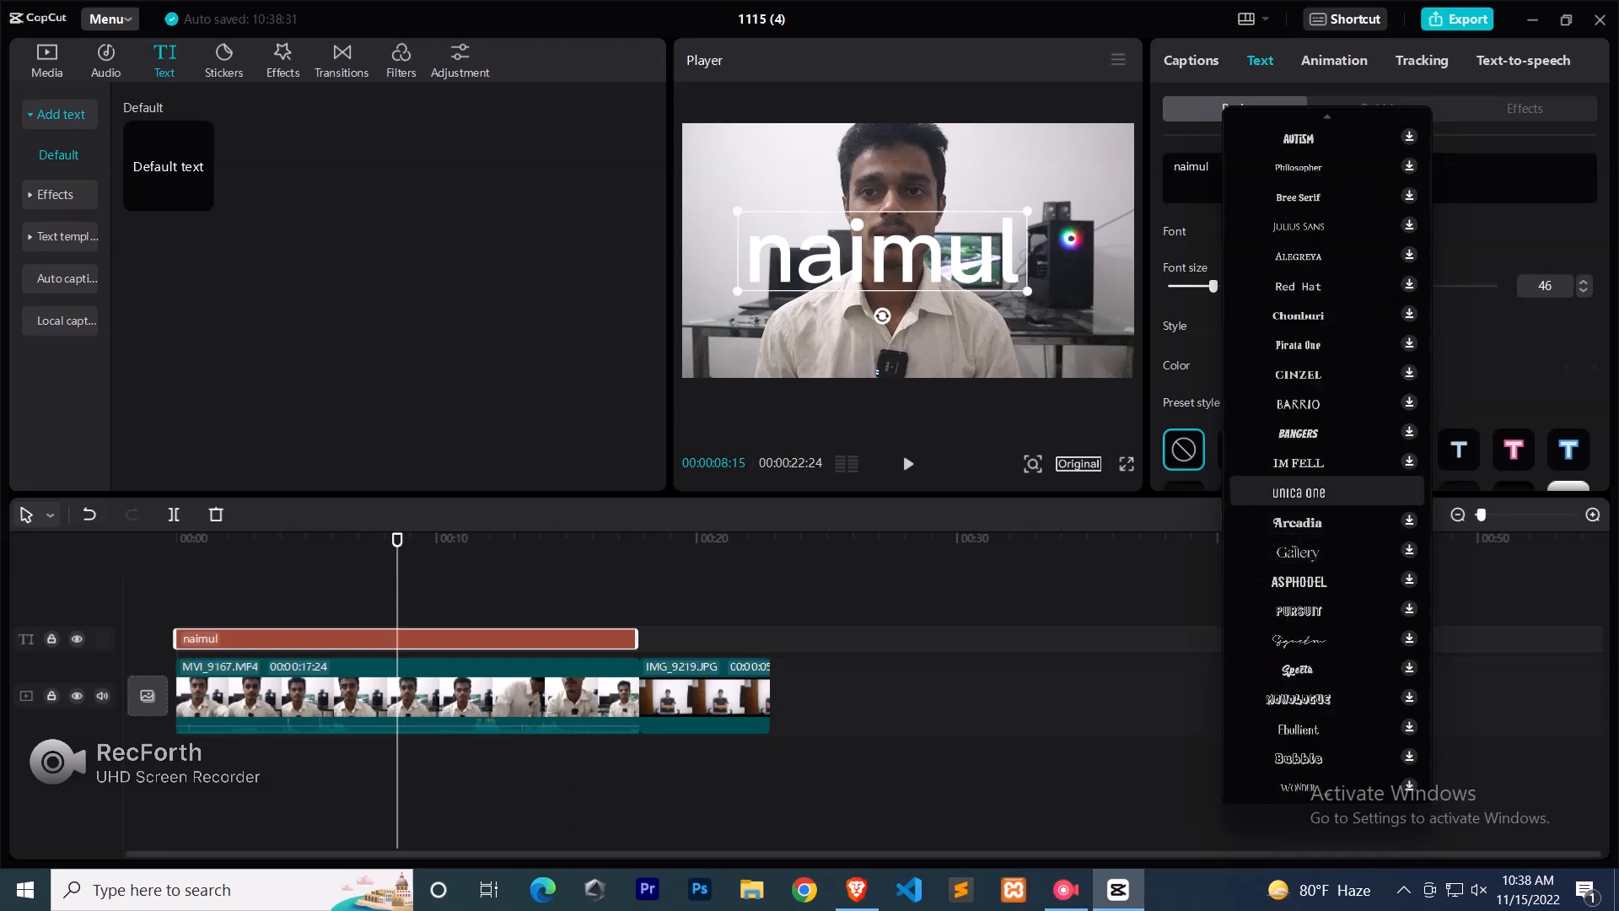
click(1298, 491)
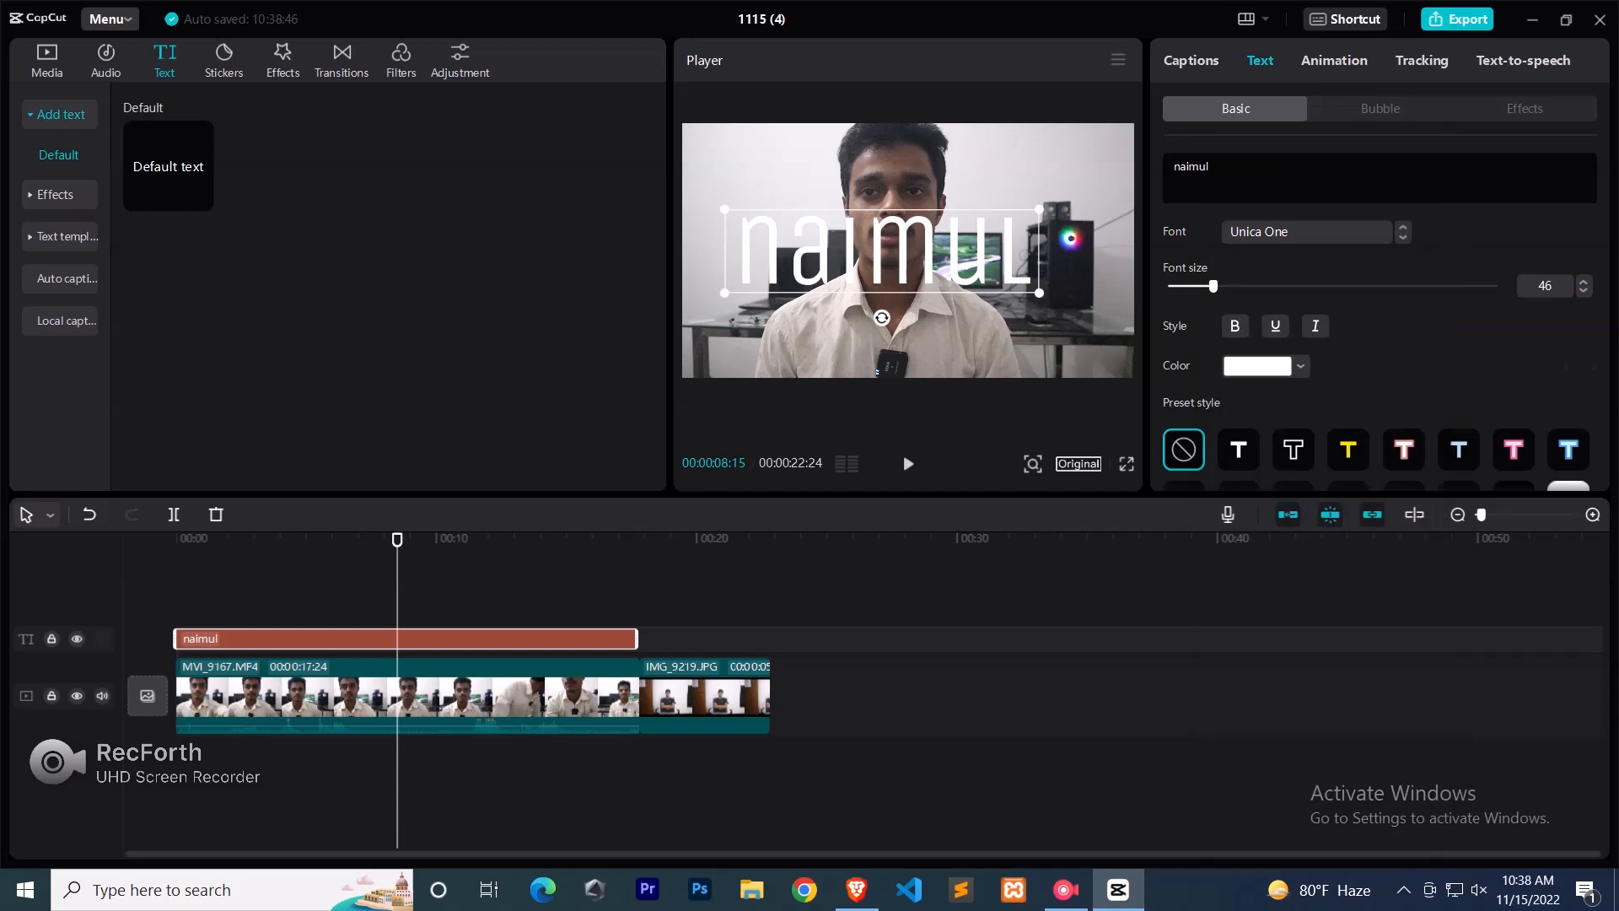
- Change the title font to Auroral and apply underline and italic styling
click(1306, 232)
click(1408, 199)
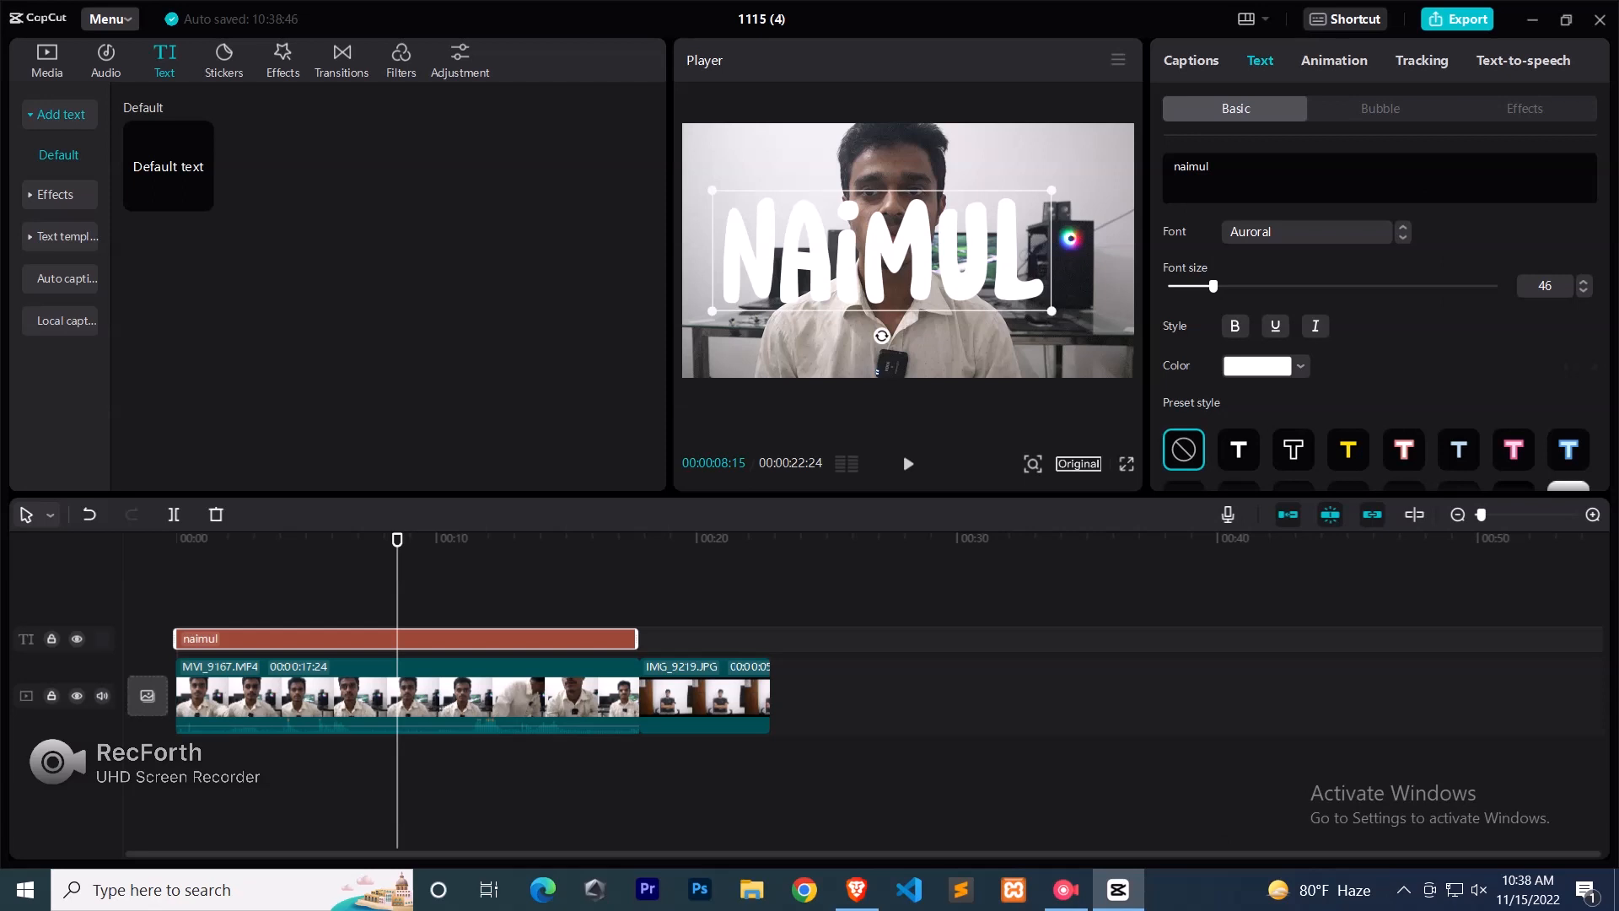
click(1274, 326)
key(ctrl+i)
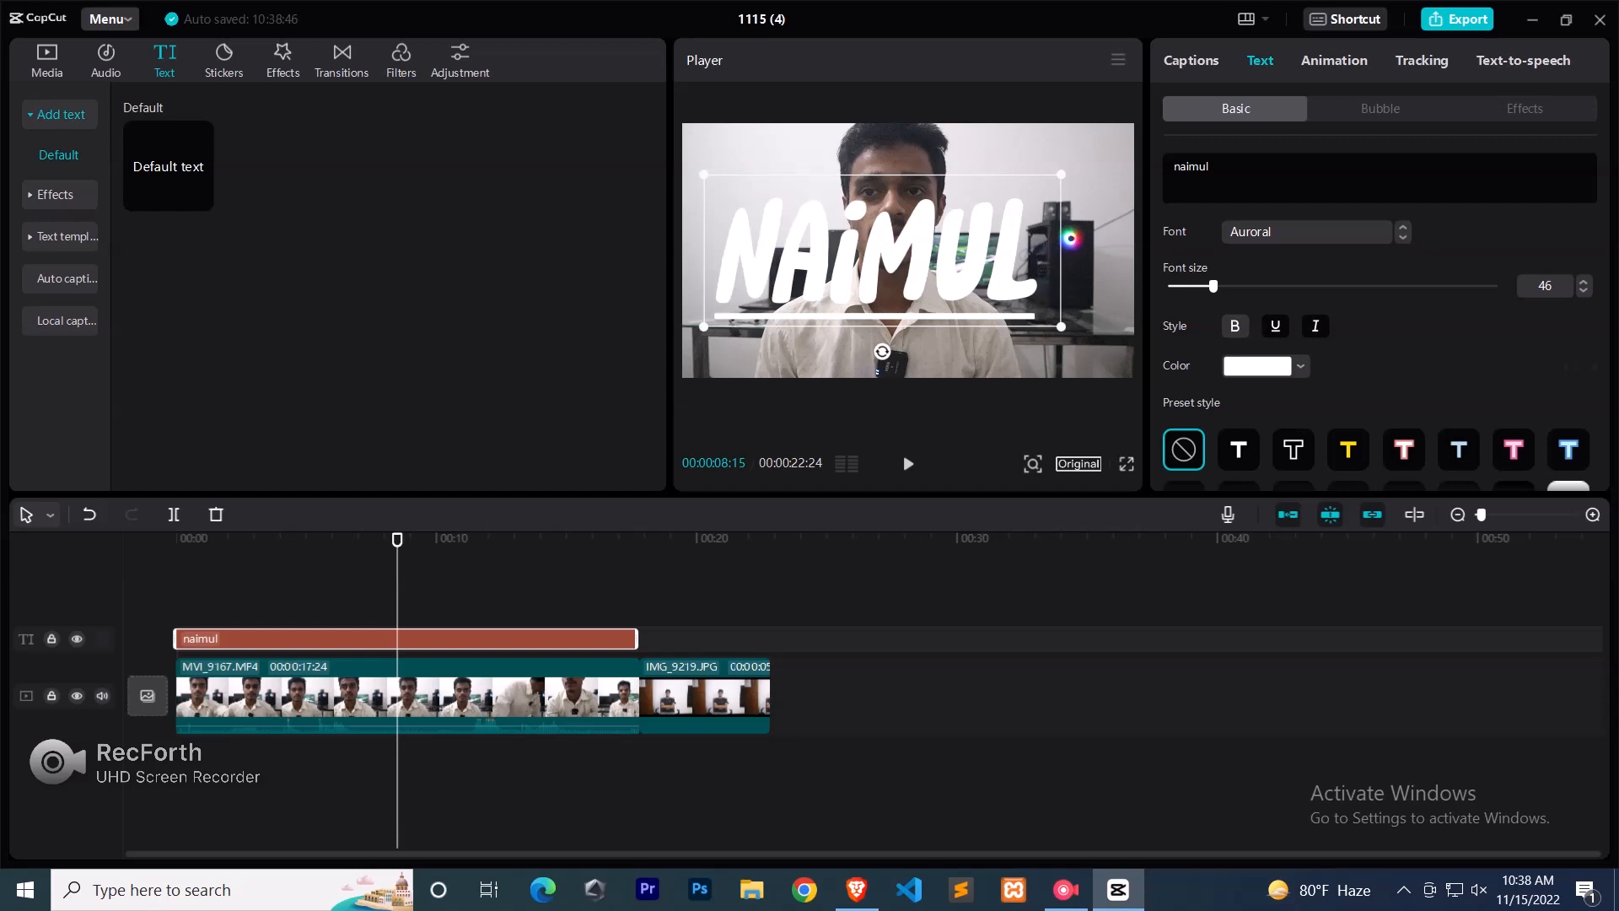
- Try grey and peach as title colors, and settle on light pink
click(1265, 365)
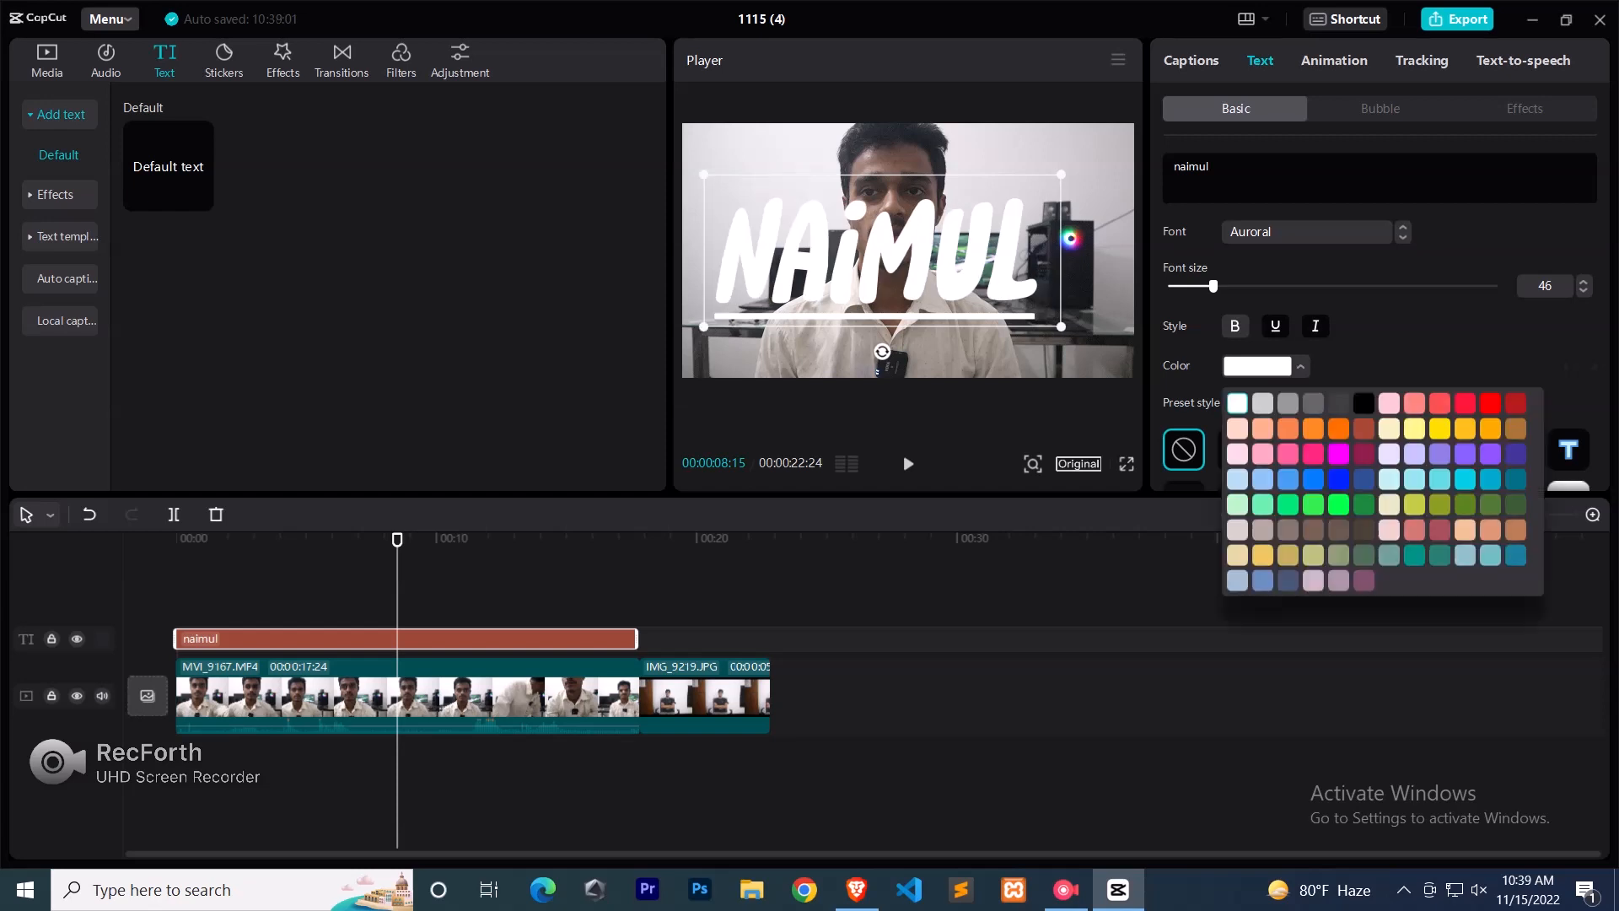
click(1313, 403)
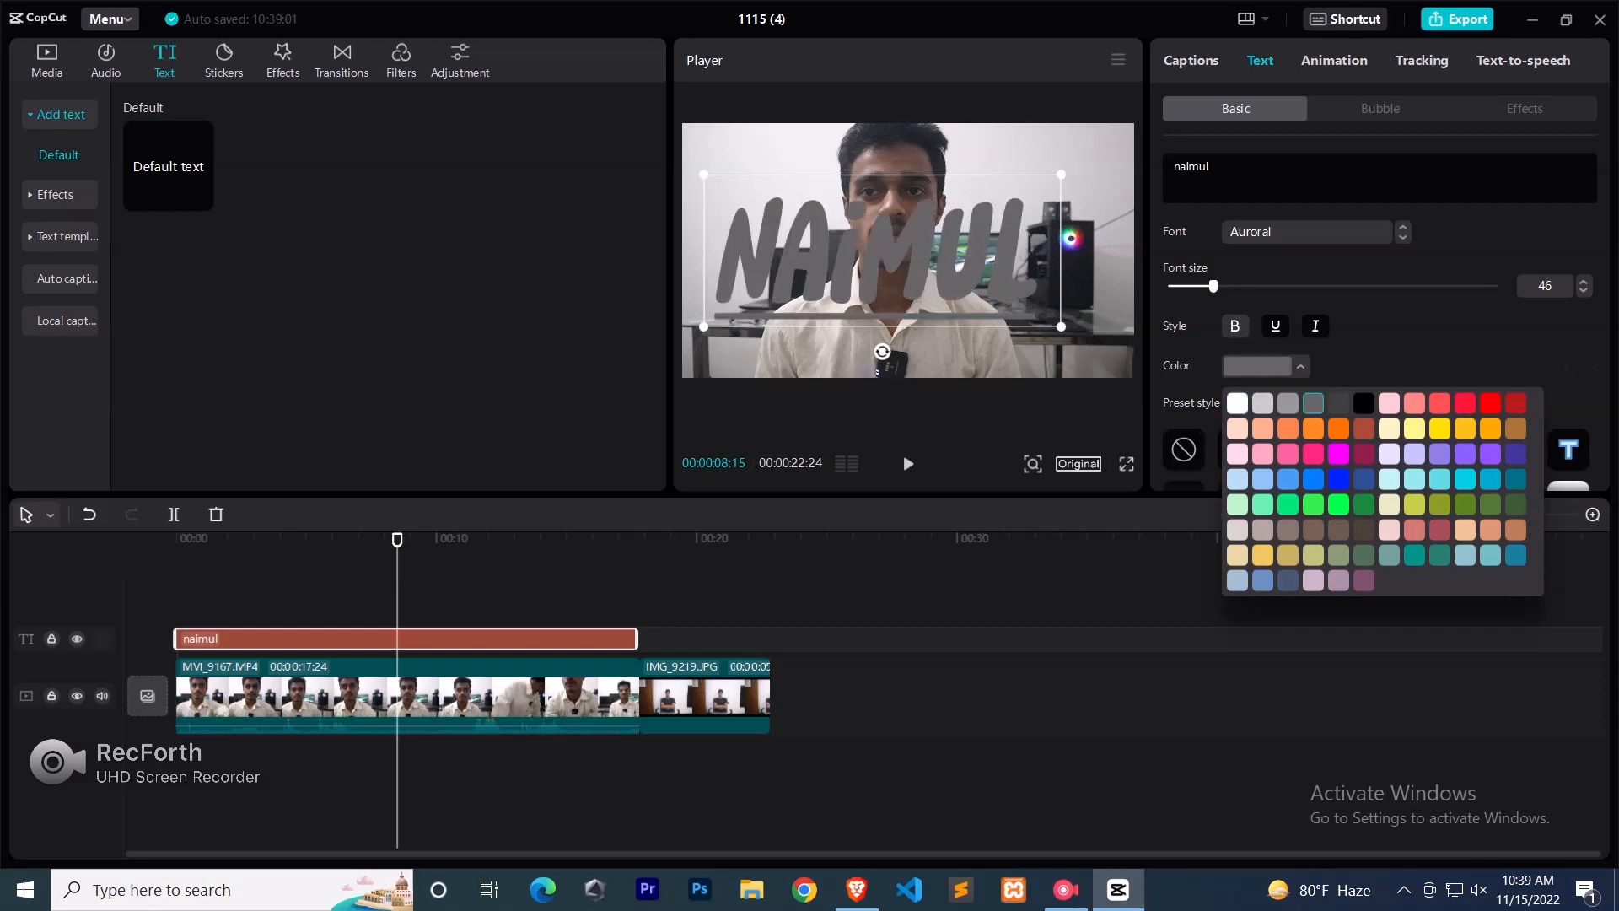
click(1237, 429)
click(1237, 454)
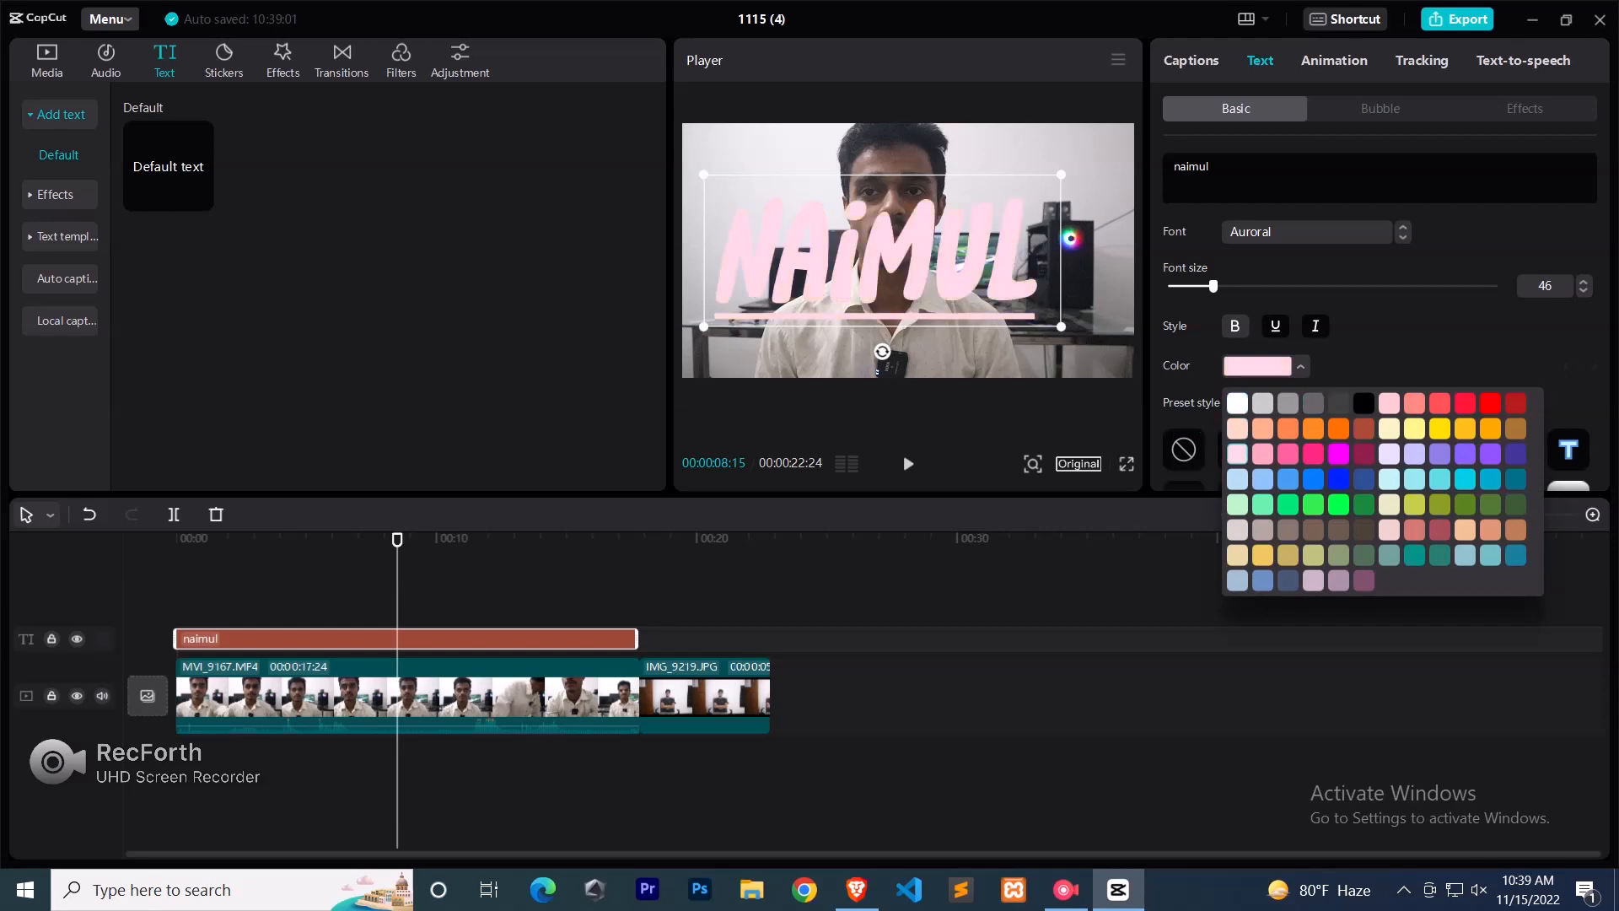
key(Escape)
- Apply the preset style with black letters and a white outline to the title
scroll(1317, 291, down, 5)
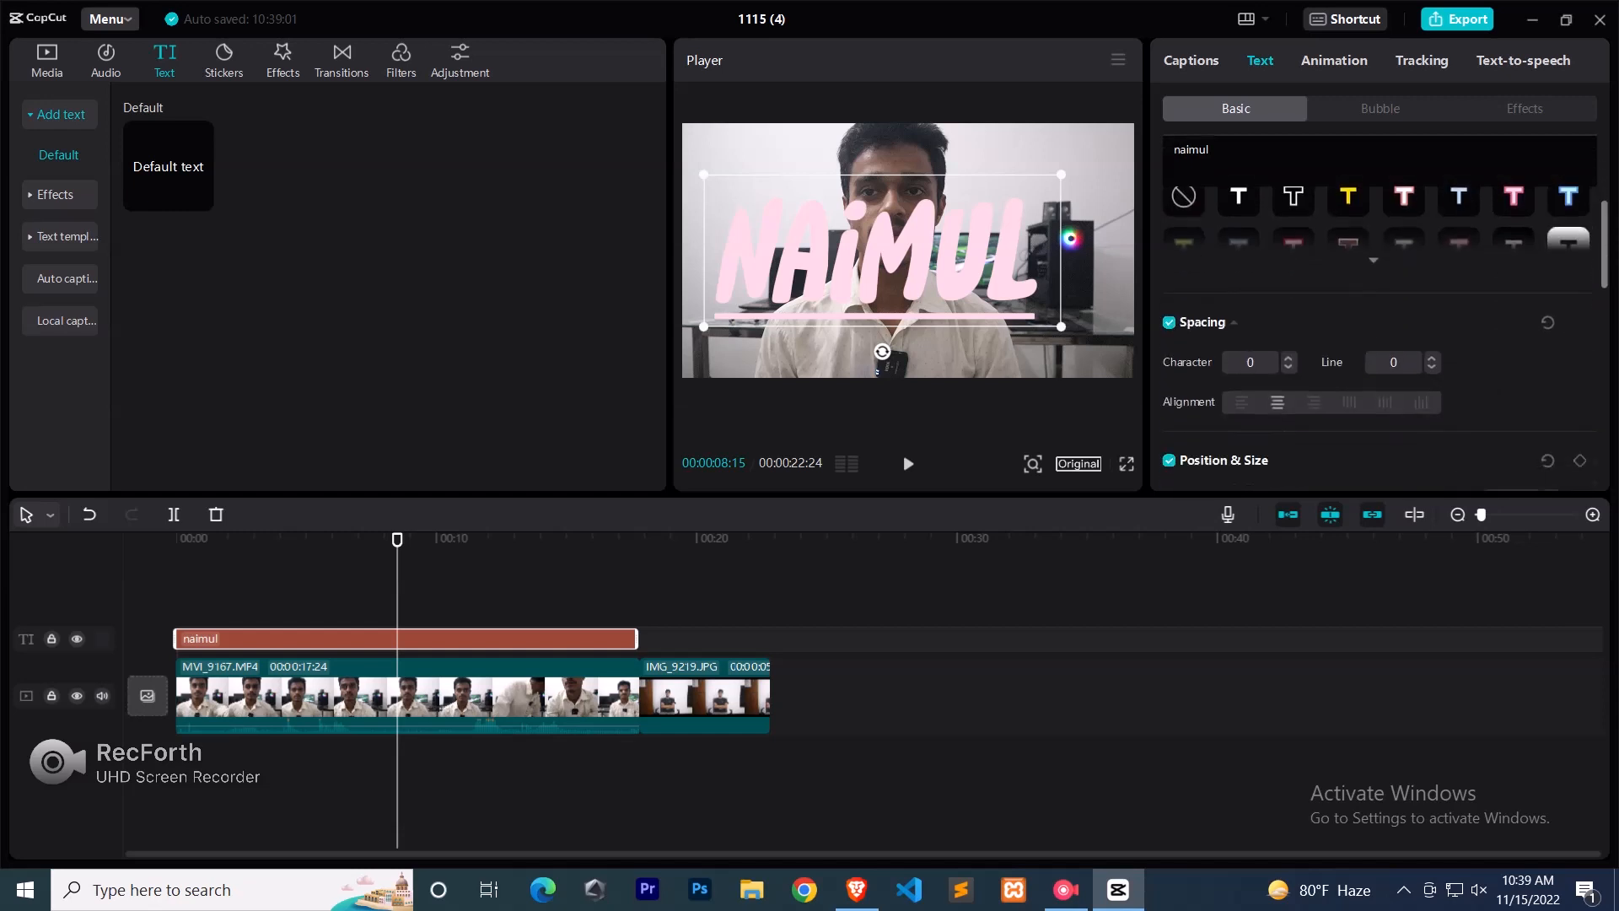
click(1292, 210)
scroll(1293, 253, up, 4)
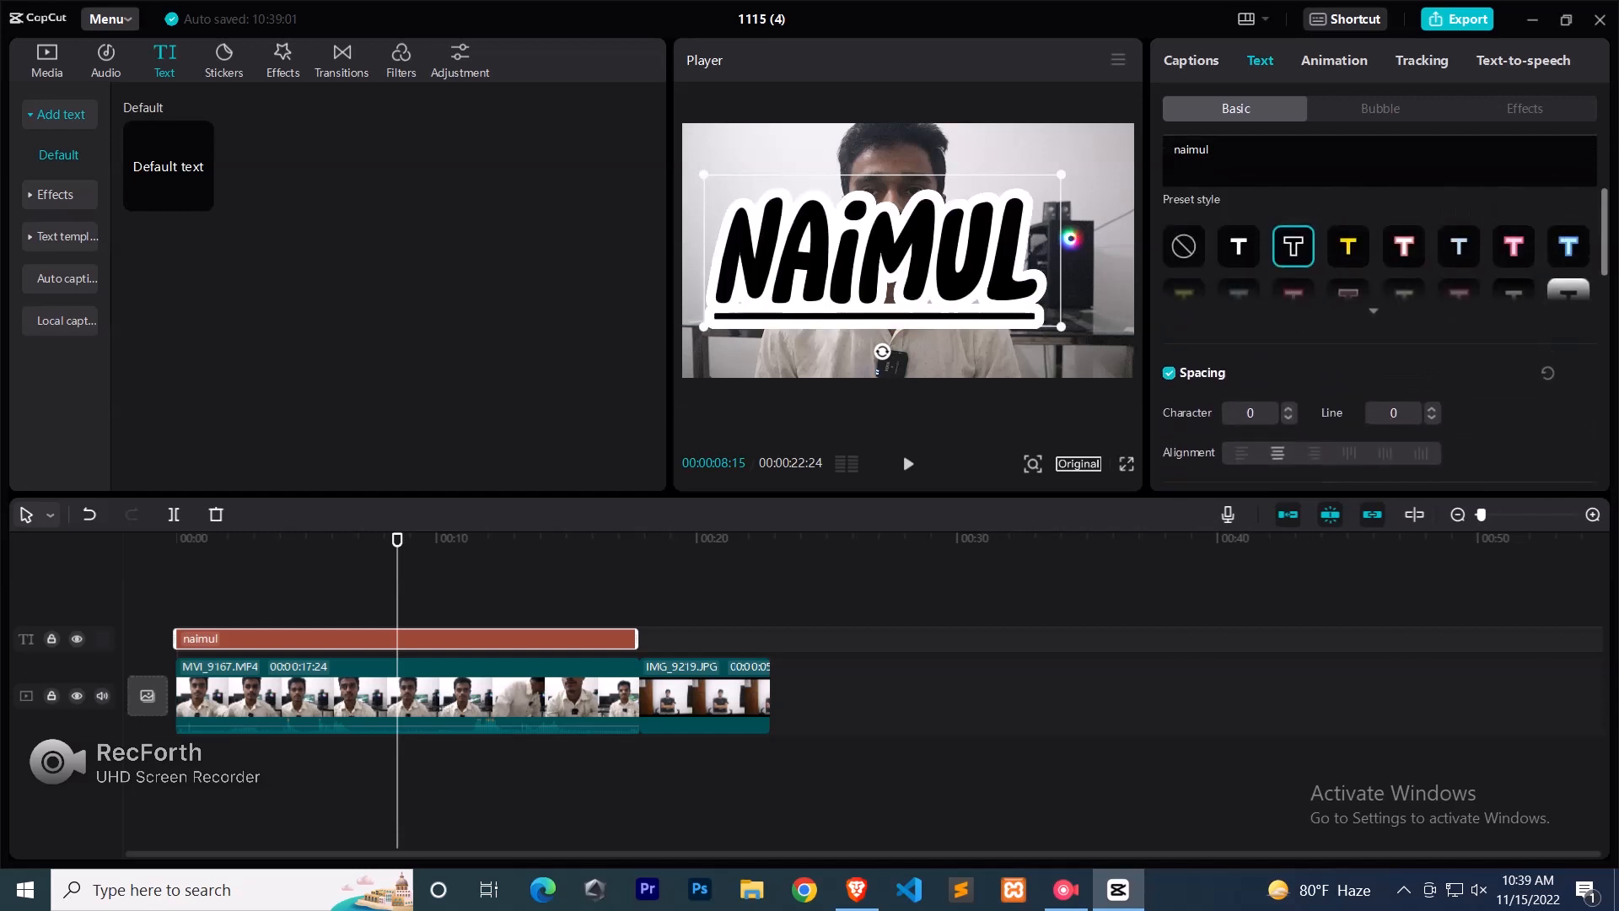
- Examine the title's remaining basic text settings, including position, rotation, blend opacity, stroke, background and shadow
scroll(1383, 337, down, 8)
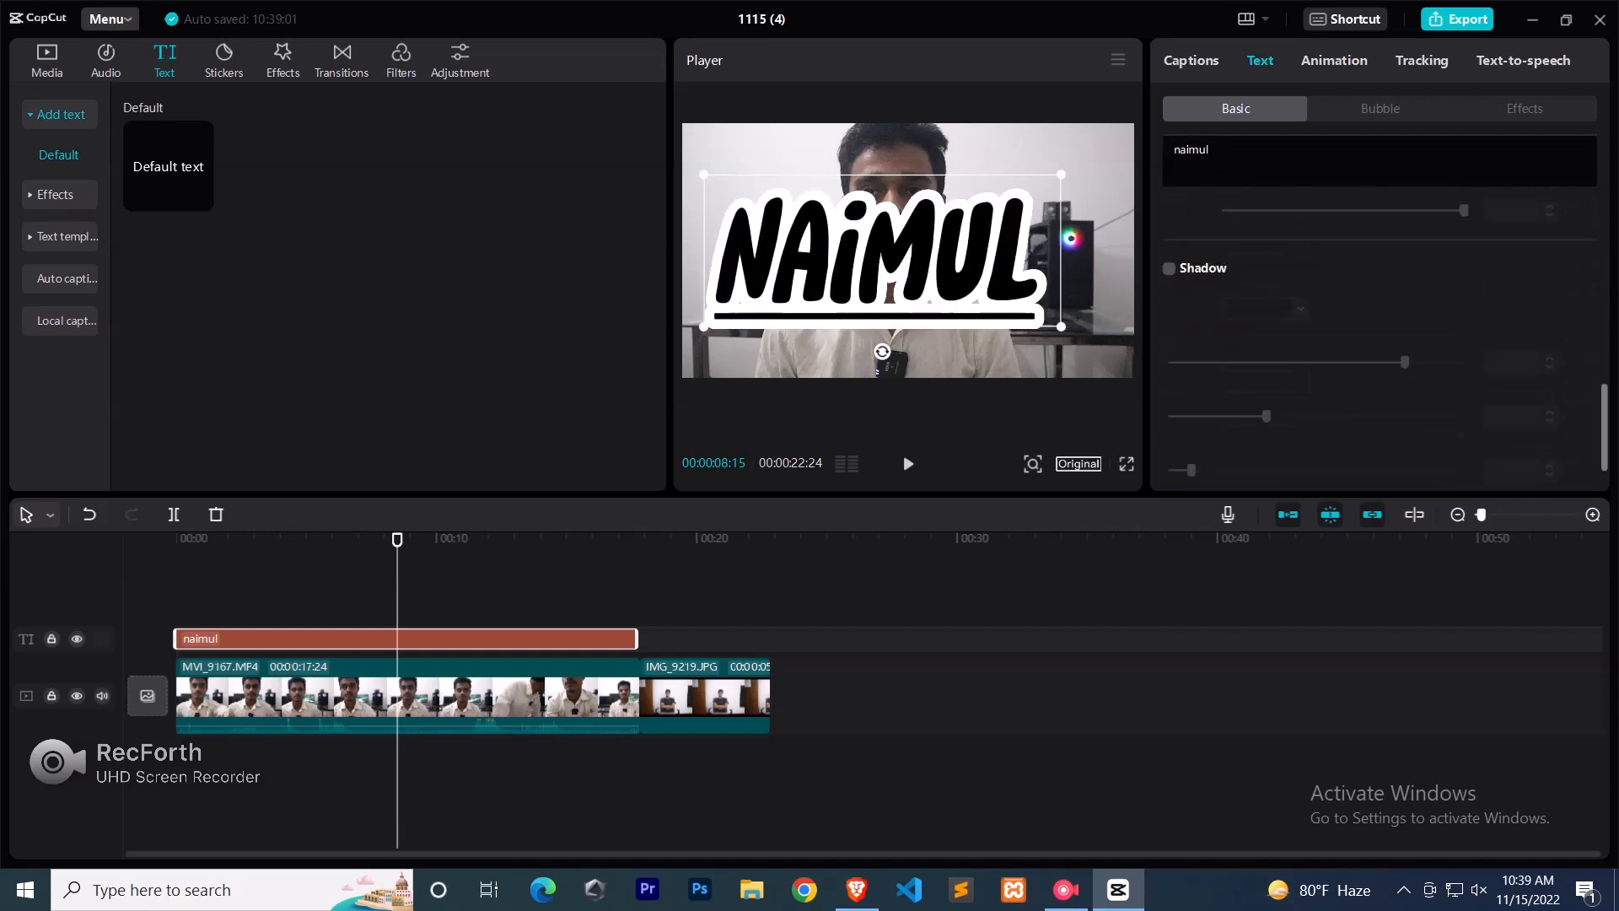
scroll(1382, 337, up, 10)
scroll(1383, 337, down, 8)
scroll(1383, 338, up, 6)
scroll(1382, 337, up, 1)
scroll(1383, 337, down, 3)
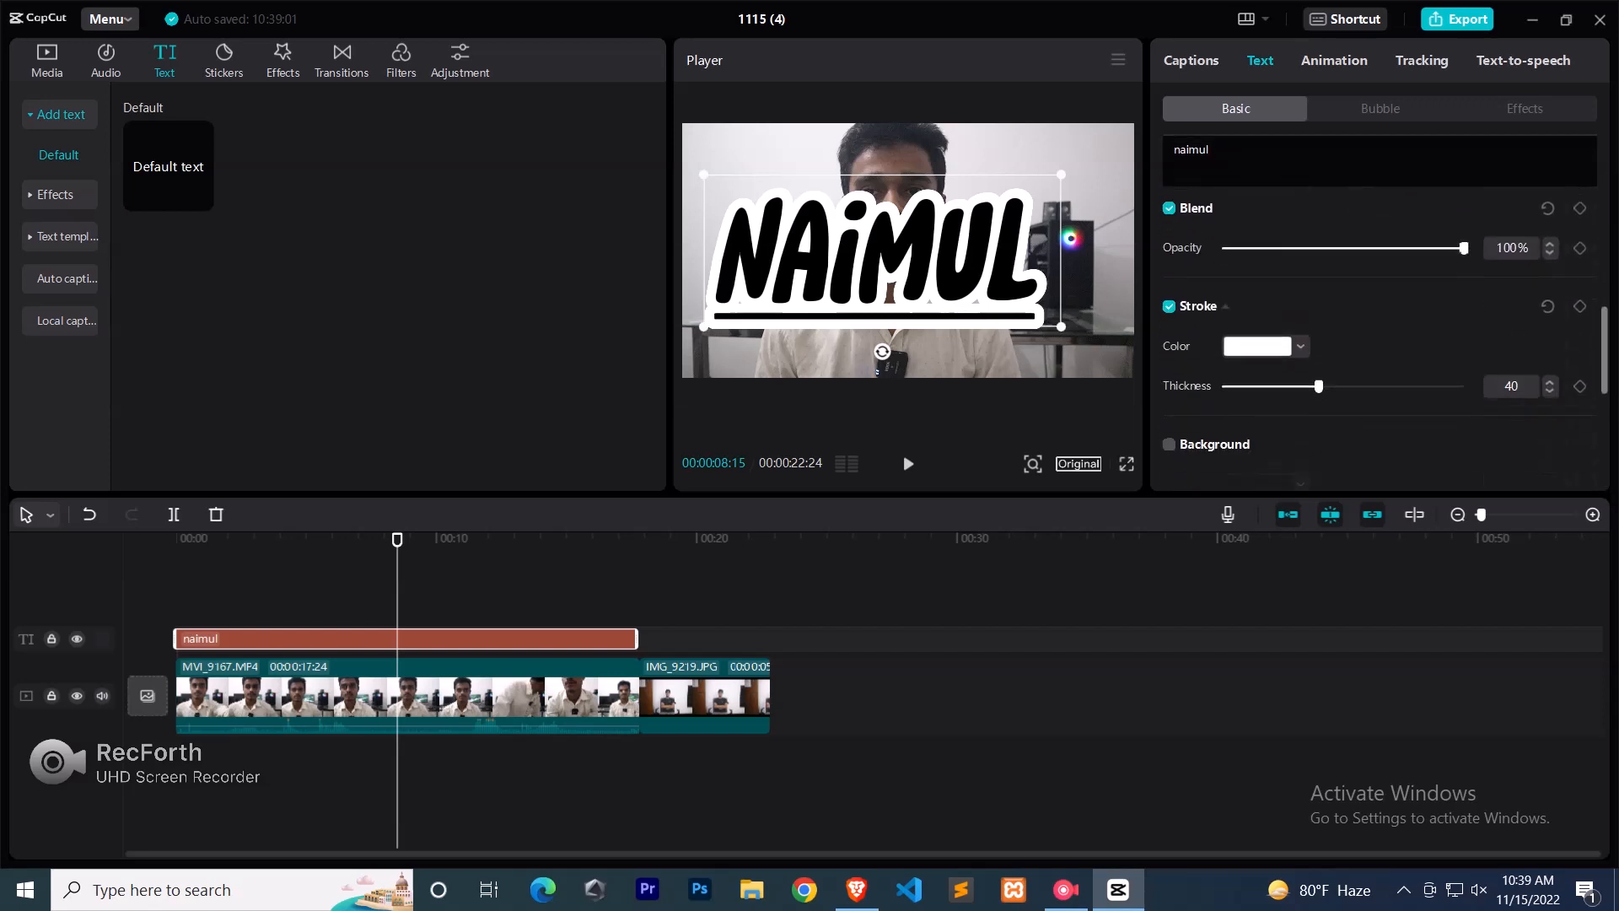
mouse_move(1462, 216)
mouse_down()
mouse_move(1313, 216)
mouse_move(1463, 216)
mouse_up()
scroll(1382, 338, up, 8)
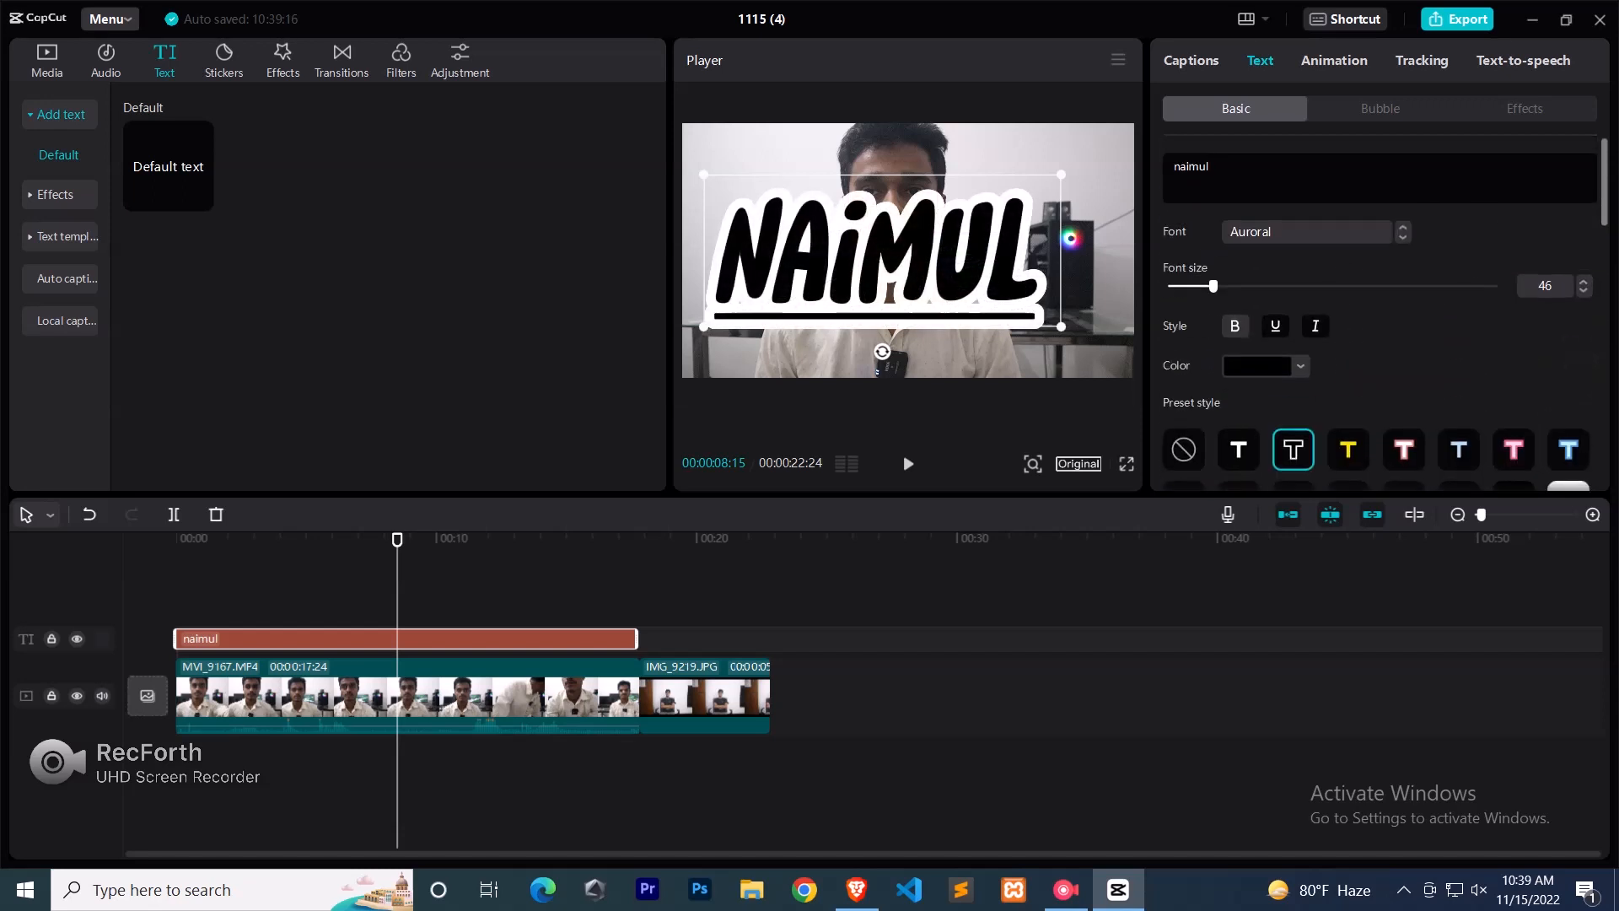
scroll(1275, 339, down, 6)
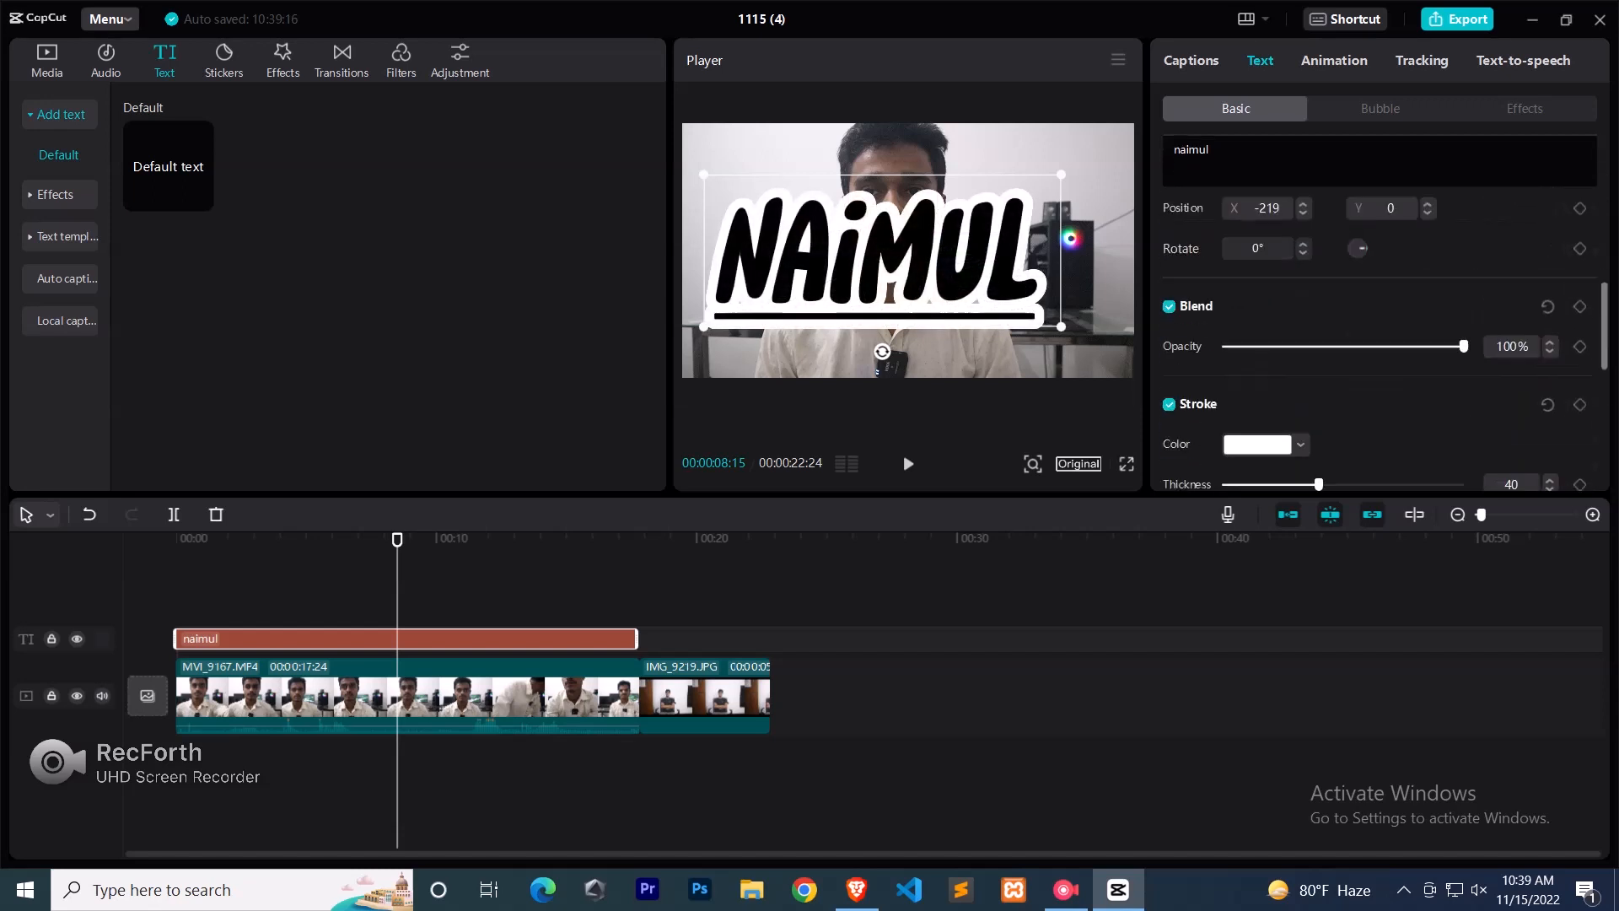
- Try the Showing right, left, down and up and Fade In entrance animations on the title, and settle on Flip verbatim
scroll(1275, 339, up, 6)
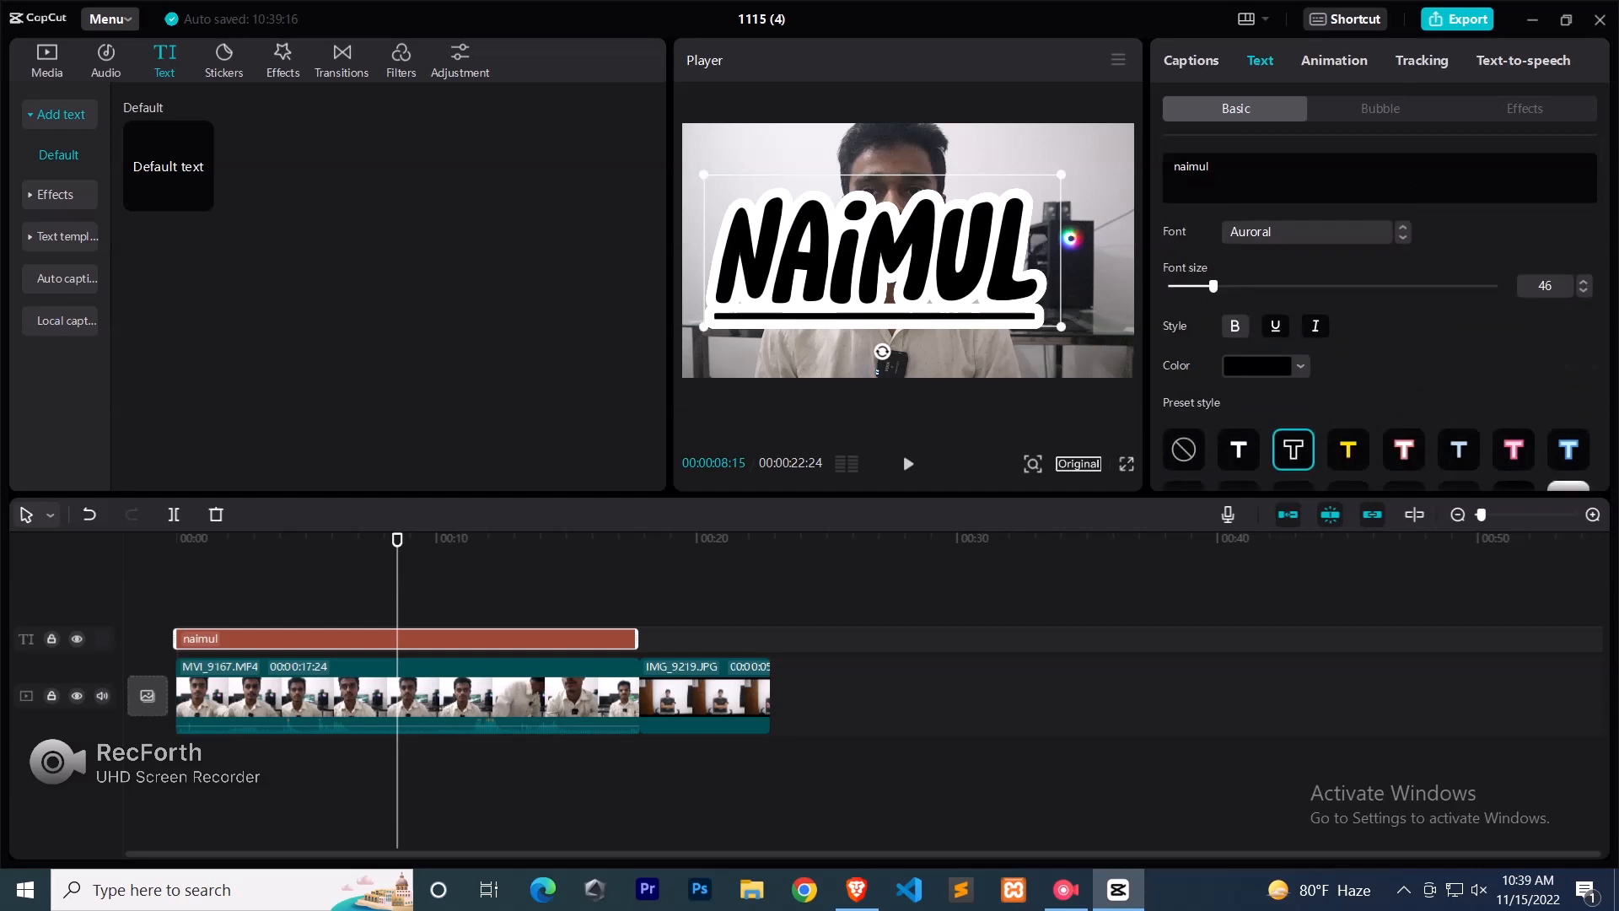
click(1333, 60)
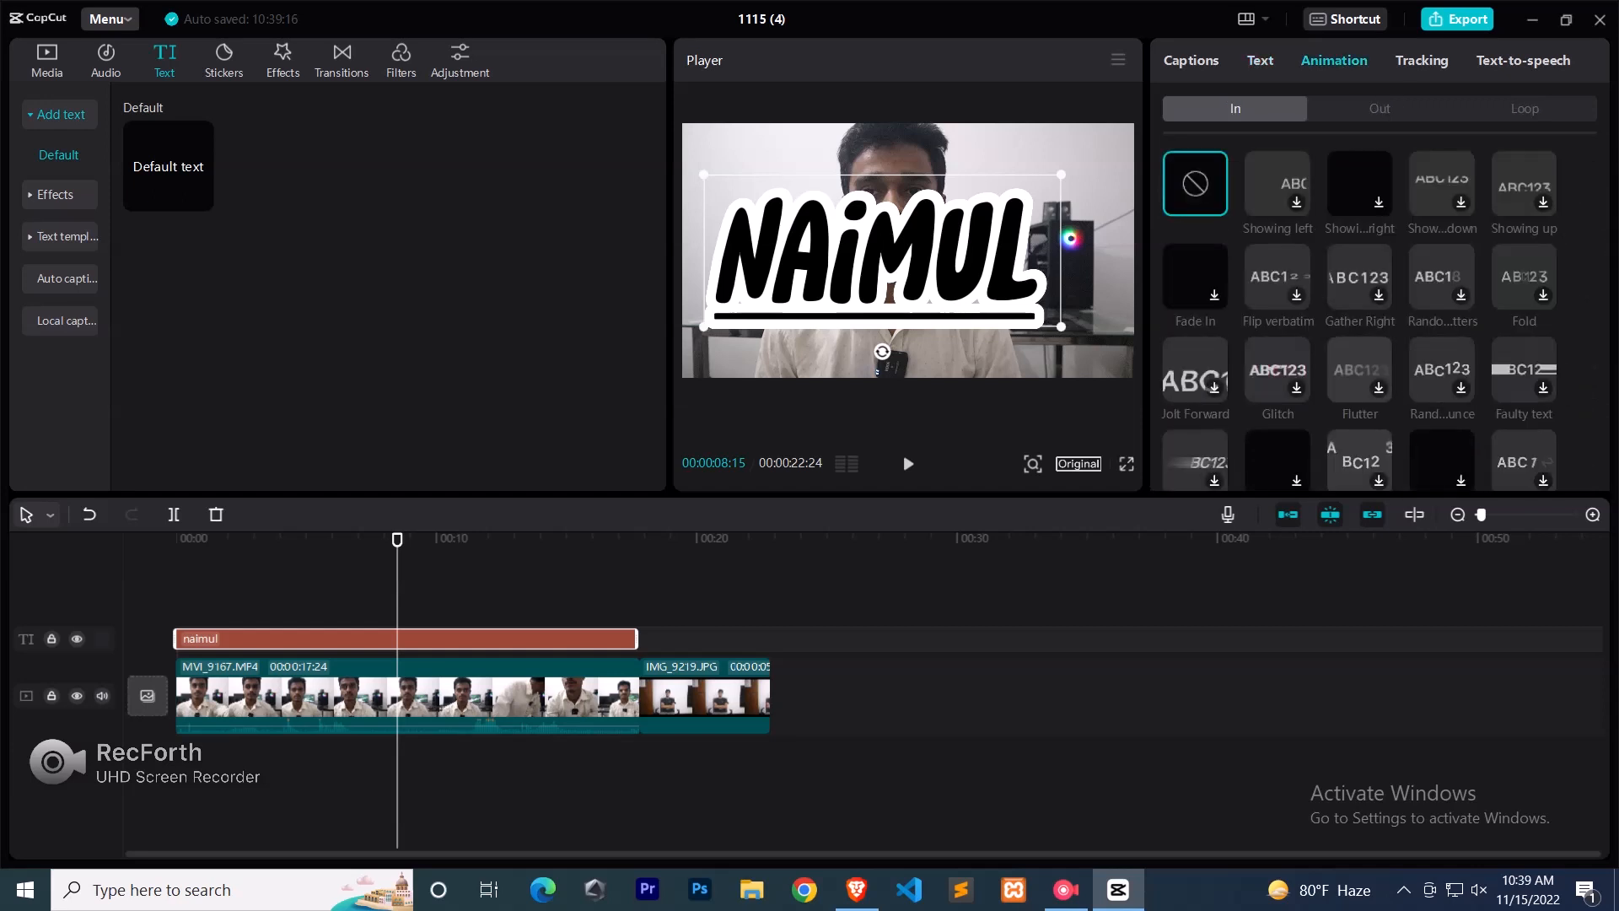
click(1359, 183)
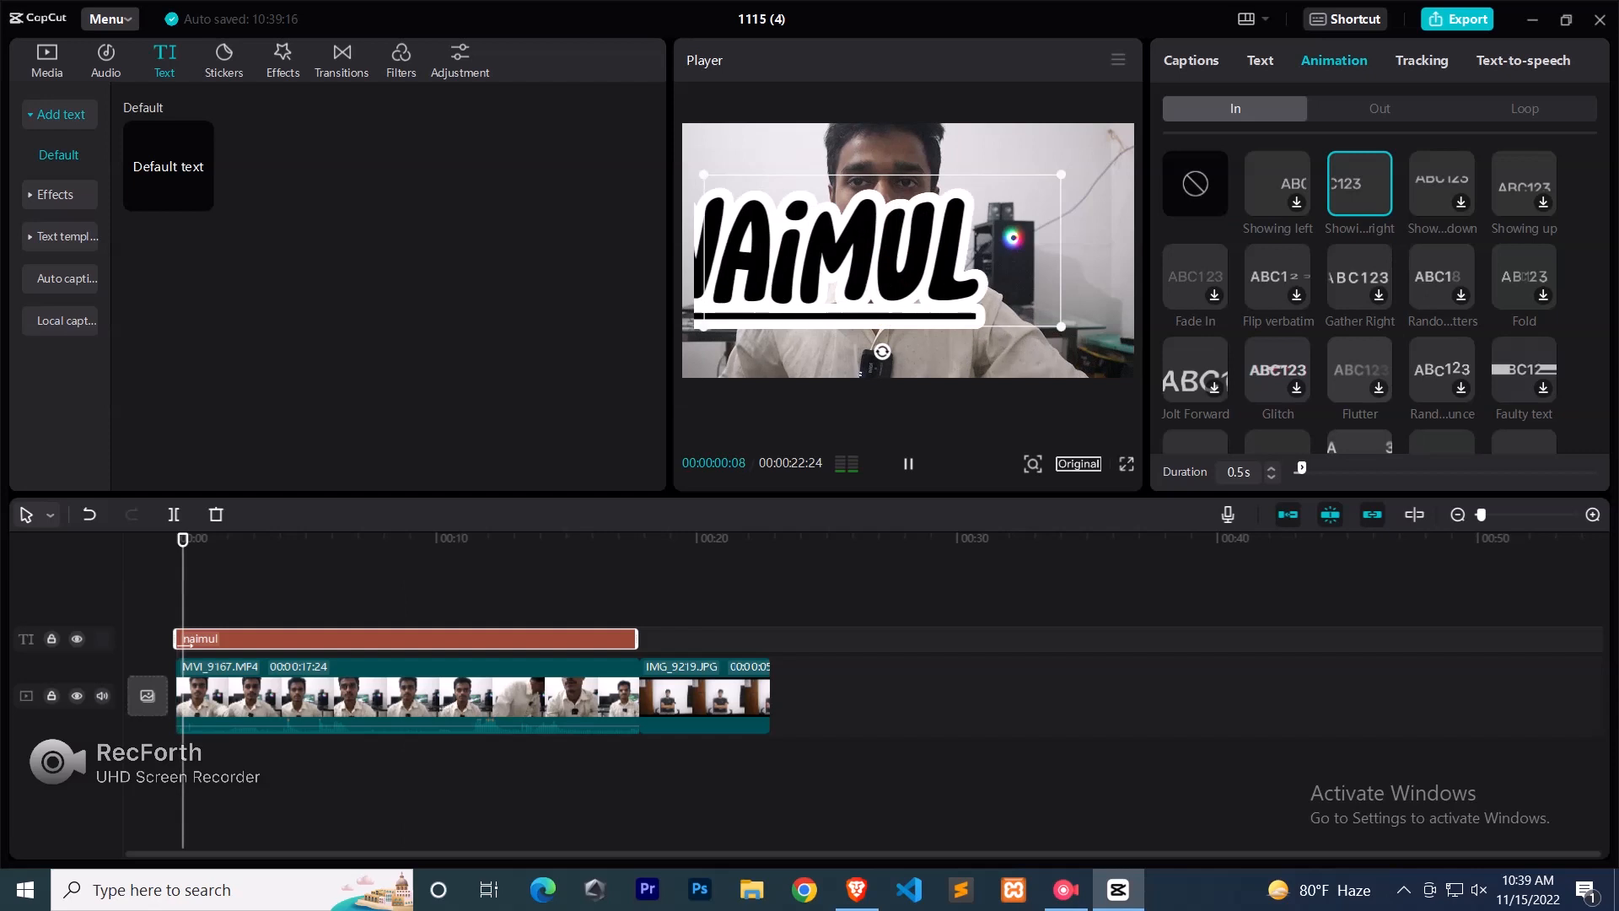
click(1277, 183)
click(1441, 183)
click(1523, 183)
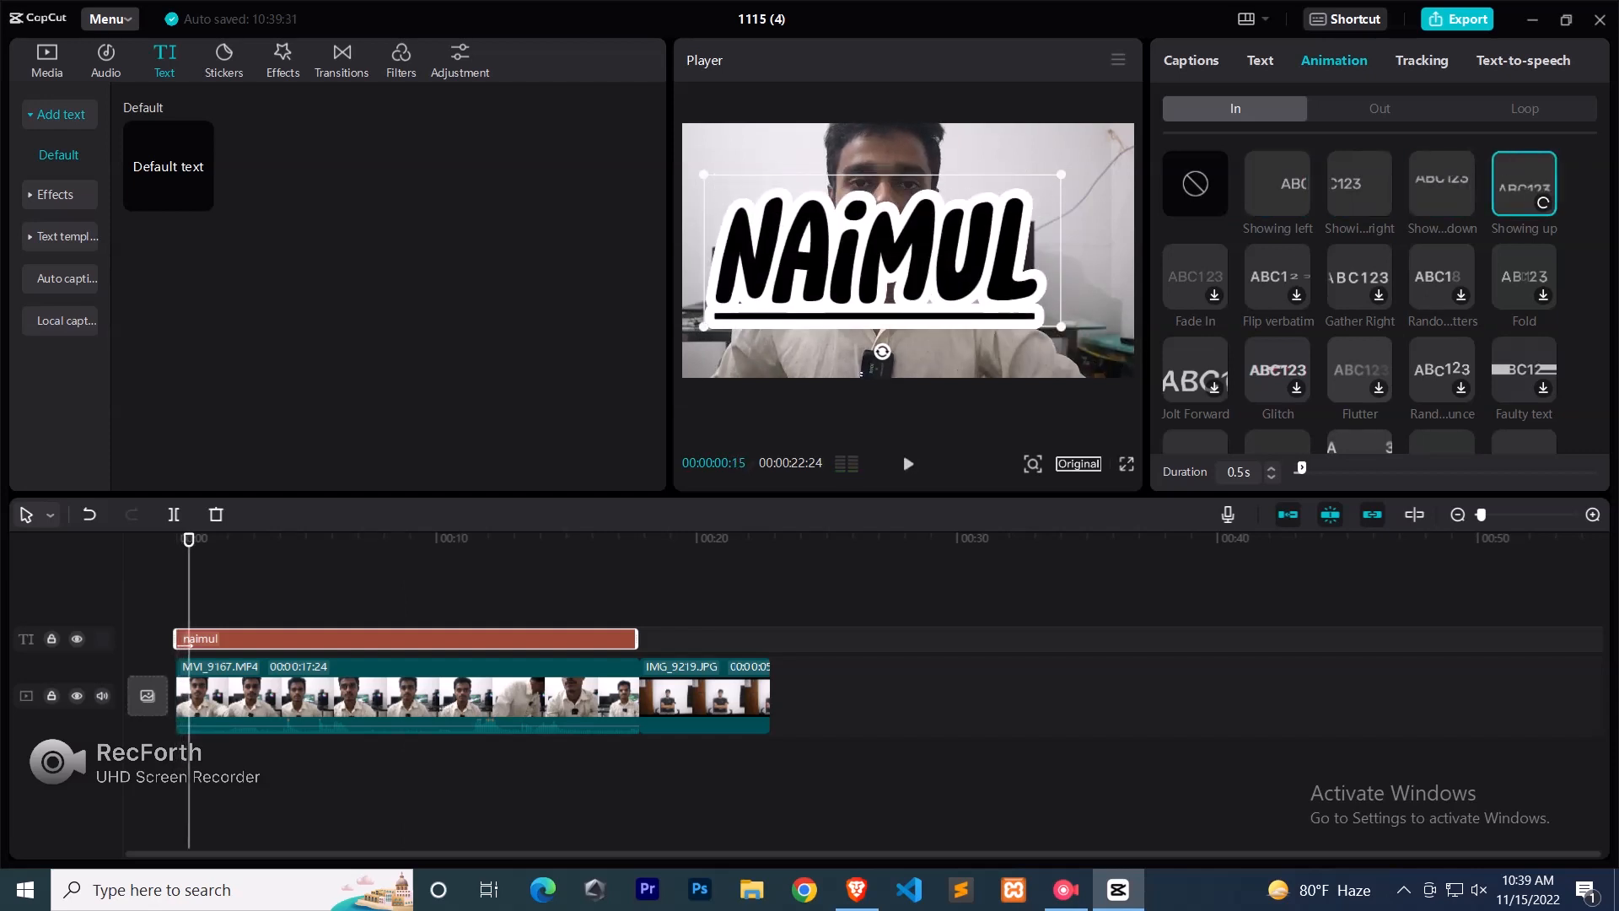
click(1194, 276)
click(1276, 276)
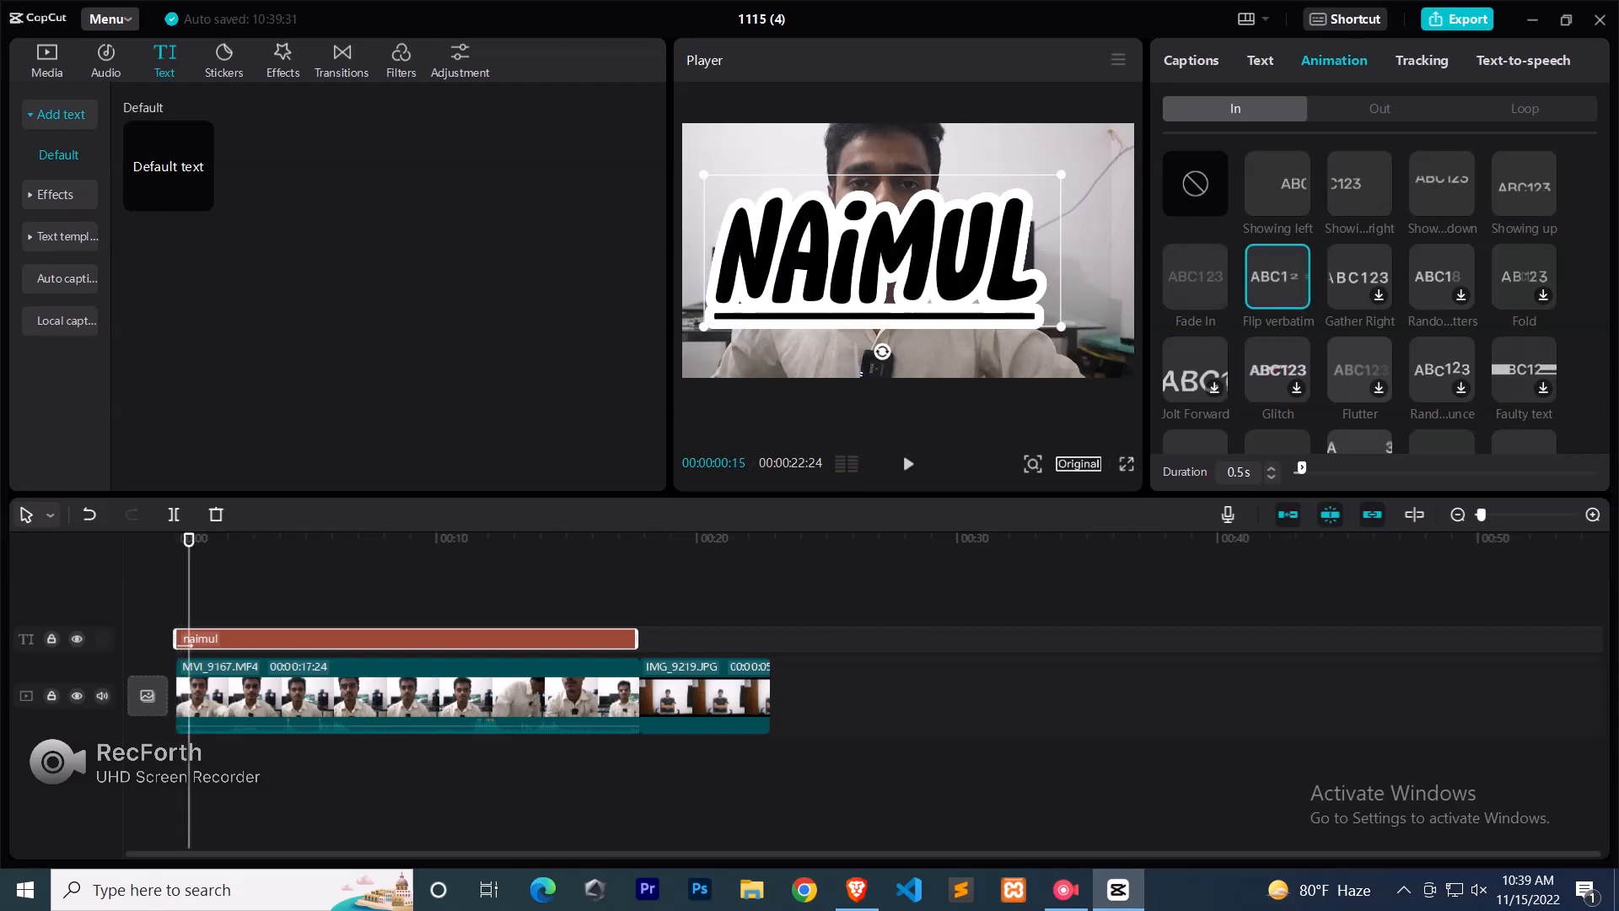
- Try the Flicker and Fade Out exit animations on the title, and settle on Glitch
click(1379, 108)
click(1235, 108)
click(1378, 108)
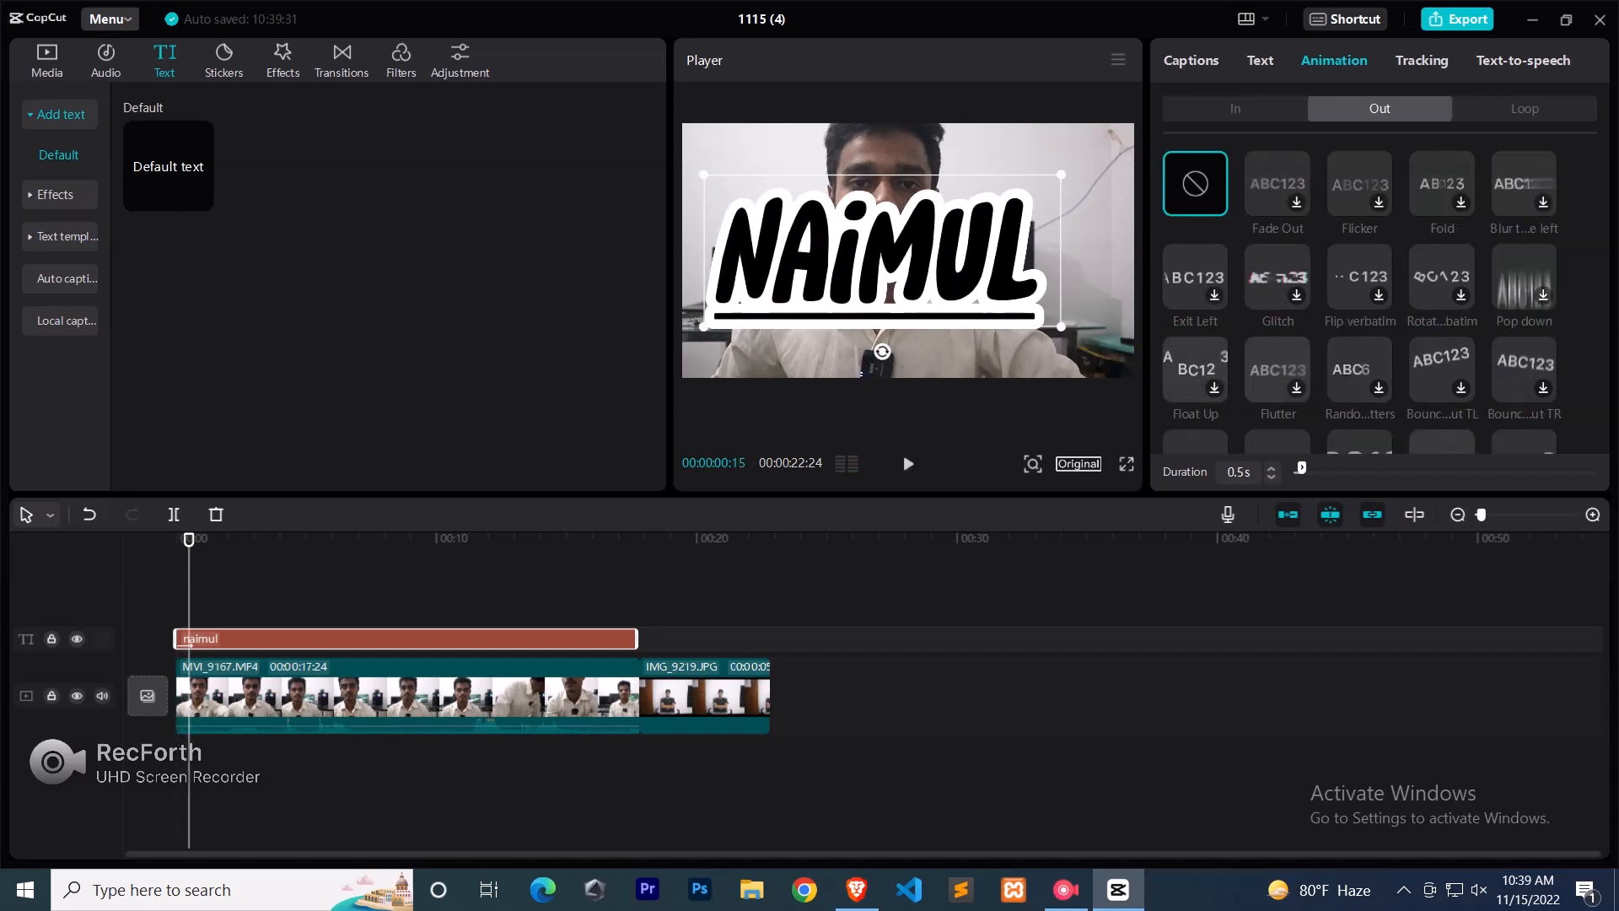
click(1359, 184)
click(1524, 108)
click(1379, 108)
click(1277, 183)
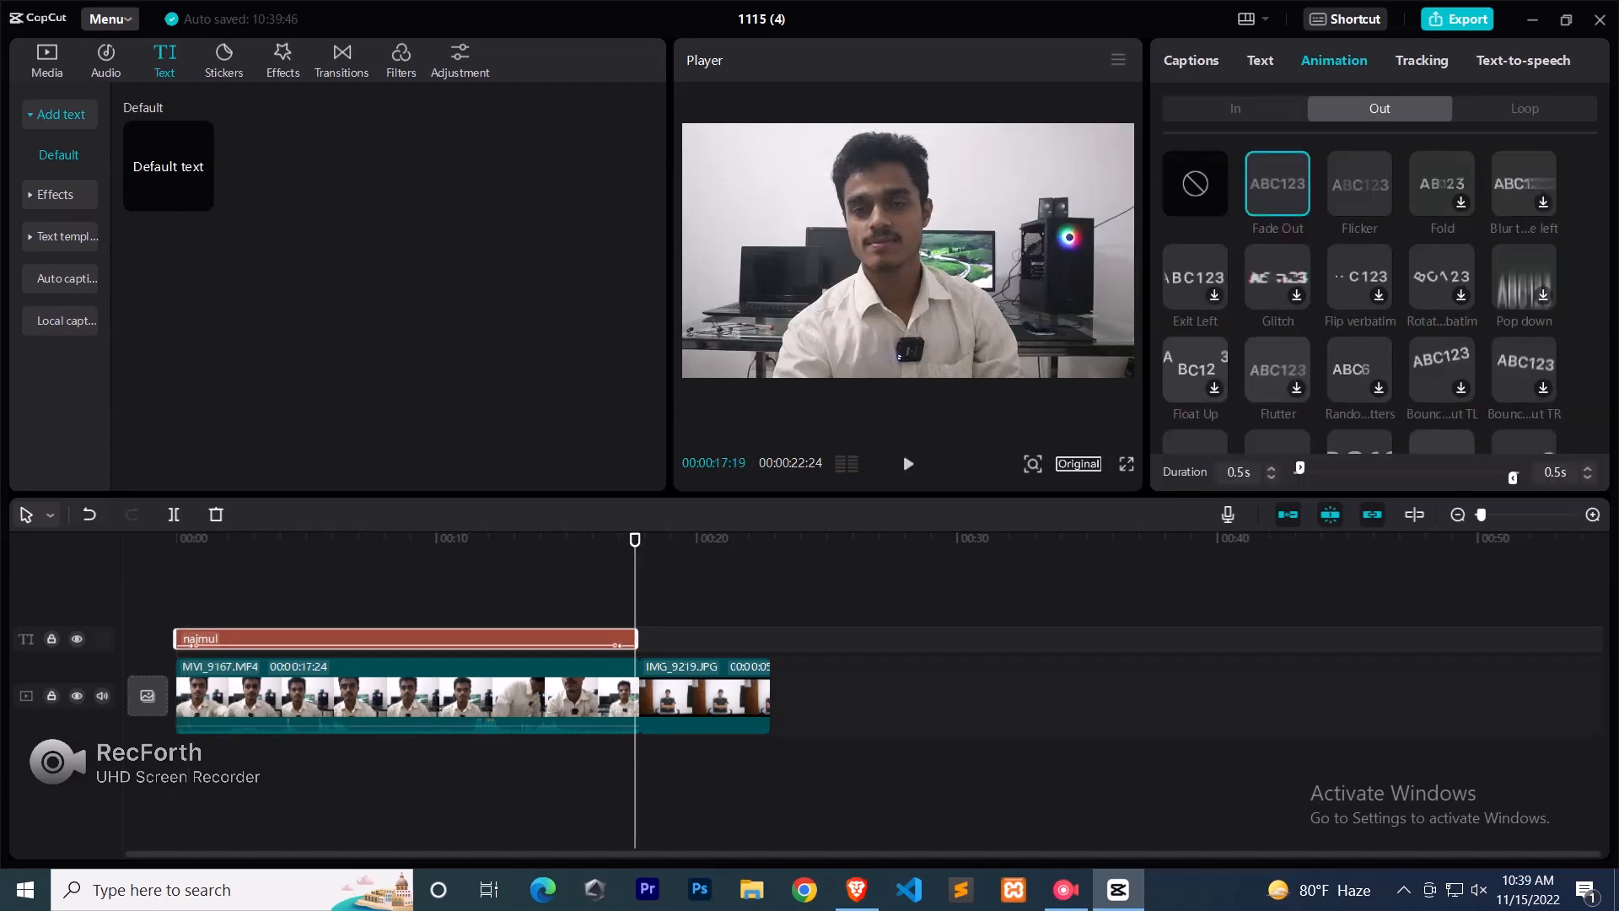
click(1277, 278)
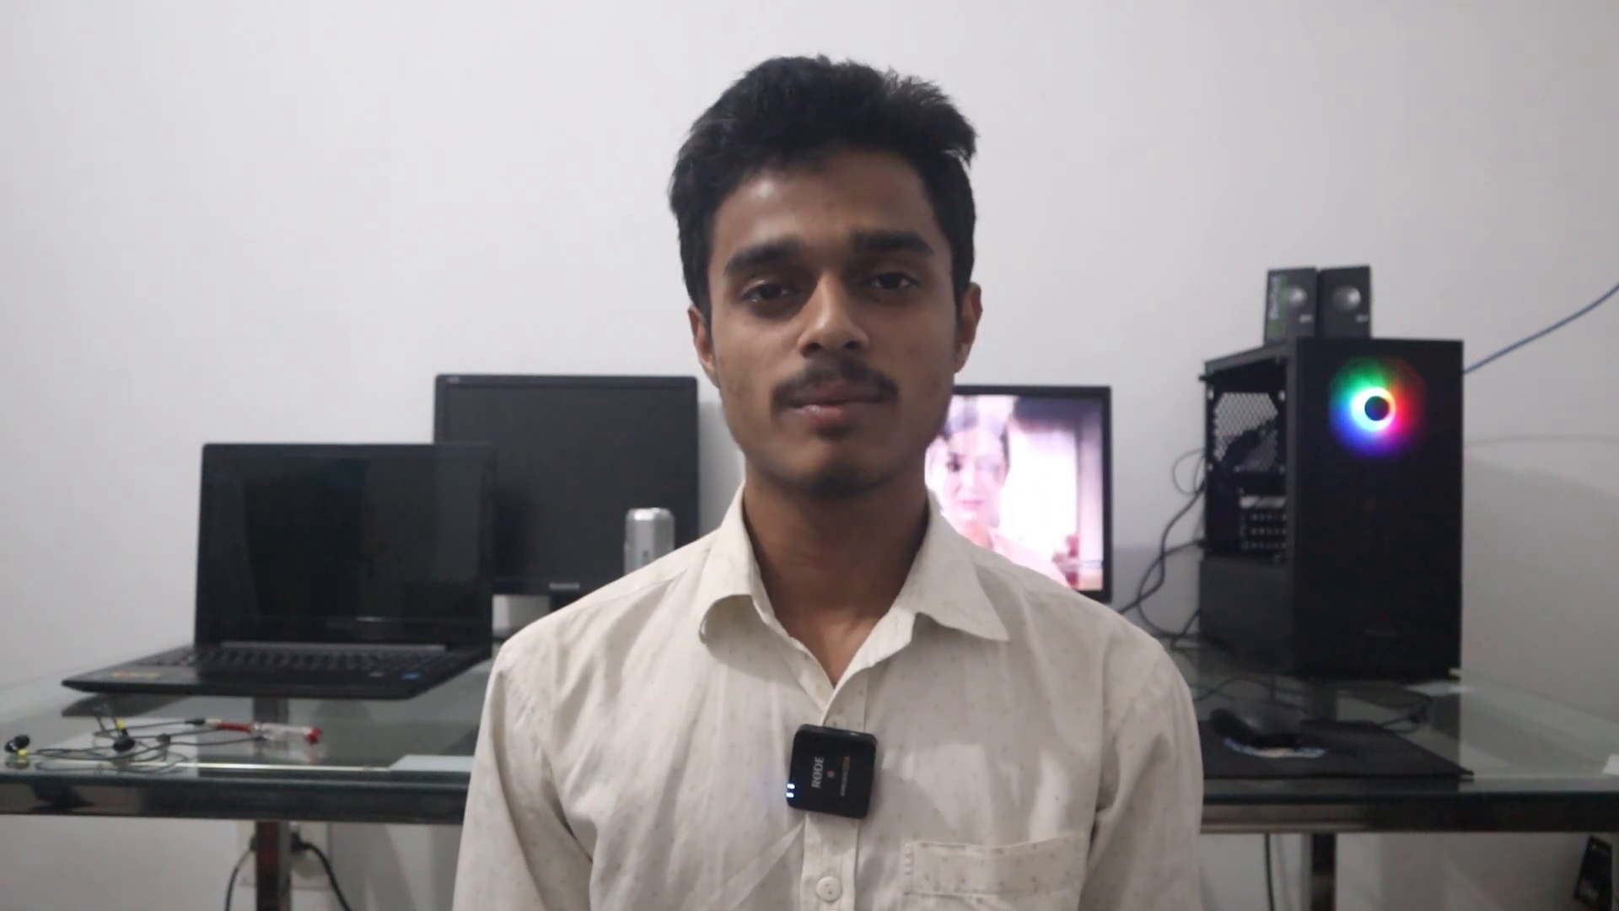
- Add the breaking red heart sticker over the IMG_9219.JPG clip, and set its scale to 150% and X position to 1
mouse_move(678, 490)
mouse_down()
mouse_move(655, 490)
mouse_move(706, 490)
mouse_move(677, 490)
mouse_up()
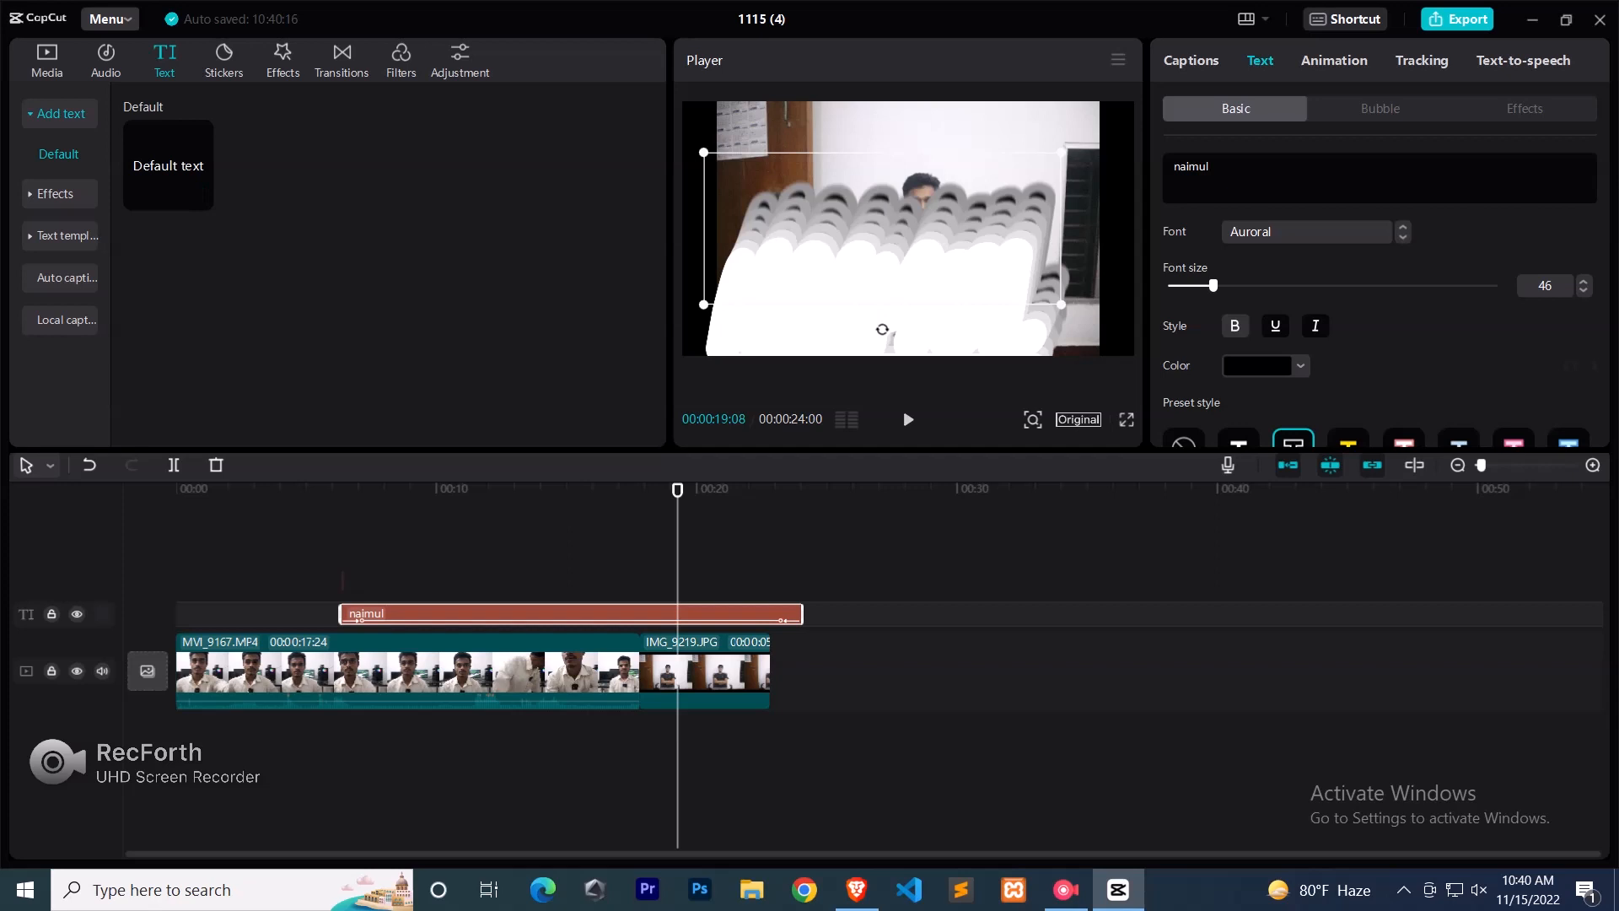
click(222, 60)
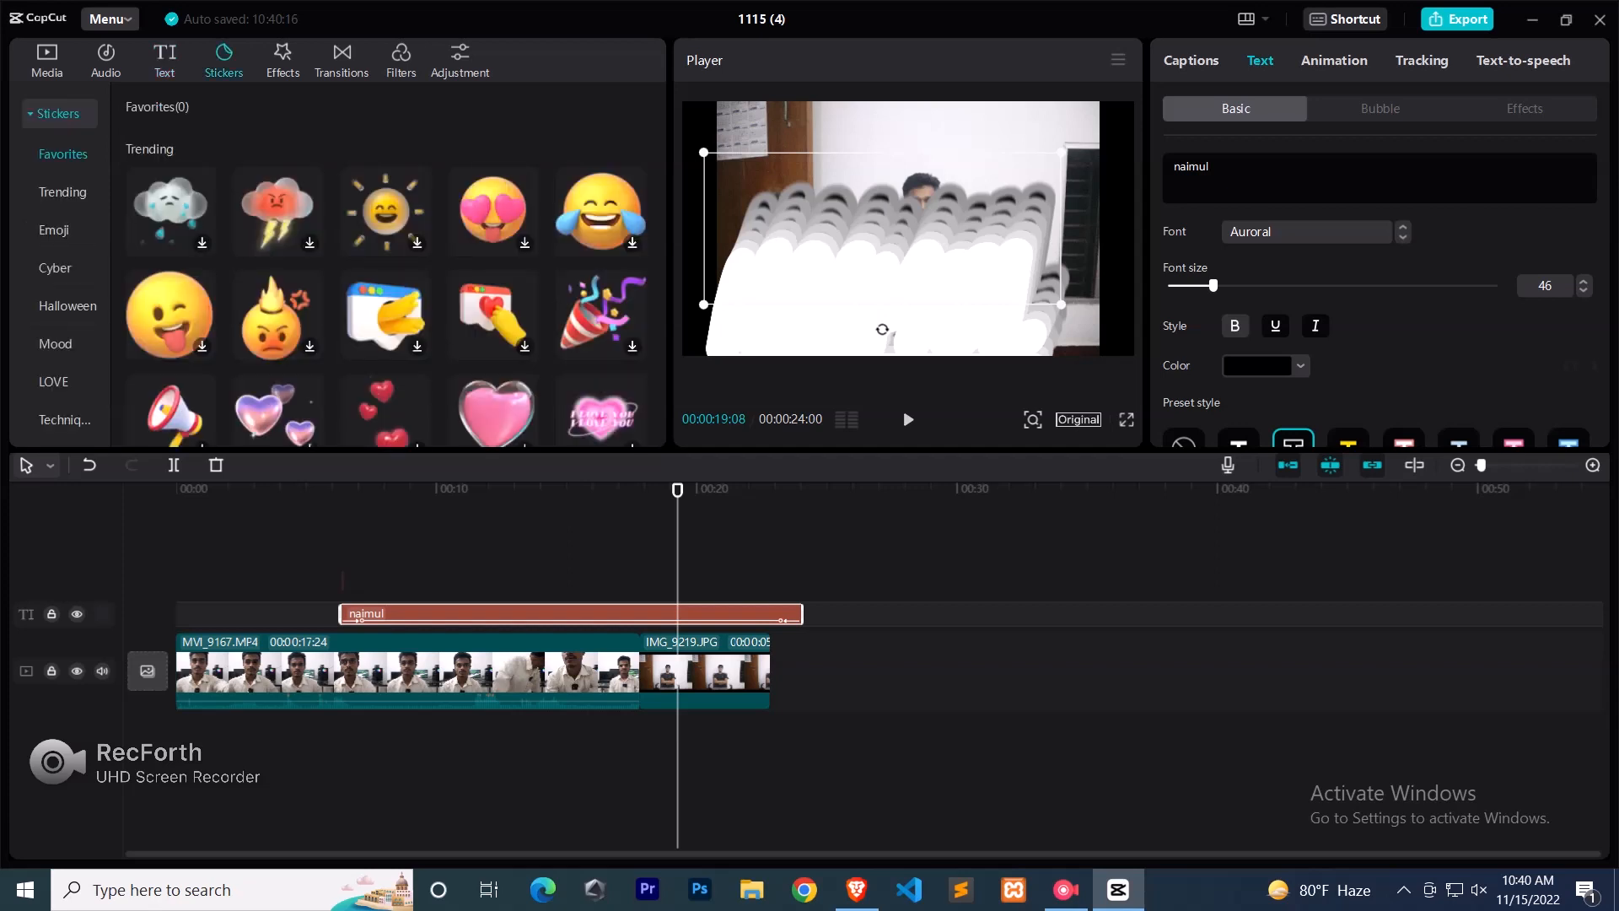
click(53, 229)
scroll(278, 291, down, 3)
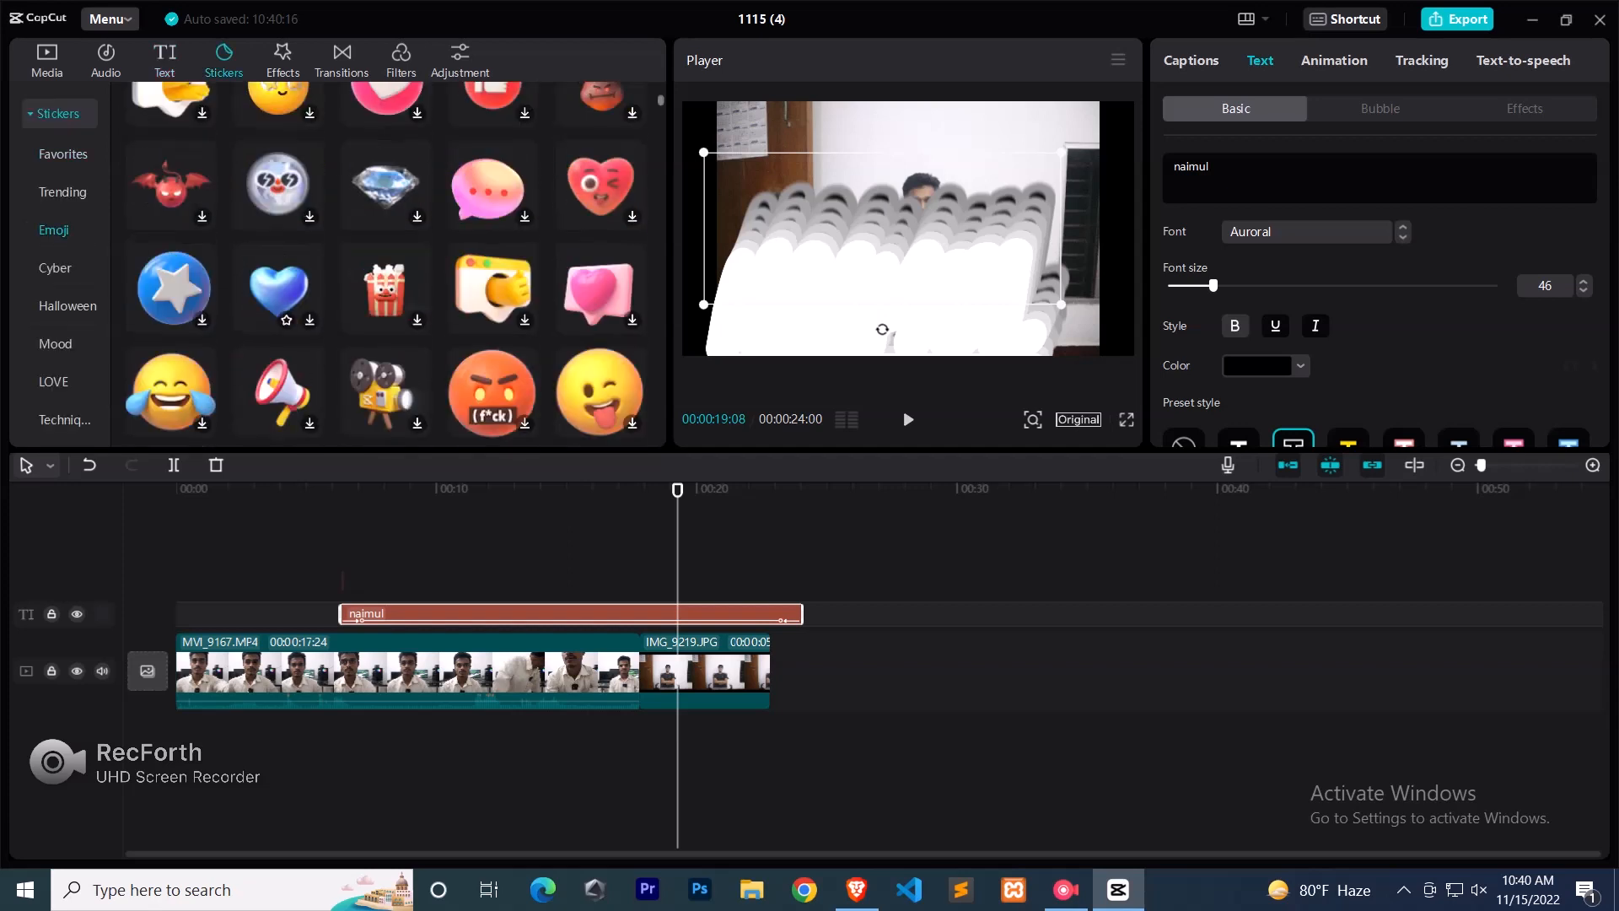
scroll(278, 295, down, 5)
scroll(279, 295, up, 6)
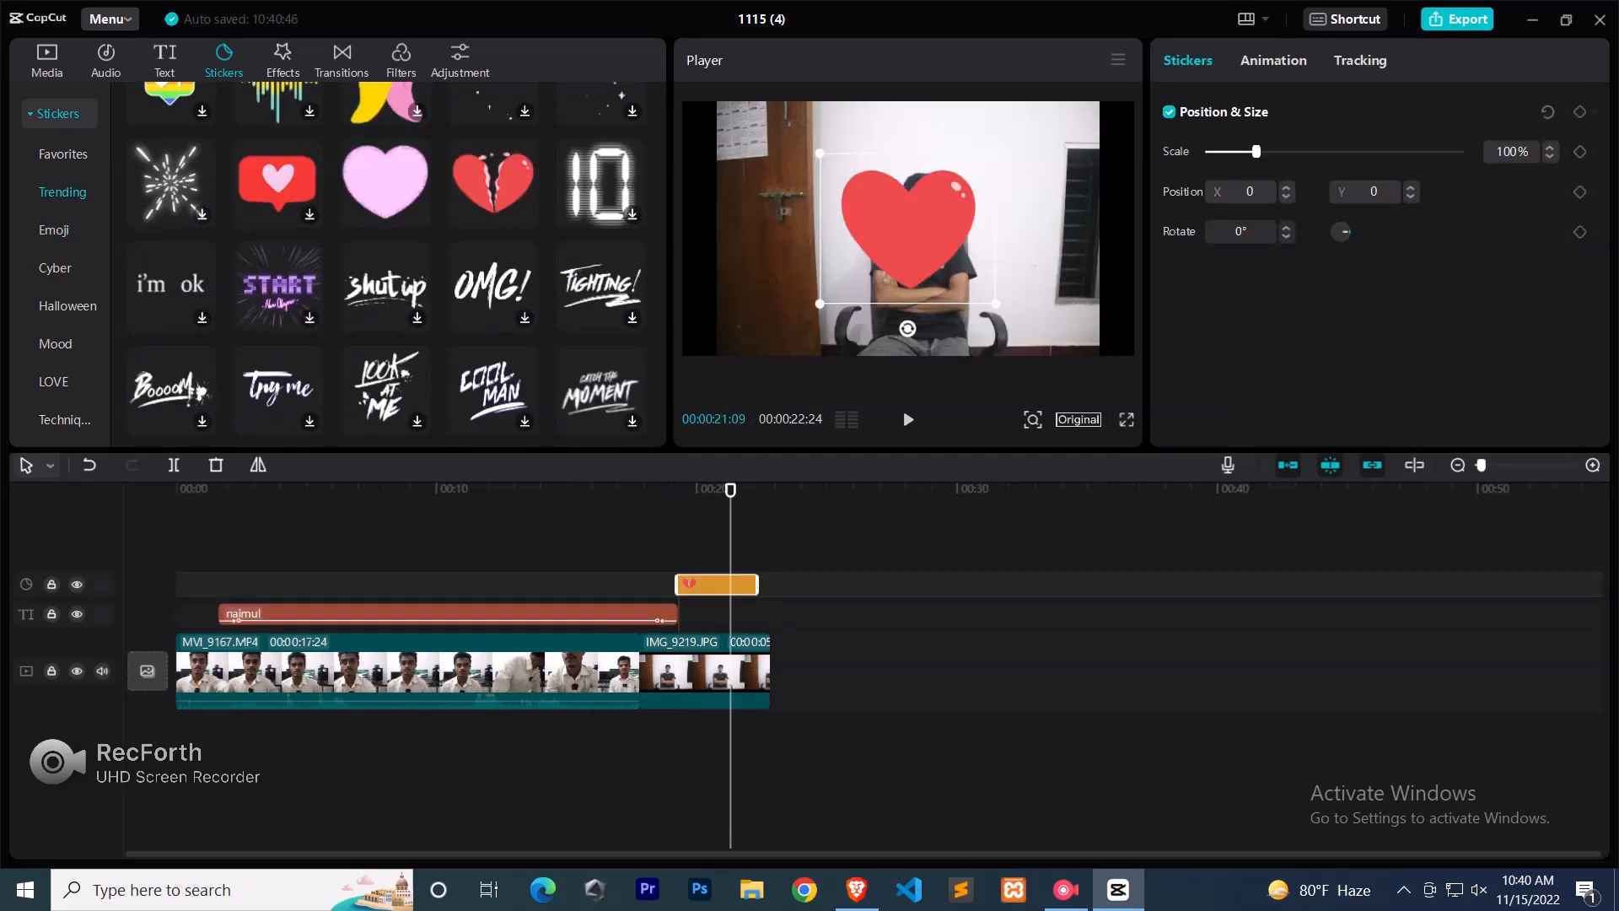
drag(1256, 151, 1282, 151)
click(1285, 187)
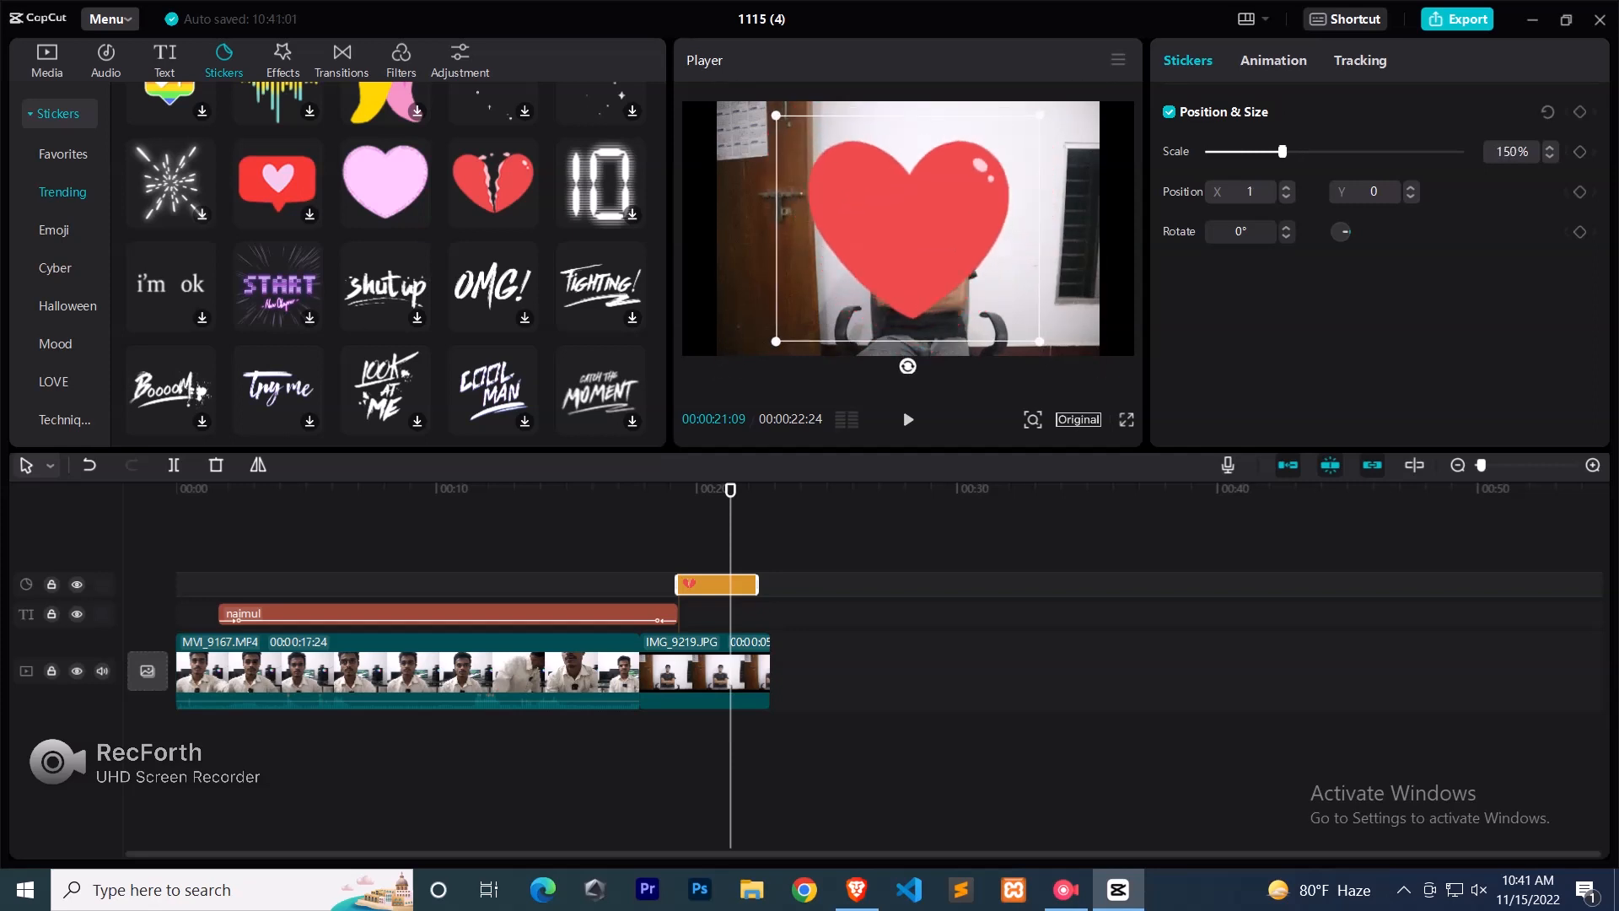
- Add the Old Digital Video effect at about 21 seconds, and set its Noise to 70 and Sharpen to 37
click(282, 59)
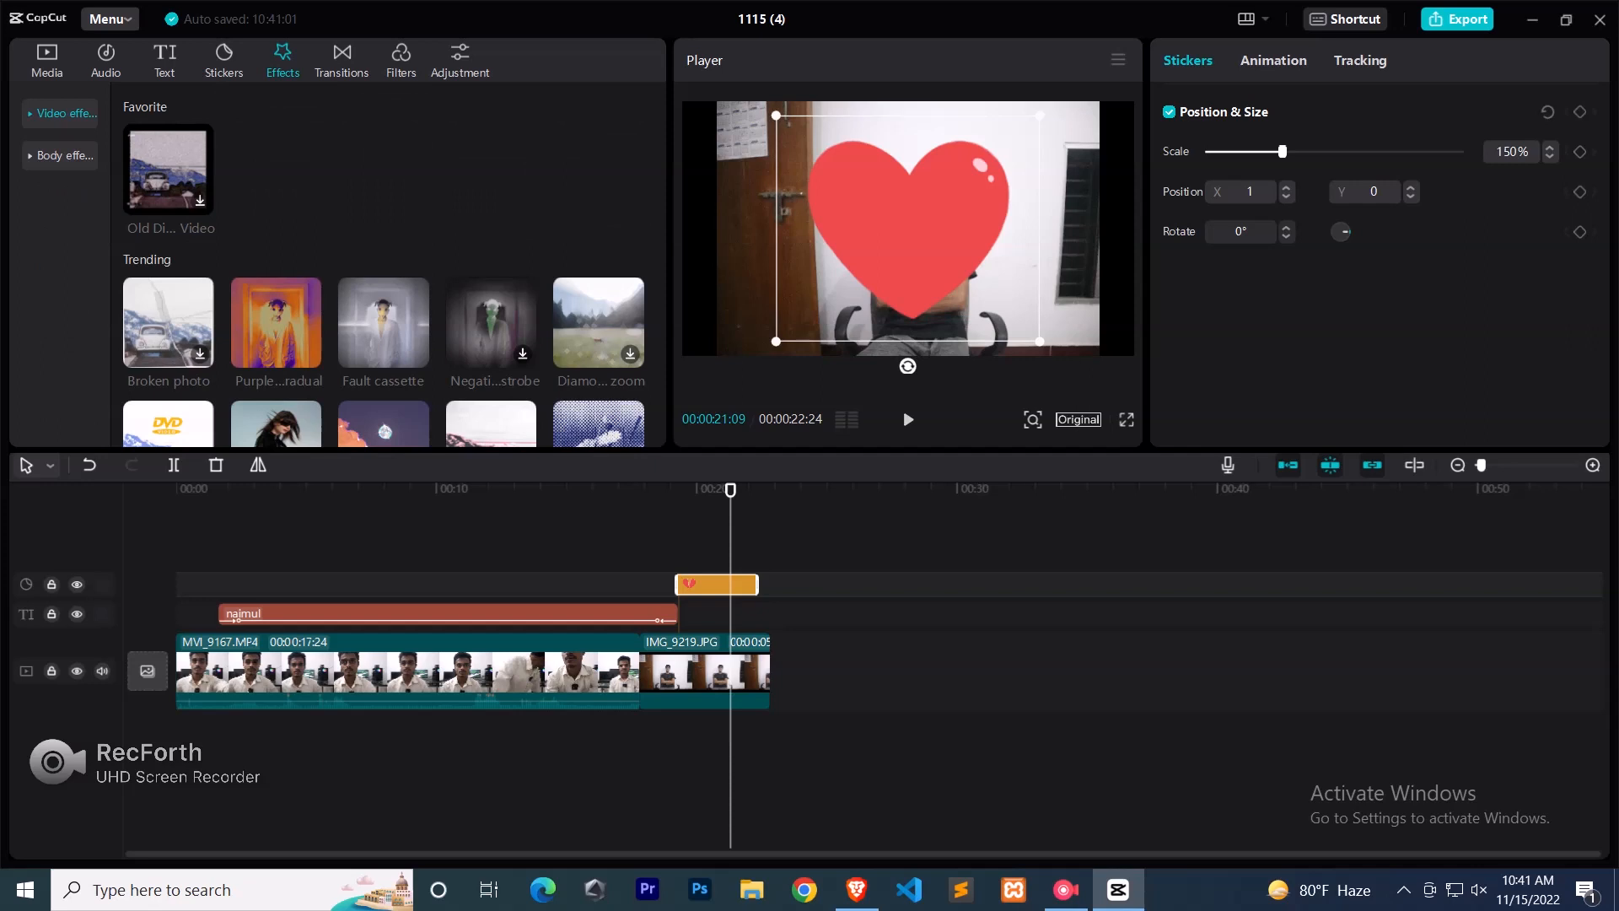
click(168, 168)
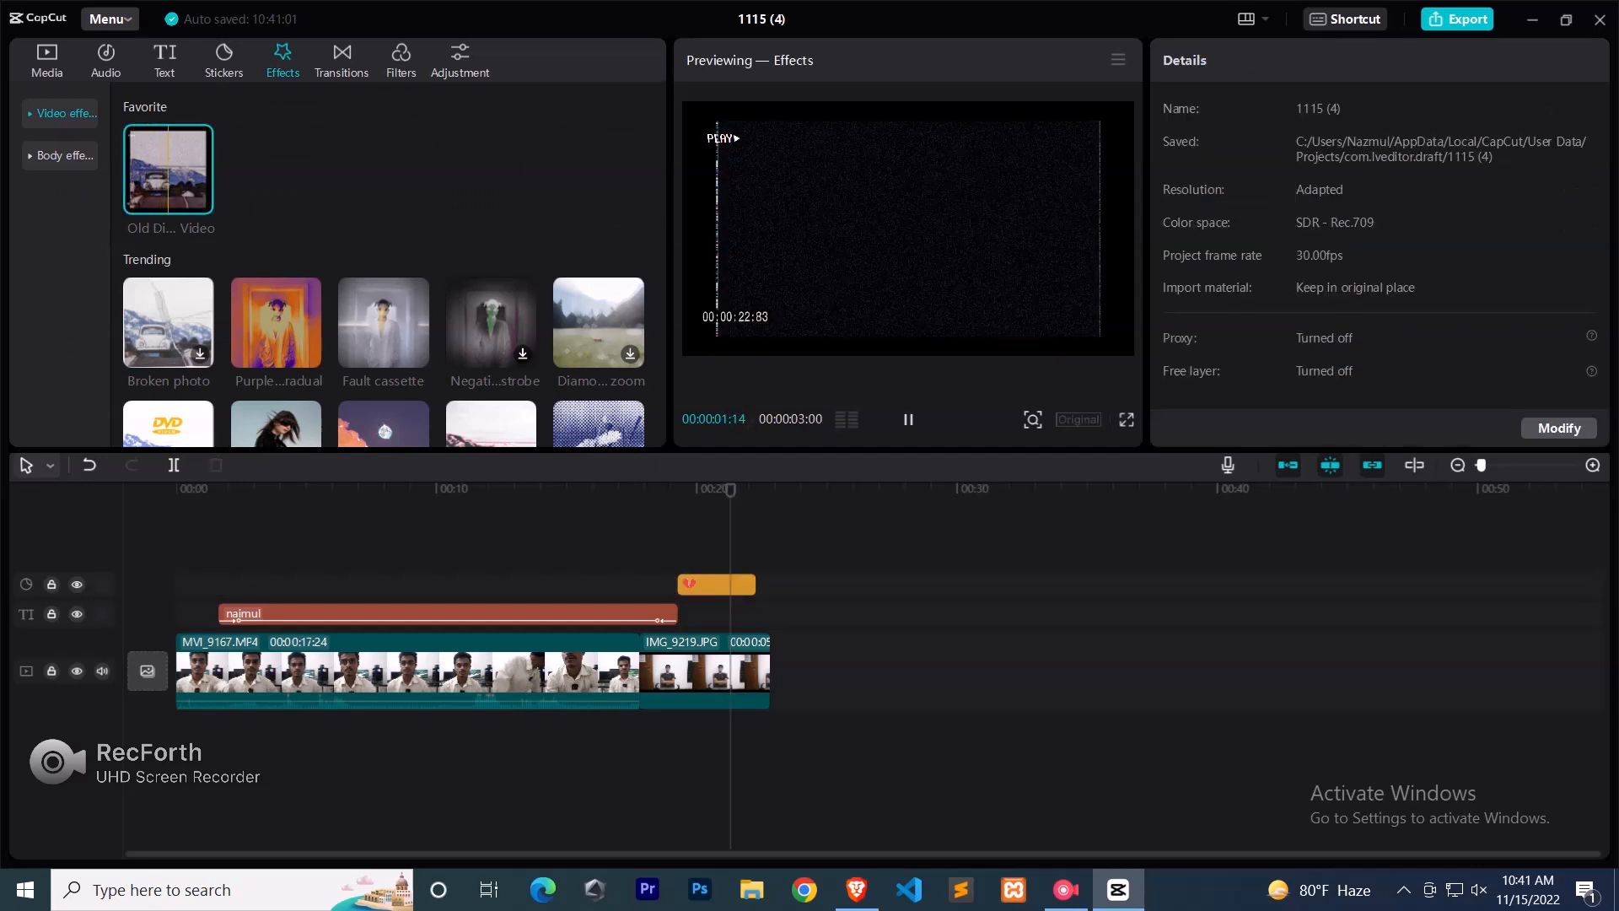
drag(706, 490, 729, 489)
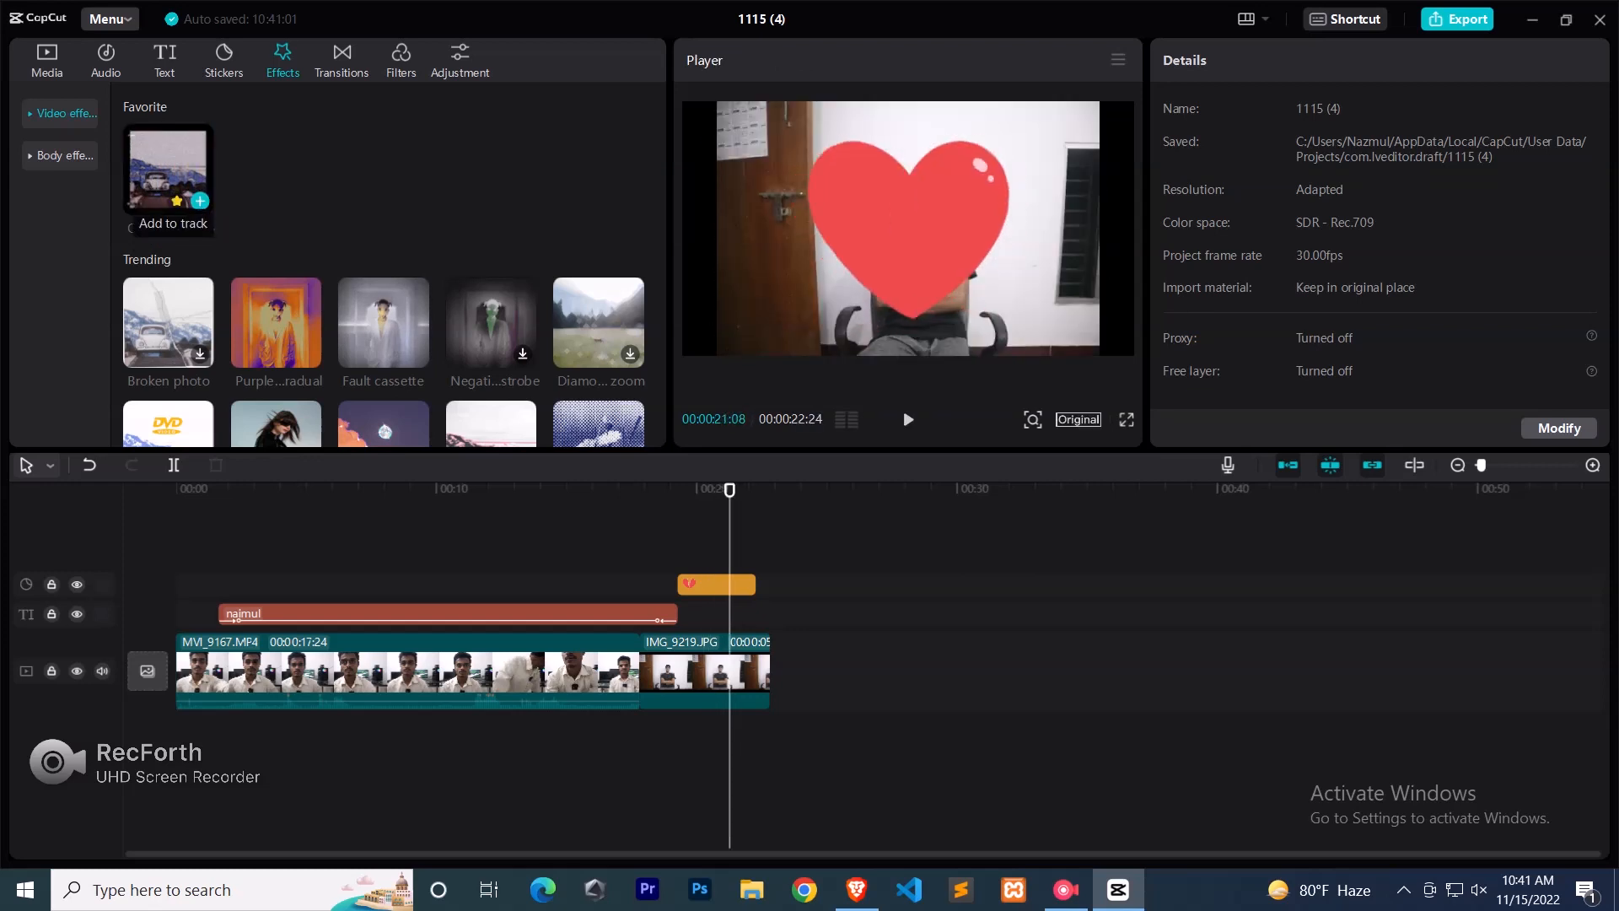
click(200, 201)
mouse_move(730, 490)
mouse_down()
mouse_move(776, 490)
mouse_move(745, 490)
mouse_up()
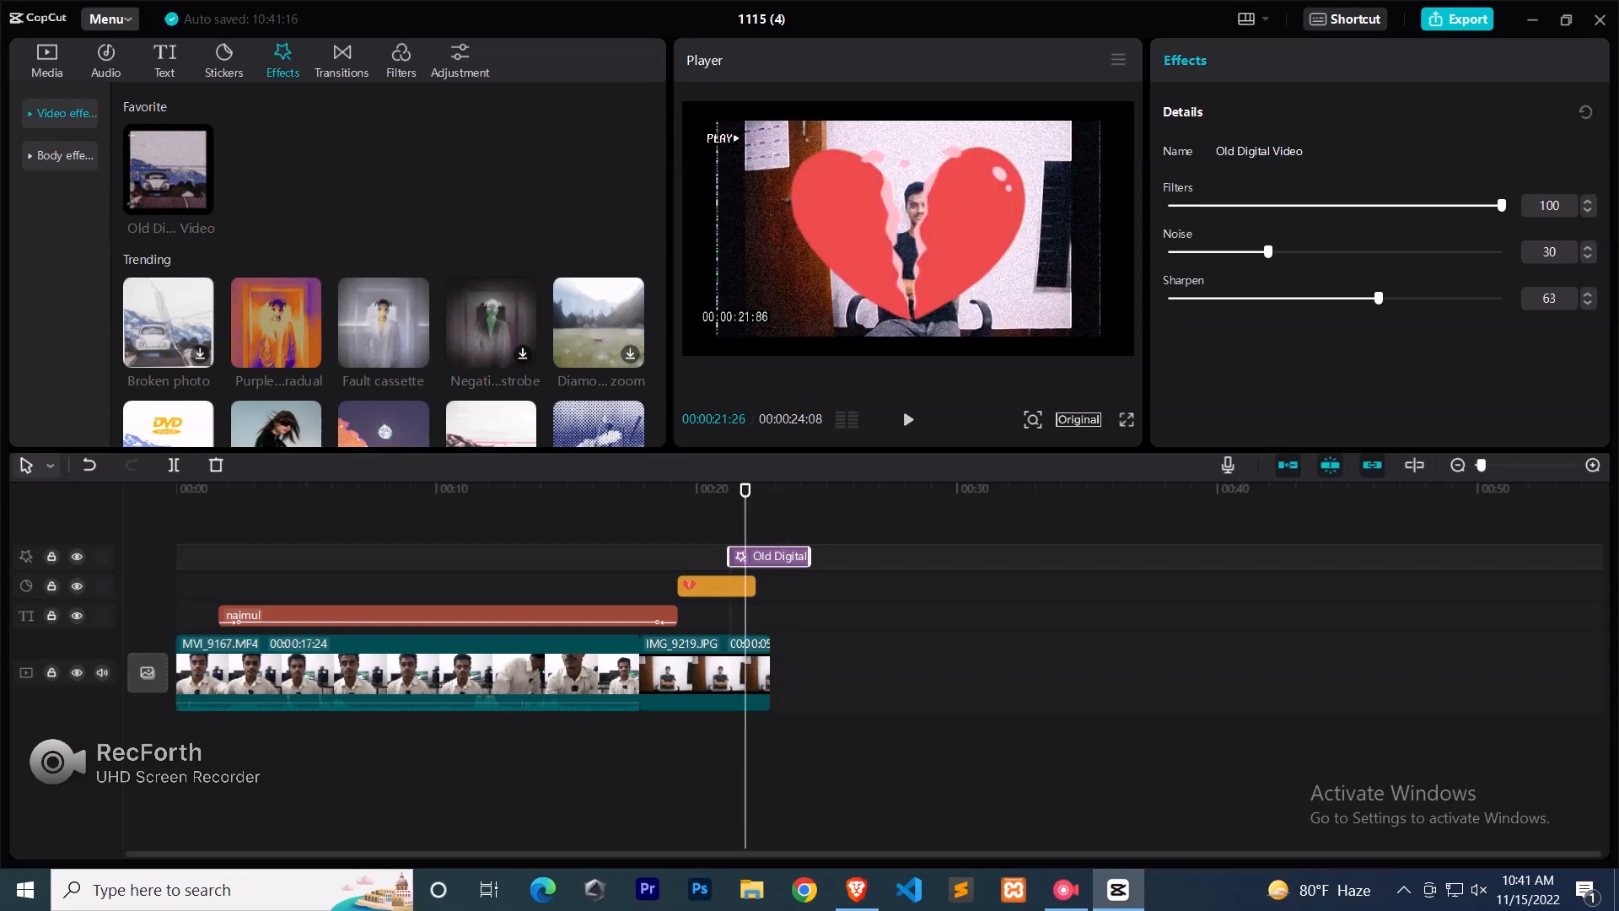
drag(1271, 251, 1294, 298)
mouse_move(1500, 205)
mouse_down()
mouse_move(1240, 205)
mouse_move(1500, 205)
mouse_up()
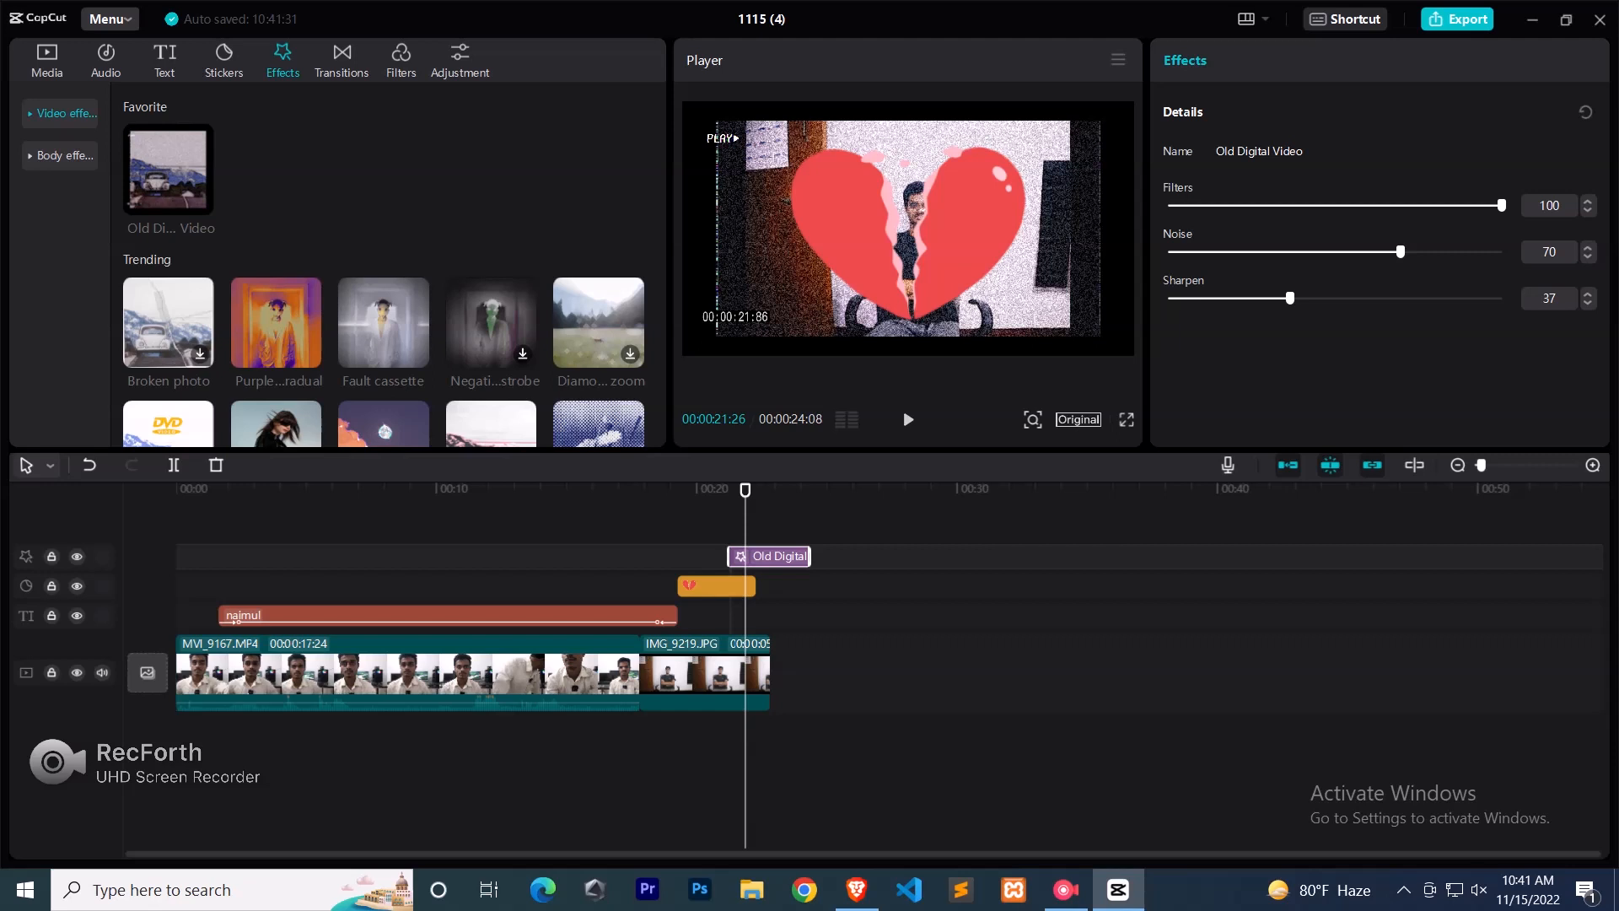
- Browse the available video effects and open the body effects collection
scroll(499, 354, down, 10)
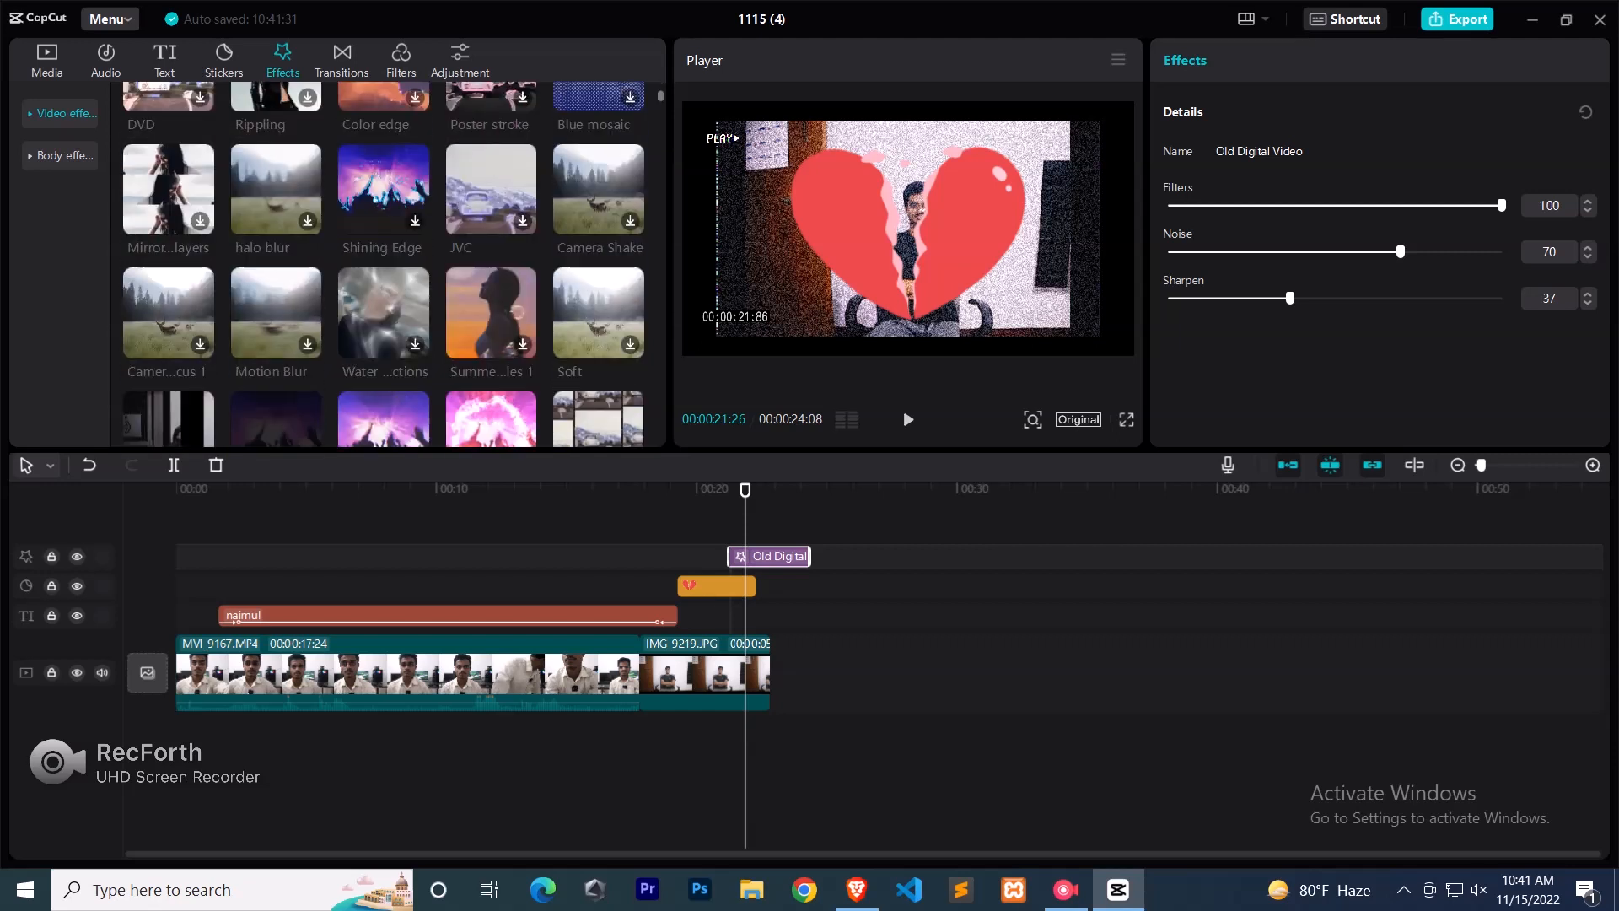
scroll(382, 264, down, 5)
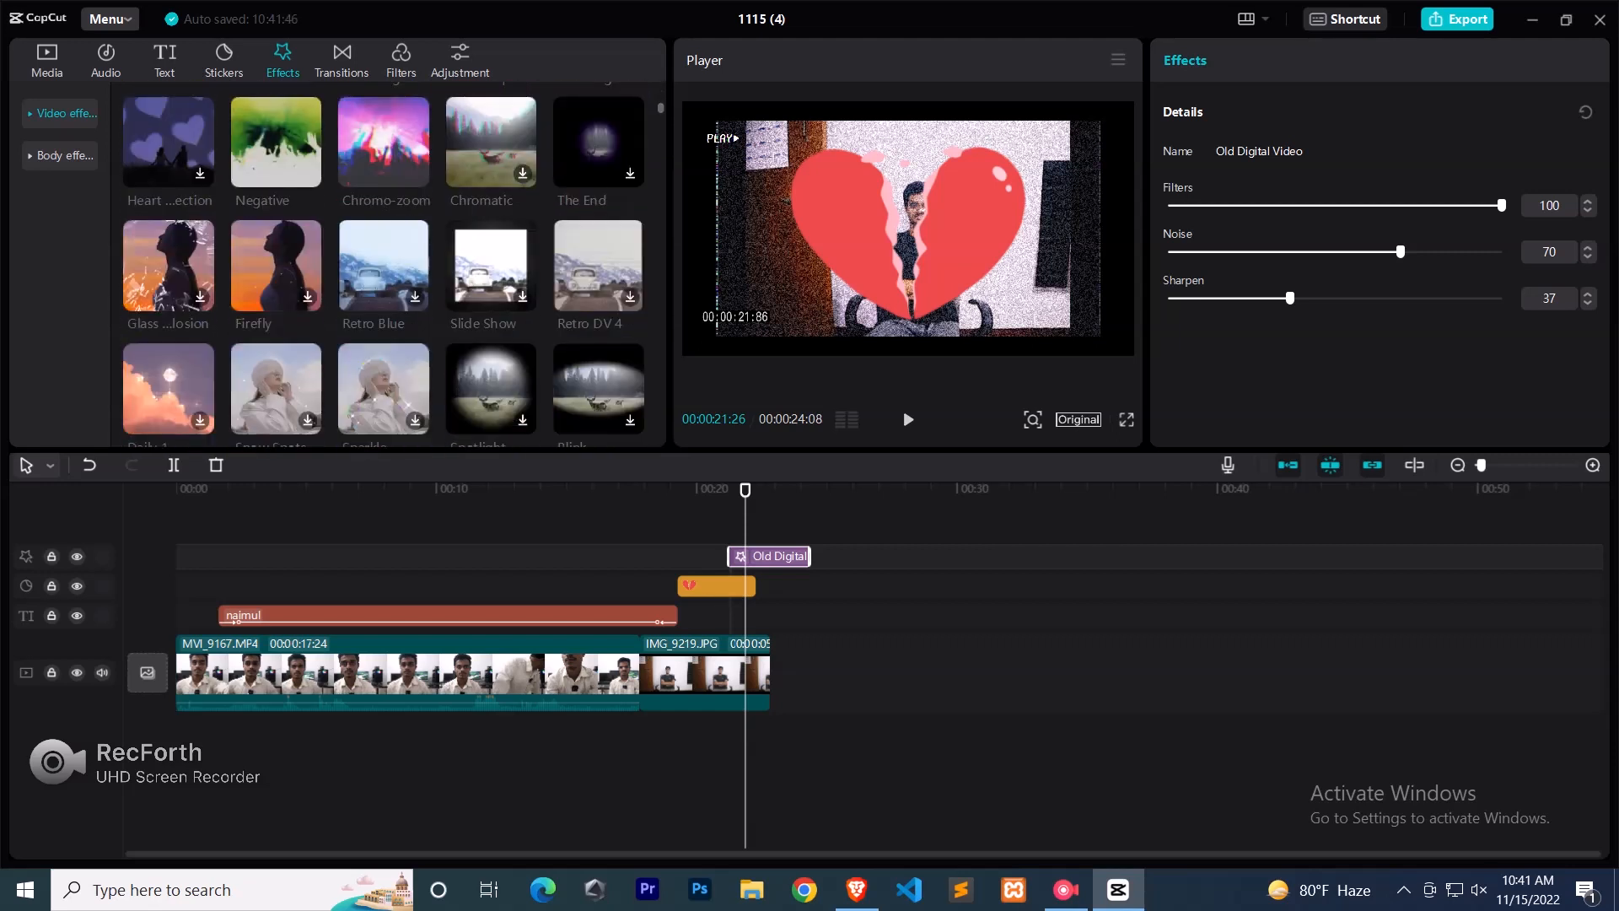
scroll(393, 264, up, 5)
scroll(383, 264, down, 10)
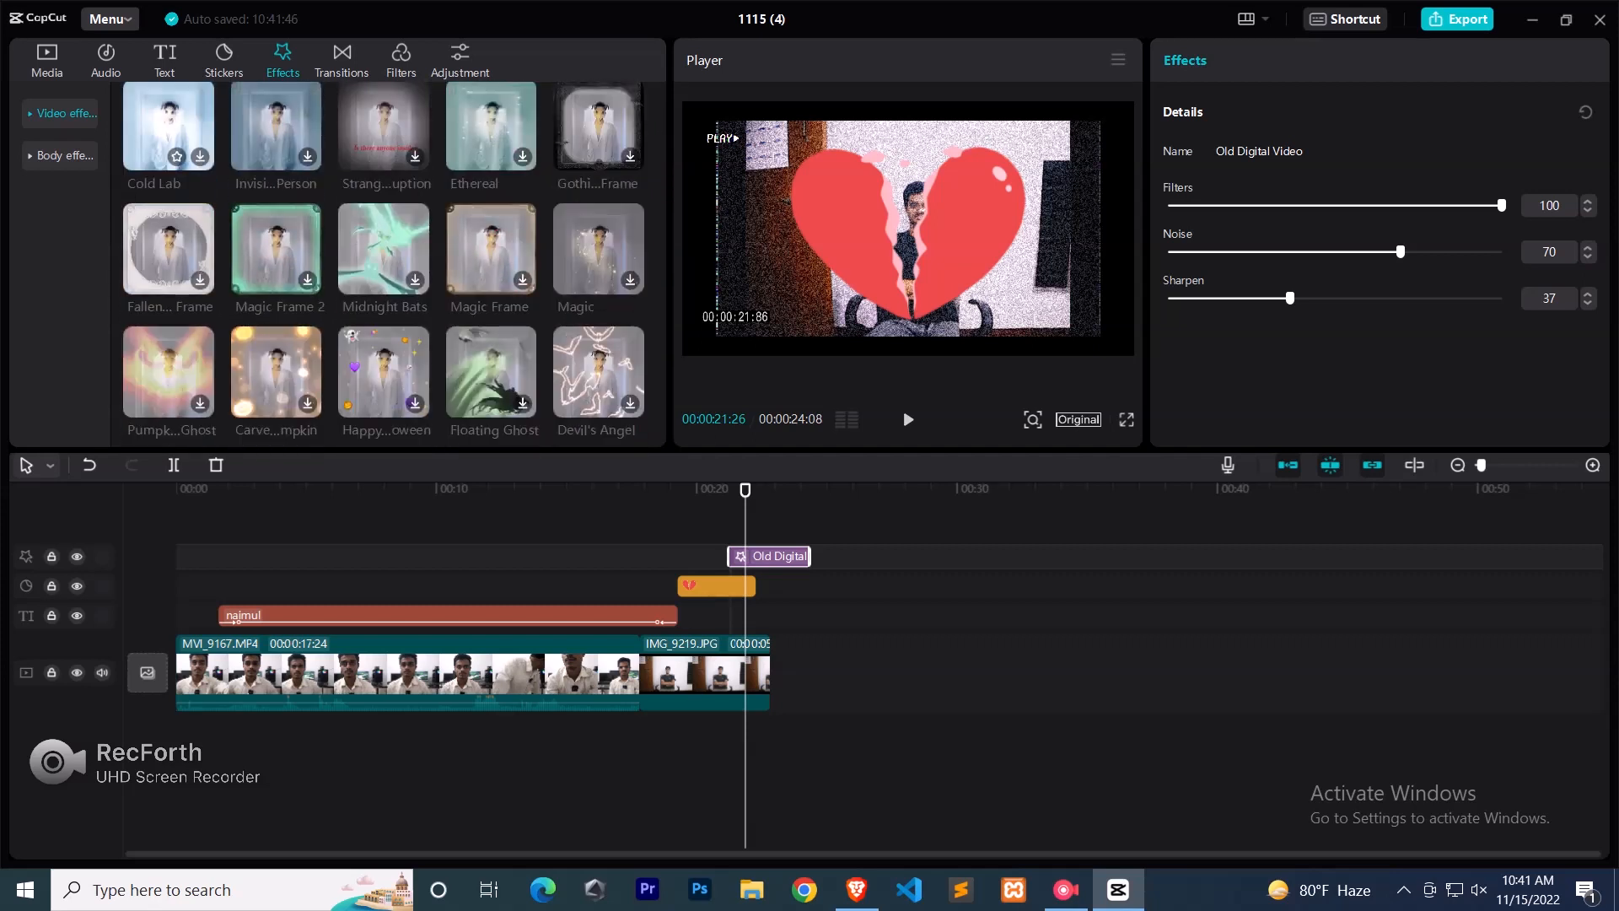
click(59, 155)
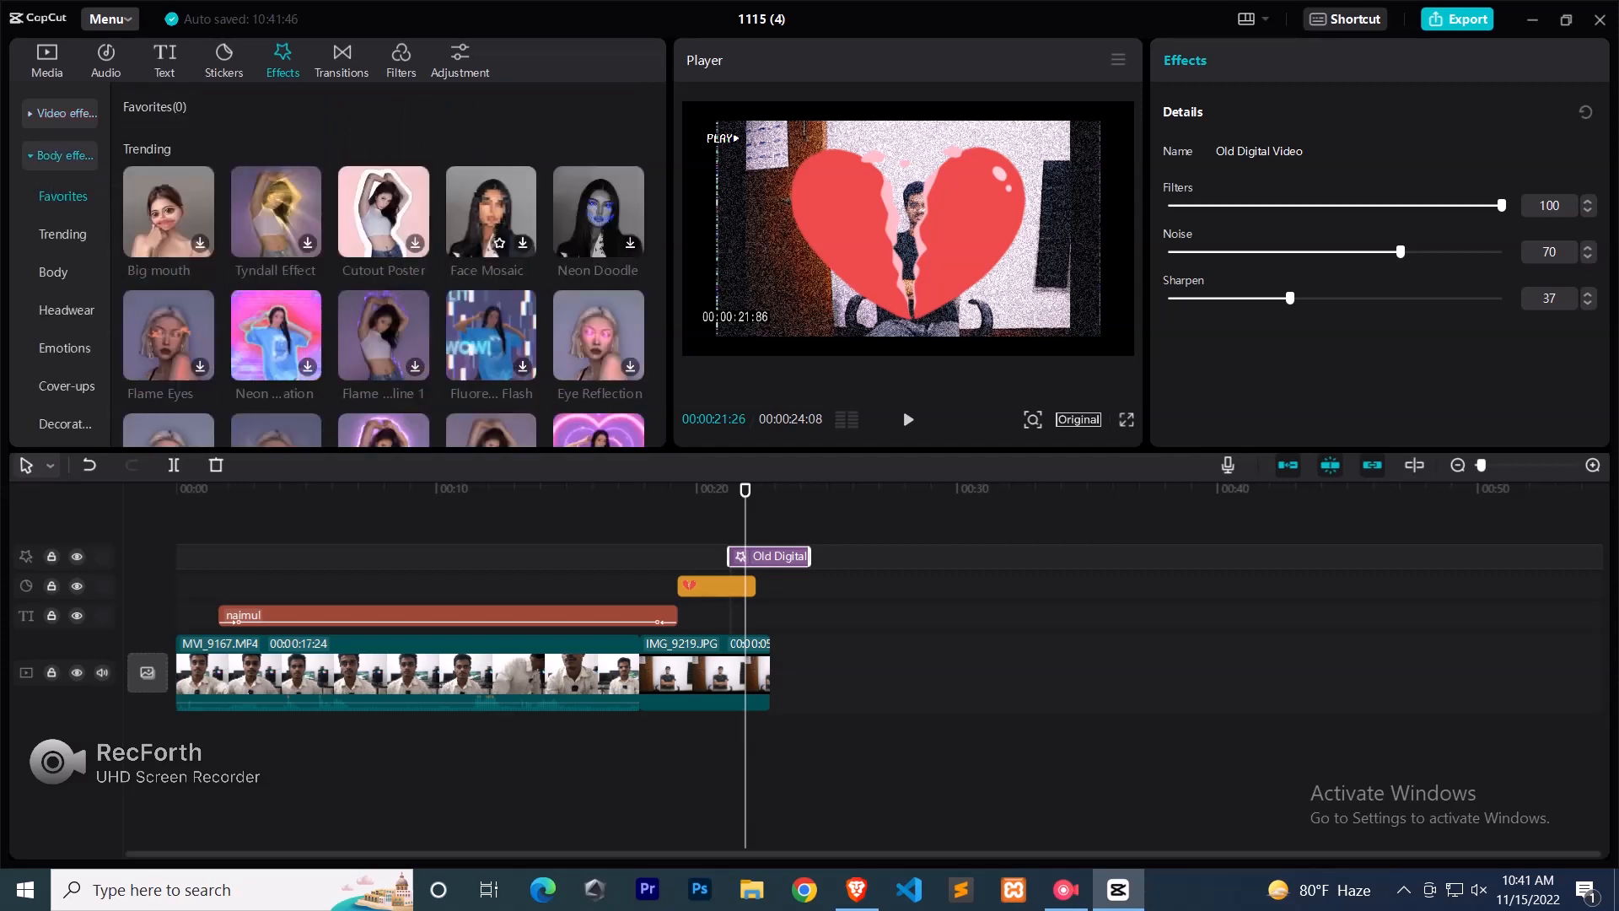
- Delete the Old Digital Video effect and the heart sticker from the timeline
click(756, 516)
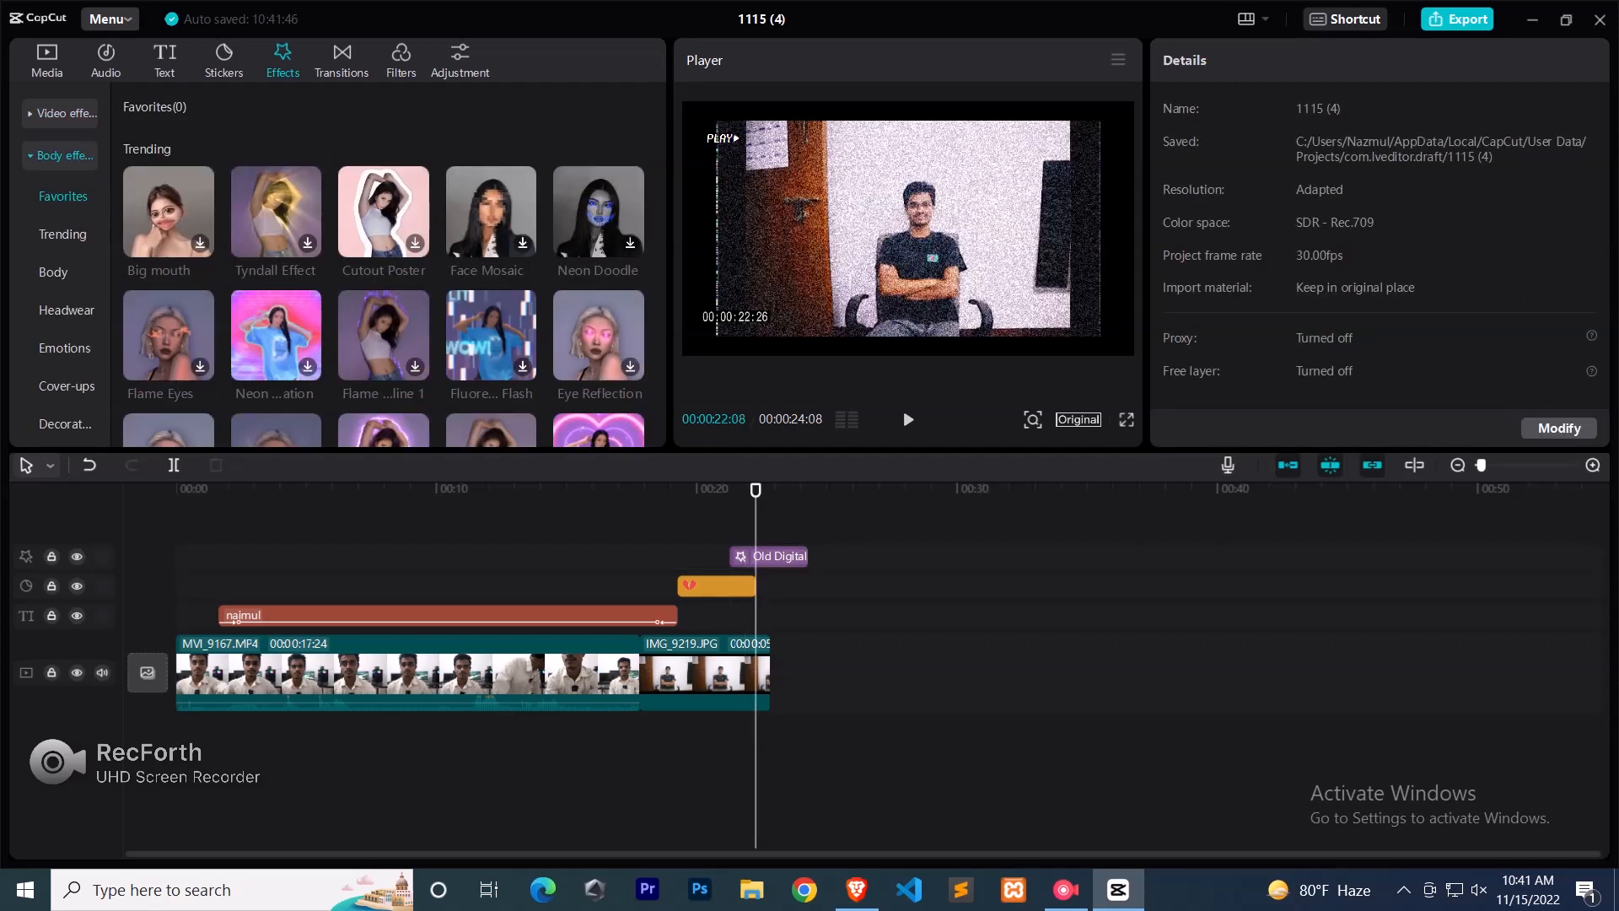
click(773, 557)
key(Delete)
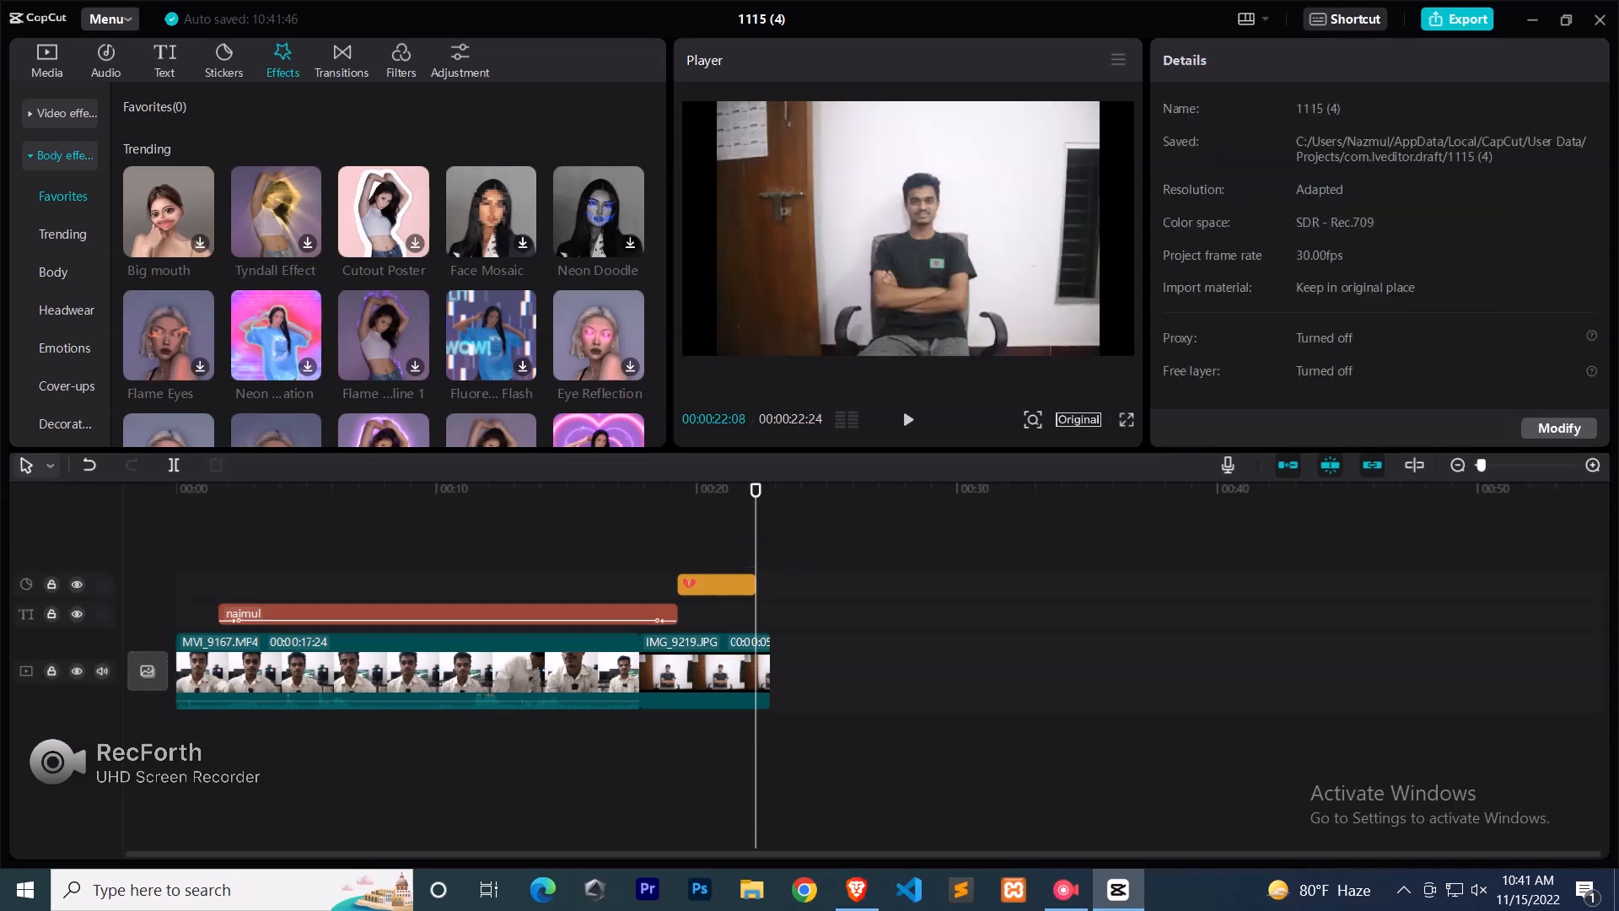
click(716, 584)
drag(756, 490, 690, 489)
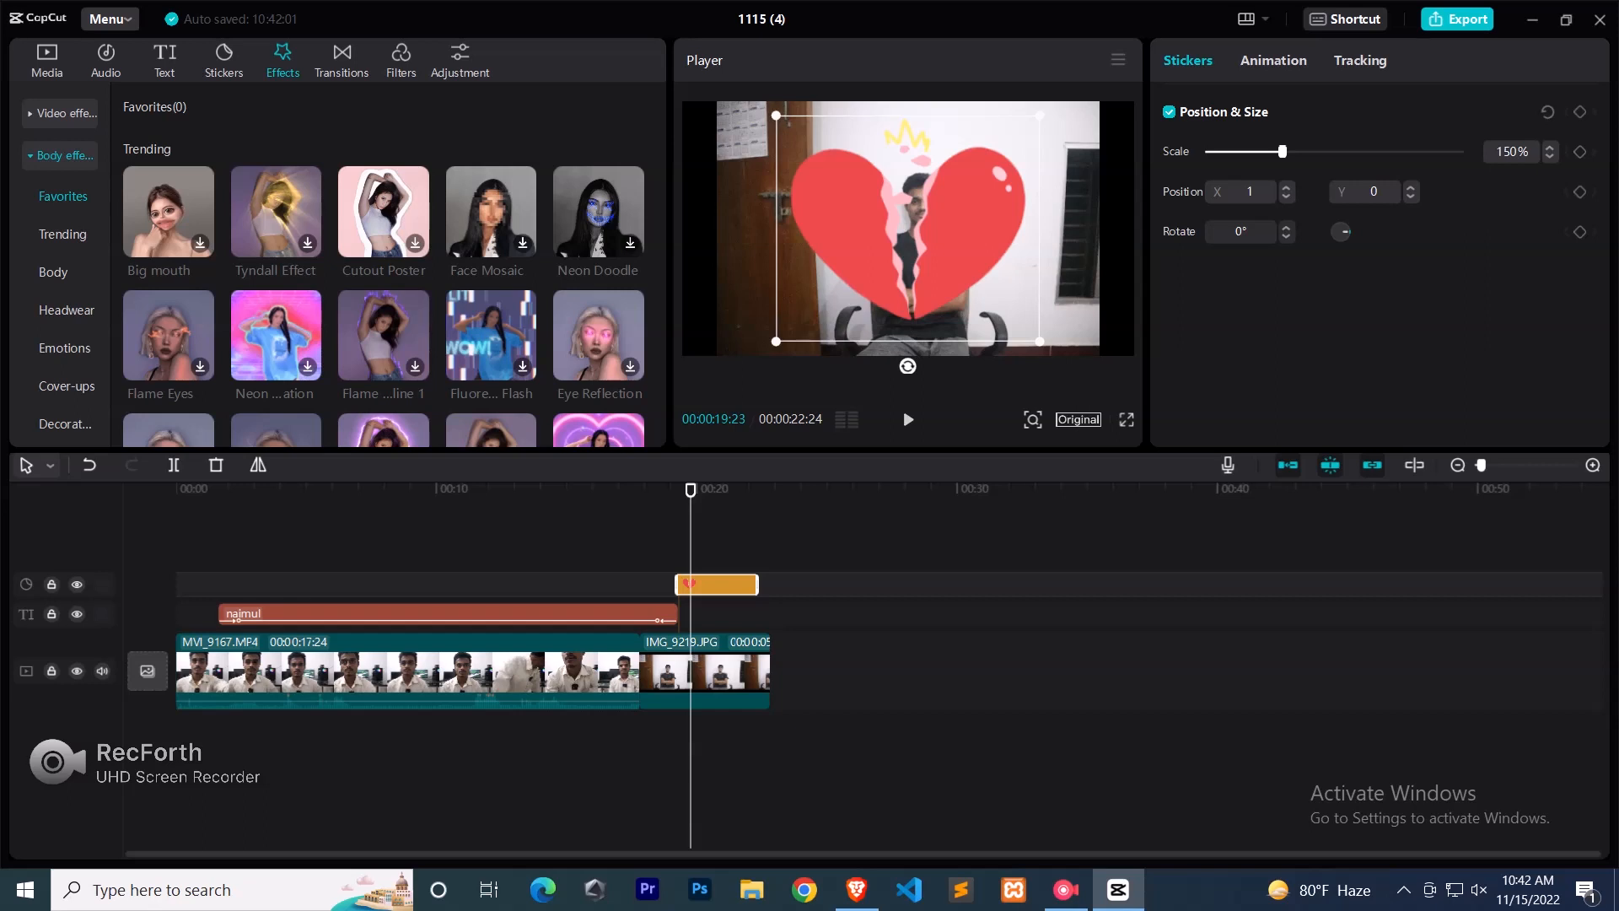
key(Delete)
- Add the Tyndall Effect body effect over the IMG_9219.JPG clip, and set its Color to 20 and Filters to 85
click(307, 243)
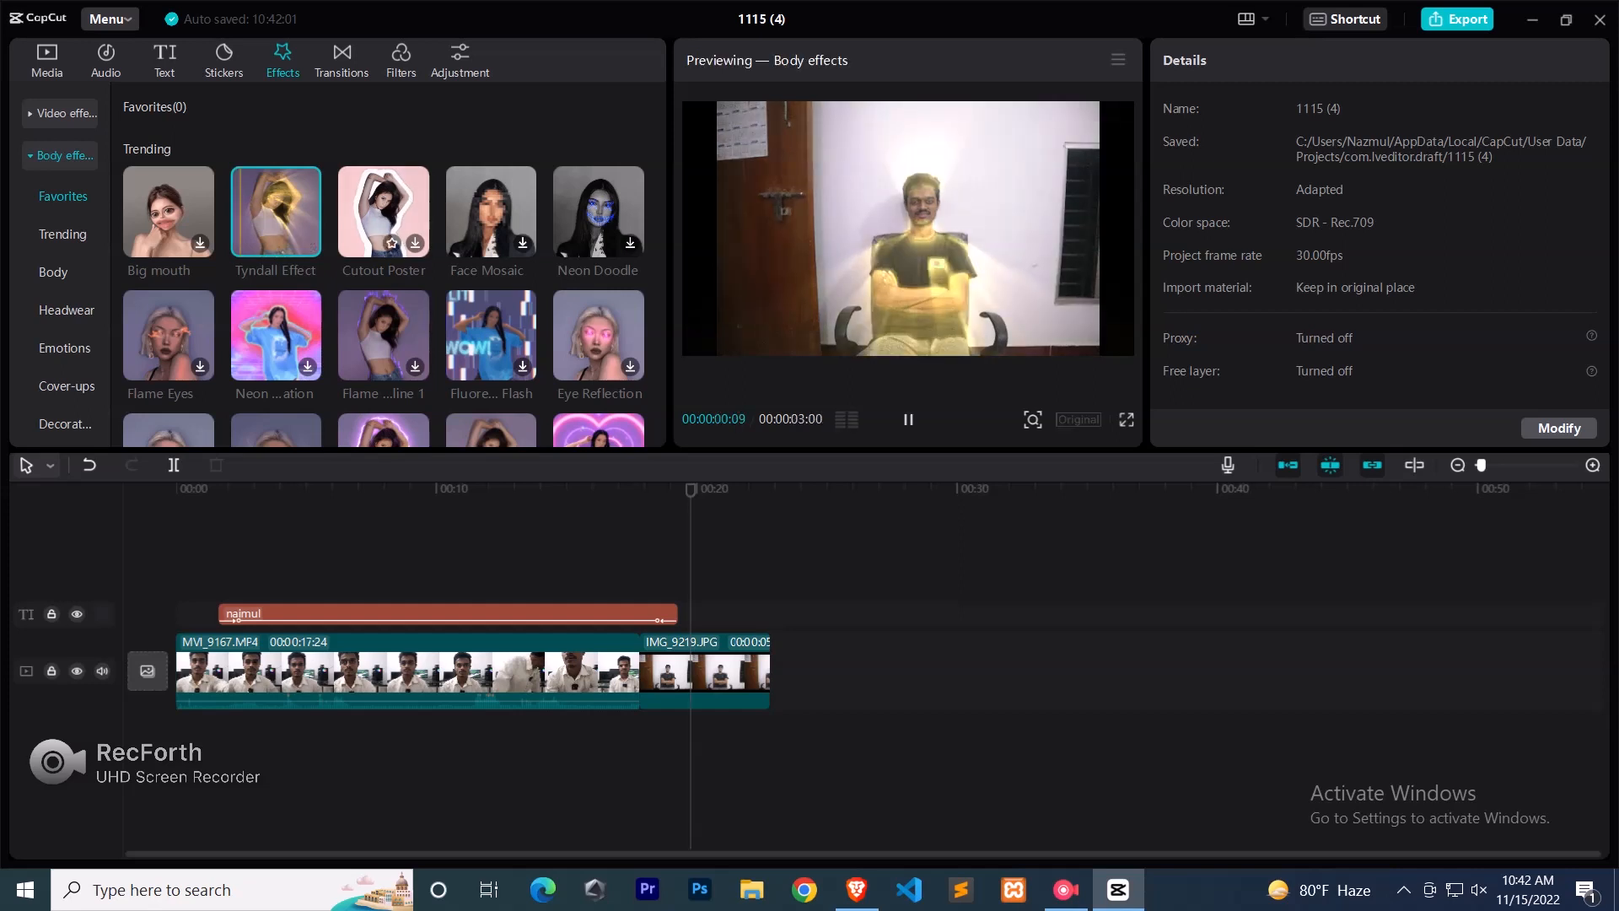
mouse_move(690, 489)
mouse_down()
mouse_move(770, 489)
mouse_move(687, 489)
mouse_up()
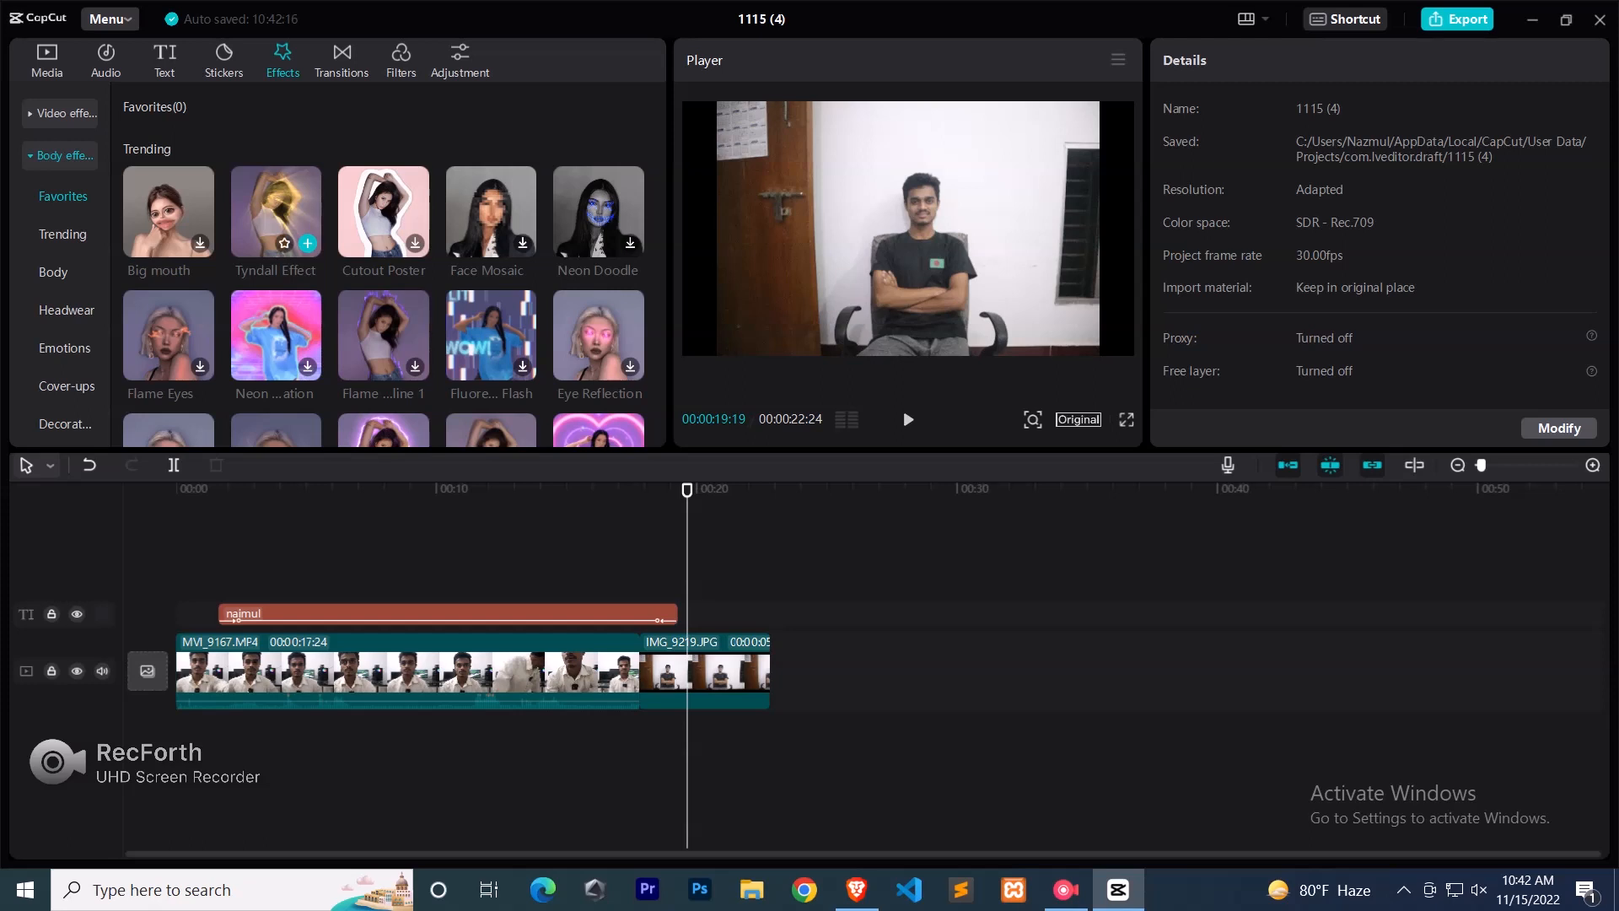
click(307, 243)
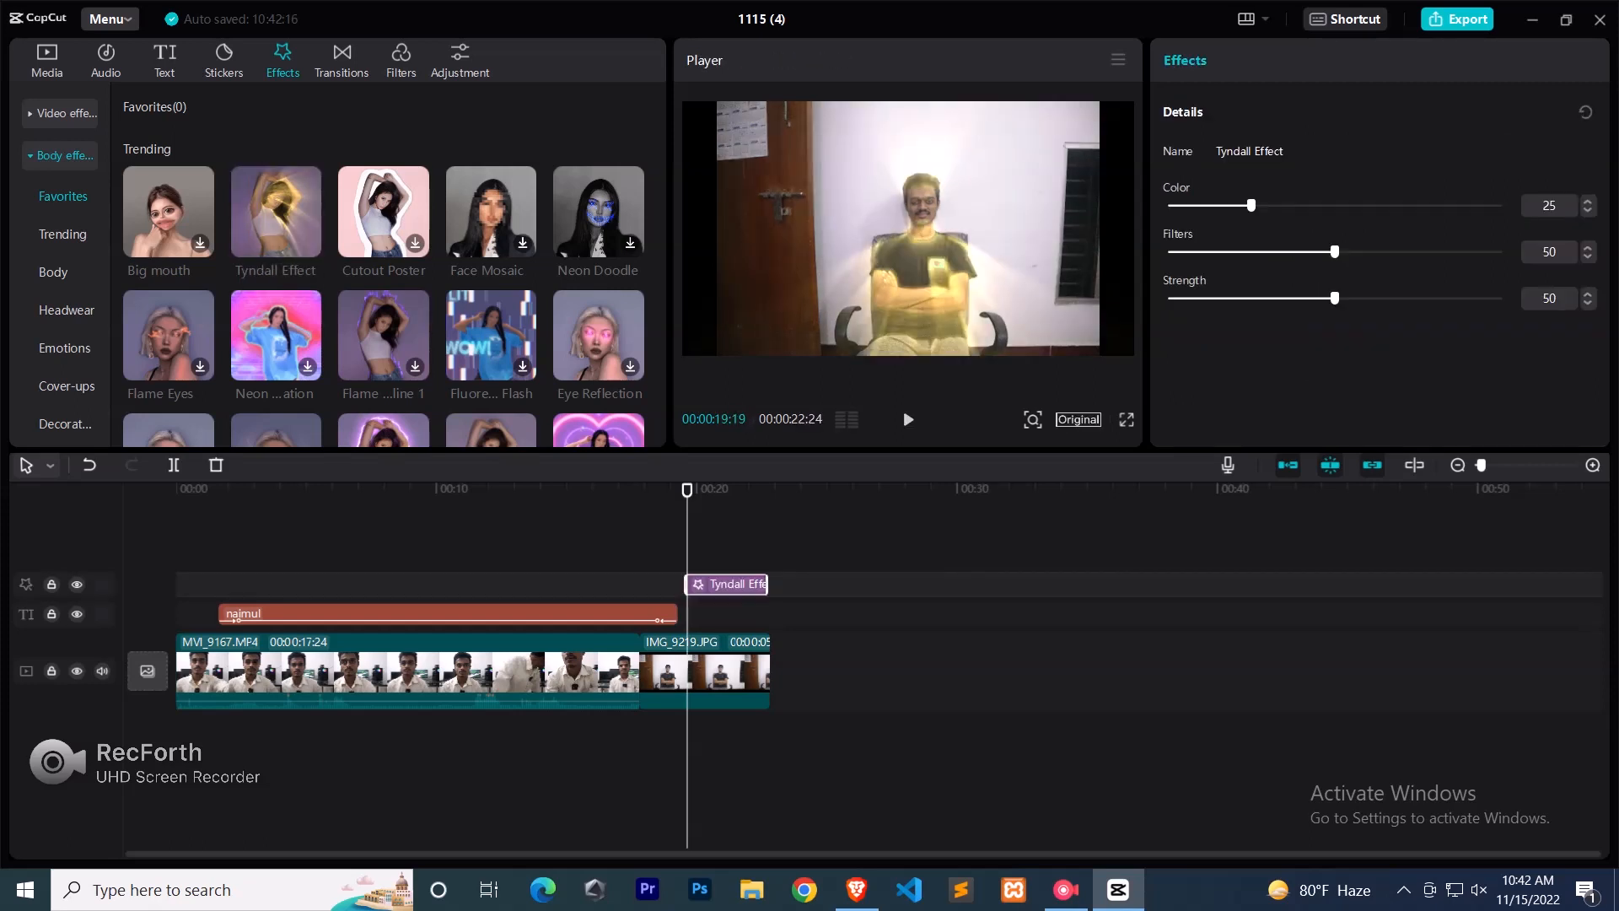
mouse_move(687, 489)
mouse_down()
mouse_move(767, 489)
mouse_move(646, 489)
mouse_move(721, 489)
mouse_move(687, 489)
mouse_up()
mouse_move(1253, 205)
mouse_down()
mouse_move(1481, 205)
mouse_move(1234, 204)
mouse_up()
drag(1346, 251, 1453, 251)
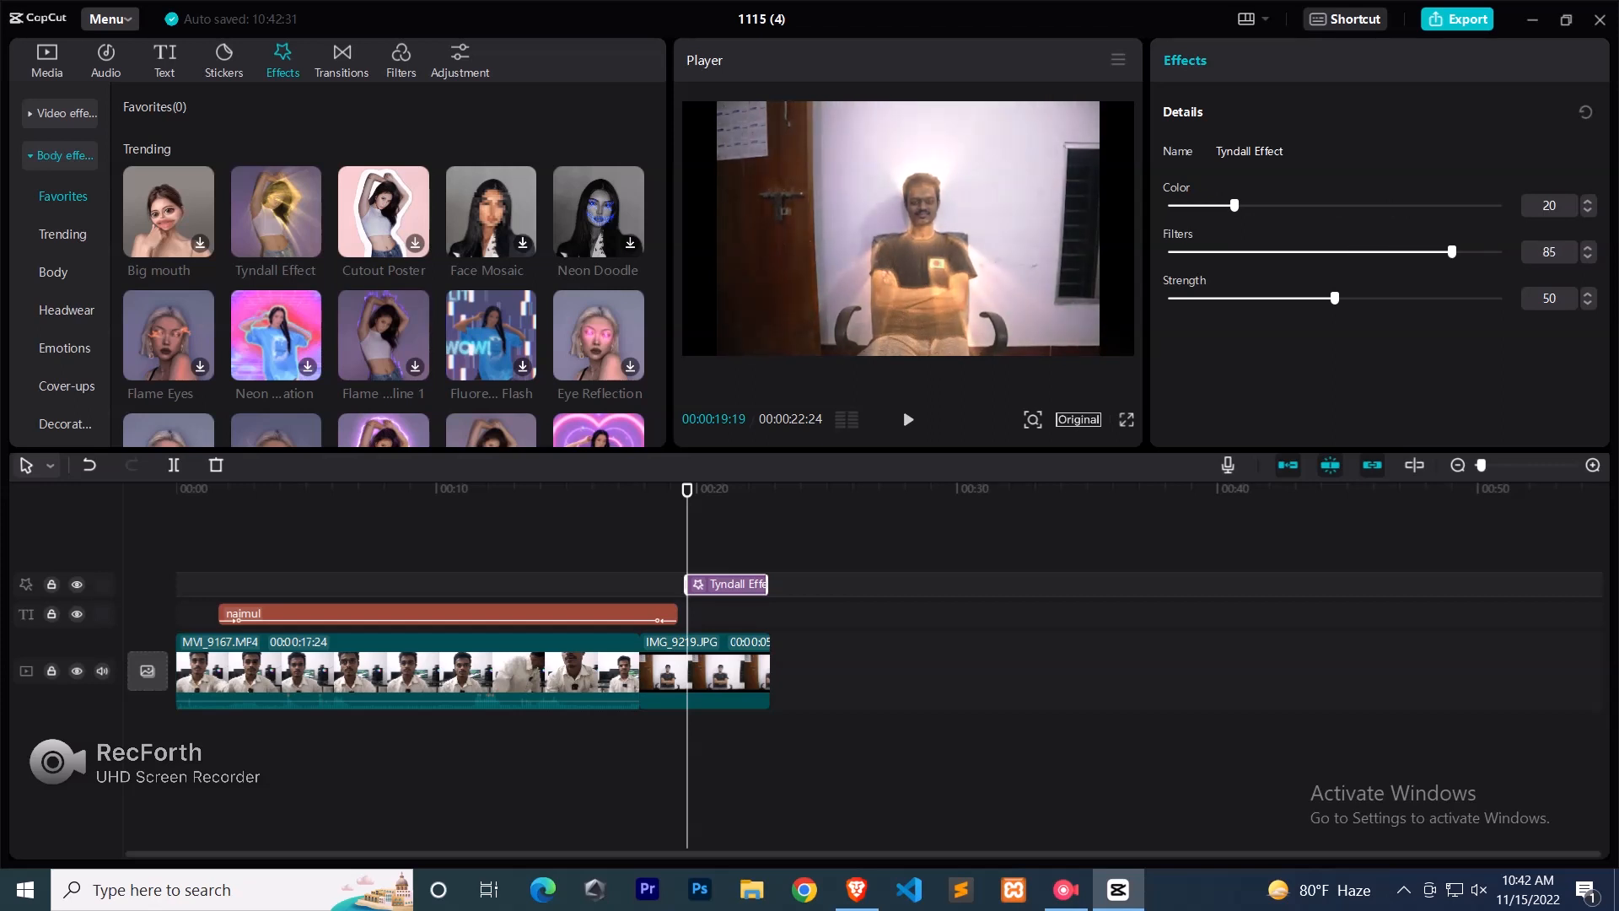
- Browse the body effects by category and open the basic transitions
scroll(384, 264, down, 5)
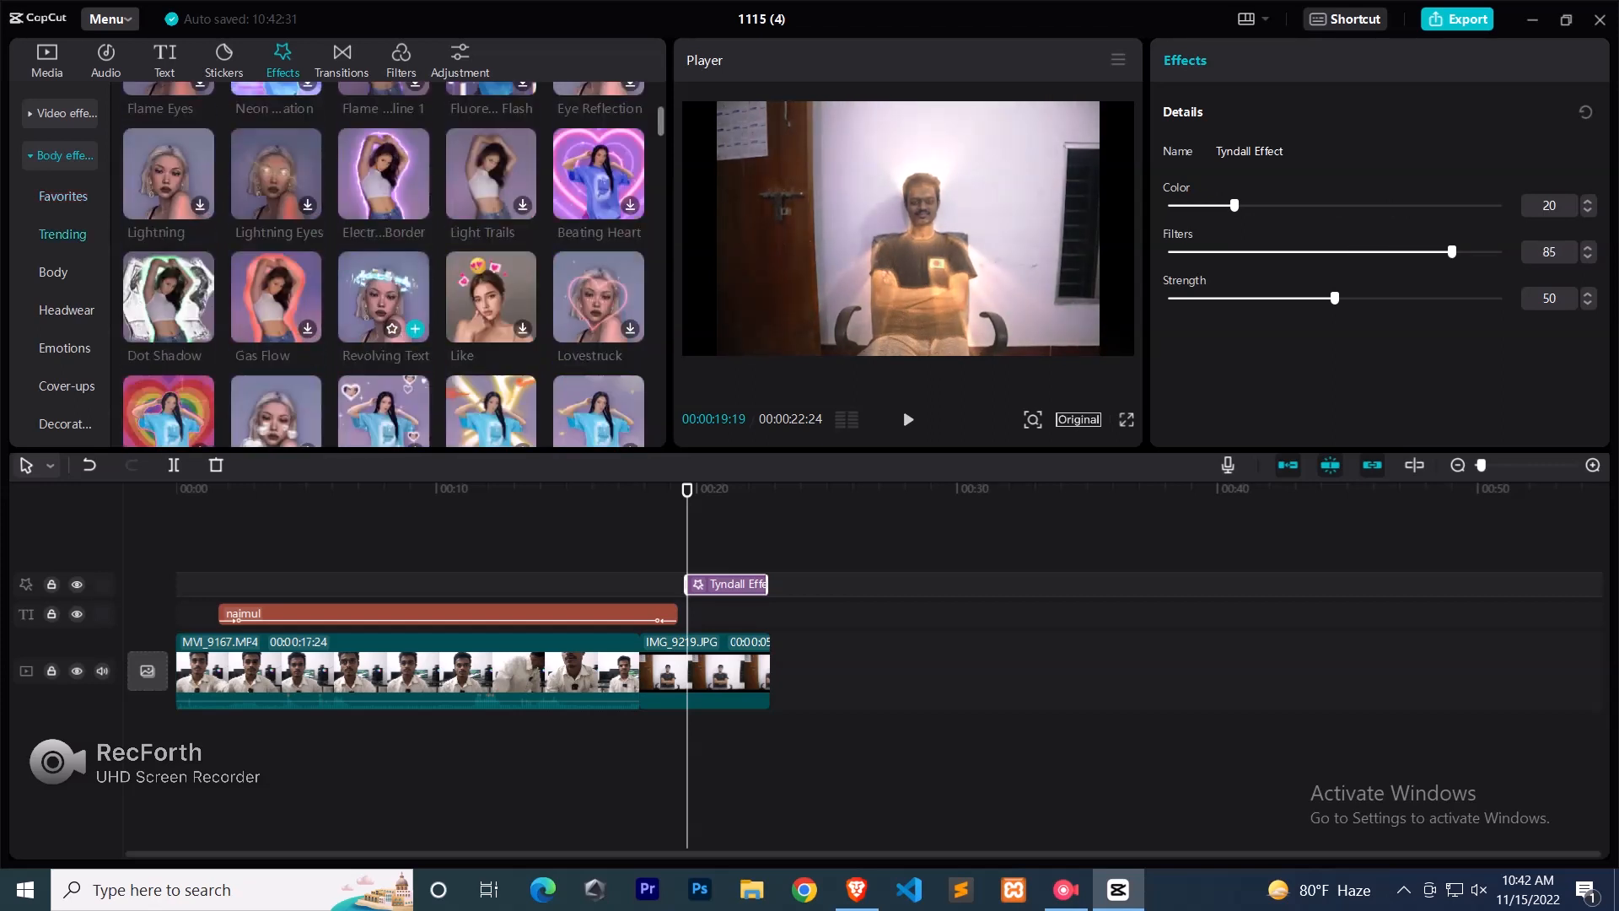
scroll(384, 264, down, 4)
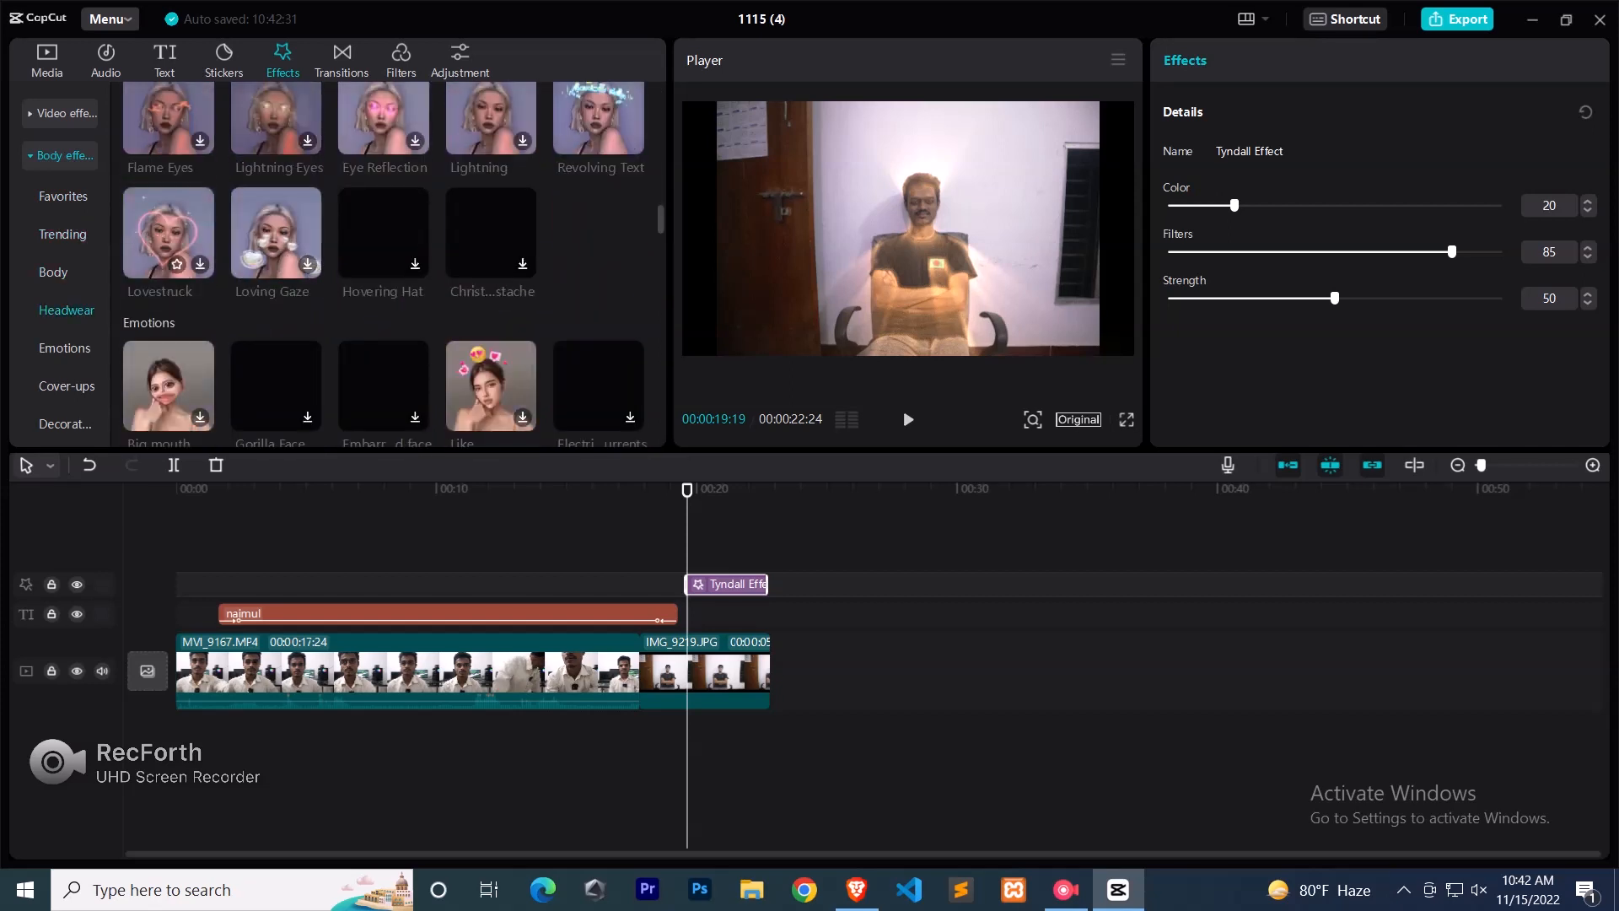
scroll(383, 263, down, 6)
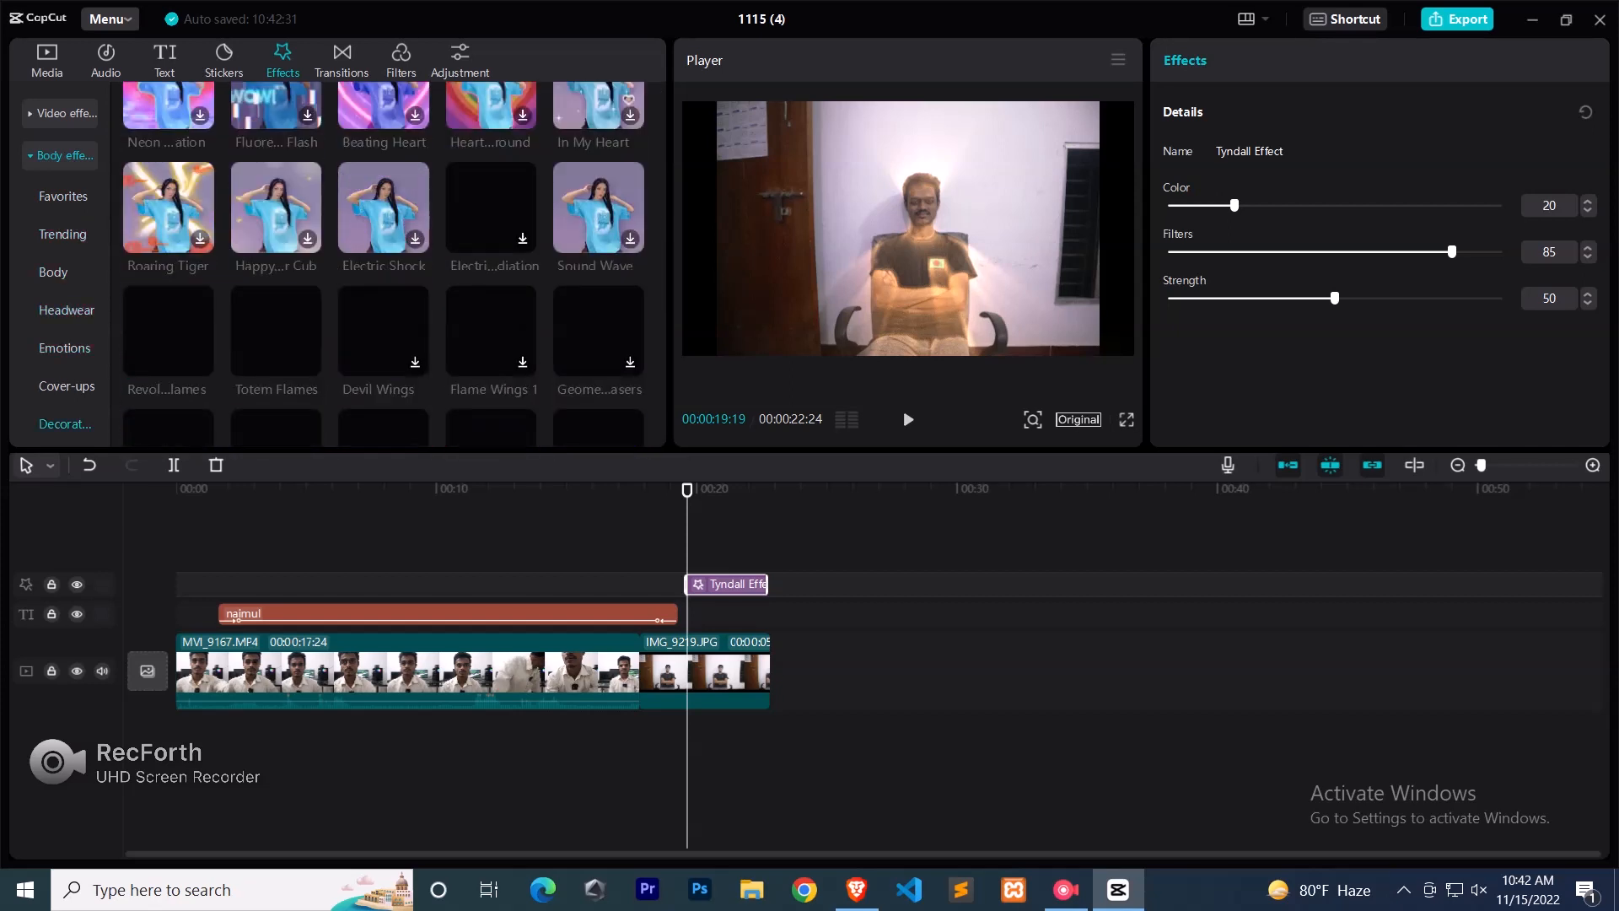
click(341, 60)
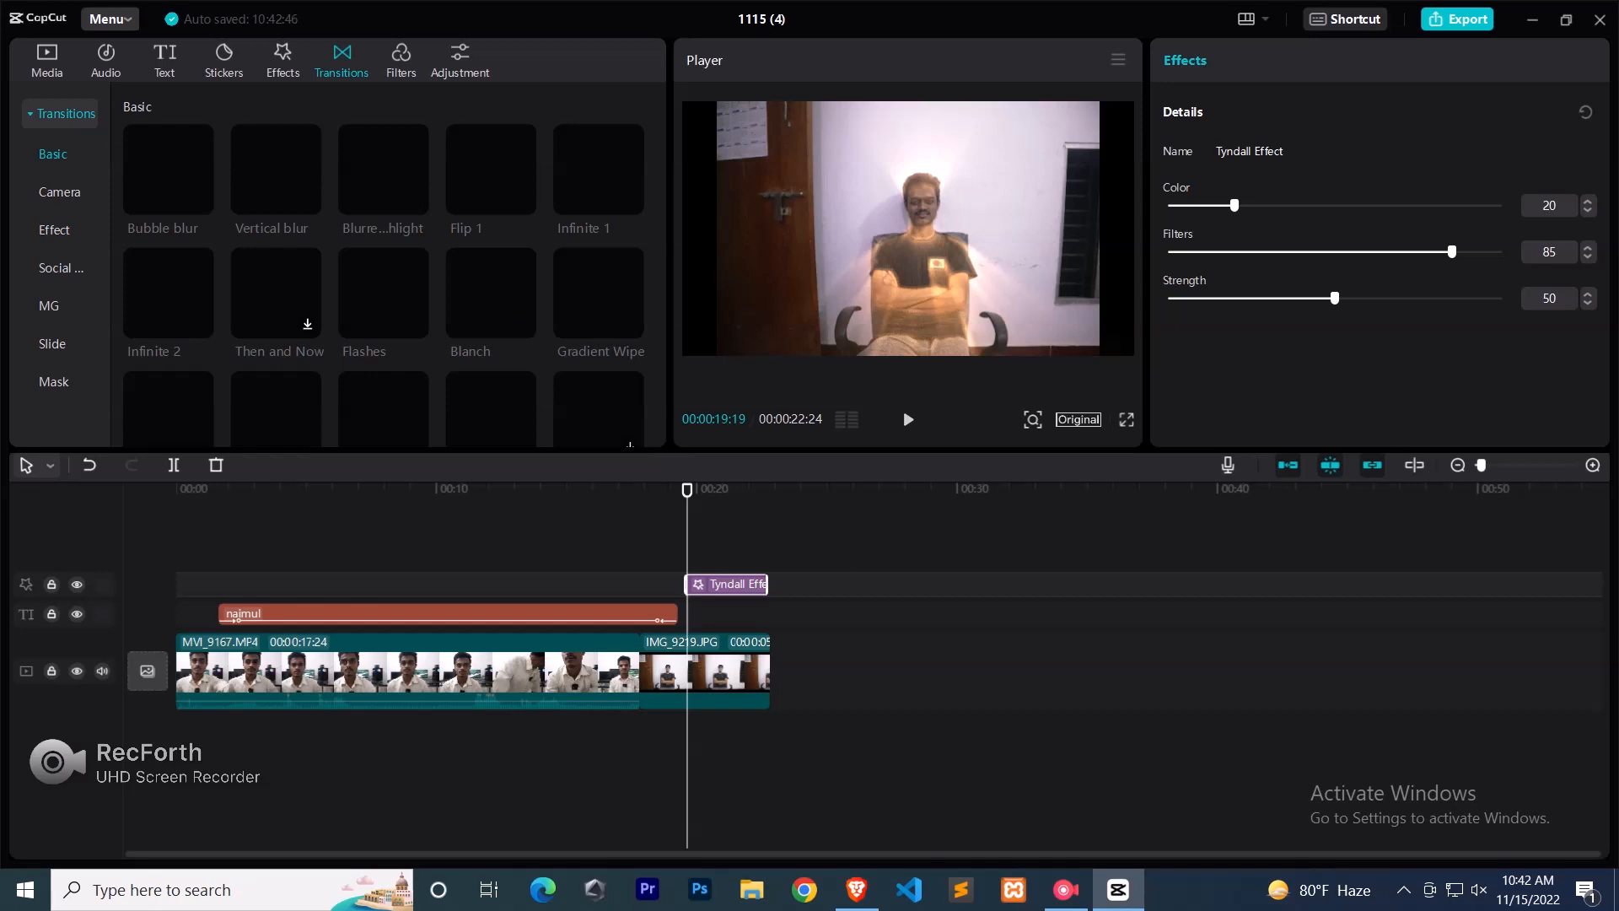
- Delete the Tyndall Effect and the text title from the timeline
key(Delete)
click(578, 489)
click(578, 614)
key(Delete)
- Add the Blurred highlight transition between the MVI_9167.MP4 and IMG_9219.JPG clips
drag(579, 489, 632, 489)
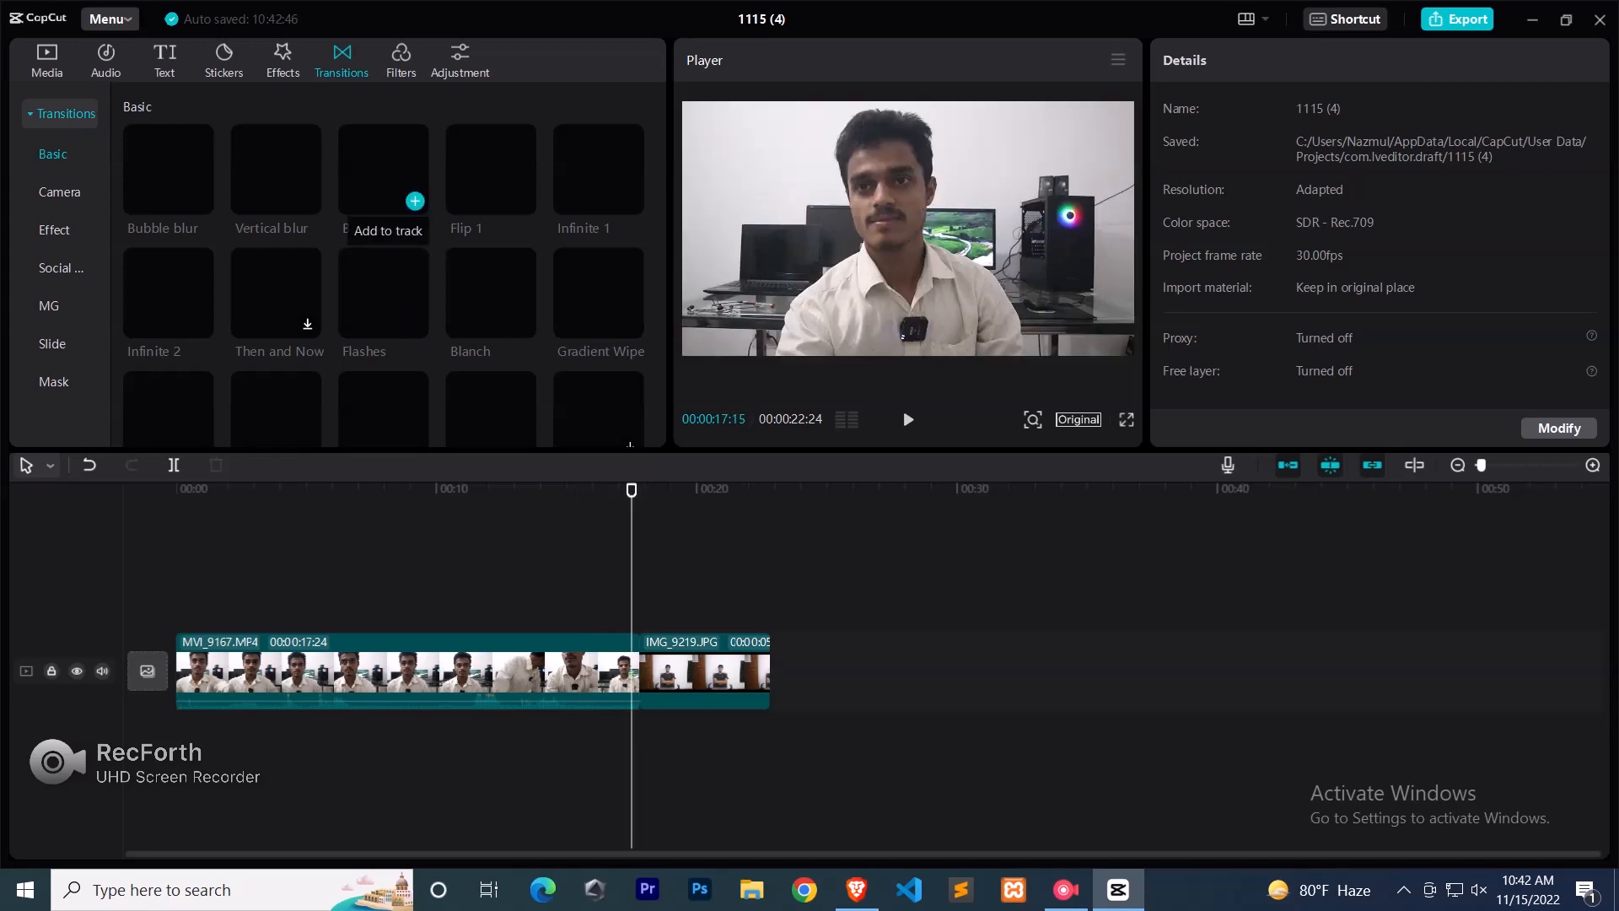
click(415, 201)
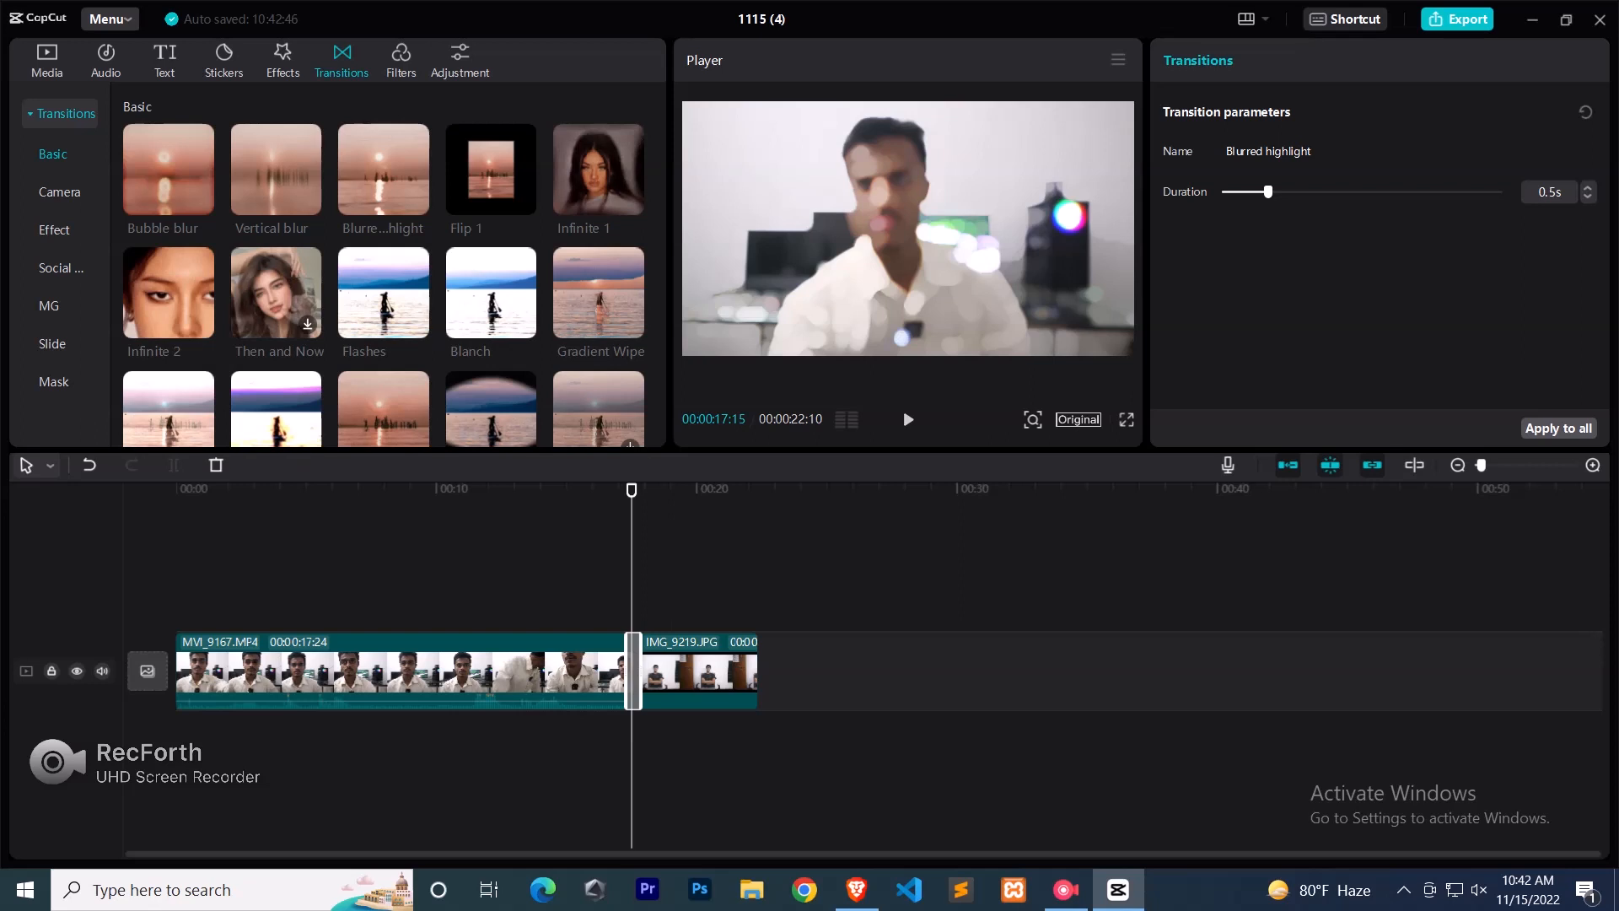
- Preview the Blurred highlight transition between the two clips, and set its duration to 1.7 s
click(607, 490)
key(space)
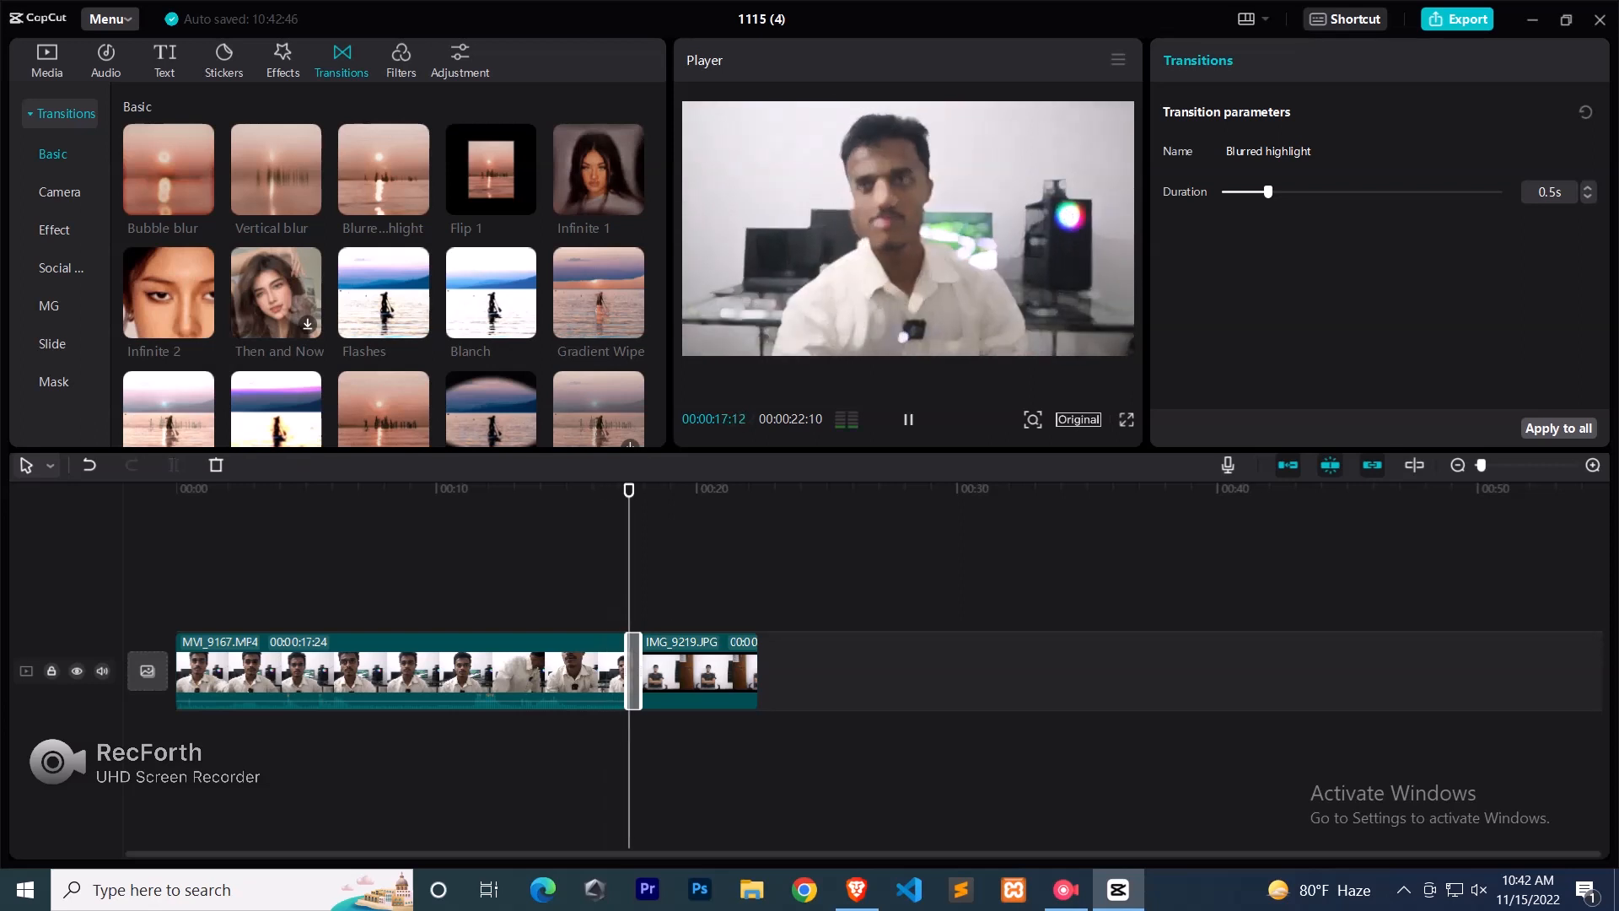
drag(621, 490, 608, 490)
key(space)
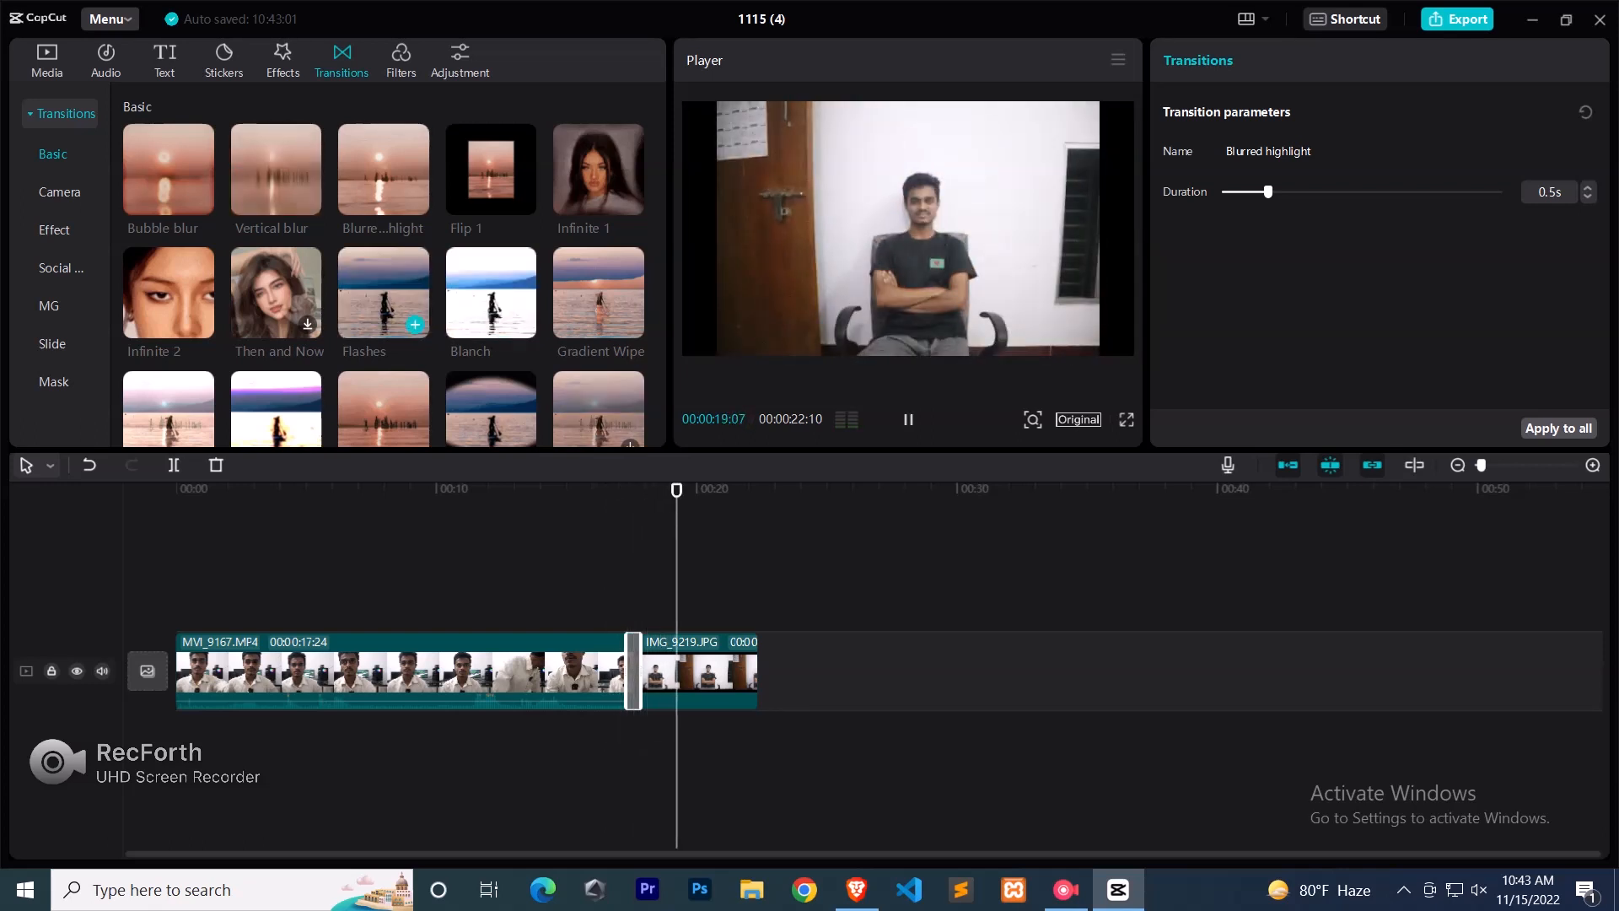
key(space)
click(633, 490)
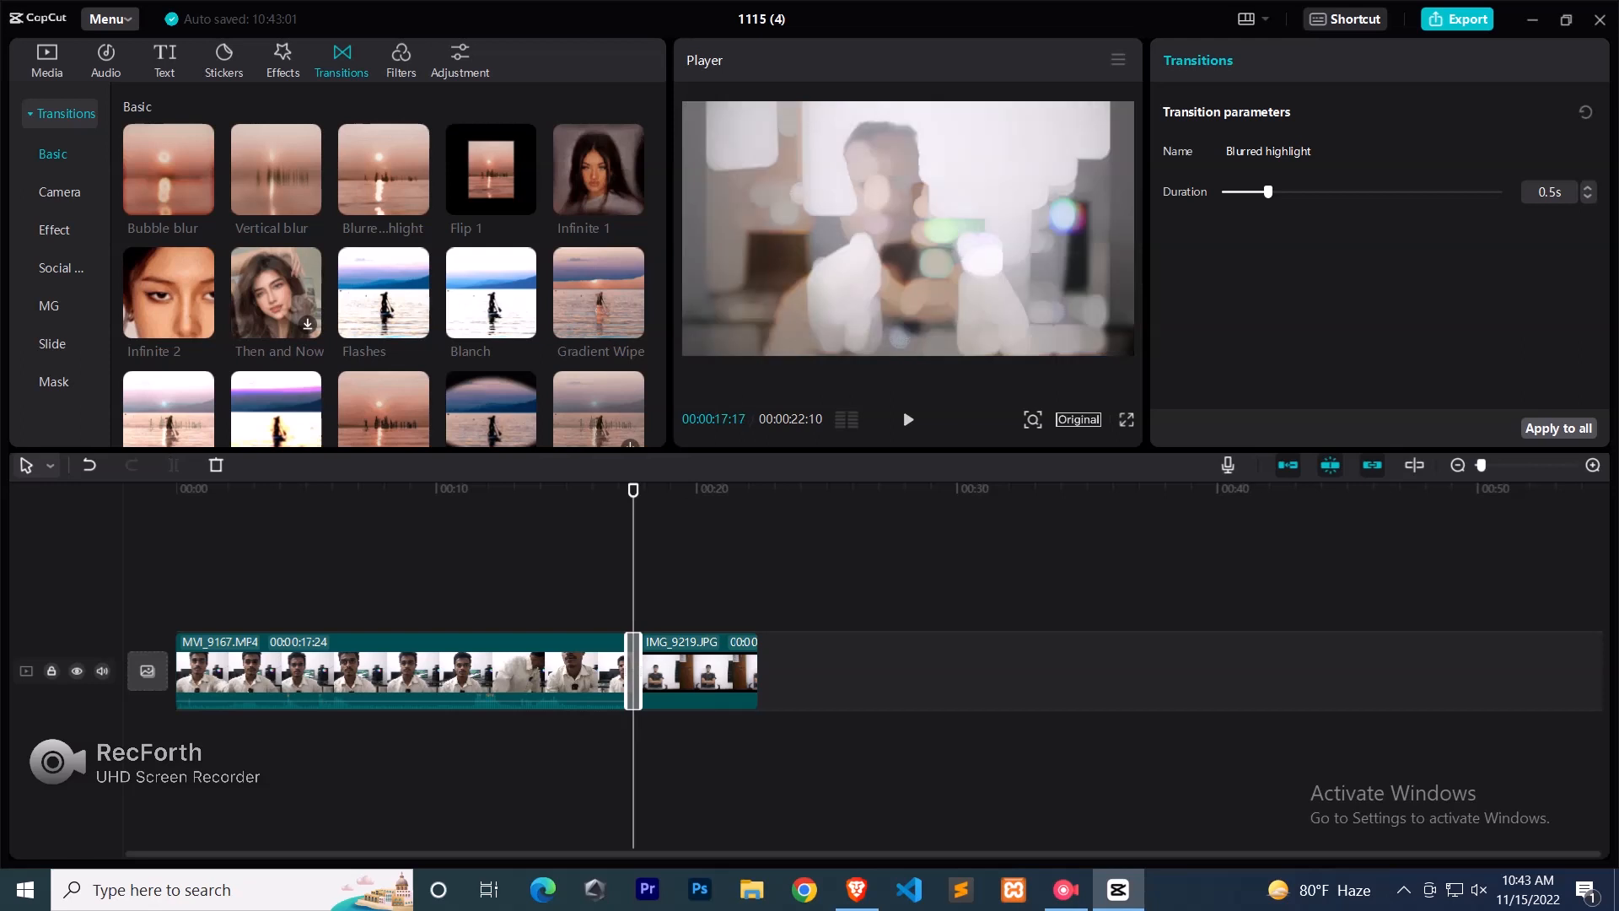
drag(1267, 191, 1408, 191)
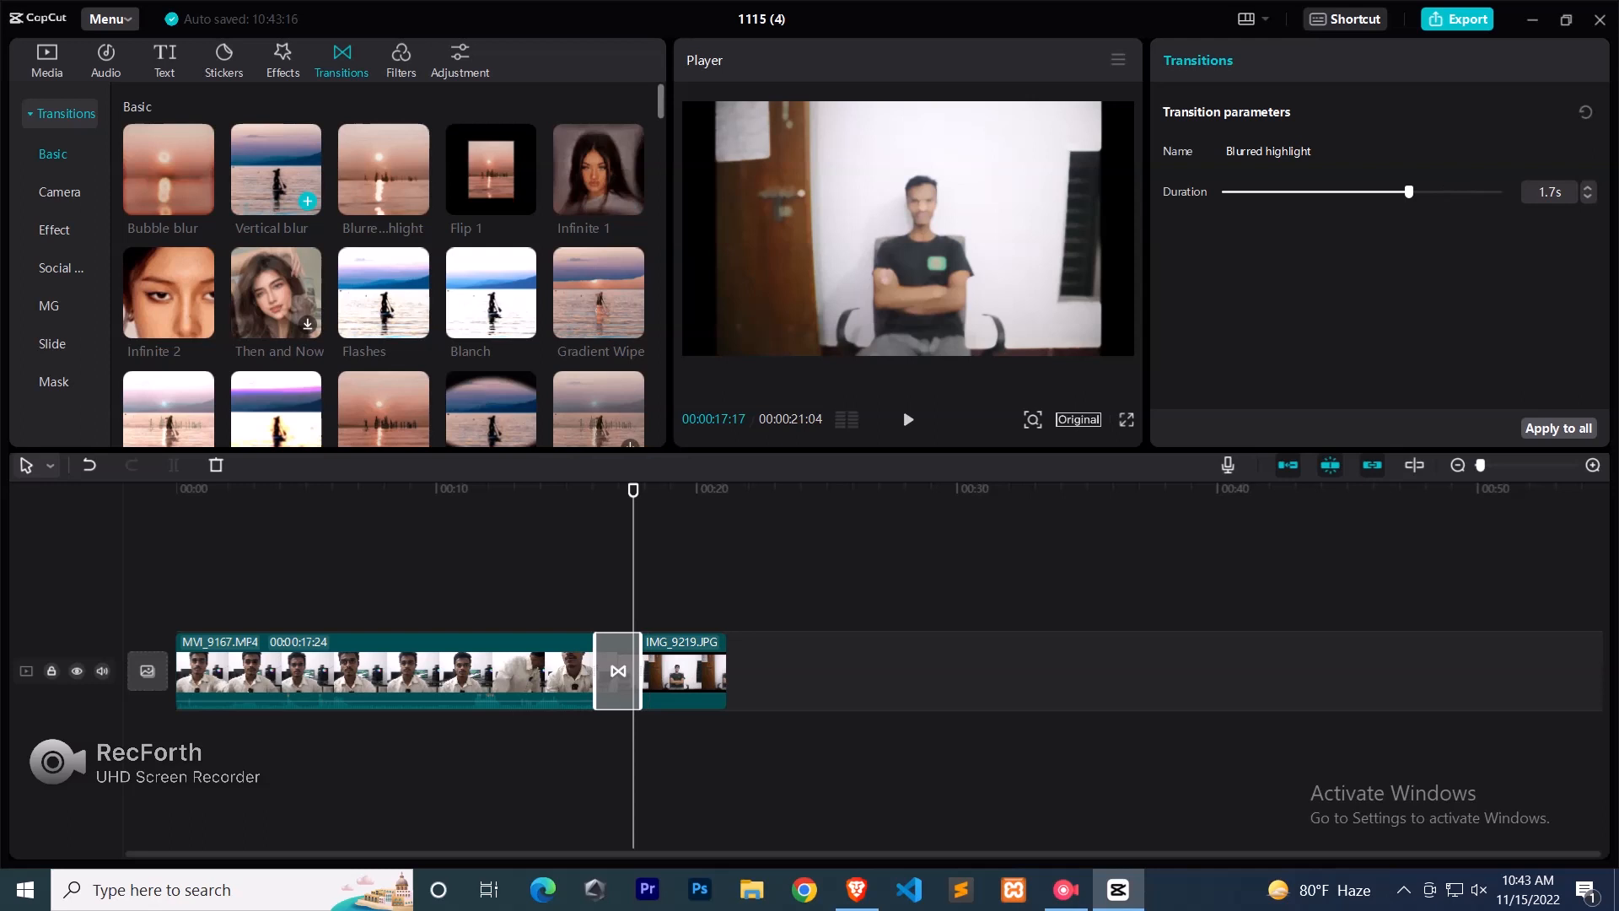
- Browse the transition library by category, including the Camera, Effect, Social Media, MG and Mask transitions
scroll(388, 264, down, 5)
scroll(388, 264, down, 5)
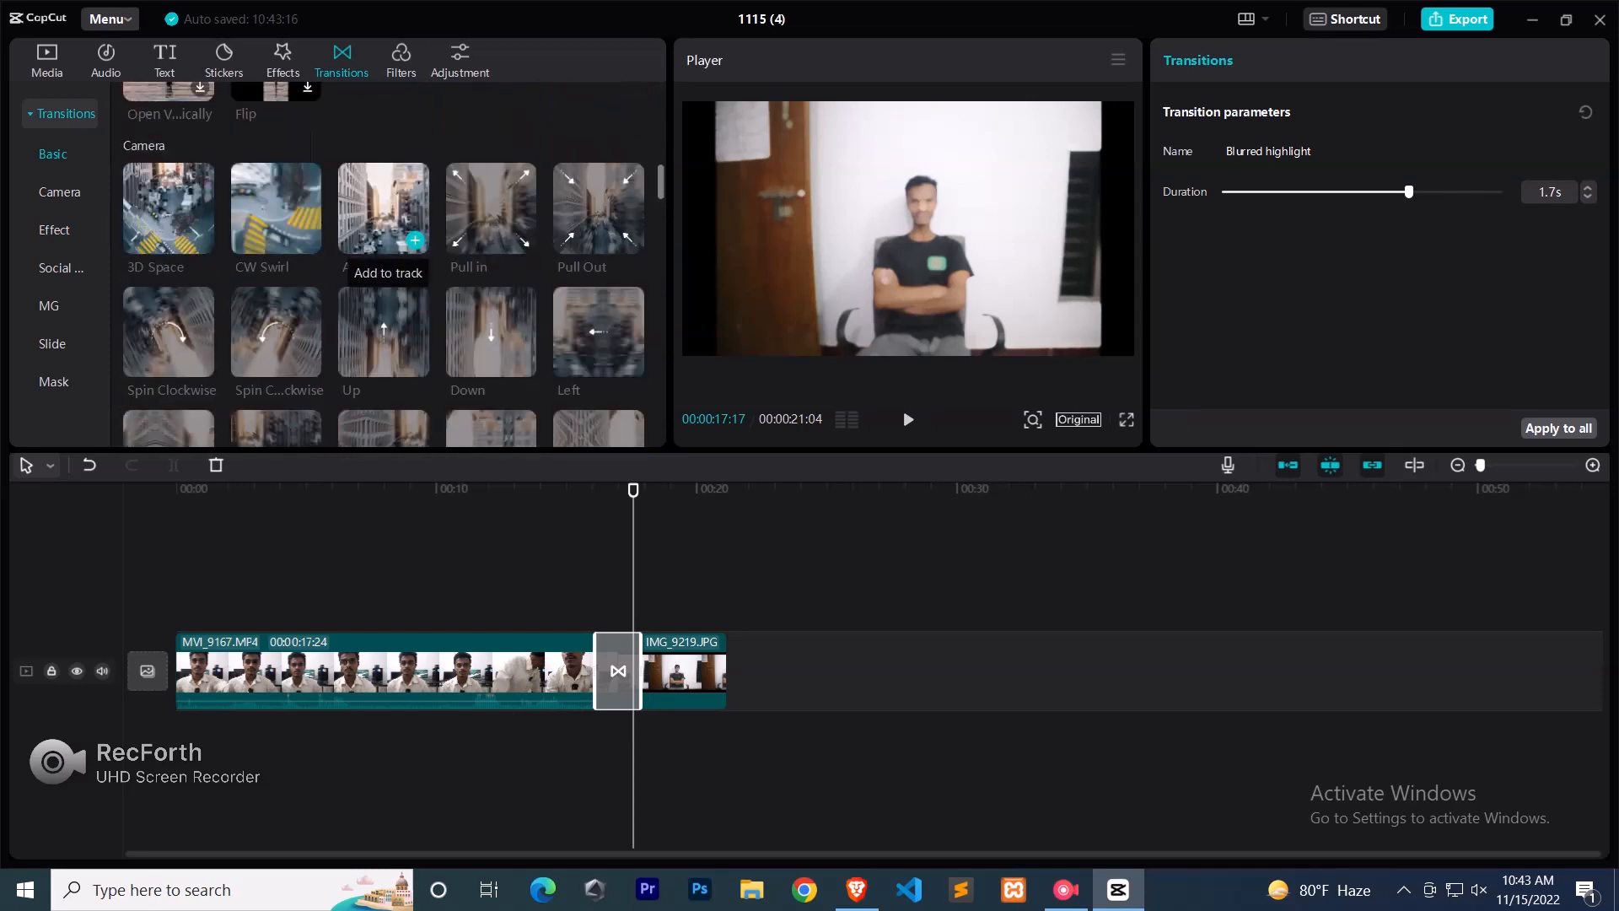
scroll(384, 253, down, 5)
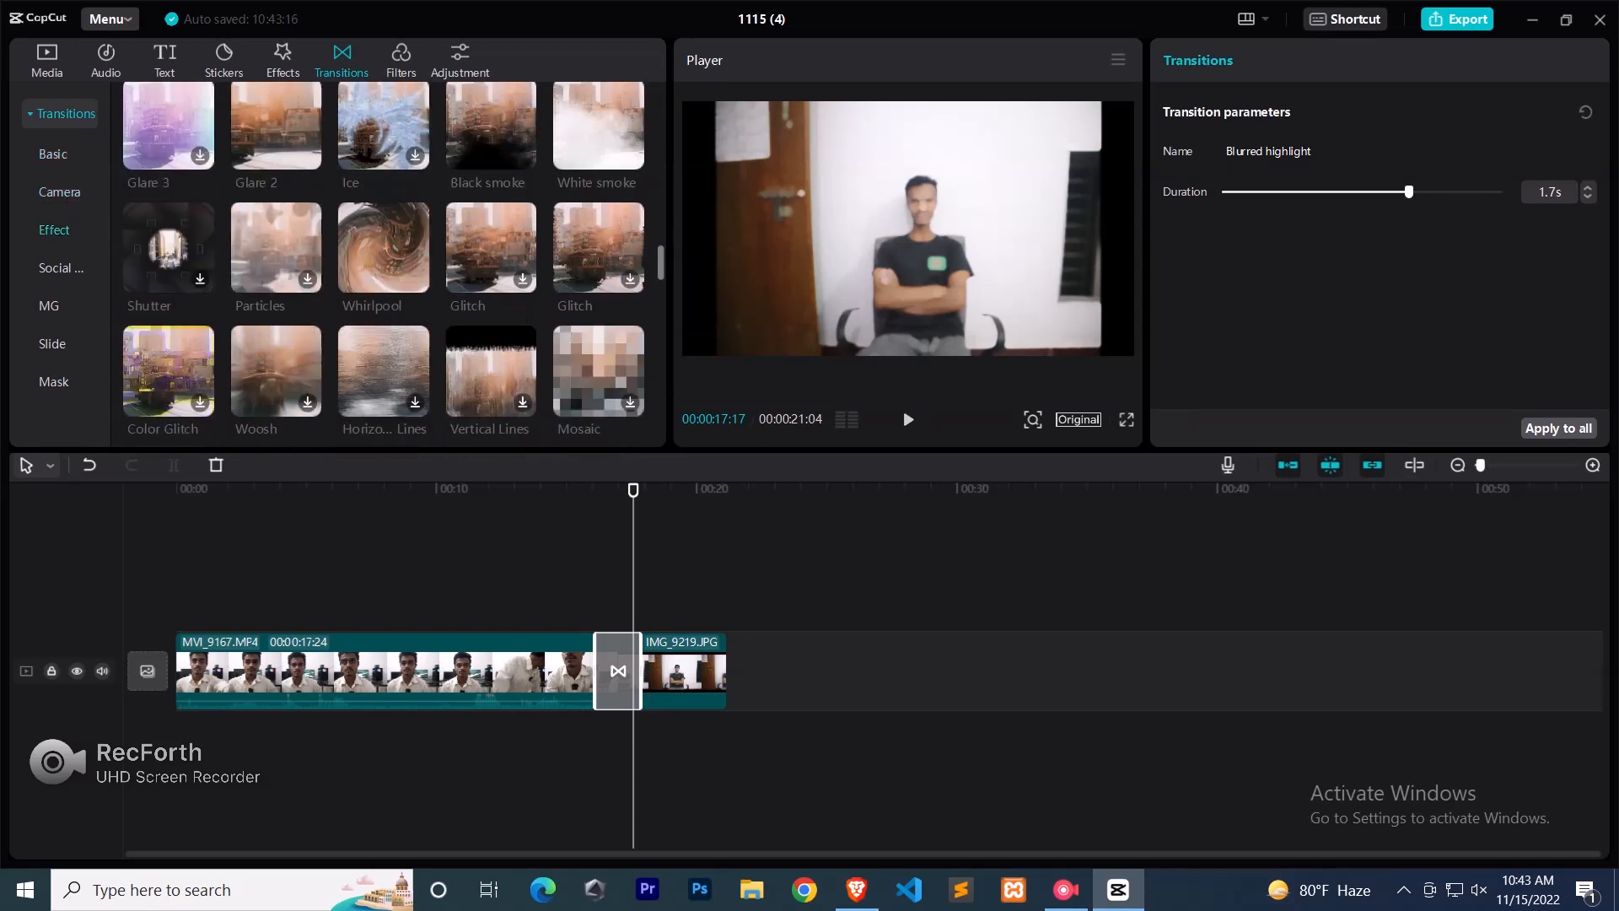
scroll(384, 253, down, 5)
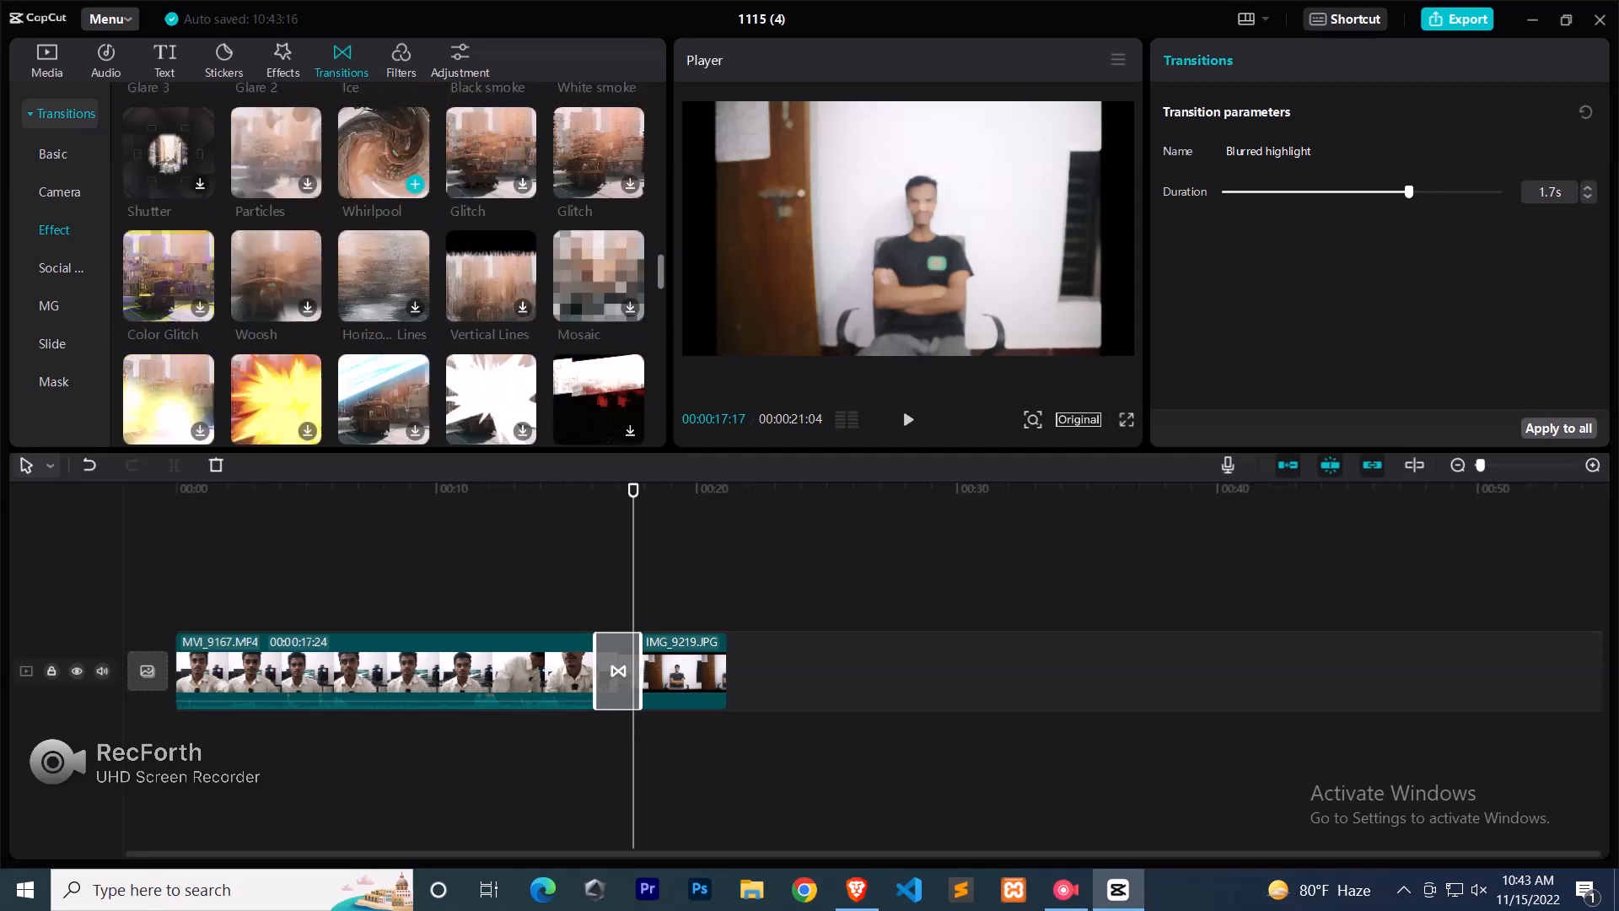
click(59, 191)
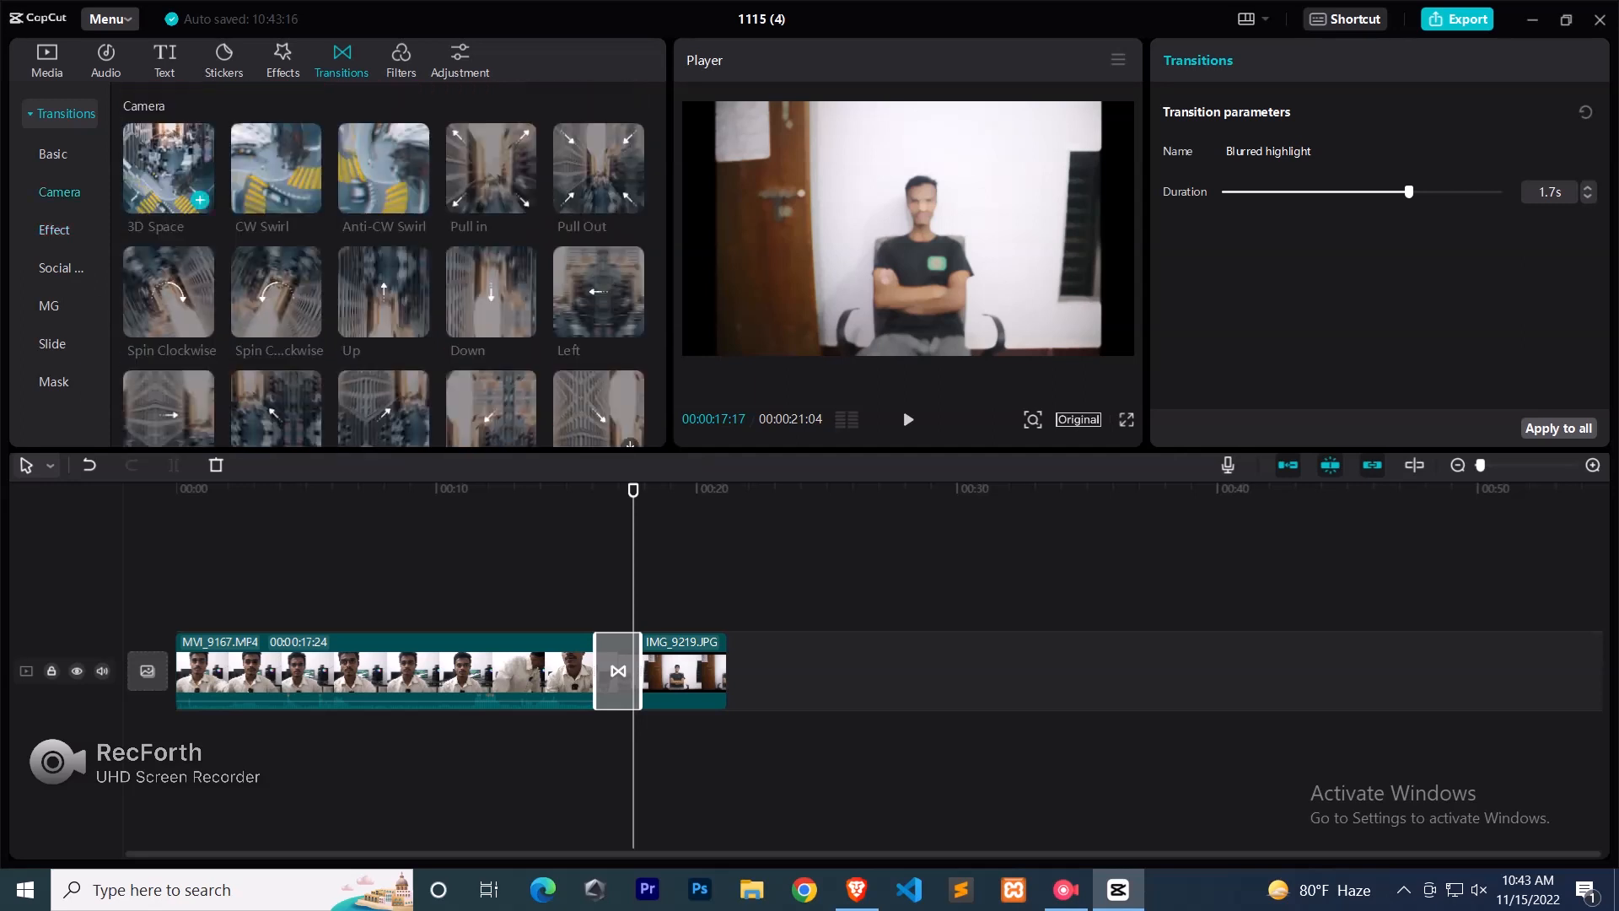
scroll(384, 278, up, 5)
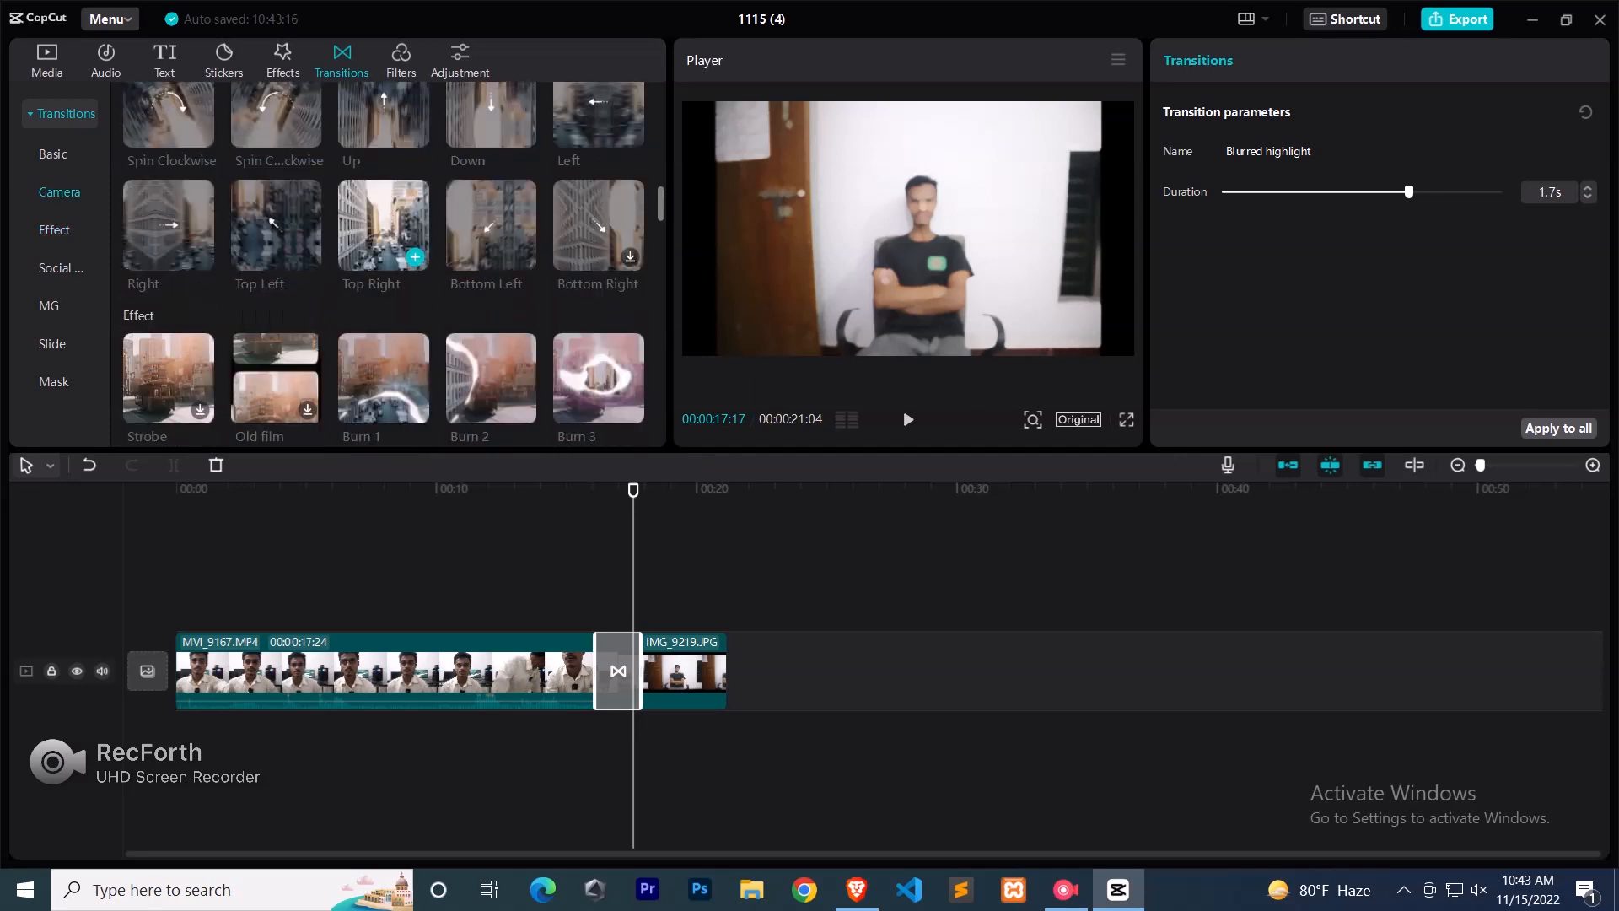
click(59, 270)
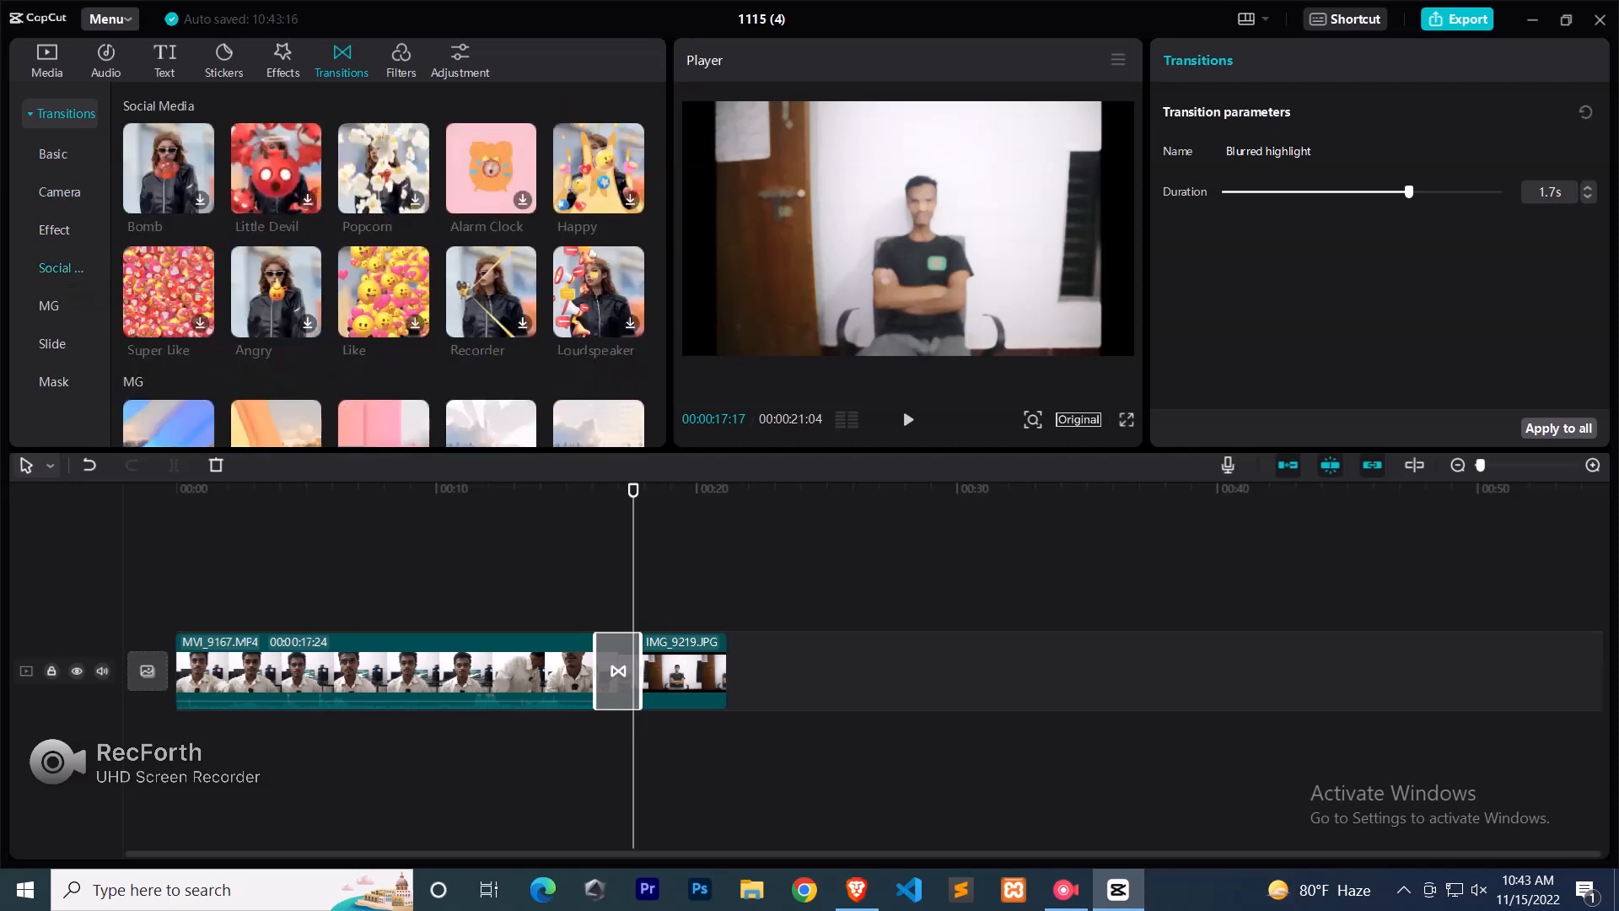
click(49, 305)
click(53, 381)
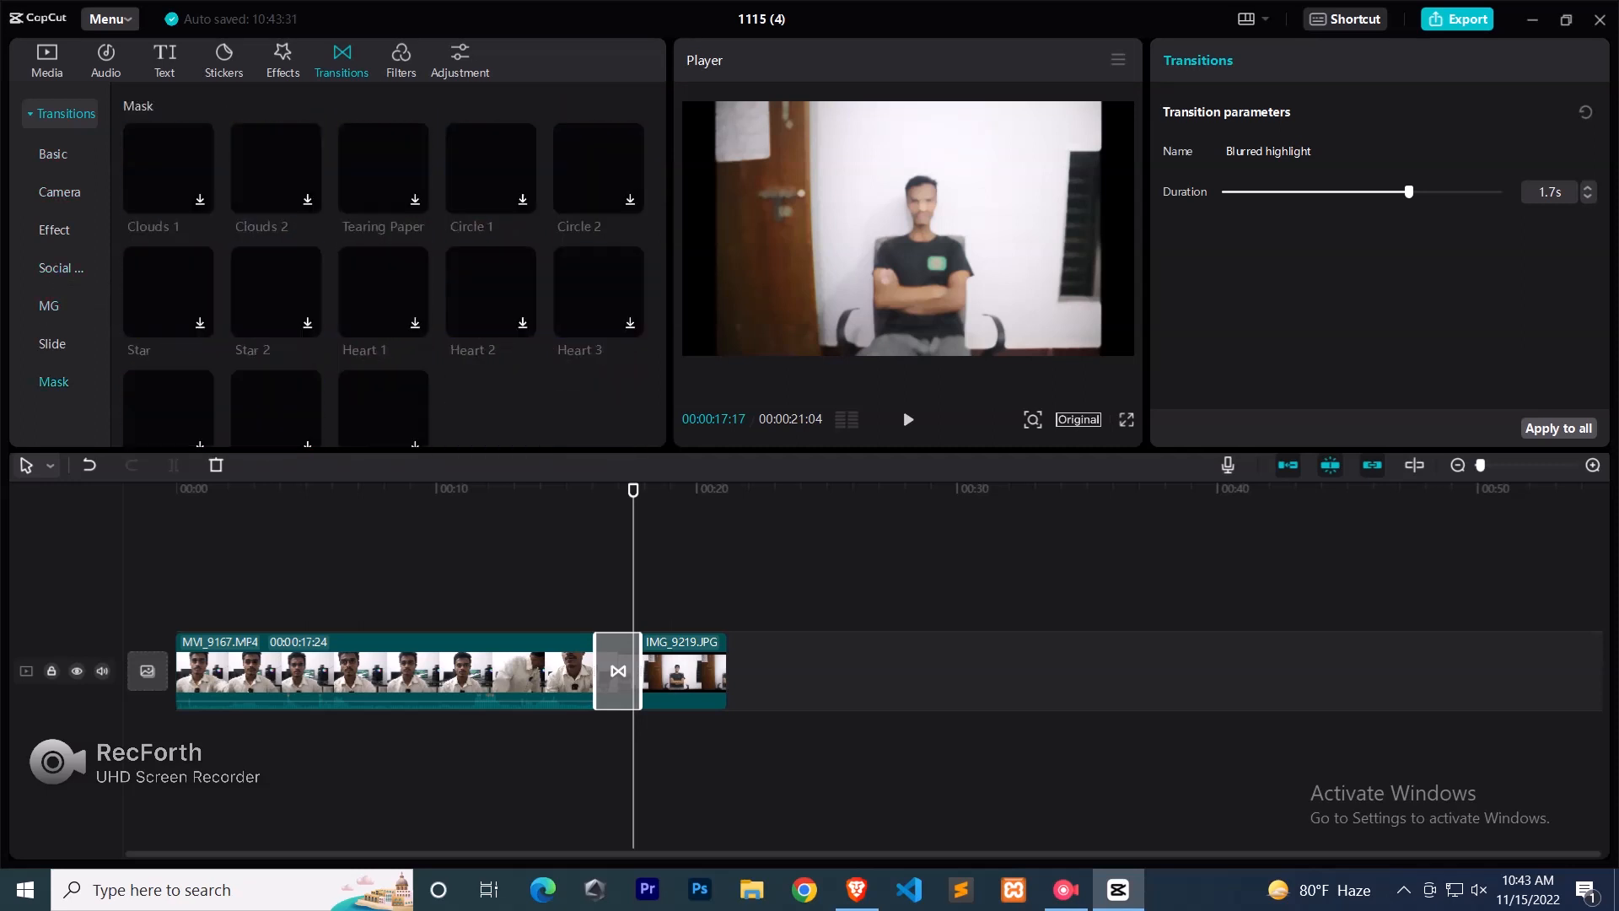
scroll(383, 261, up, 15)
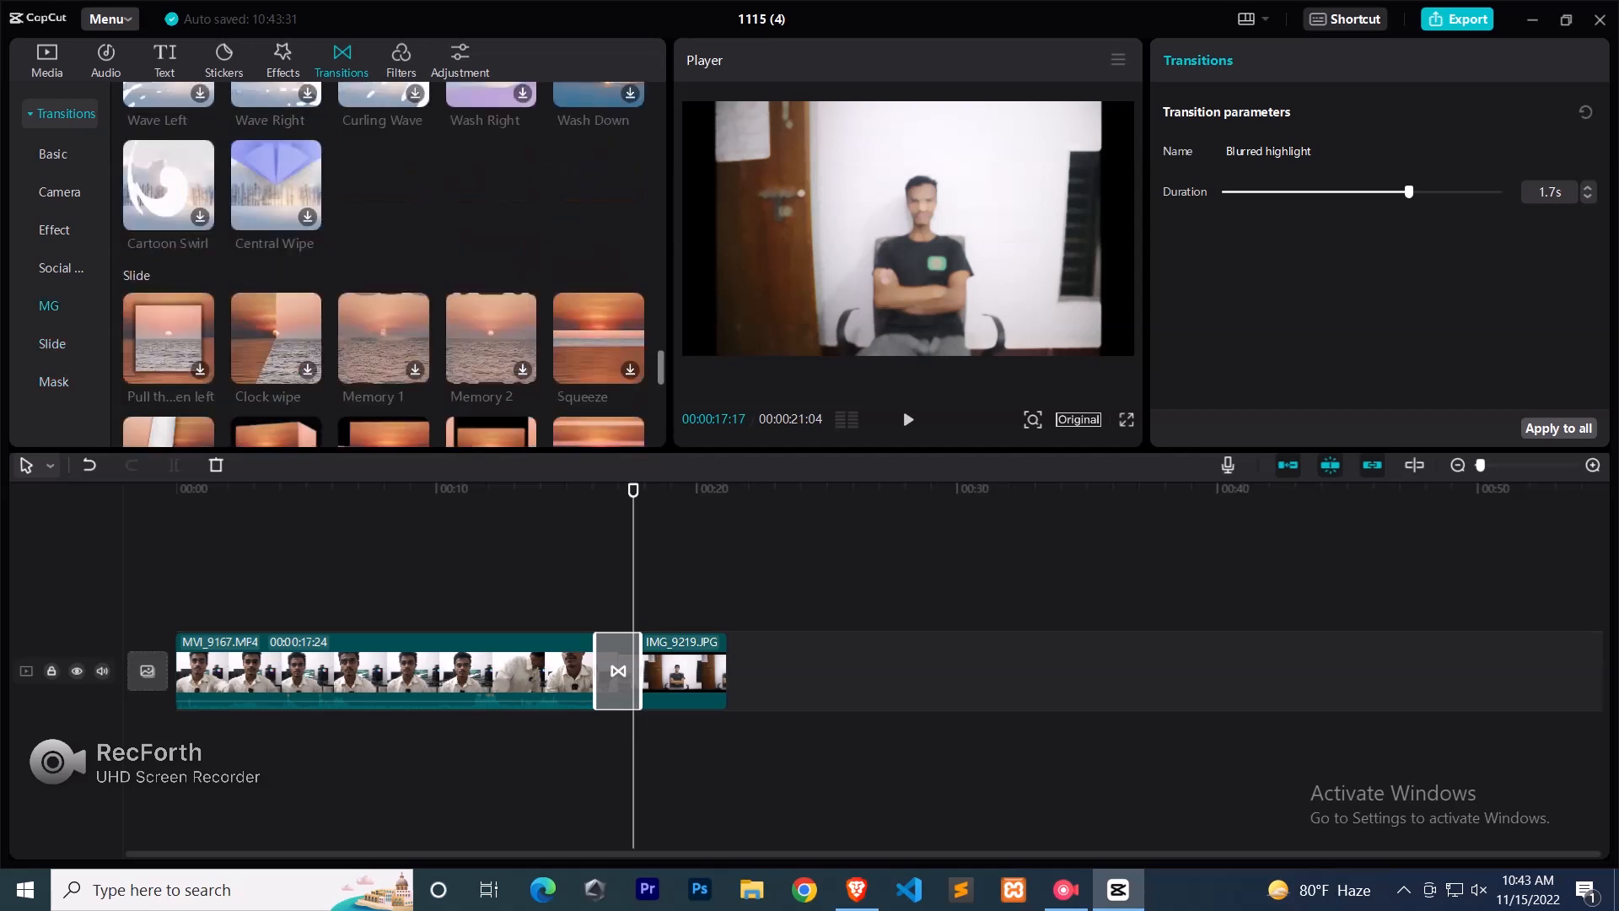
scroll(383, 261, up, 4)
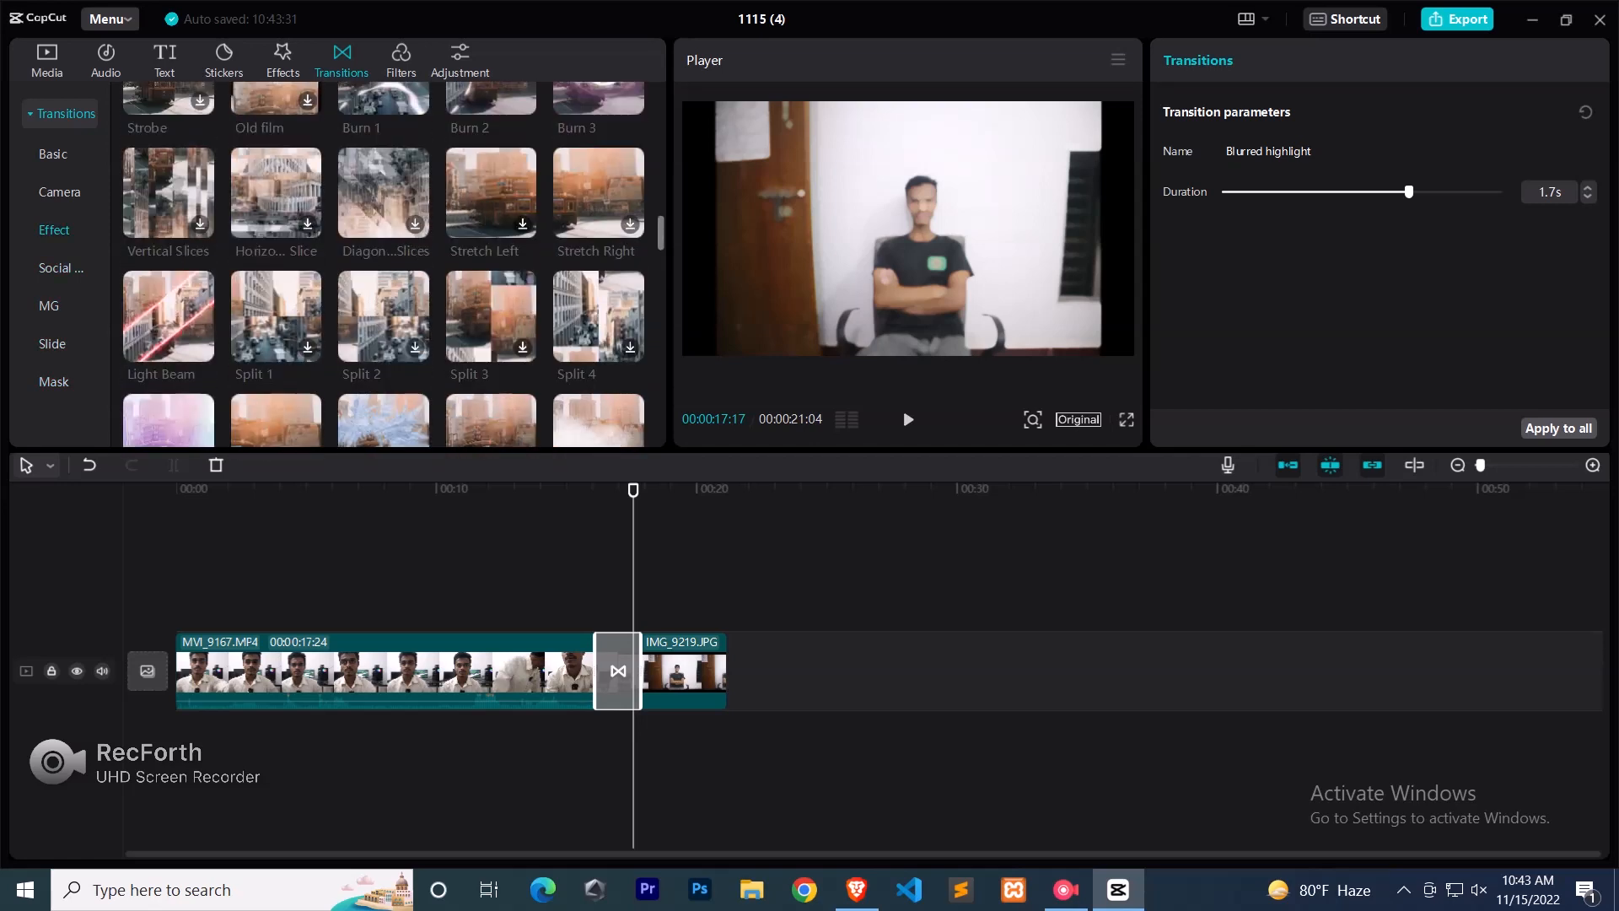
- Open the filter library and delete the Blurred highlight transition from between the clips
click(400, 60)
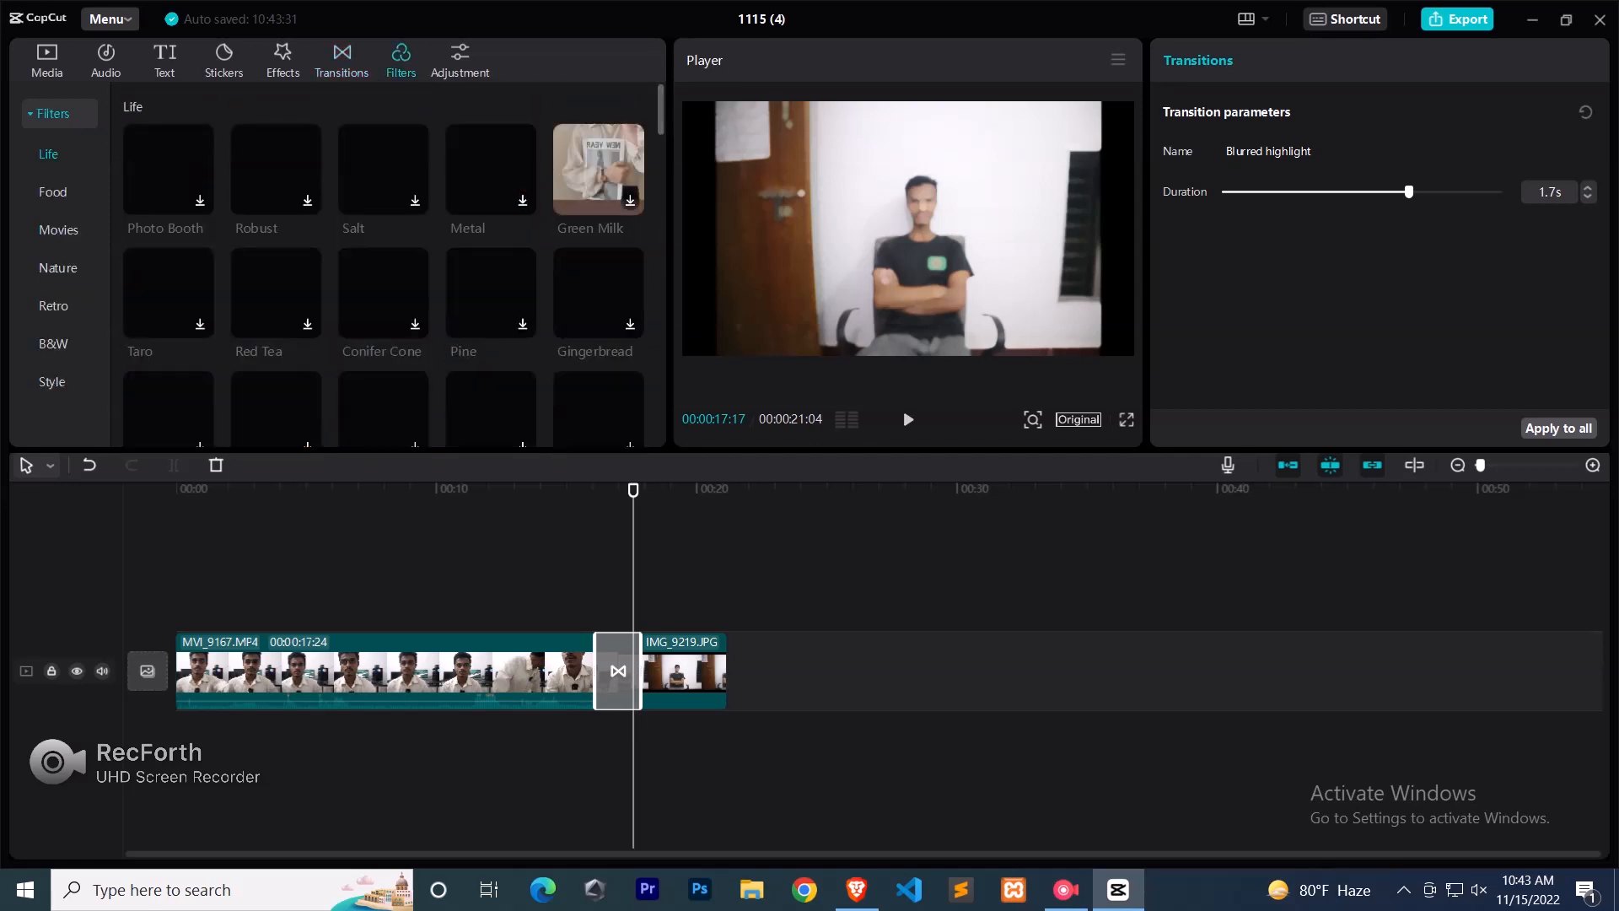
key(Delete)
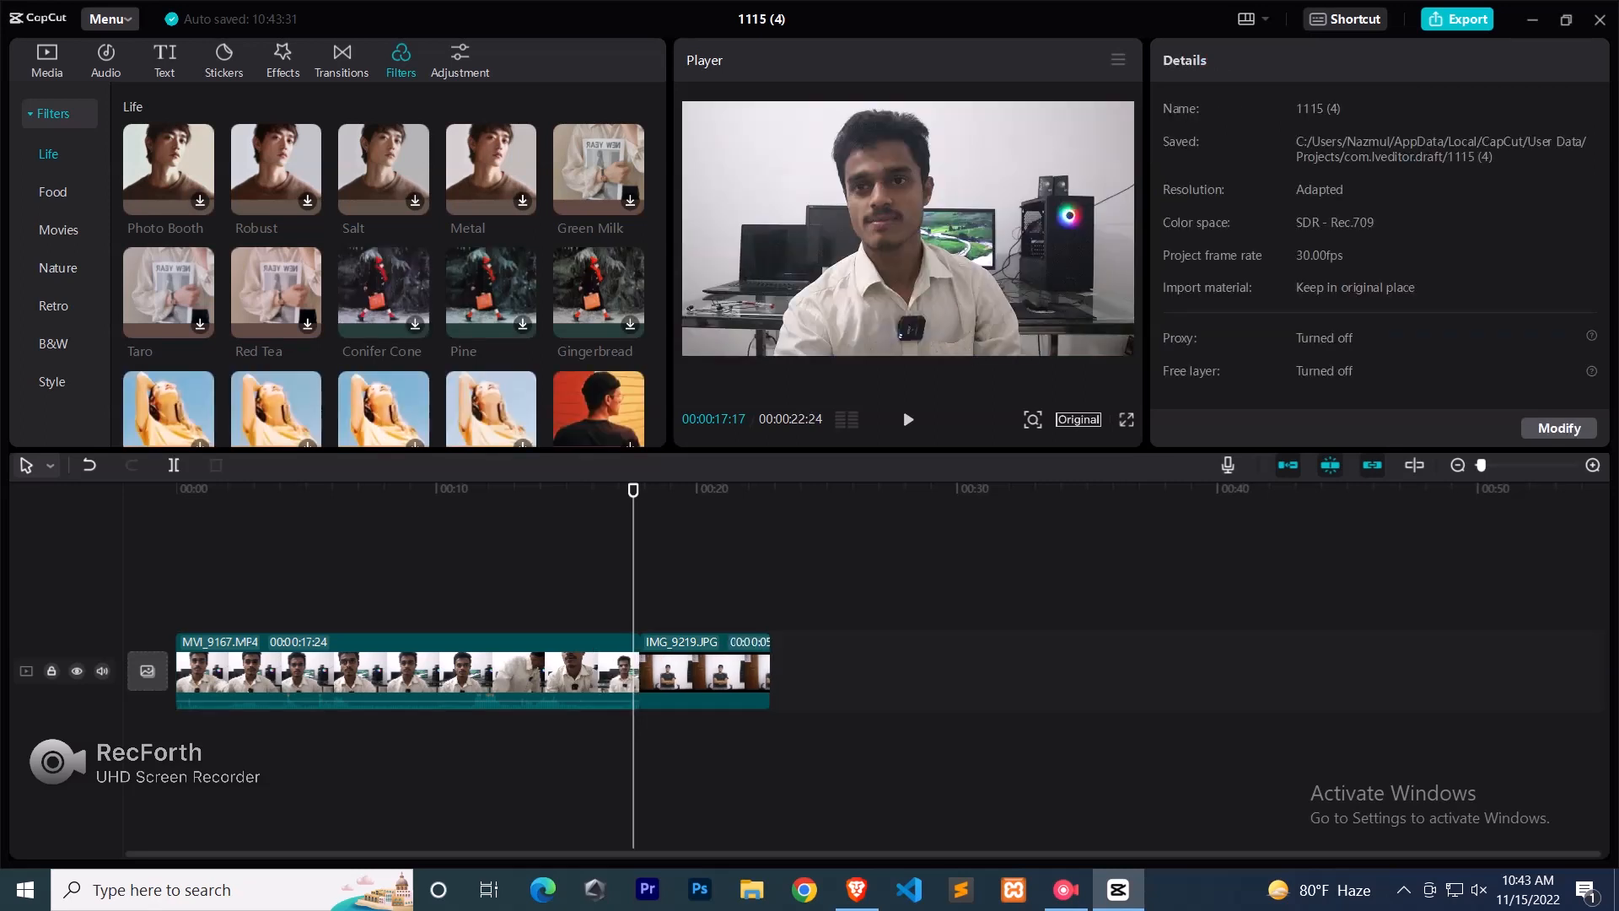
- Add the Ice filter from the Food category to the timeline at the playhead
scroll(384, 261, down, 6)
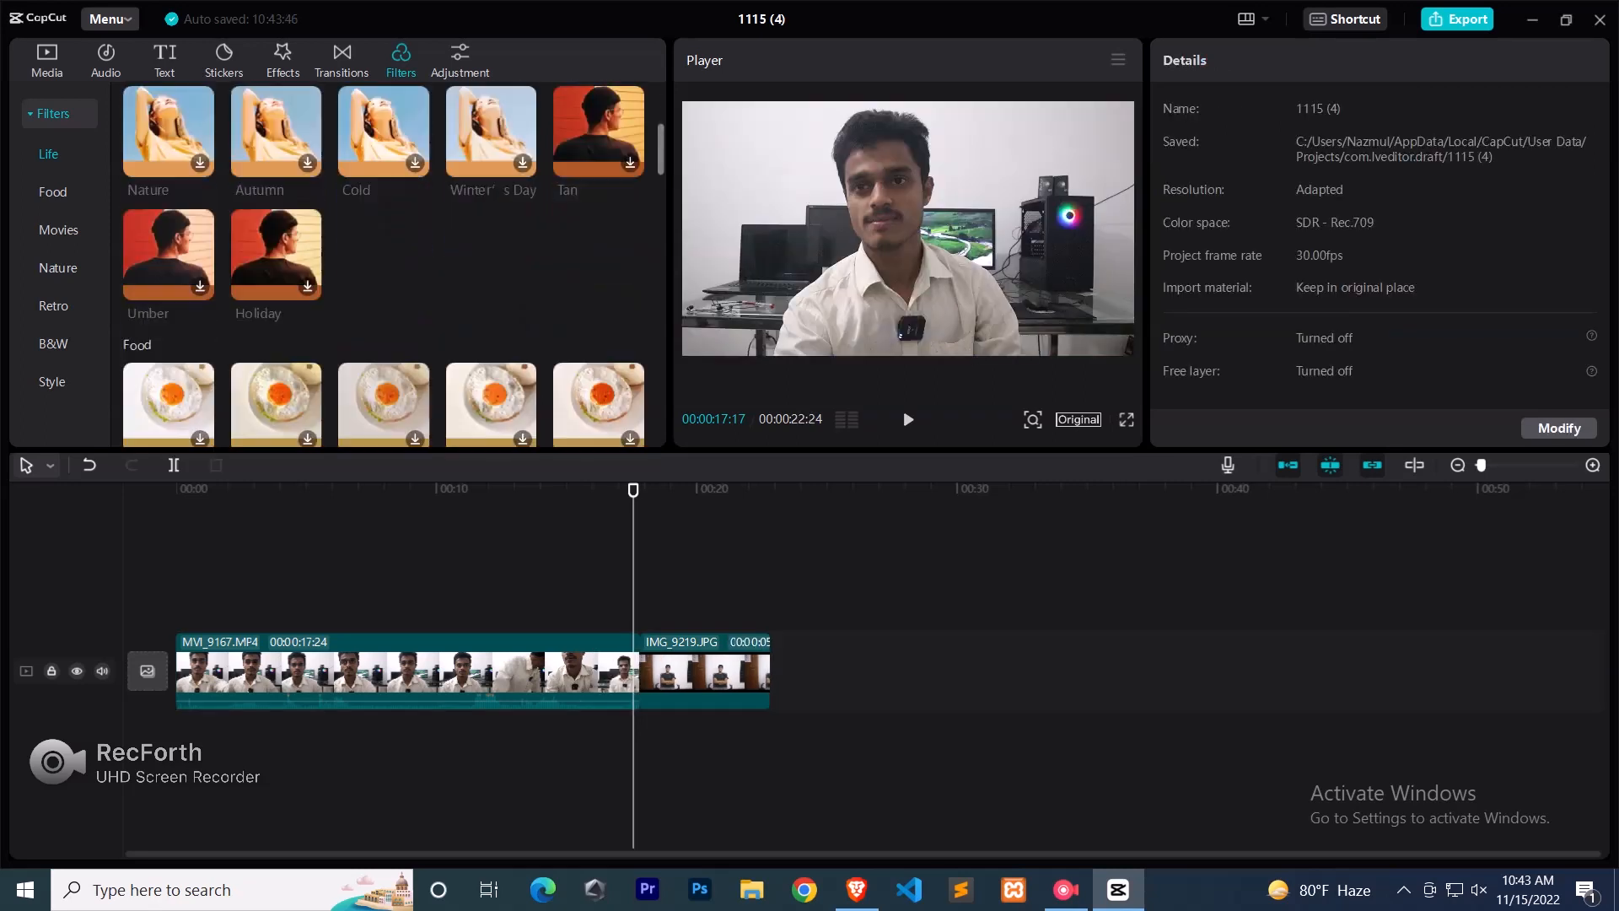
click(491, 341)
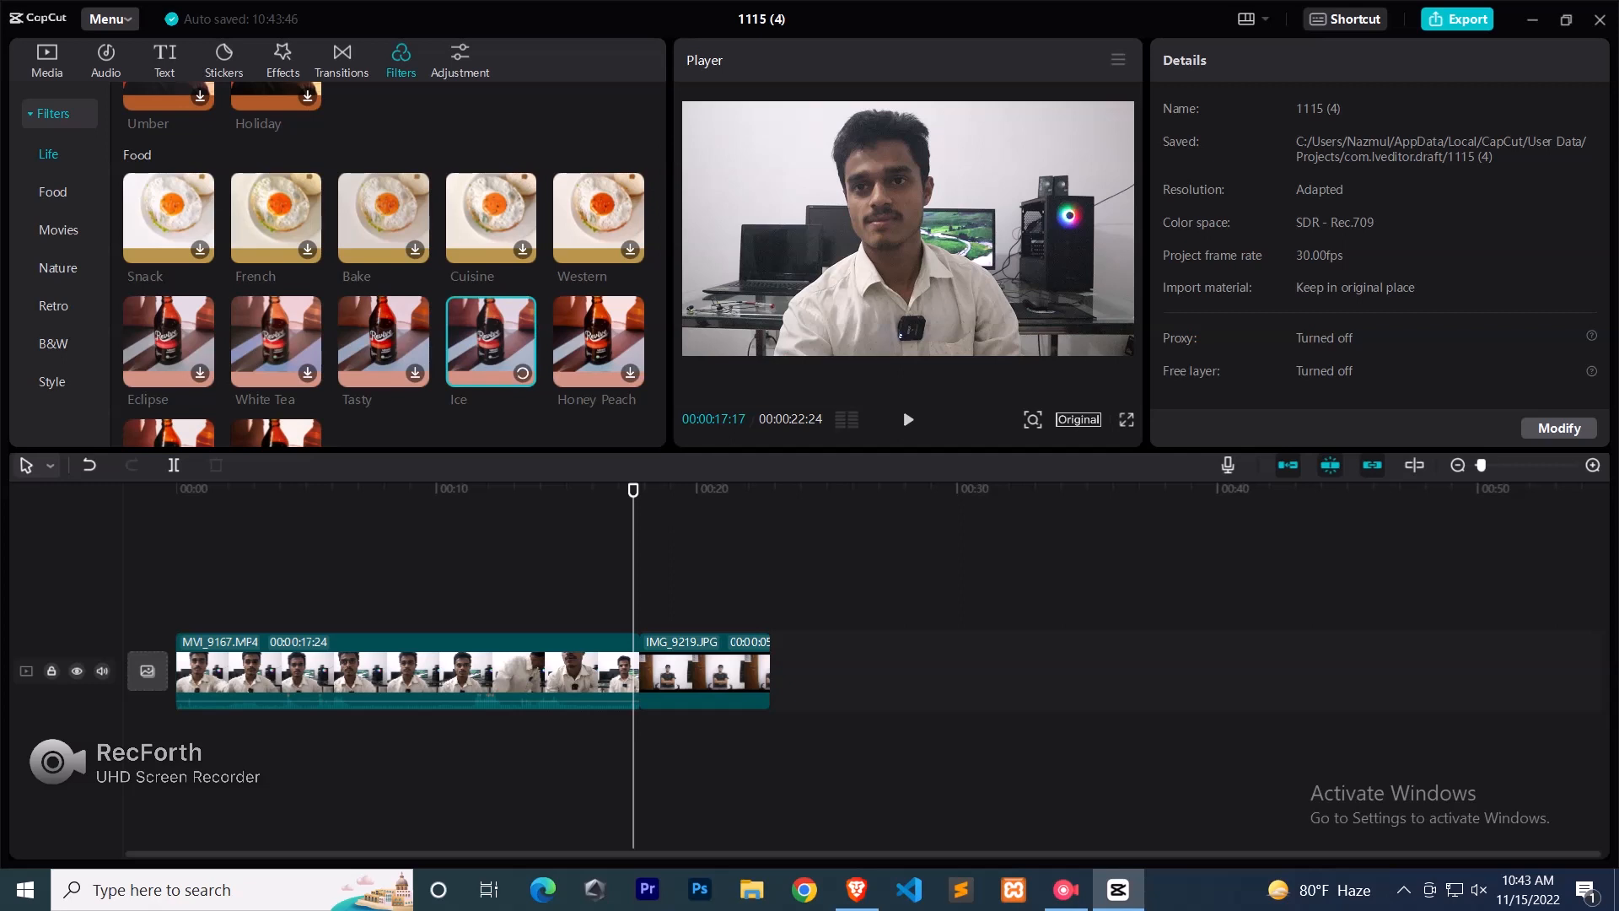
click(523, 372)
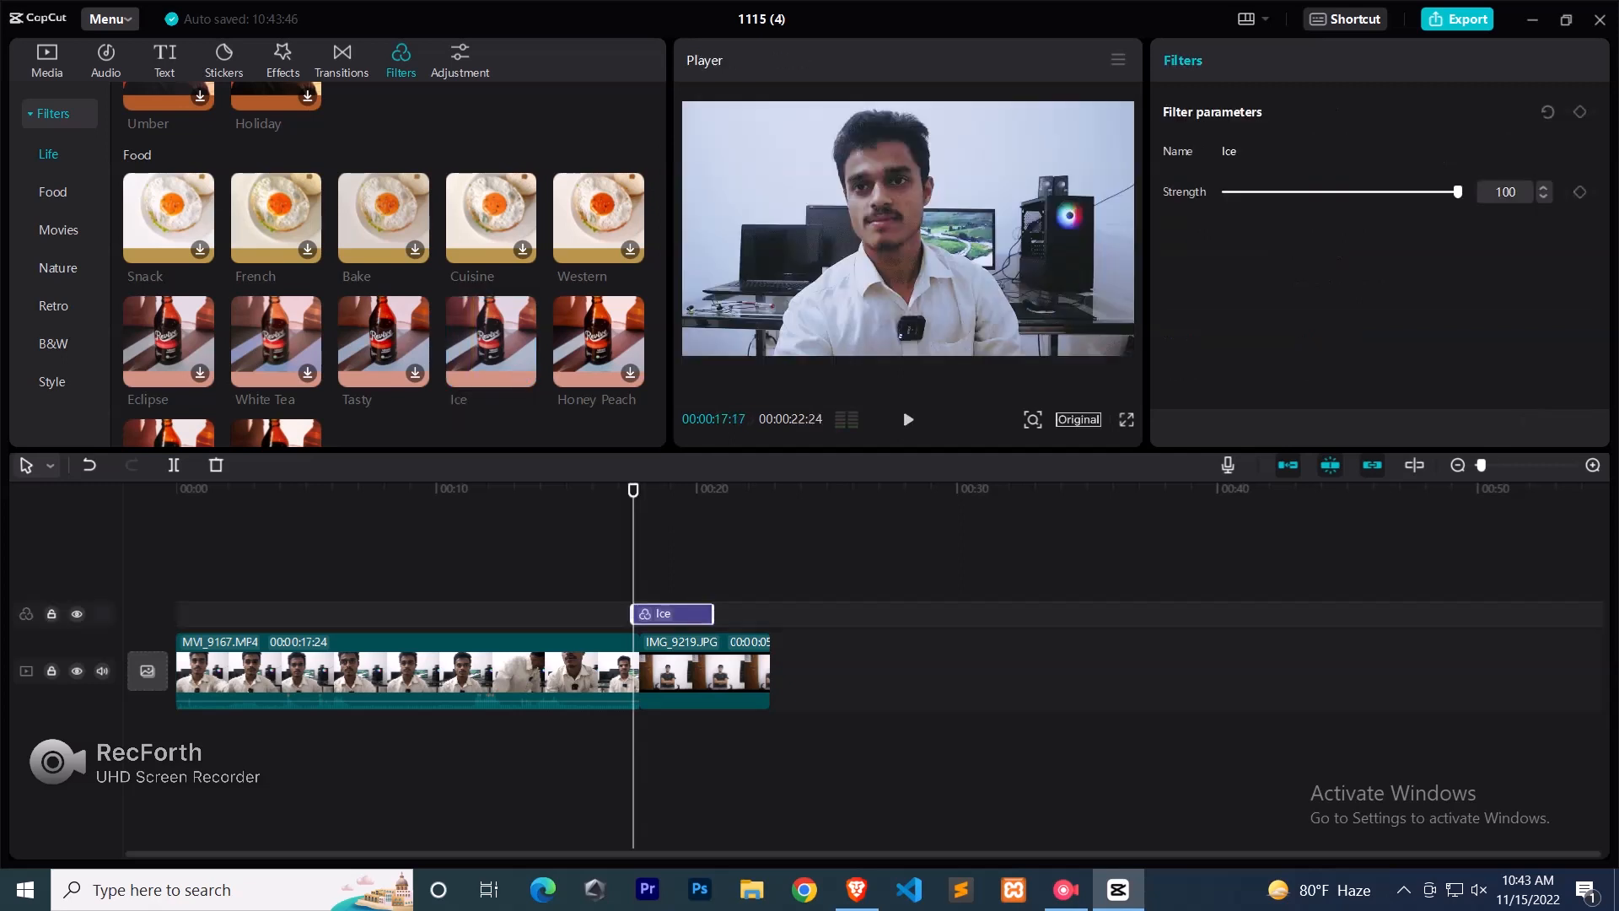
- Compare the IMG_9219.JPG clip with and without the Ice filter by hiding and showing the filter track
drag(633, 490, 646, 490)
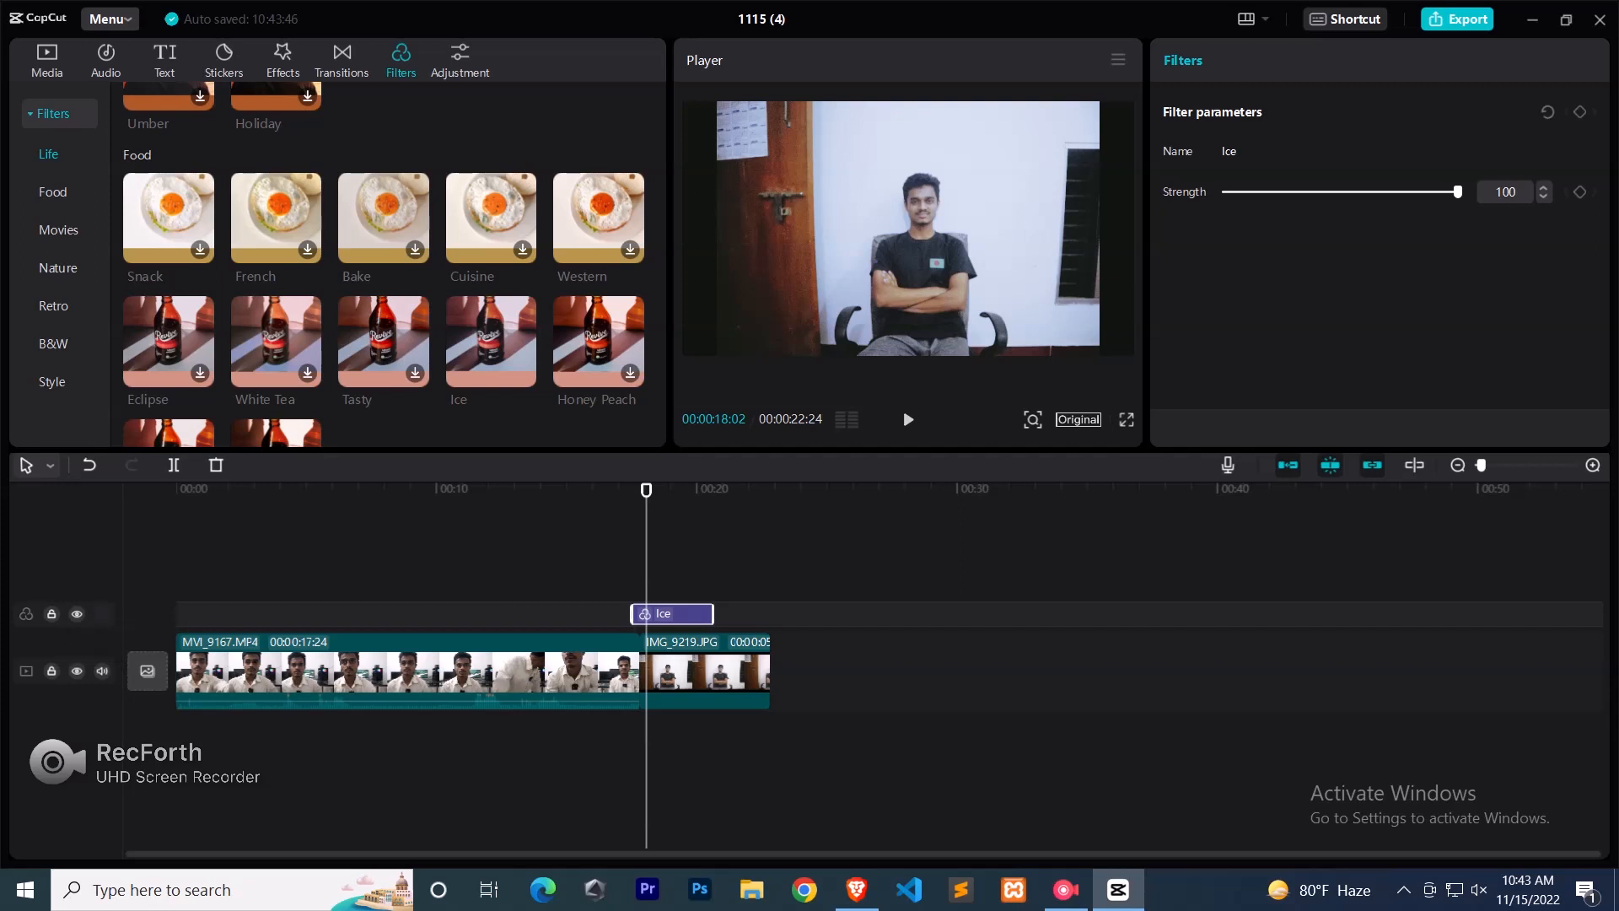
click(77, 613)
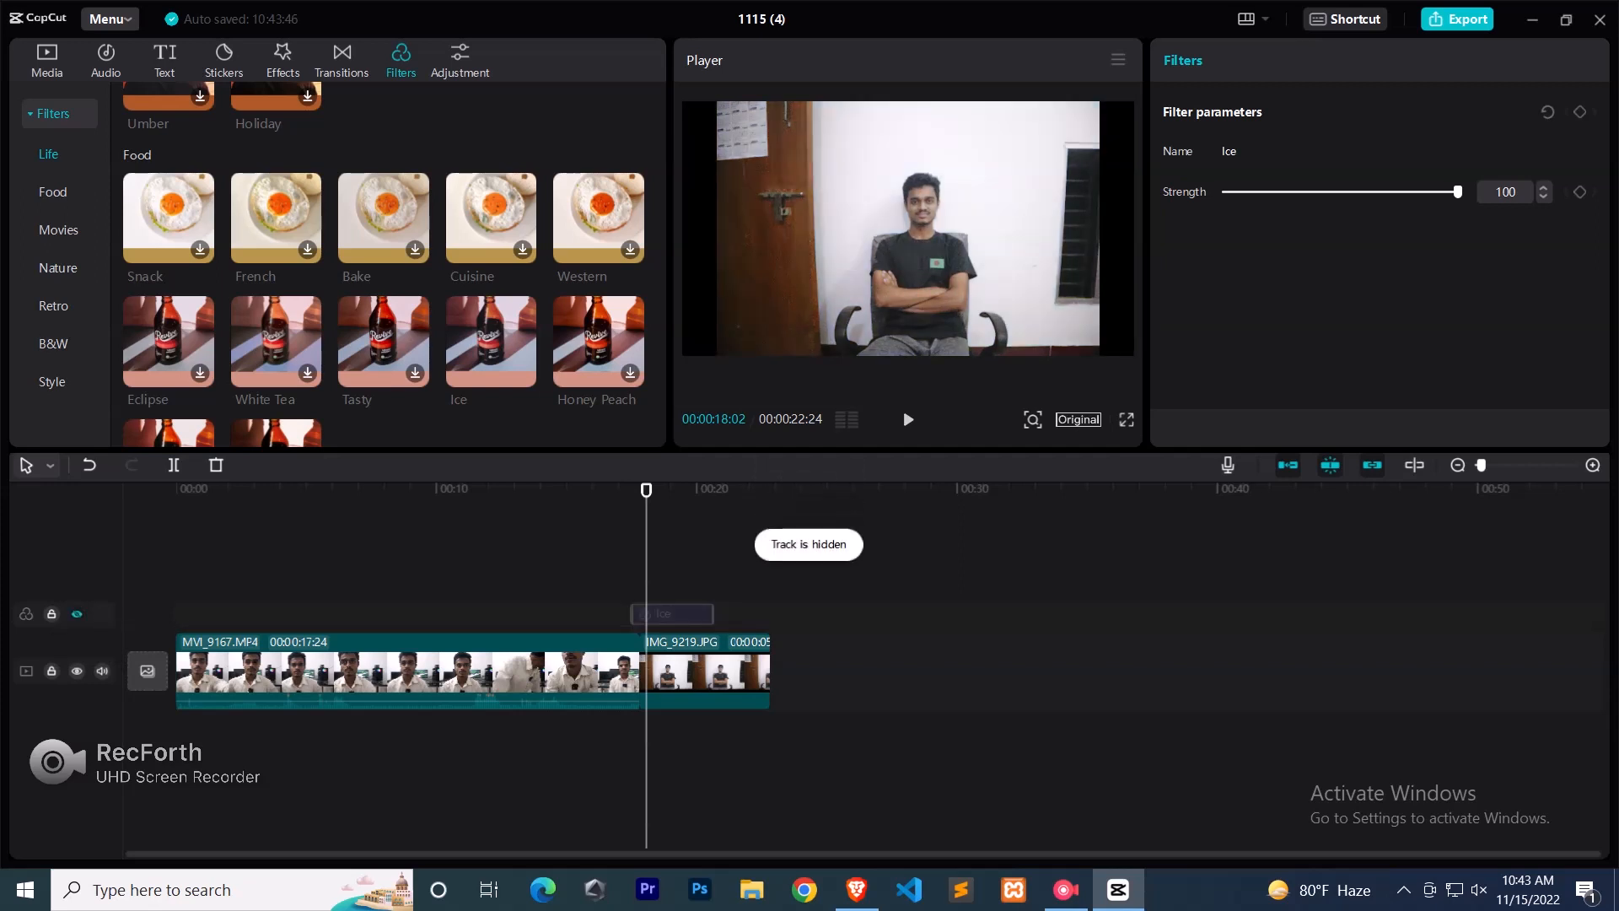
click(76, 613)
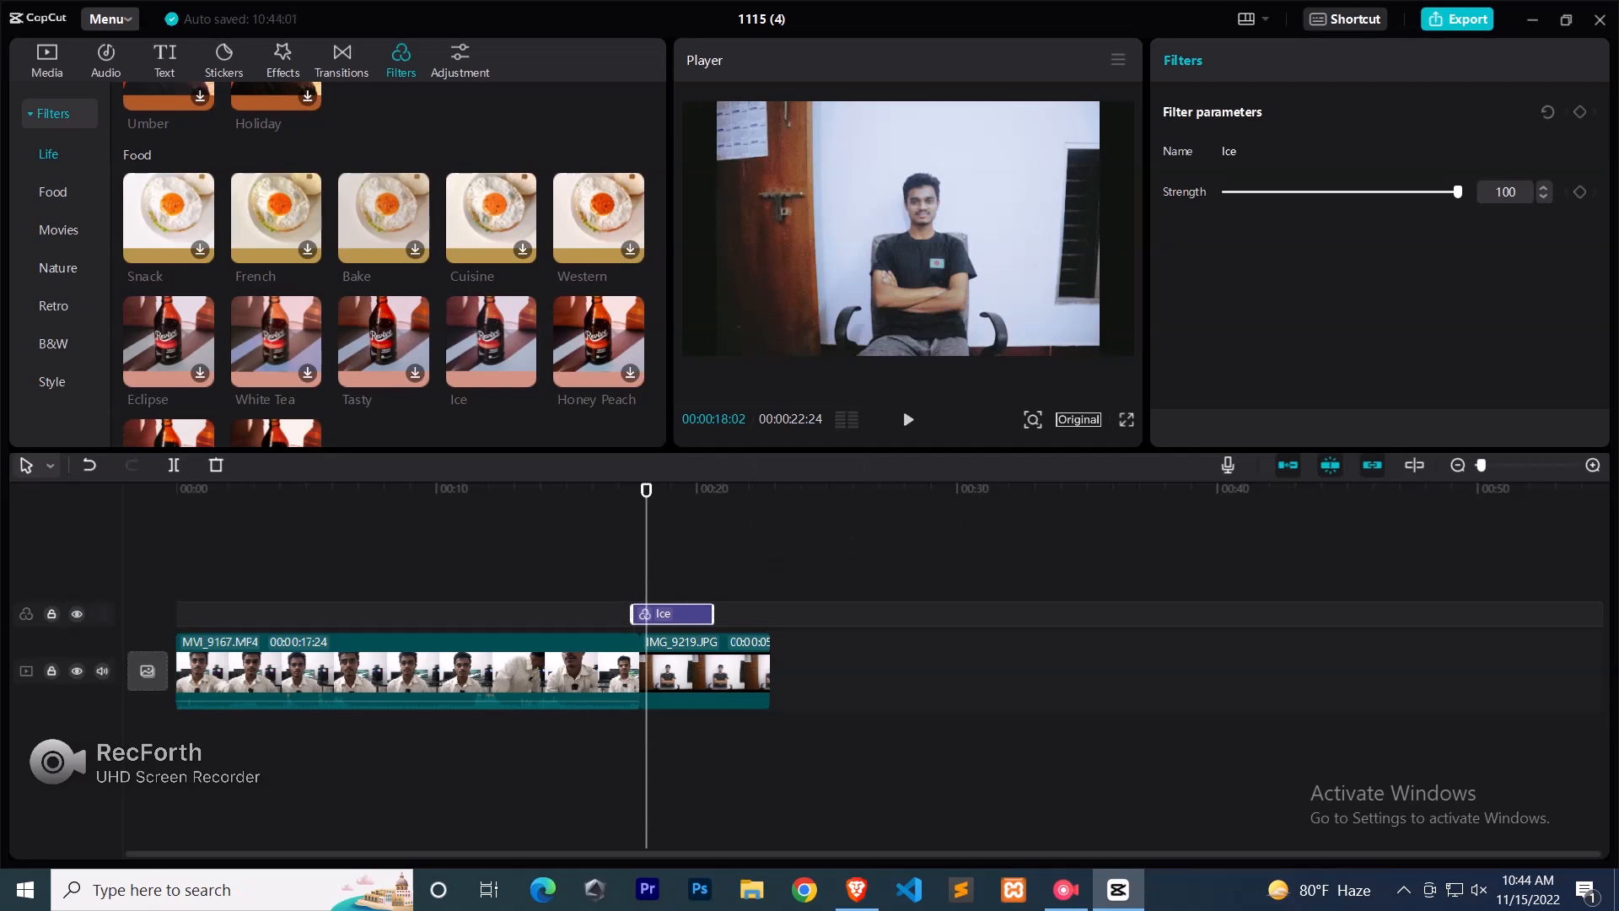
- Delete the Ice filter from the timeline, and browse the remaining filter categories
mouse_move(1456, 191)
mouse_down()
mouse_move(1225, 191)
mouse_move(1457, 191)
mouse_up()
key(Delete)
scroll(393, 264, down, 10)
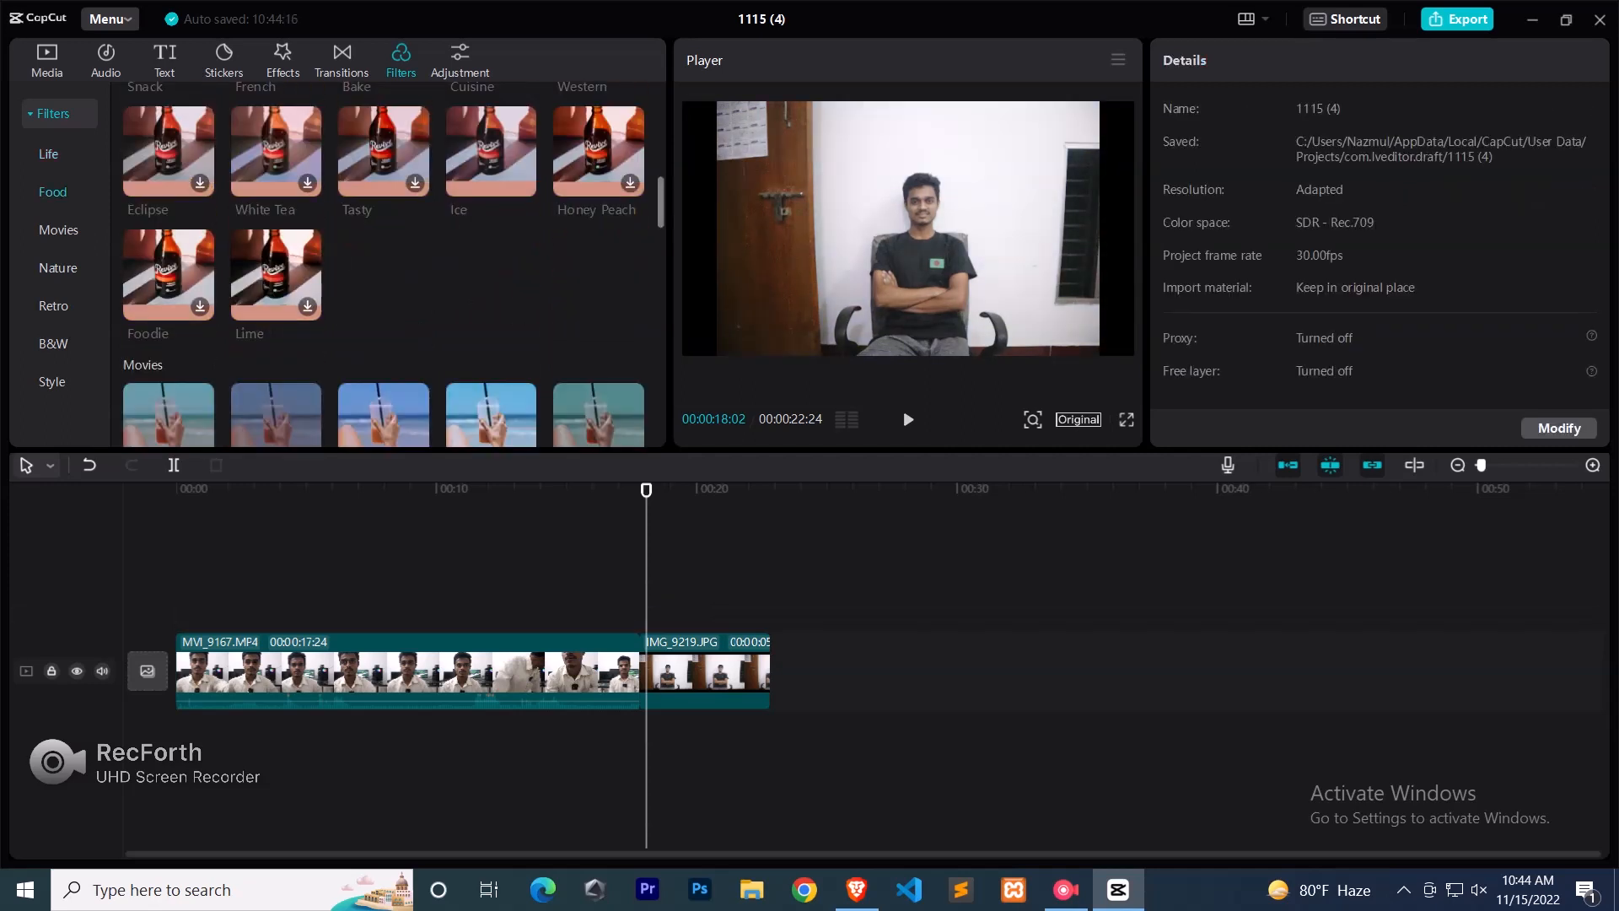
scroll(392, 264, down, 6)
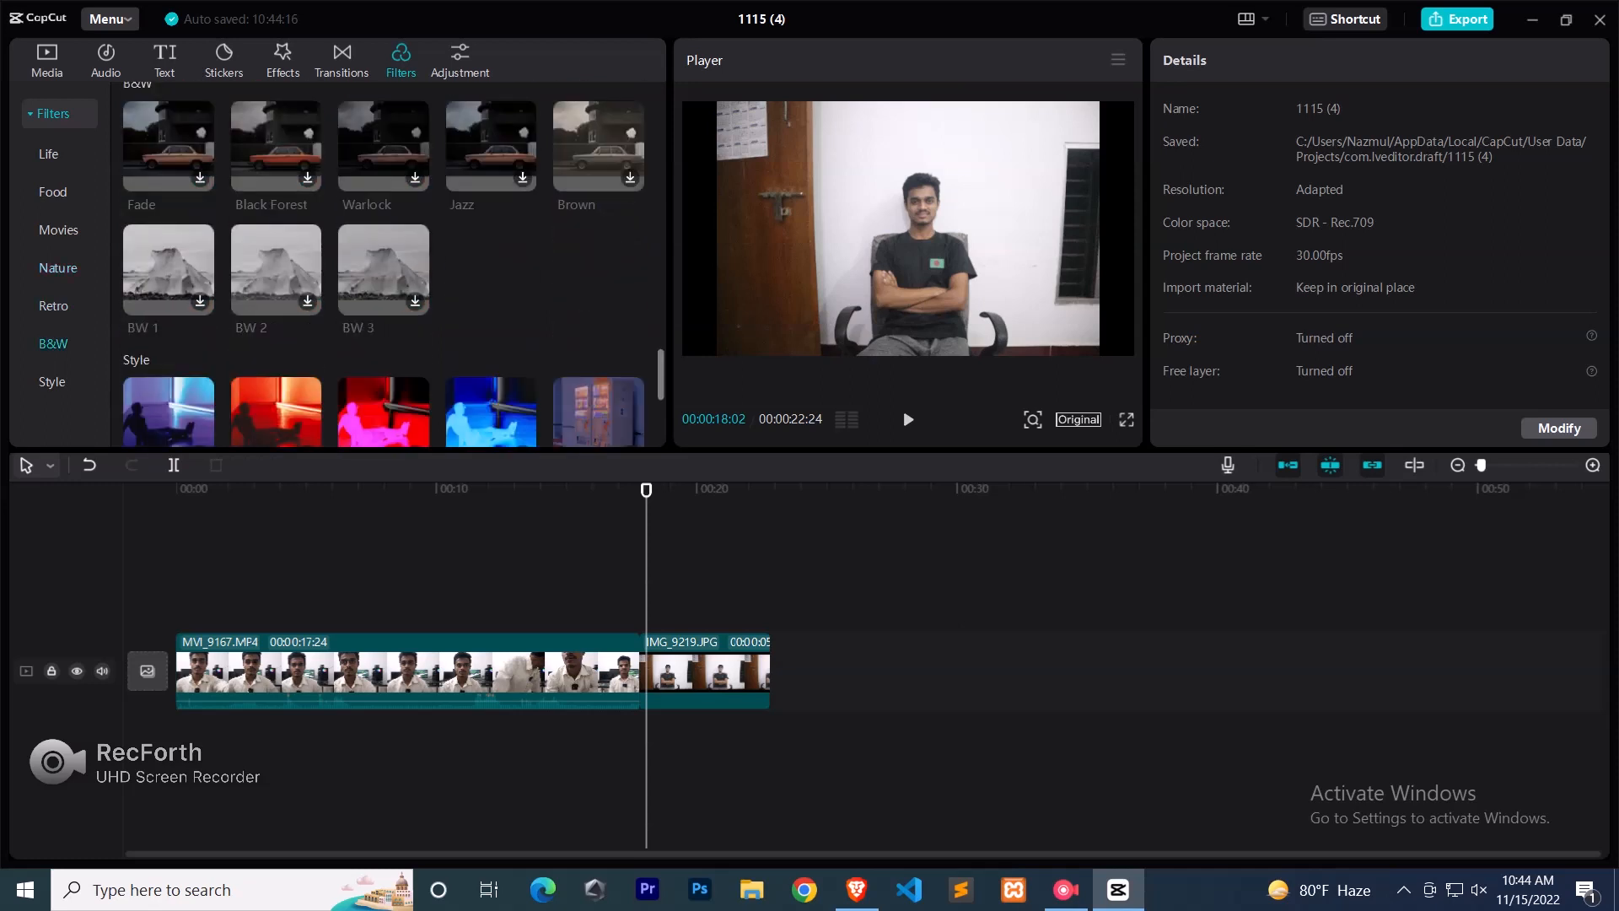
scroll(393, 264, up, 15)
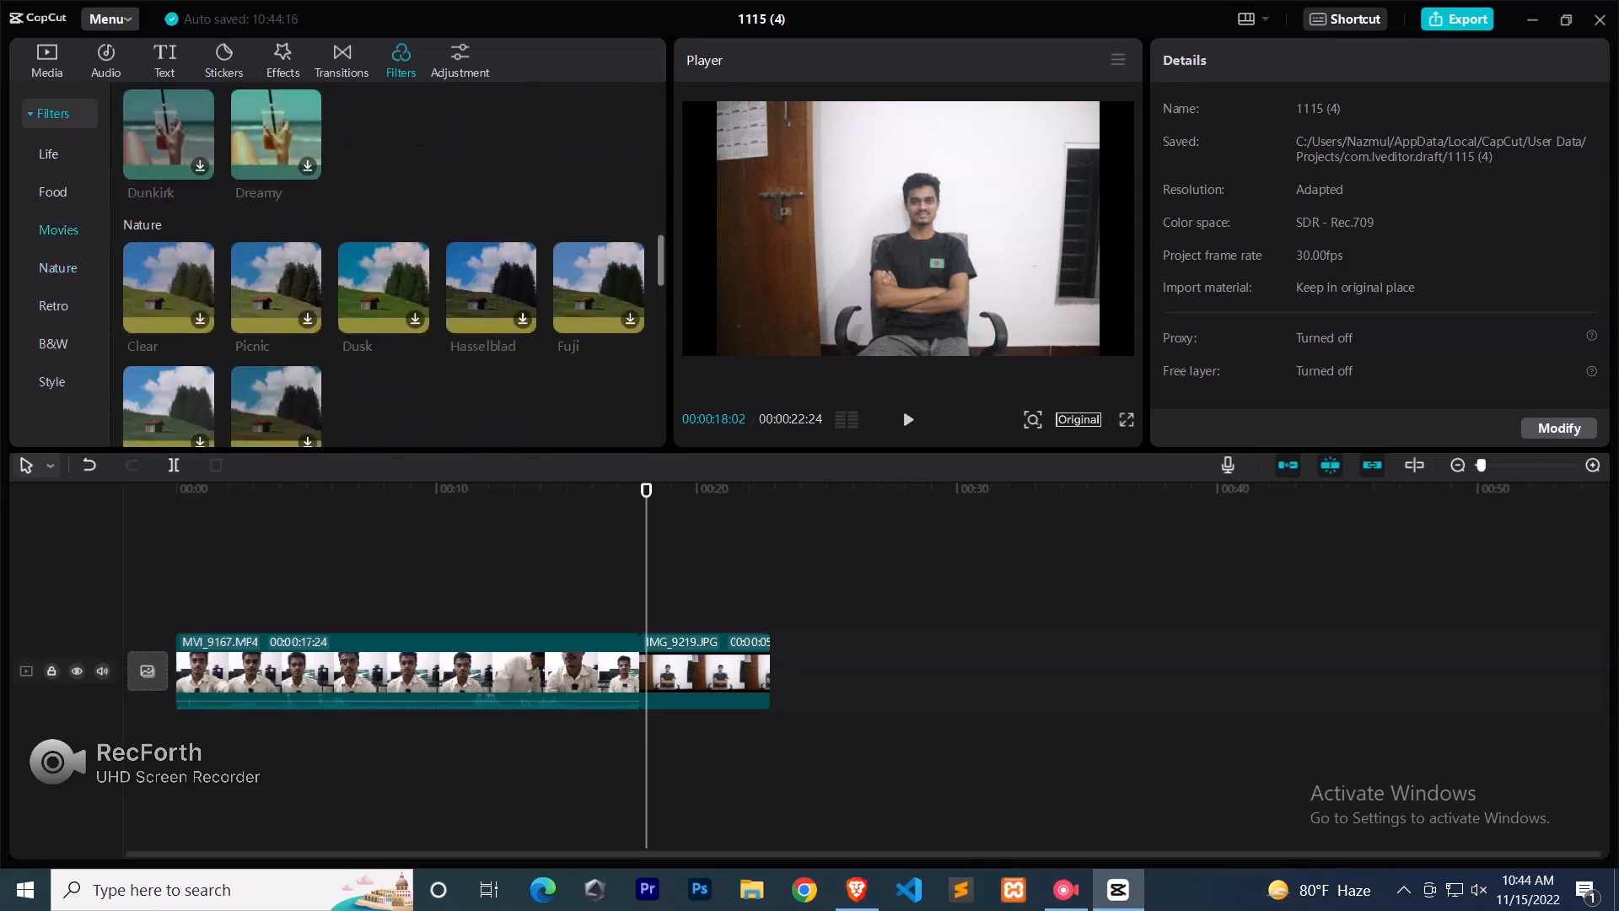
- Add a custom adjustment over the IMG_9219.JPG clip, and move the playhead to 00:00:20:08
click(458, 61)
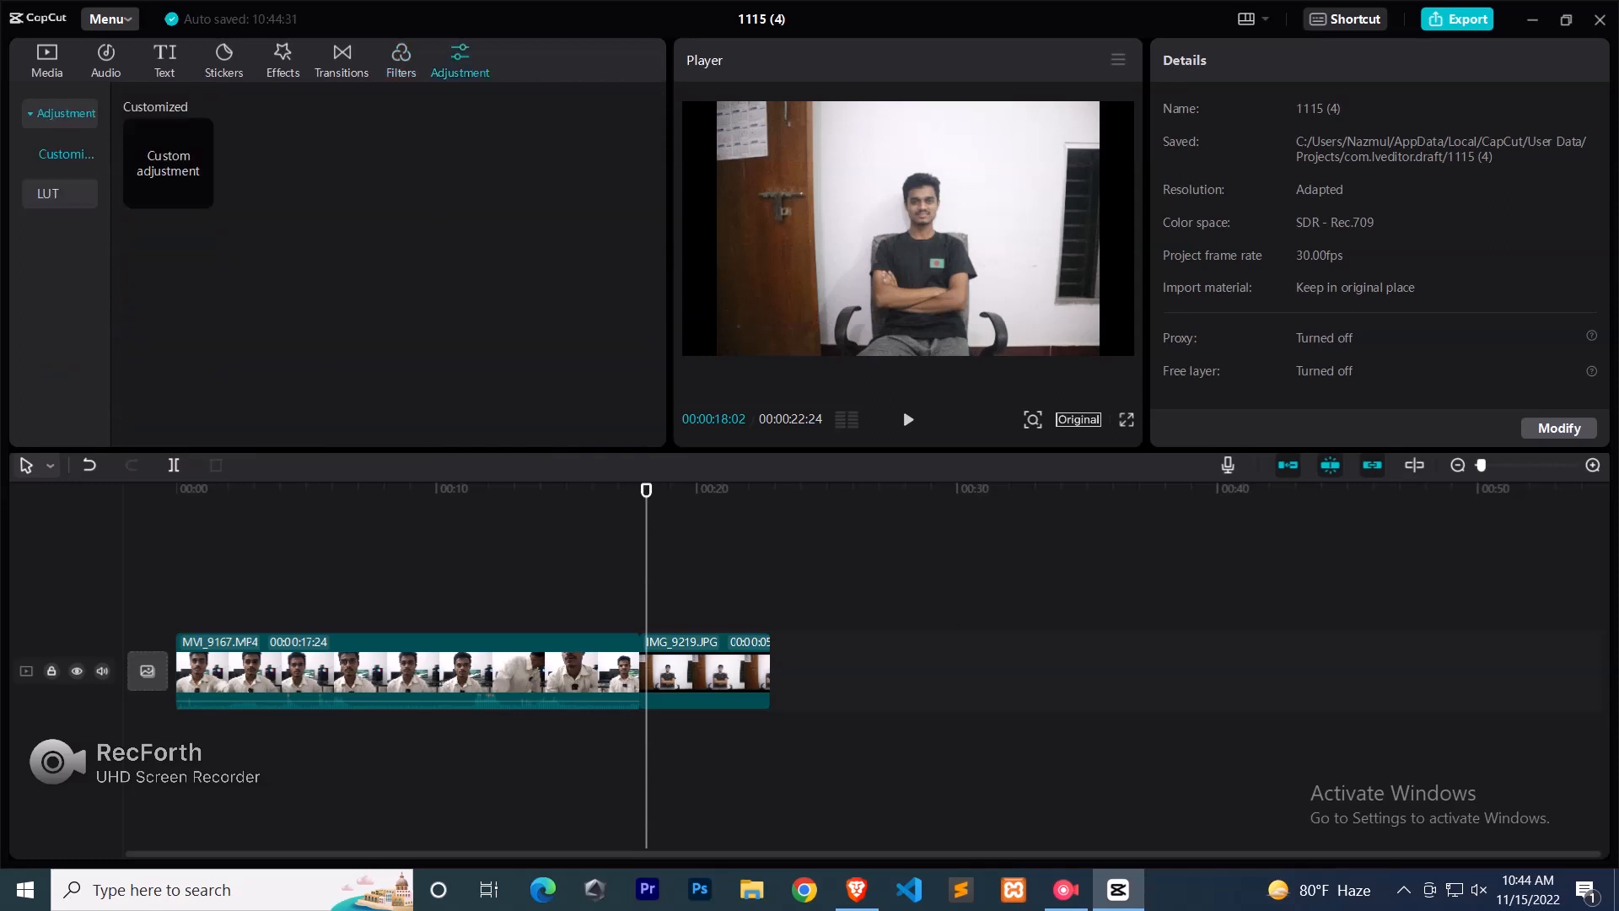
mouse_move(168, 163)
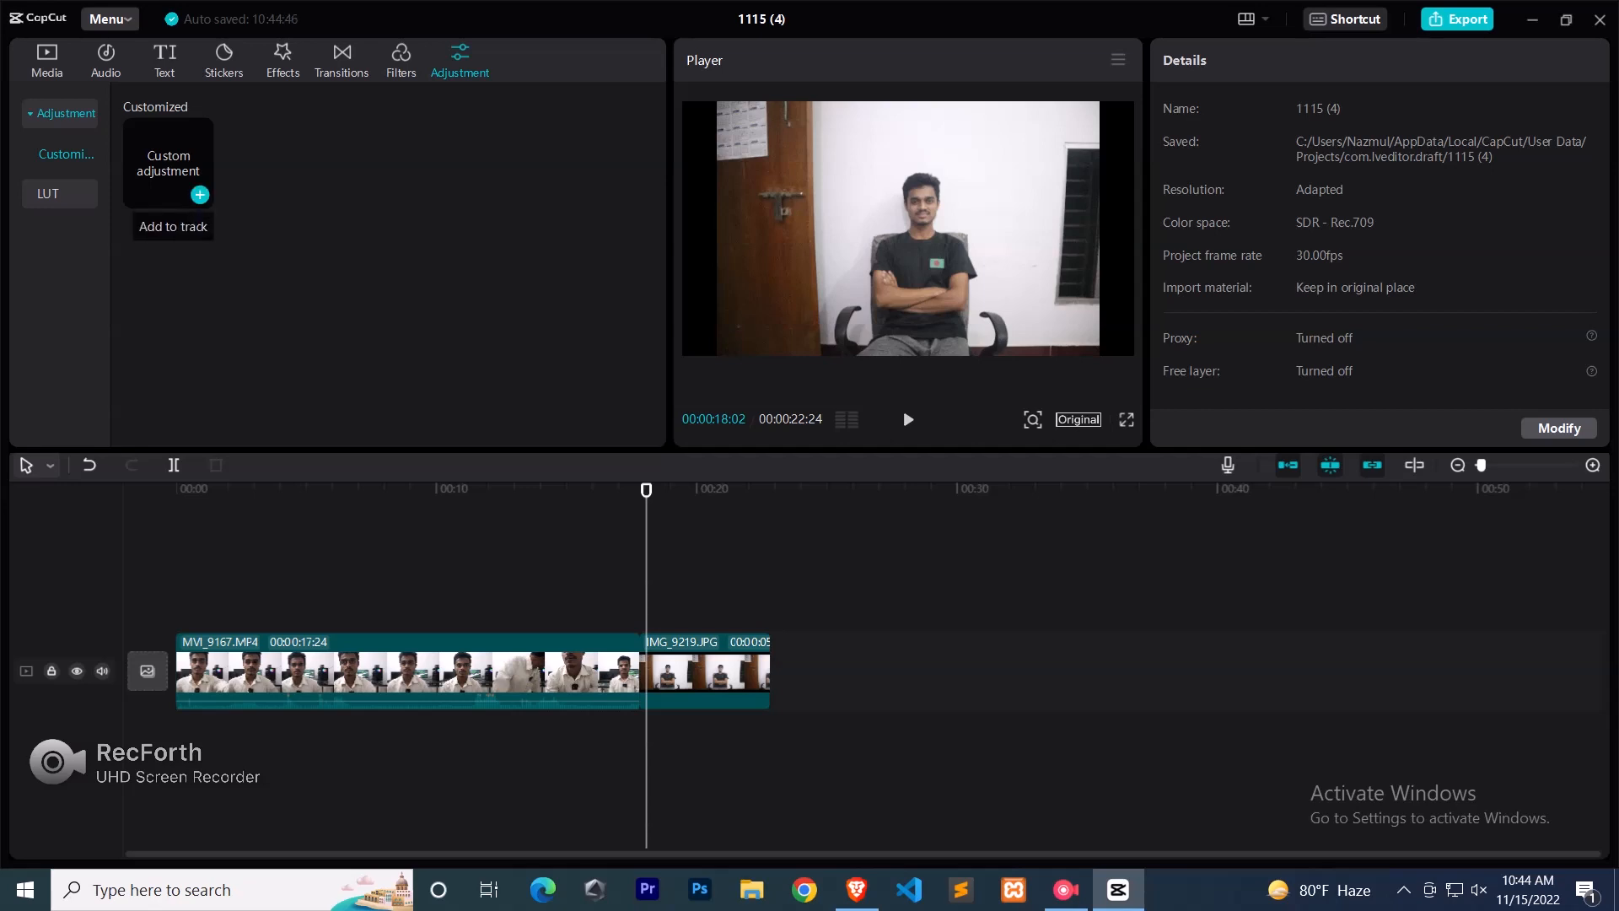
click(200, 195)
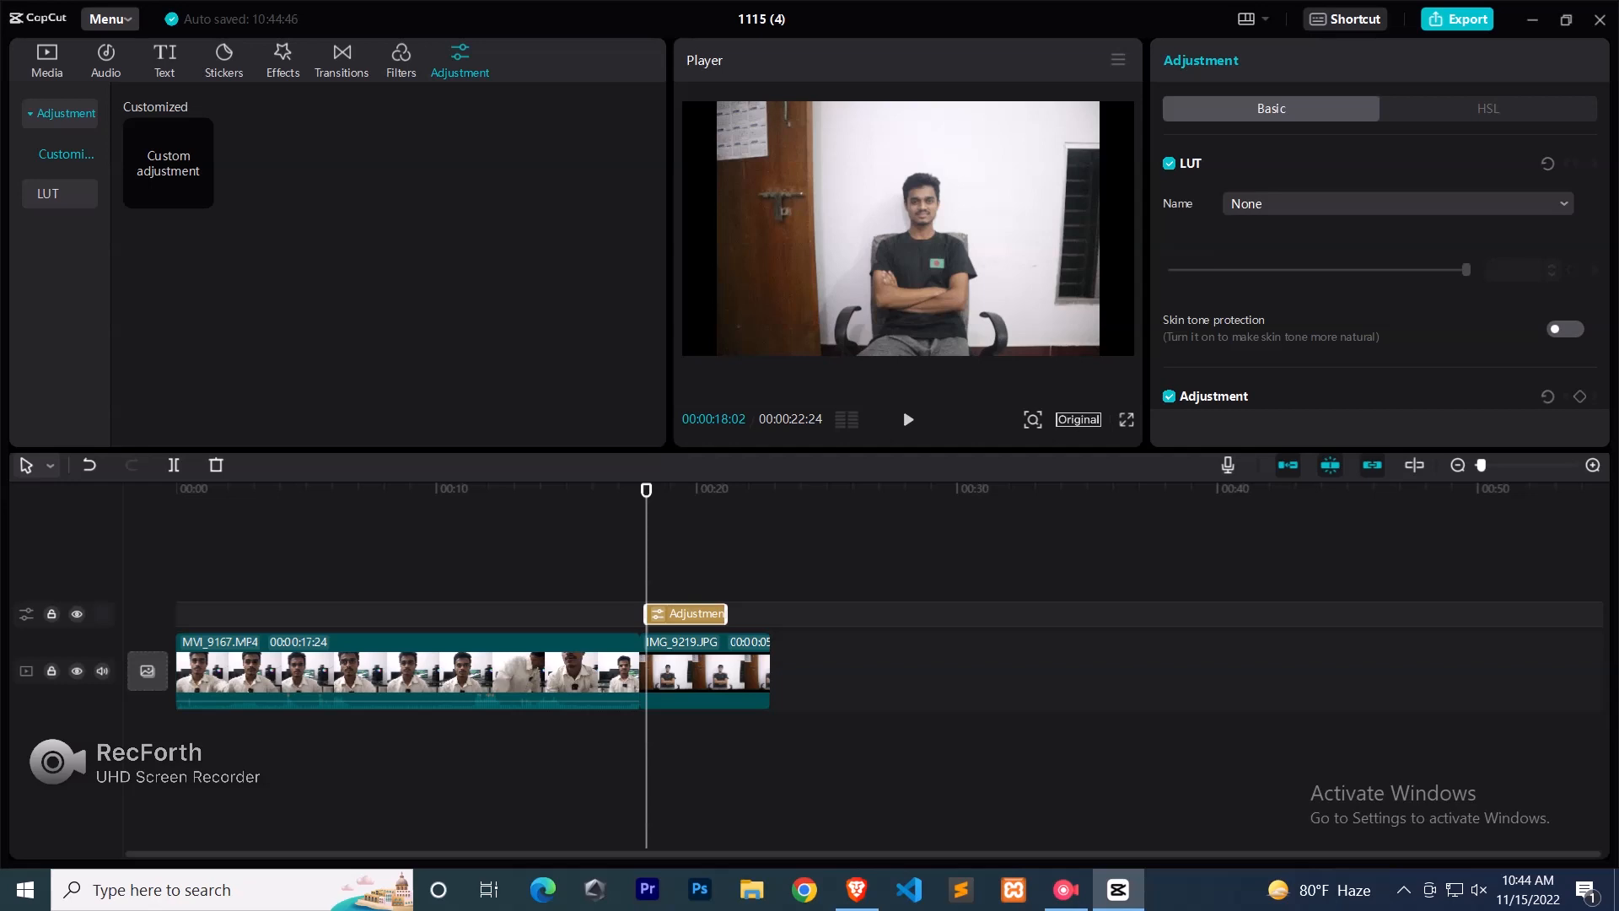
drag(646, 490, 703, 490)
- Look through the custom adjustment's color, lightness and effects parameters, and set its Contrast to 43
scroll(1378, 245, down, 9)
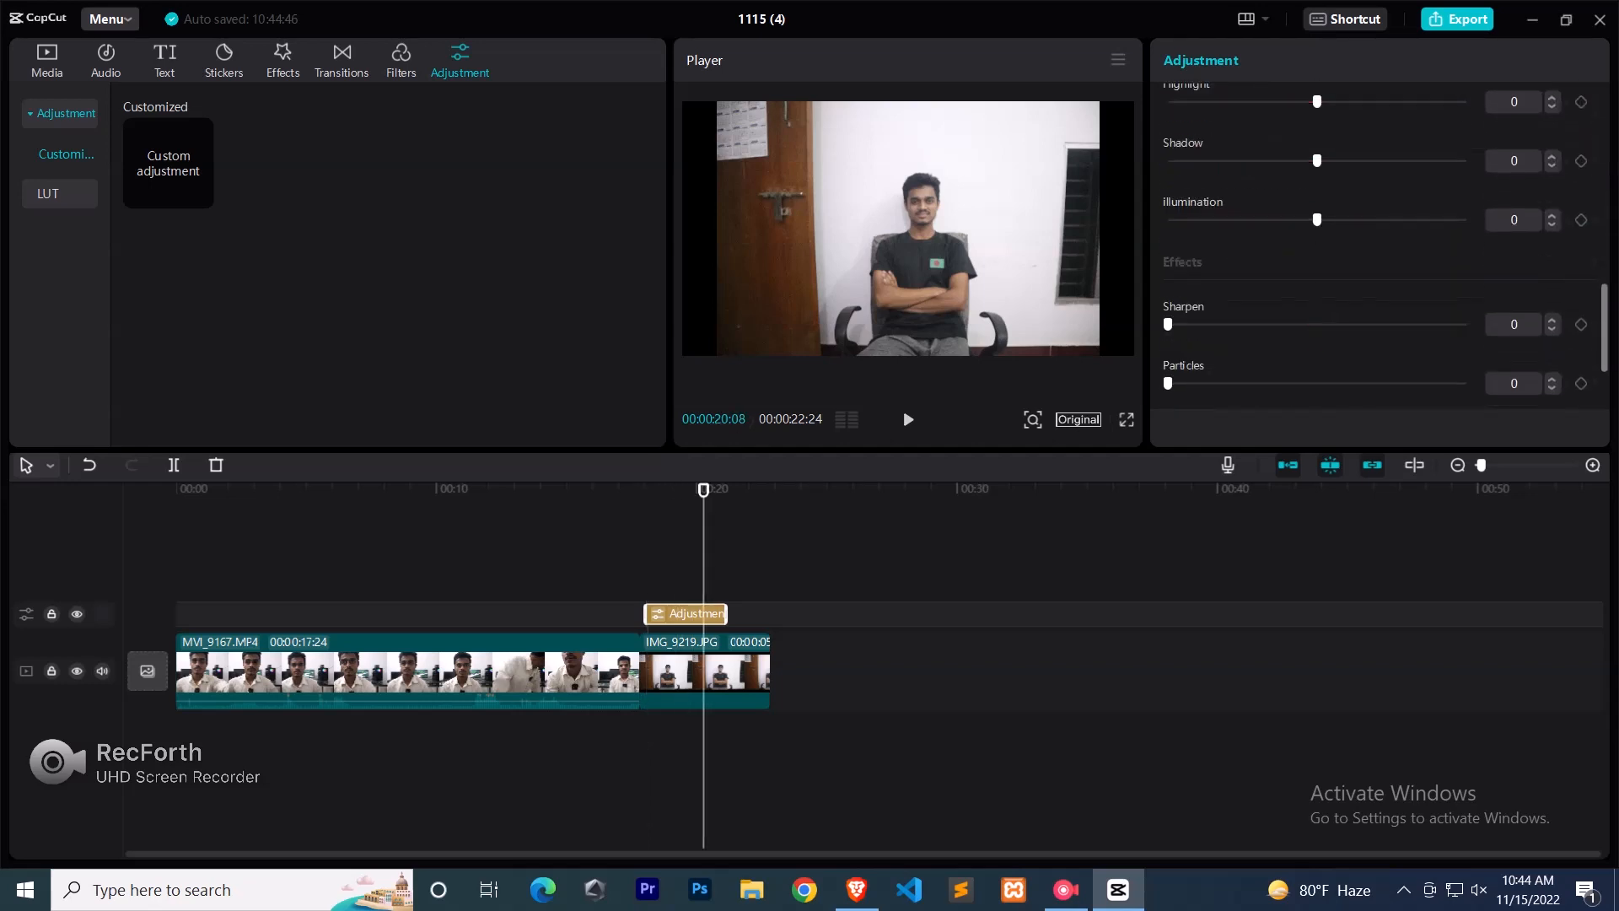
scroll(1379, 245, up, 8)
scroll(1476, 237, down, 5)
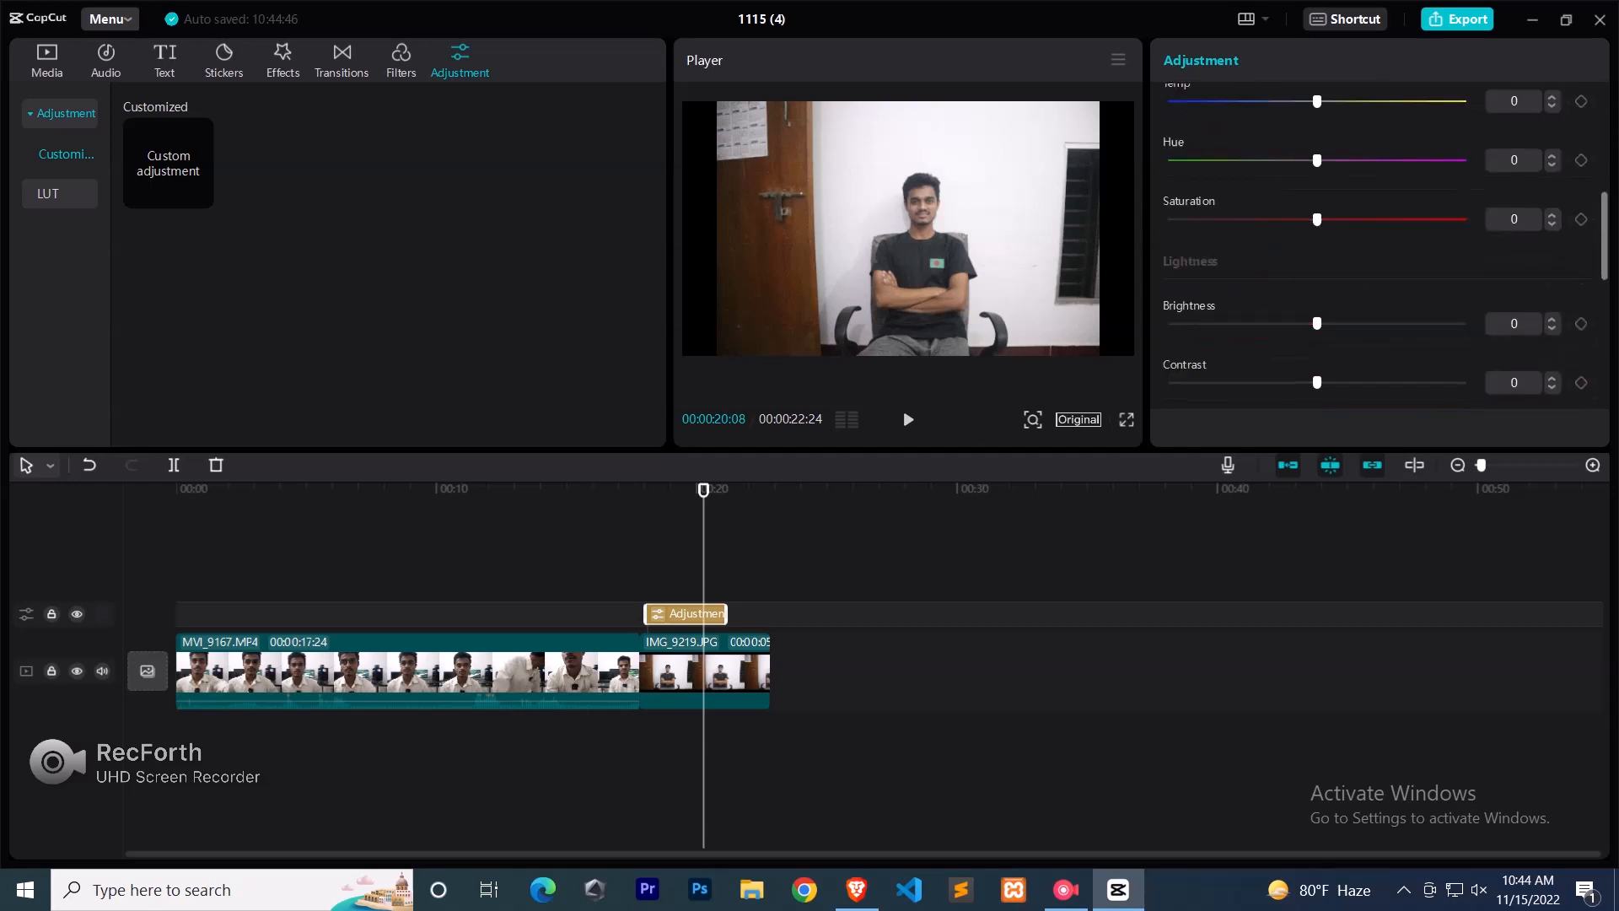
scroll(1476, 238, up, 3)
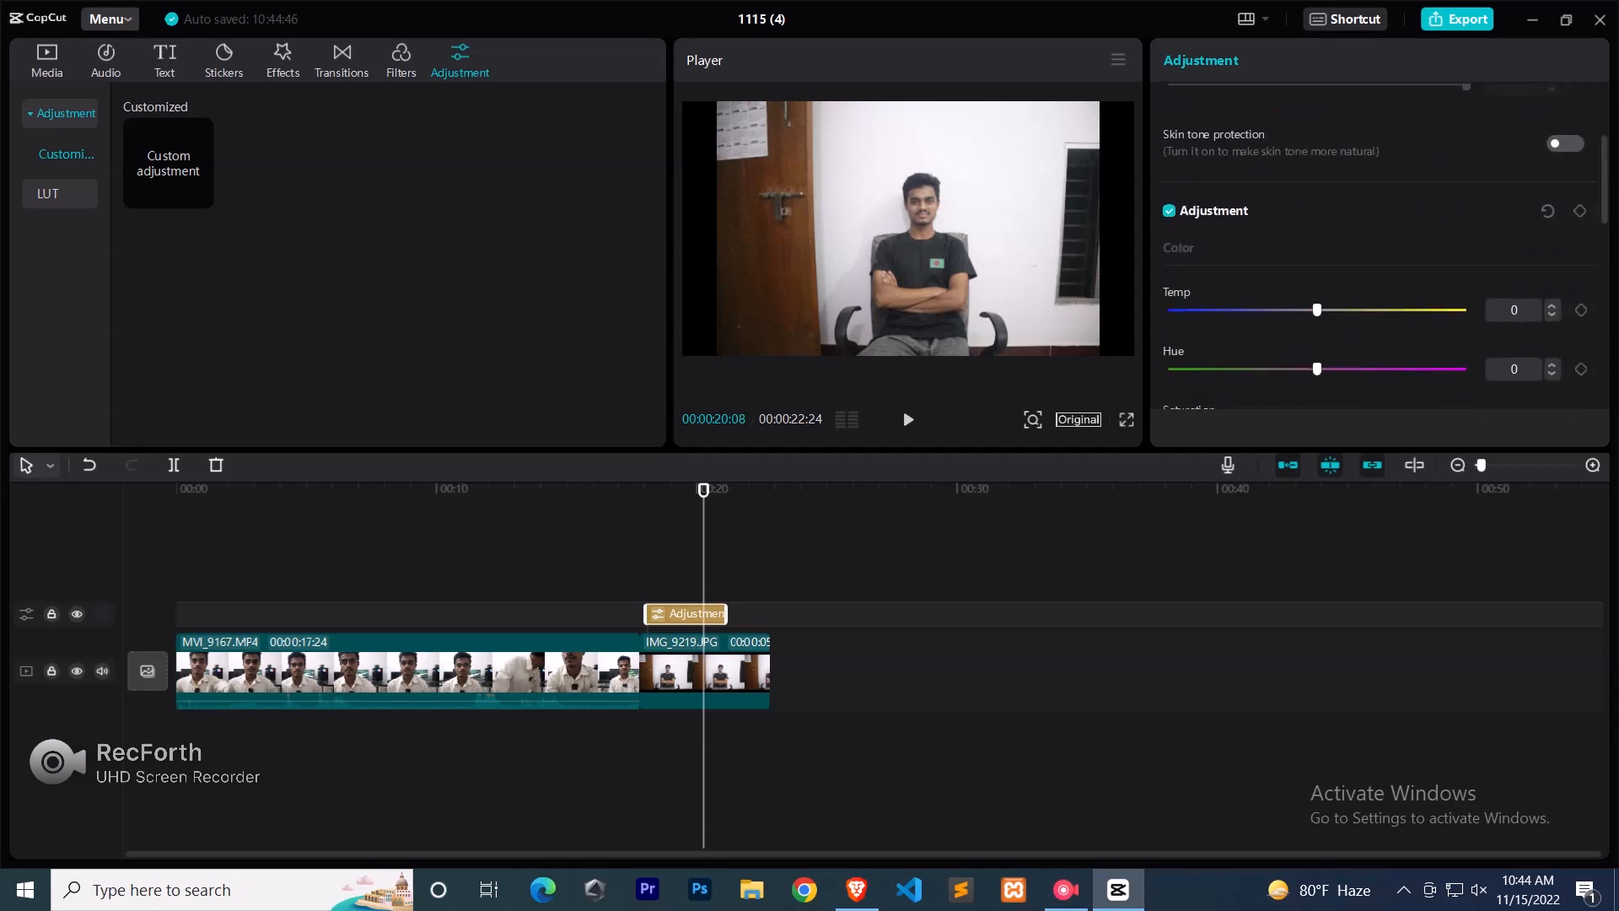
mouse_move(1317, 310)
mouse_down()
mouse_move(1409, 309)
mouse_move(1317, 310)
mouse_move(1336, 293)
mouse_move(1445, 292)
mouse_move(1317, 292)
mouse_up()
scroll(1385, 244, down, 3)
scroll(1317, 292, down, 1)
drag(1317, 352, 1453, 352)
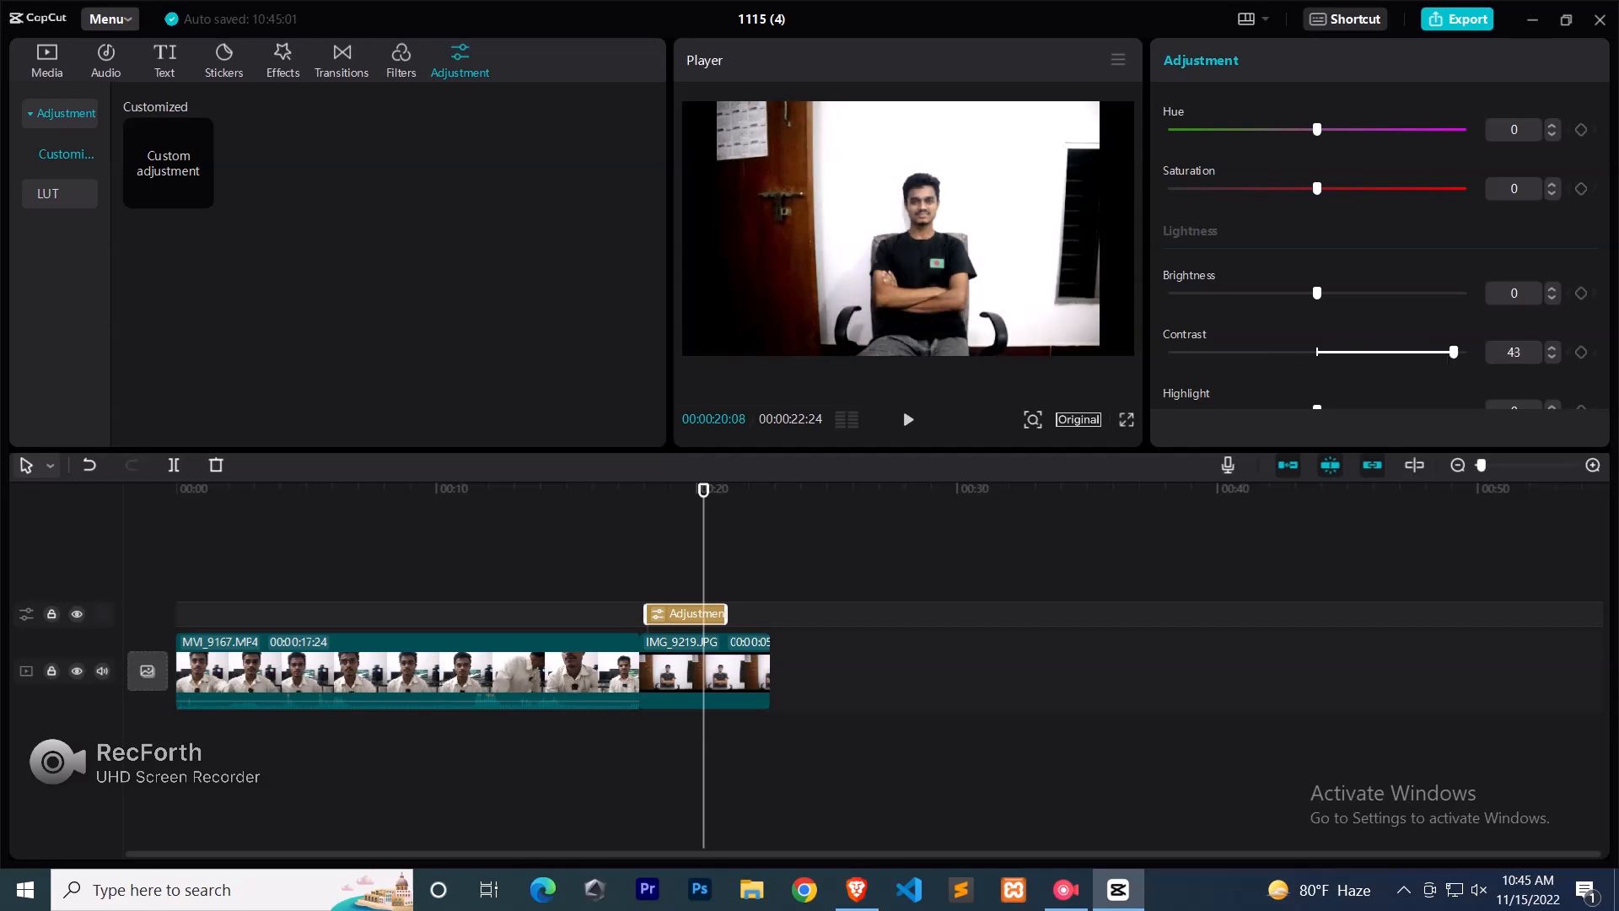
- Delete the custom adjustment from the timeline, and move the playhead back to 00:00:19:04
scroll(1383, 253, down, 5)
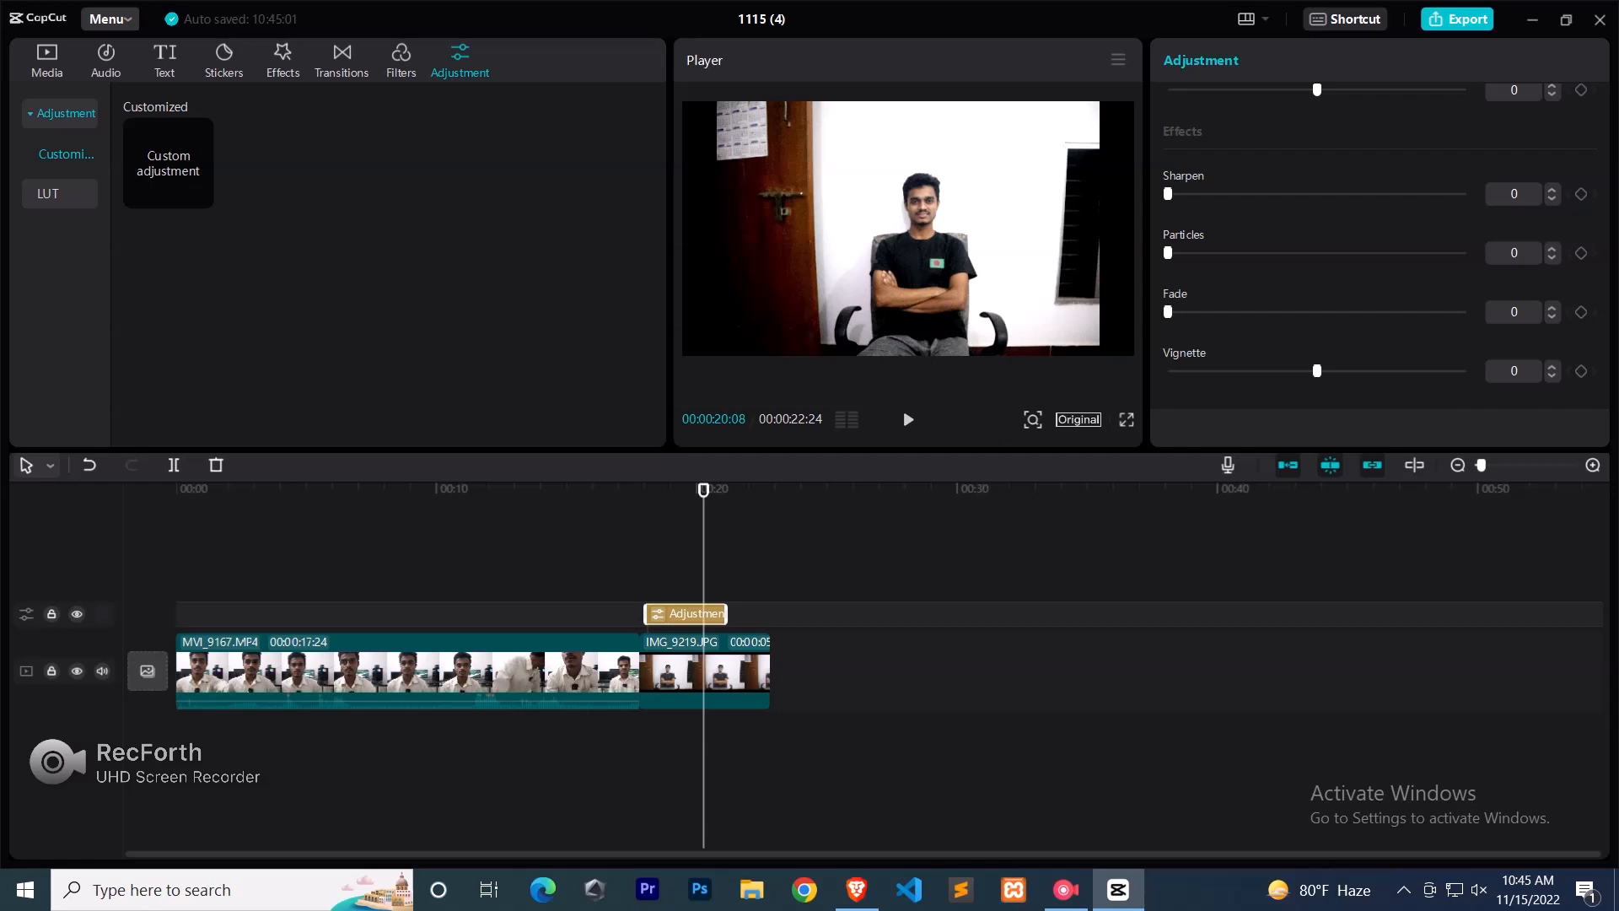
key(Delete)
drag(703, 490, 674, 490)
- Apply the Fade In entrance animation to the IMG_9219.JPG clip
click(704, 670)
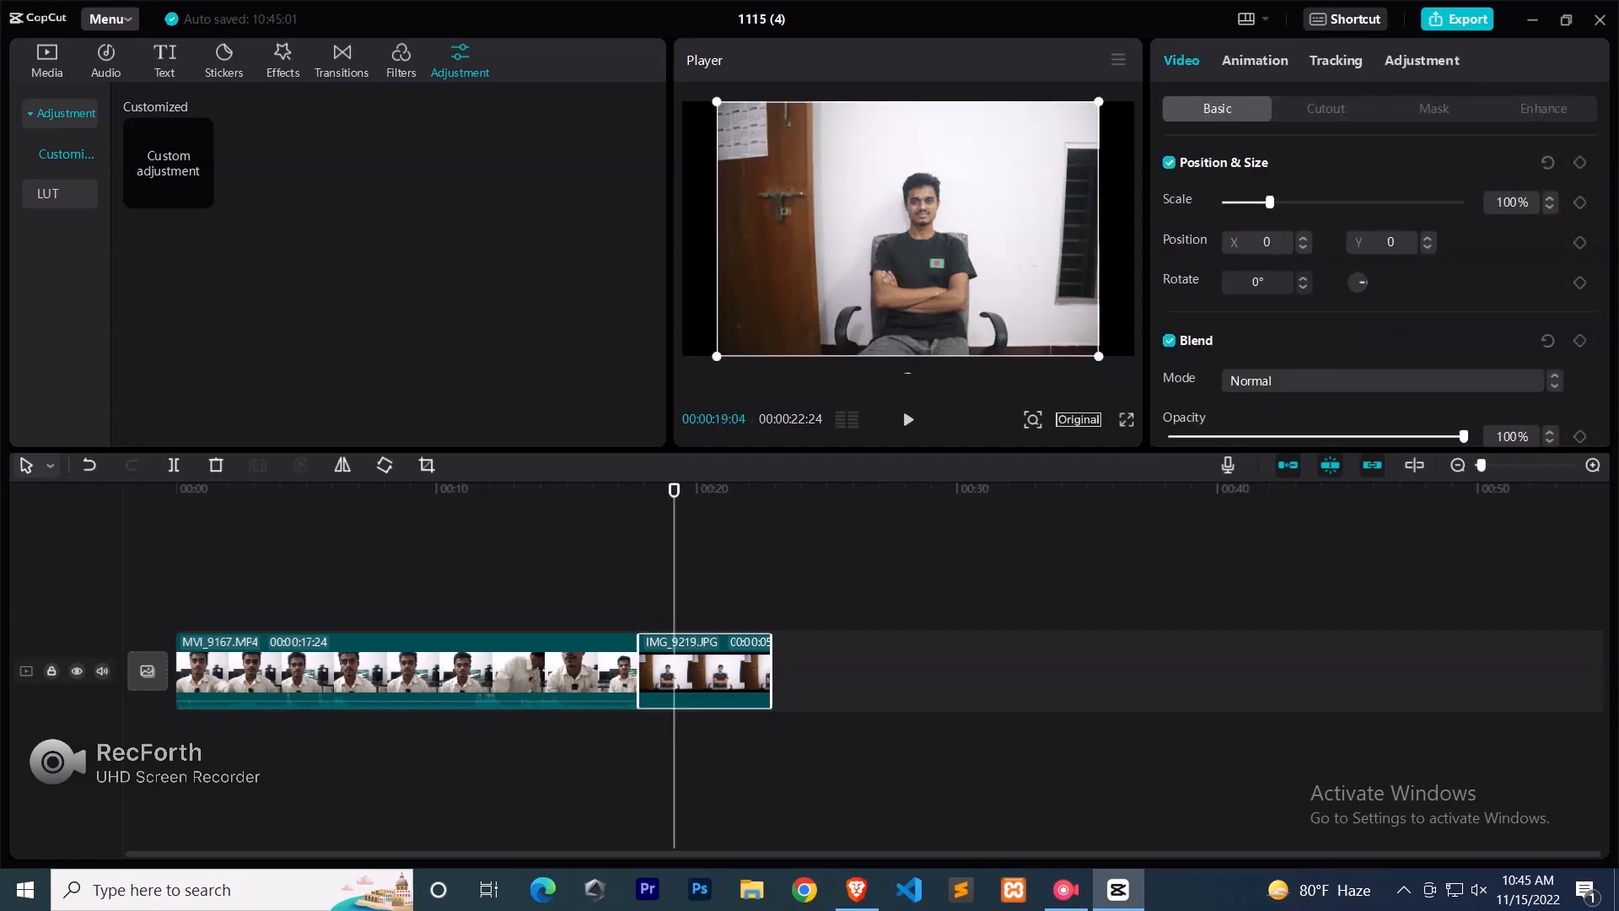
drag(674, 489, 655, 489)
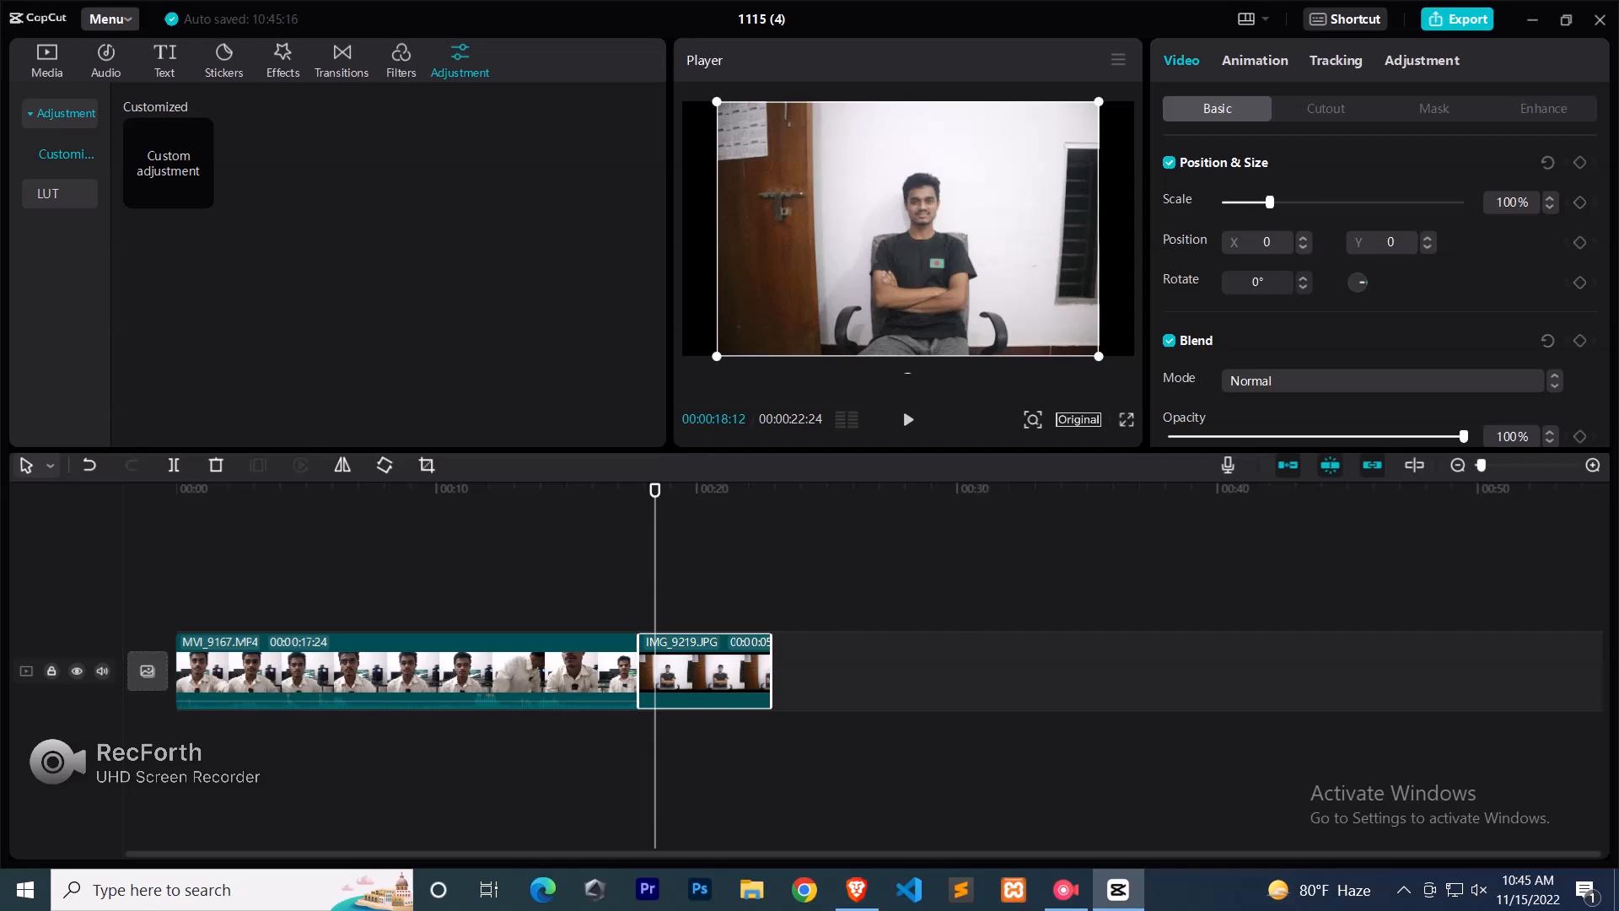
click(1255, 60)
click(1277, 184)
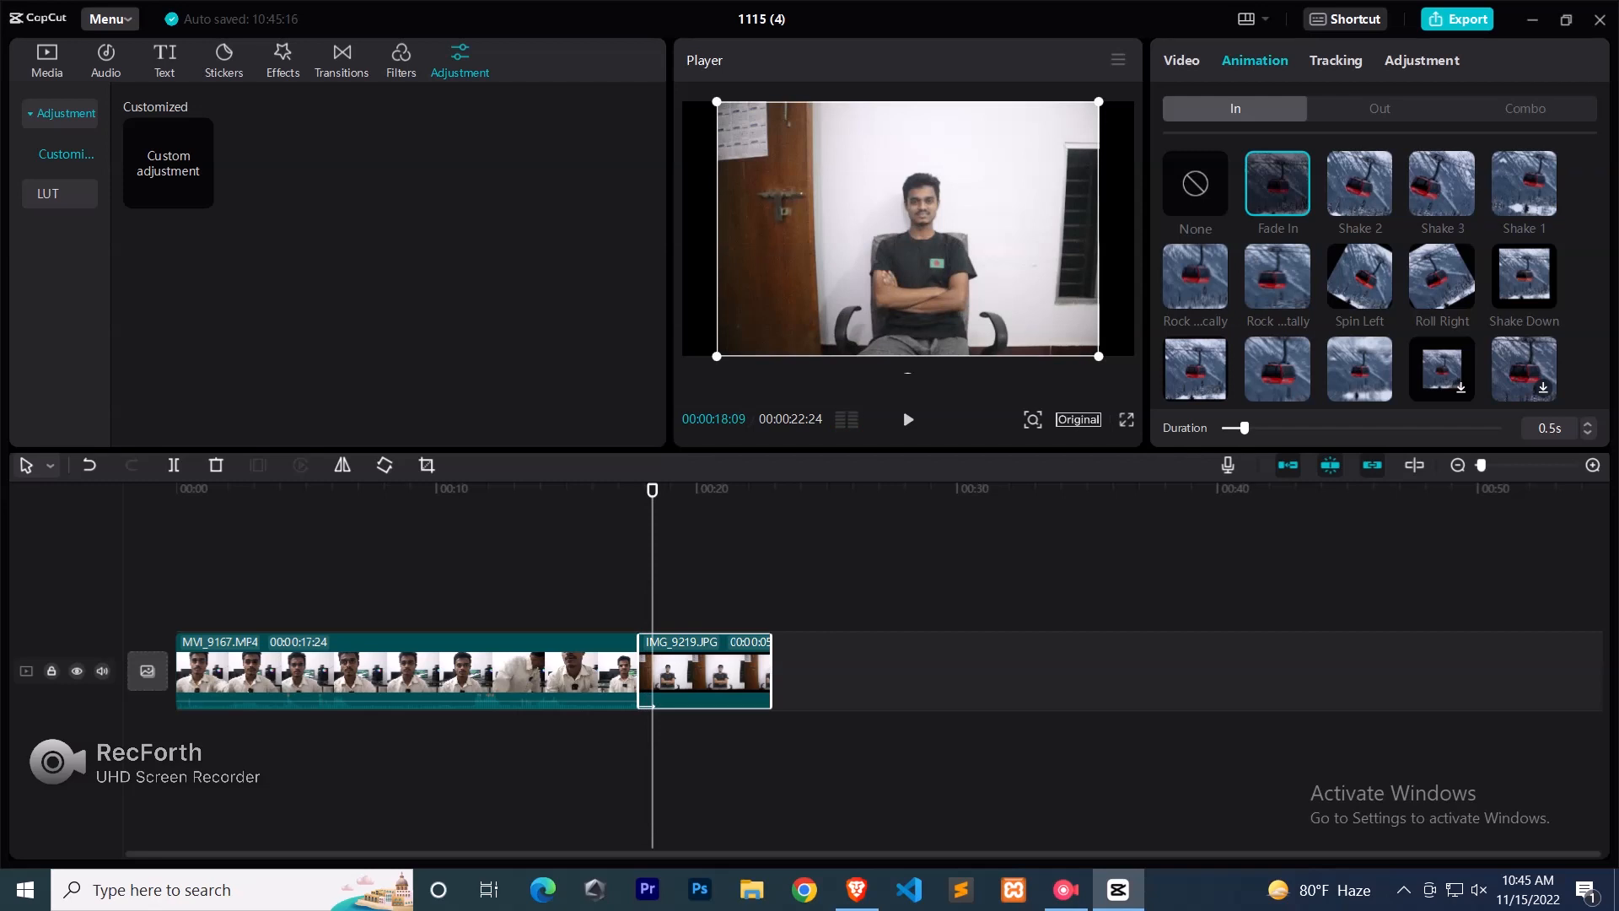
- Try the Shake 2, Shake 3 and Shake 1 entrance animations on the IMG_9219.JPG clip, with a 2.4s duration for Shake 1
click(1358, 183)
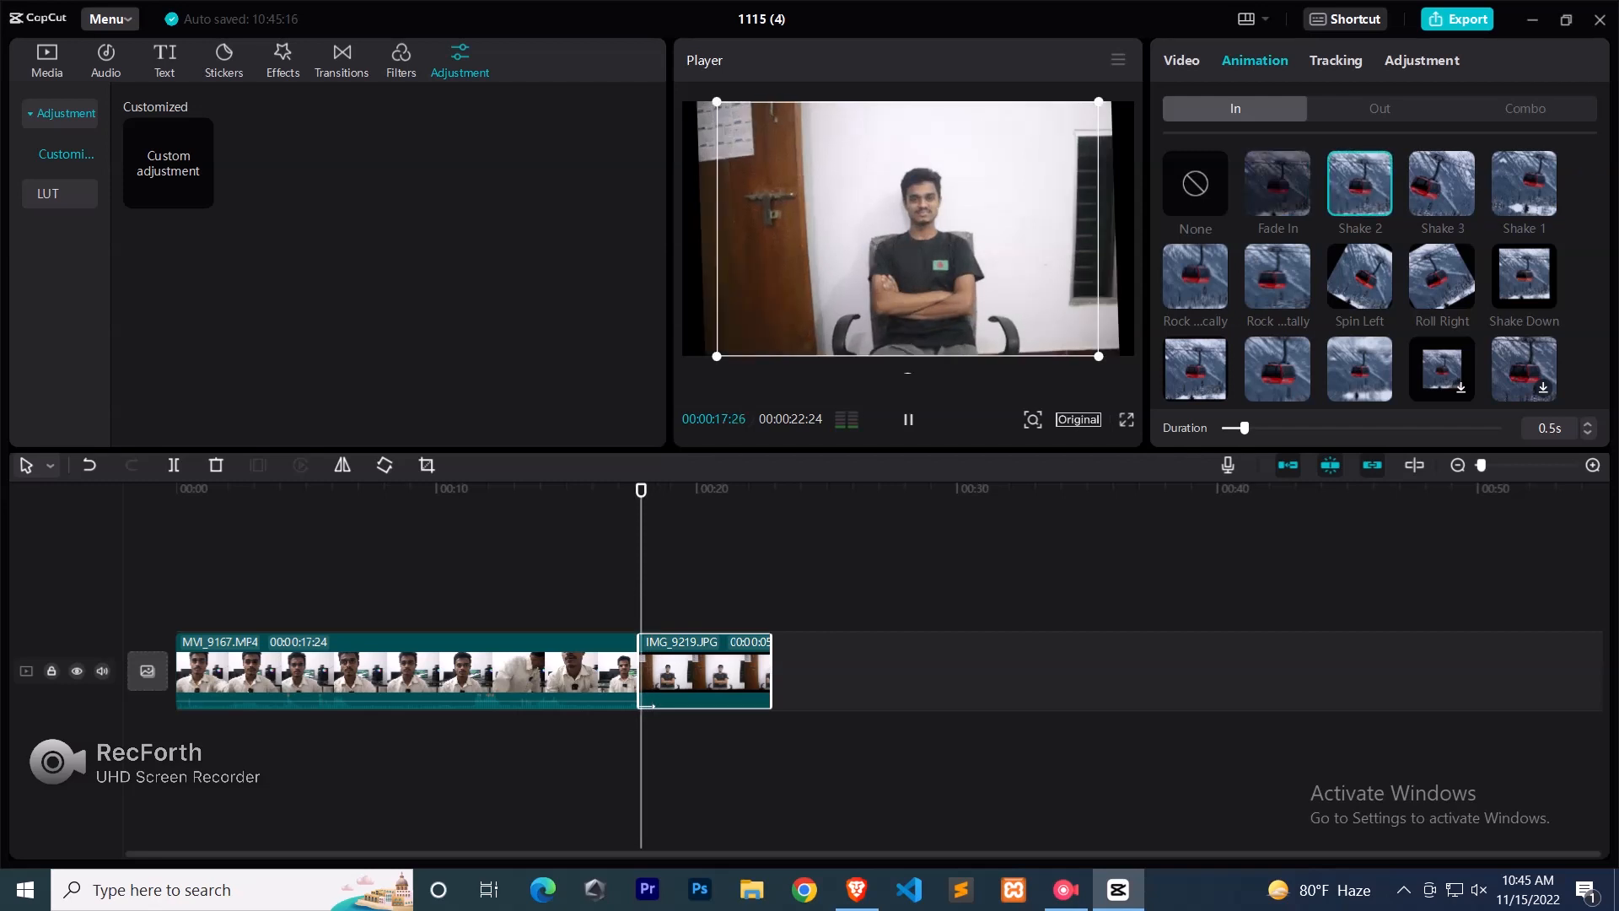
click(1442, 184)
click(1523, 184)
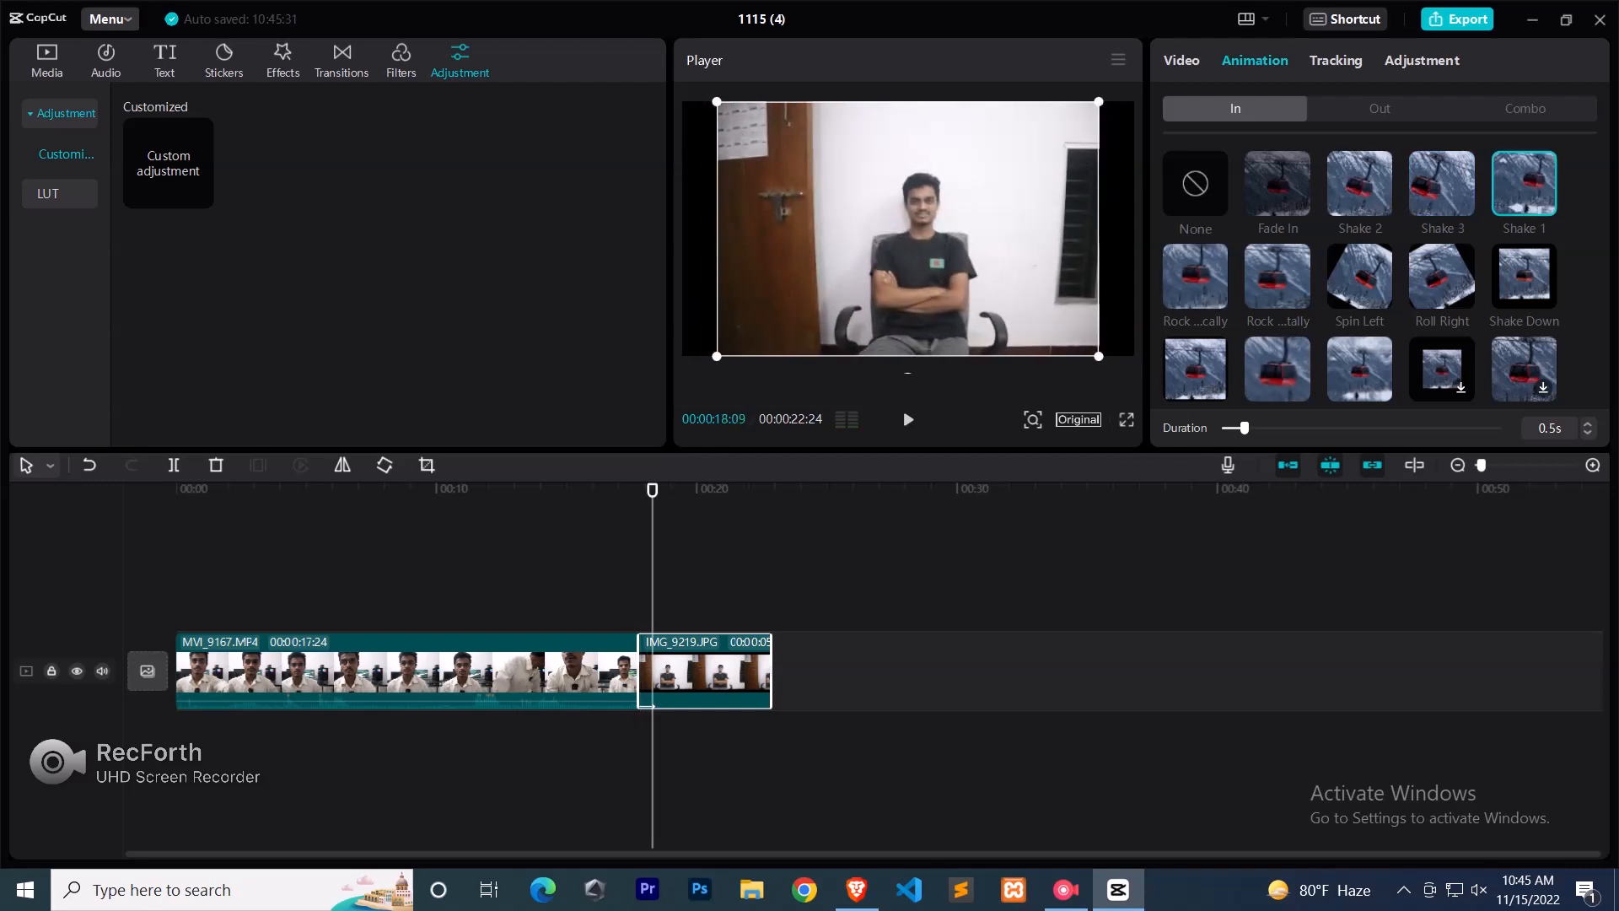
drag(1244, 428, 1355, 428)
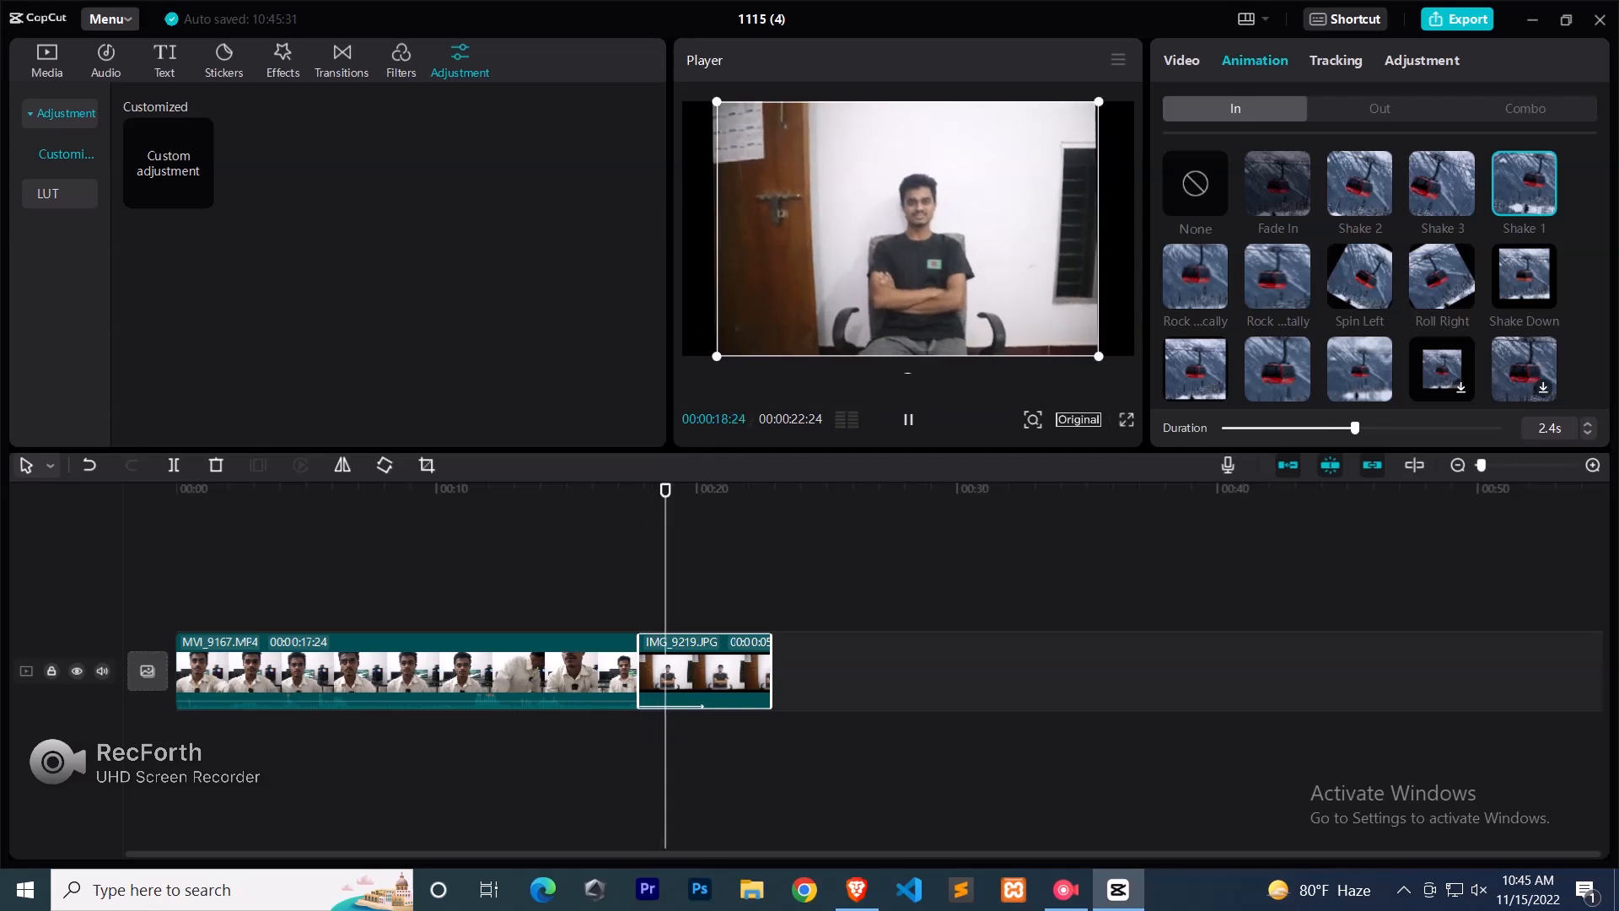
- Apply the entrance animation two thumbnails below Shake 2 to the IMG_9219.JPG clip, set its duration to 4.1s, and move the playhead to 00:00:20:09
click(1358, 368)
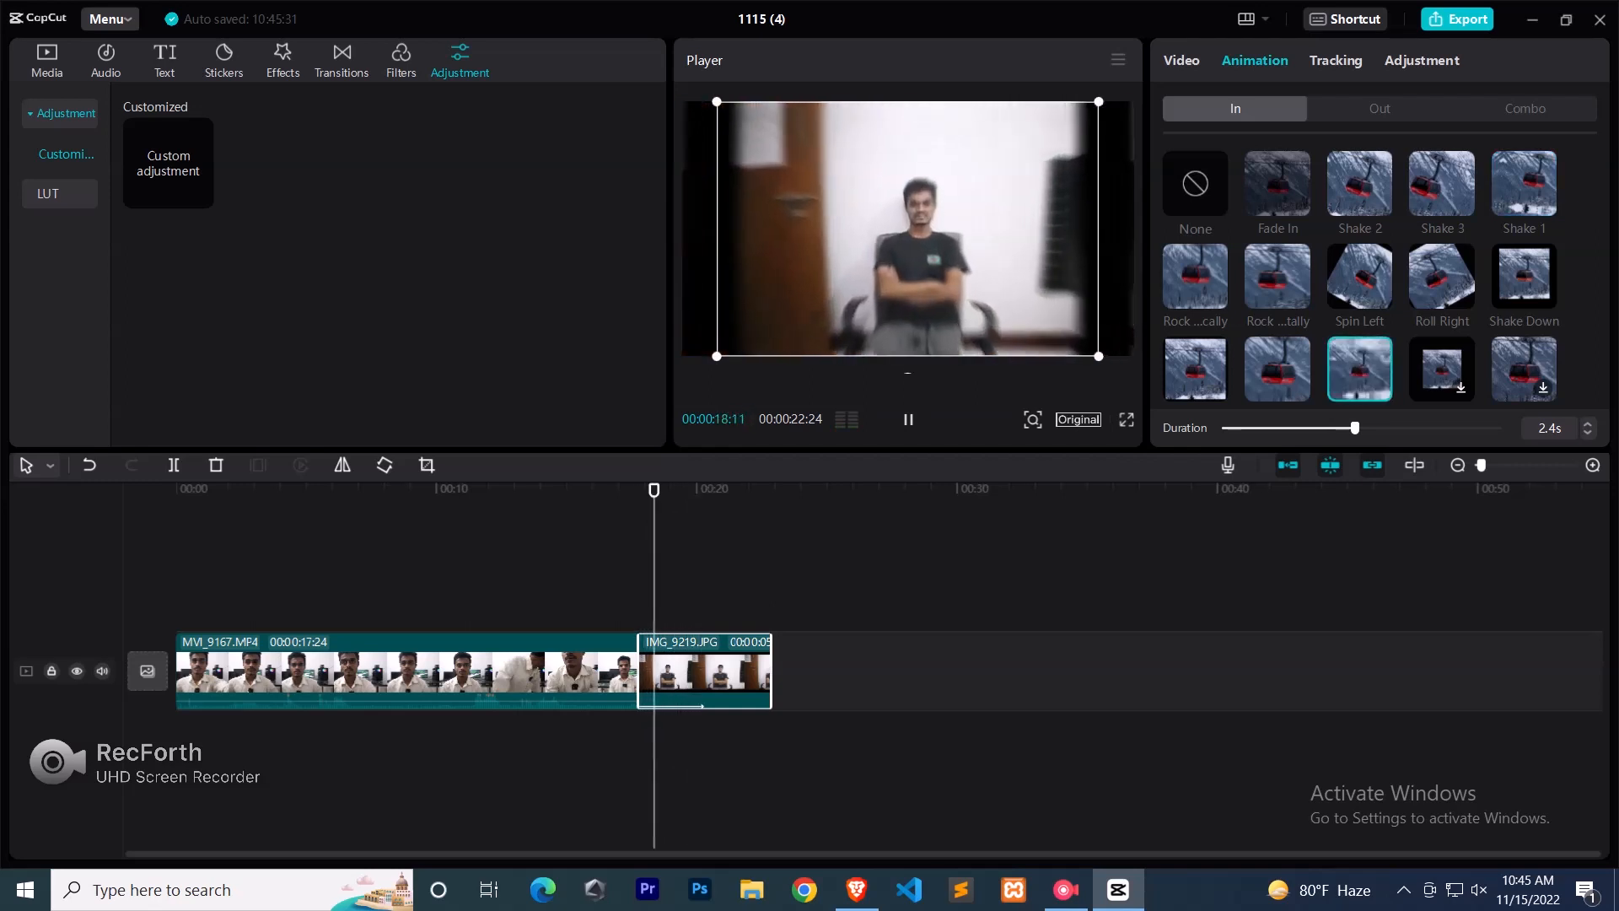
drag(1355, 427, 1450, 428)
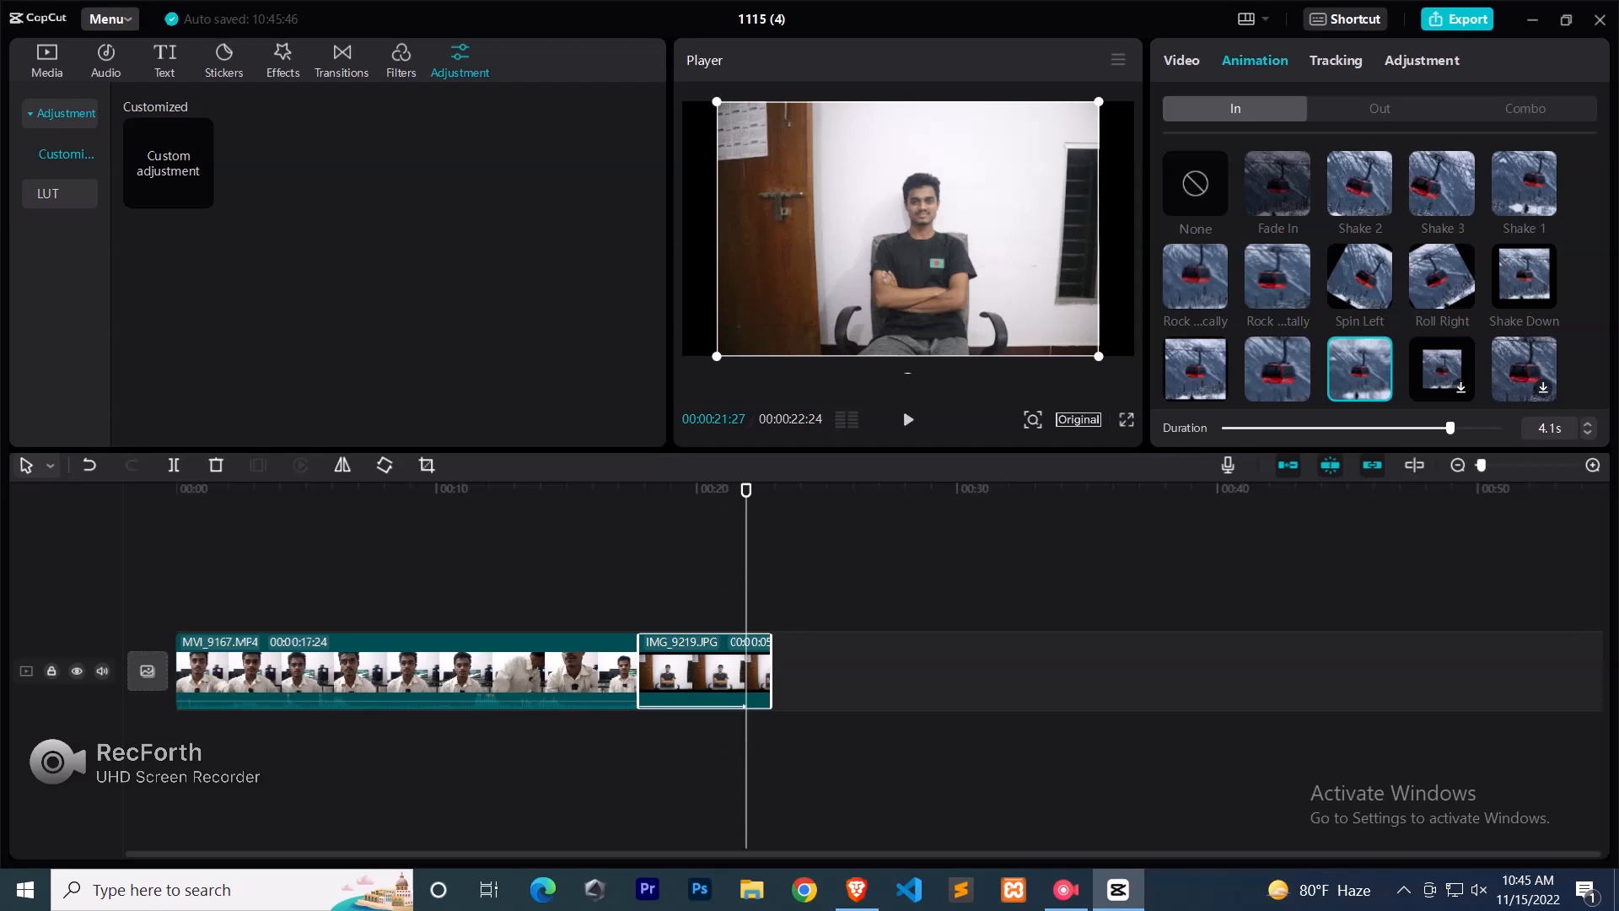
drag(746, 490, 704, 490)
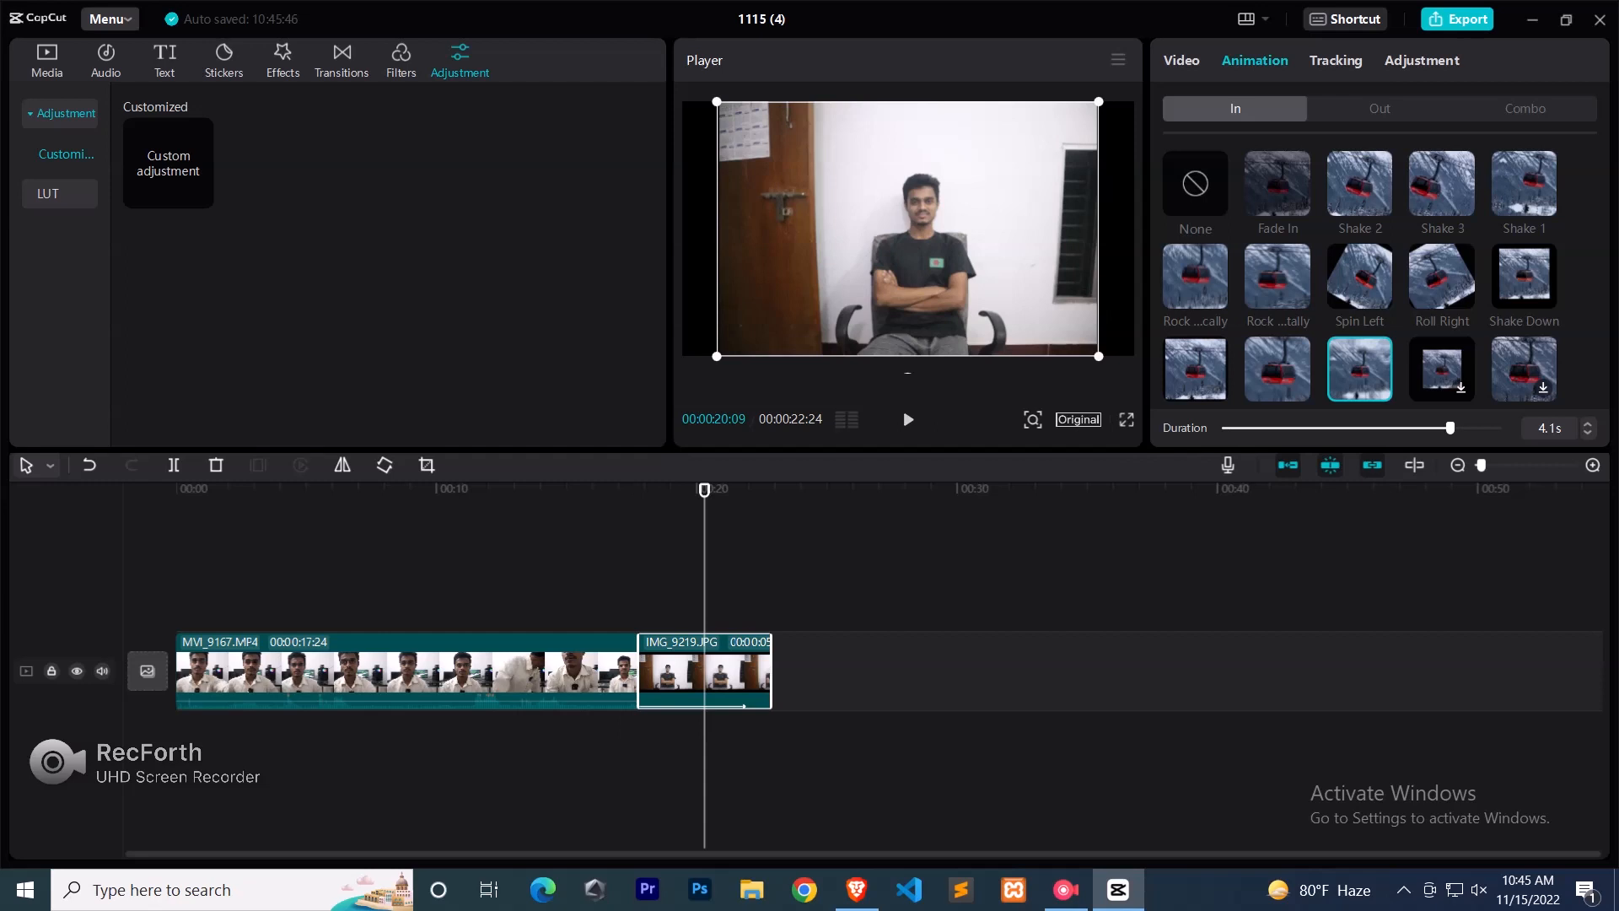
- Try the Rotate Out 2 exit animation on the IMG_9219.JPG clip, replace it with Mini Zoom at a 1.1s duration, and preview it
click(1378, 108)
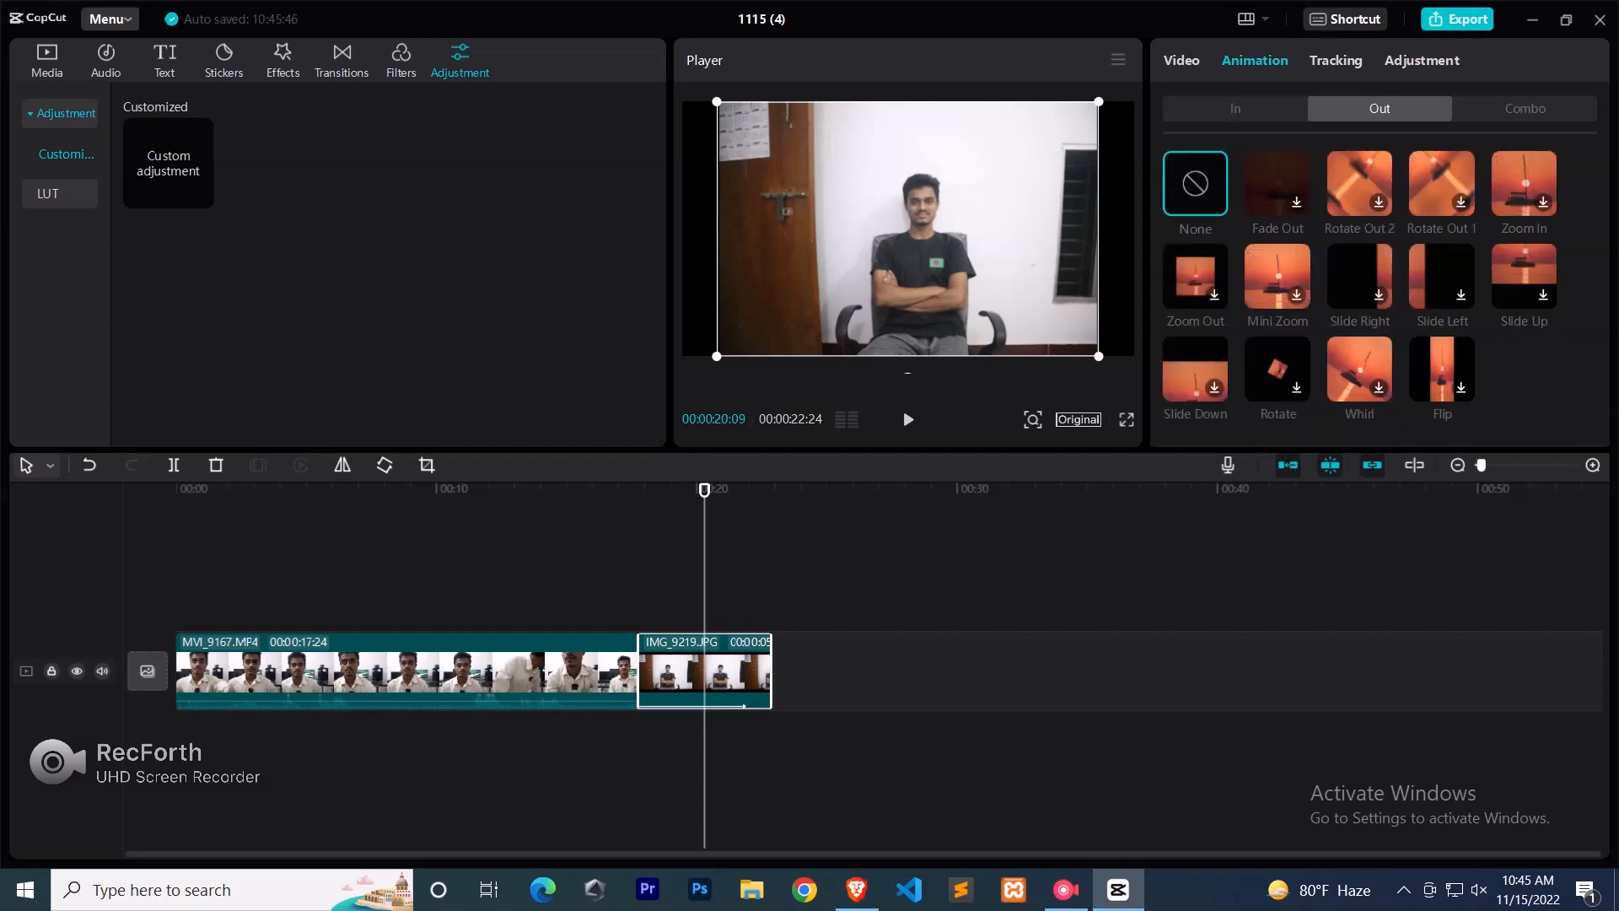
click(1359, 182)
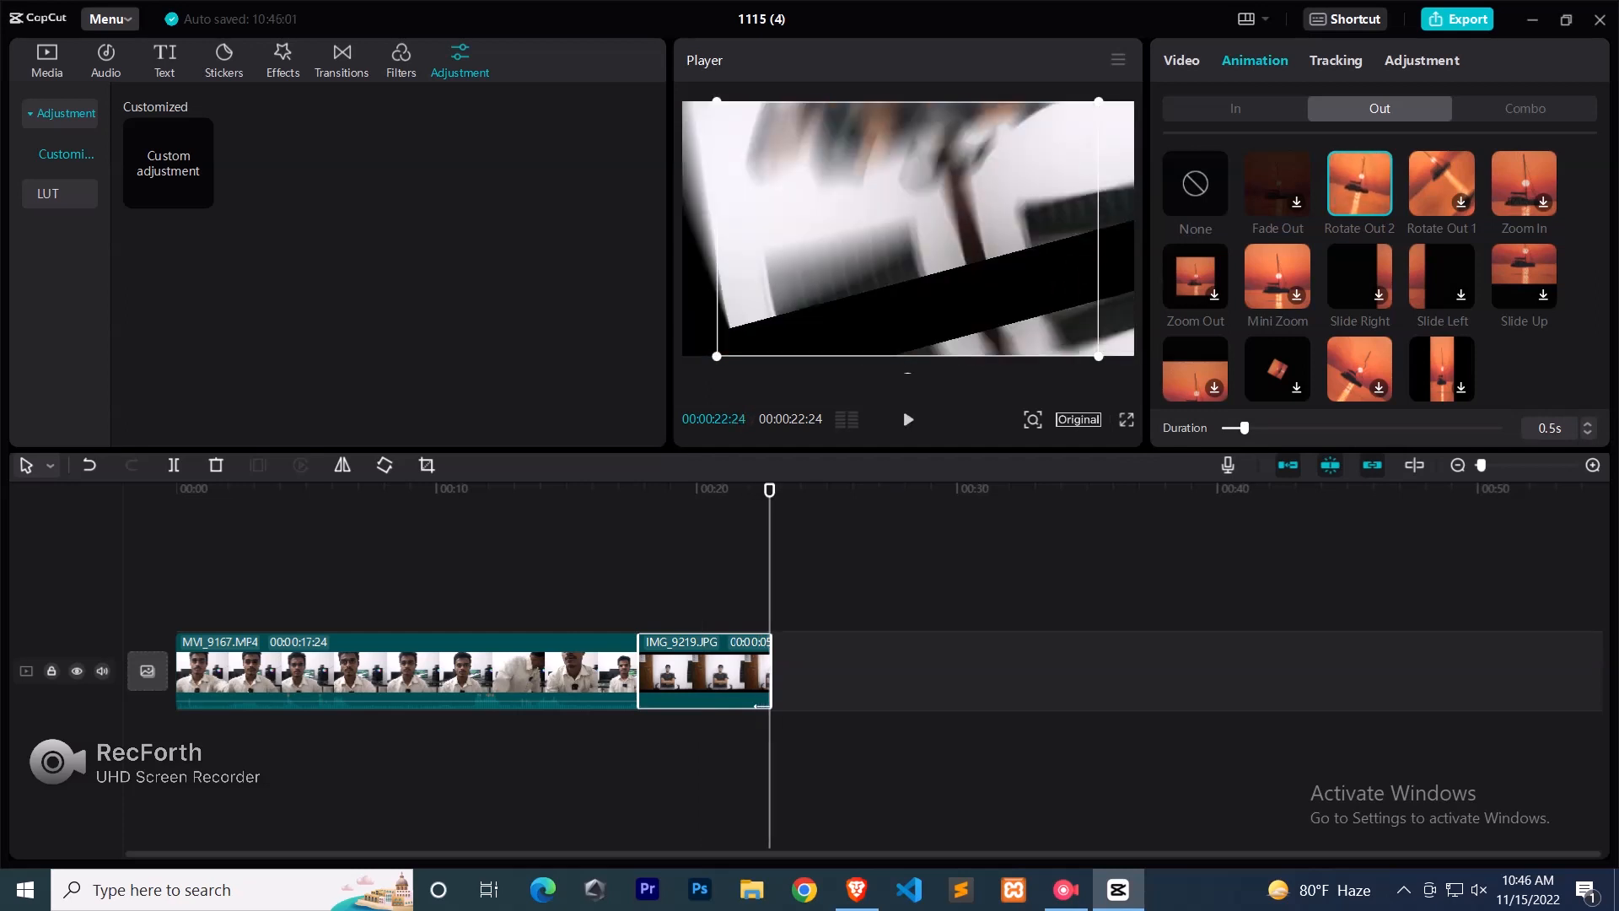
click(1277, 275)
drag(1243, 428, 1277, 427)
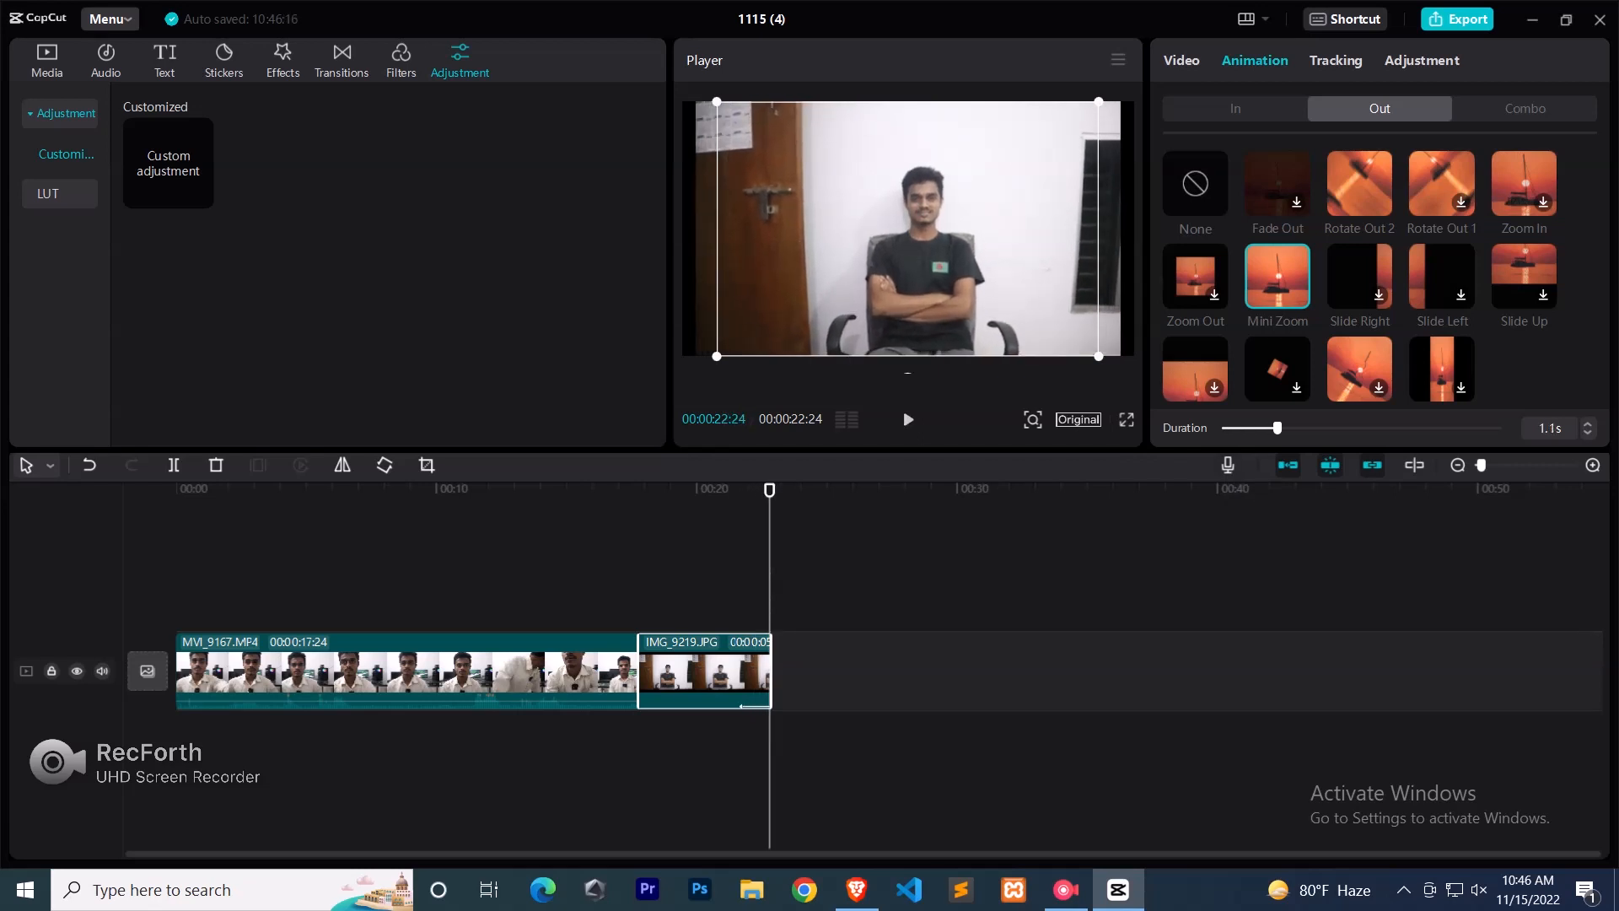
click(740, 706)
key(space)
click(704, 670)
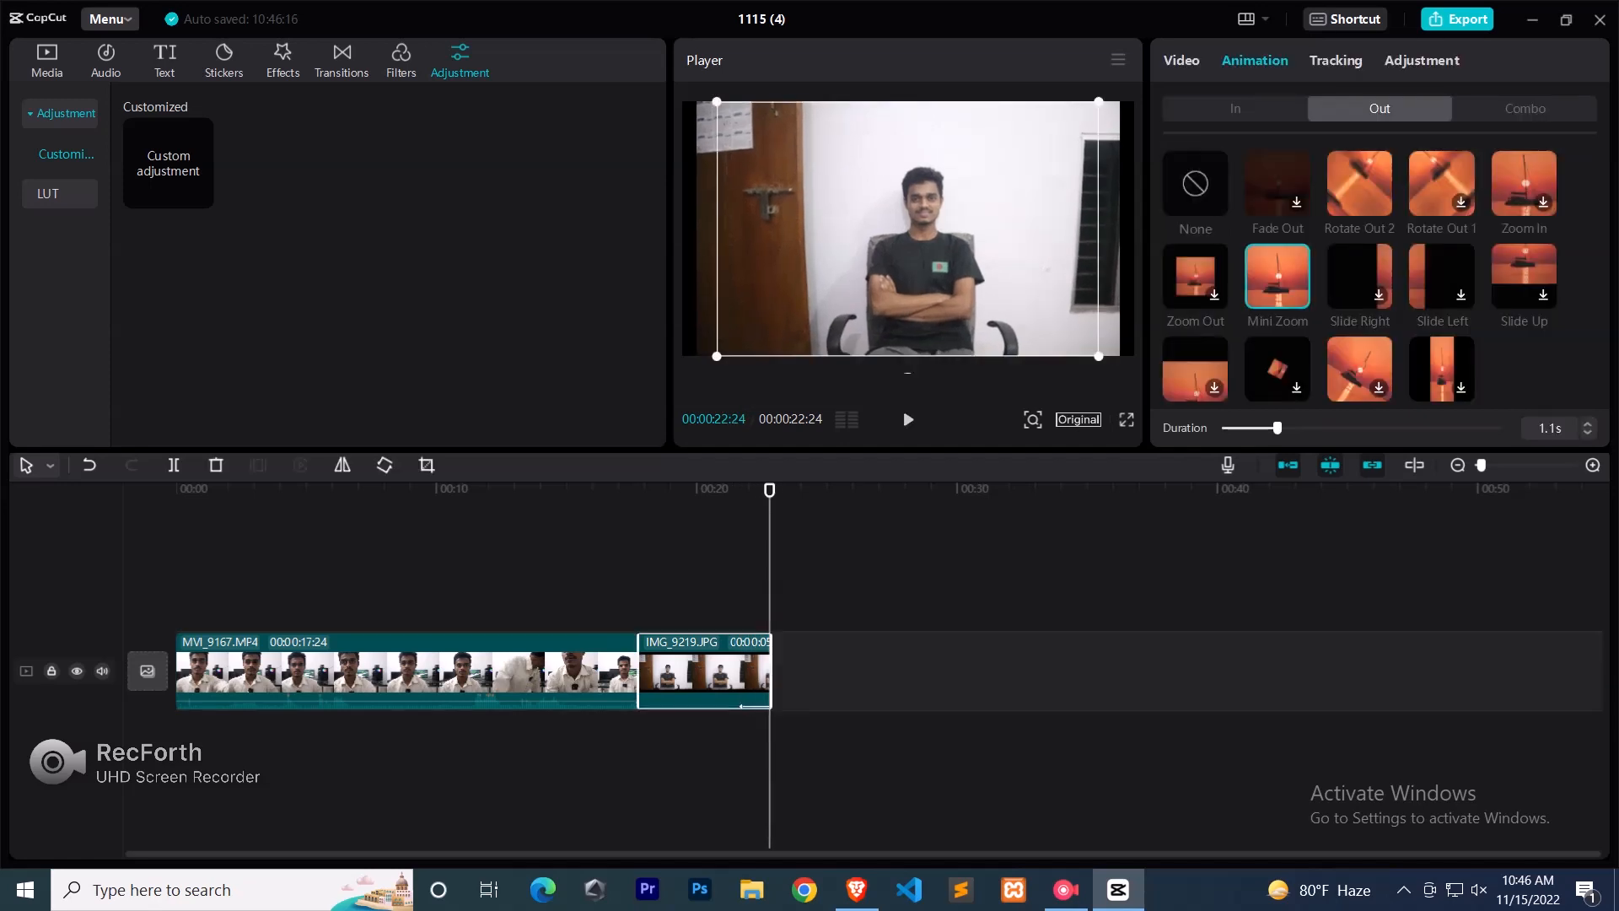
- Apply the first combo animation, the slide and wave one, to the IMG_9219.JPG clip with a 3.5s duration, and browse the remaining combos
click(1524, 108)
click(1277, 183)
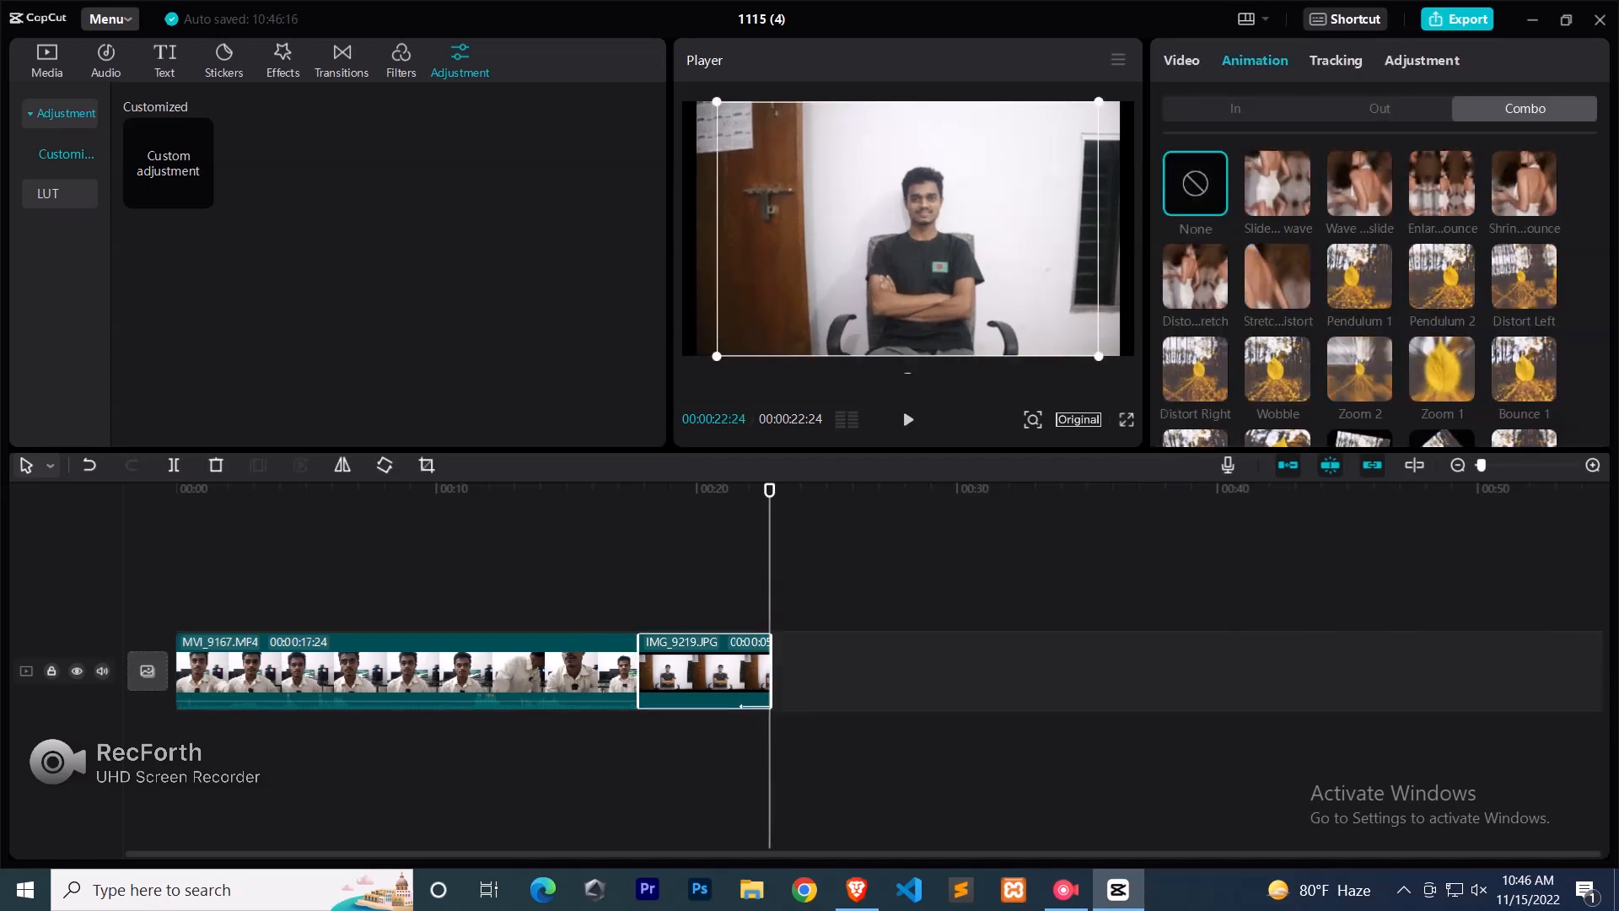
drag(1501, 427, 1413, 427)
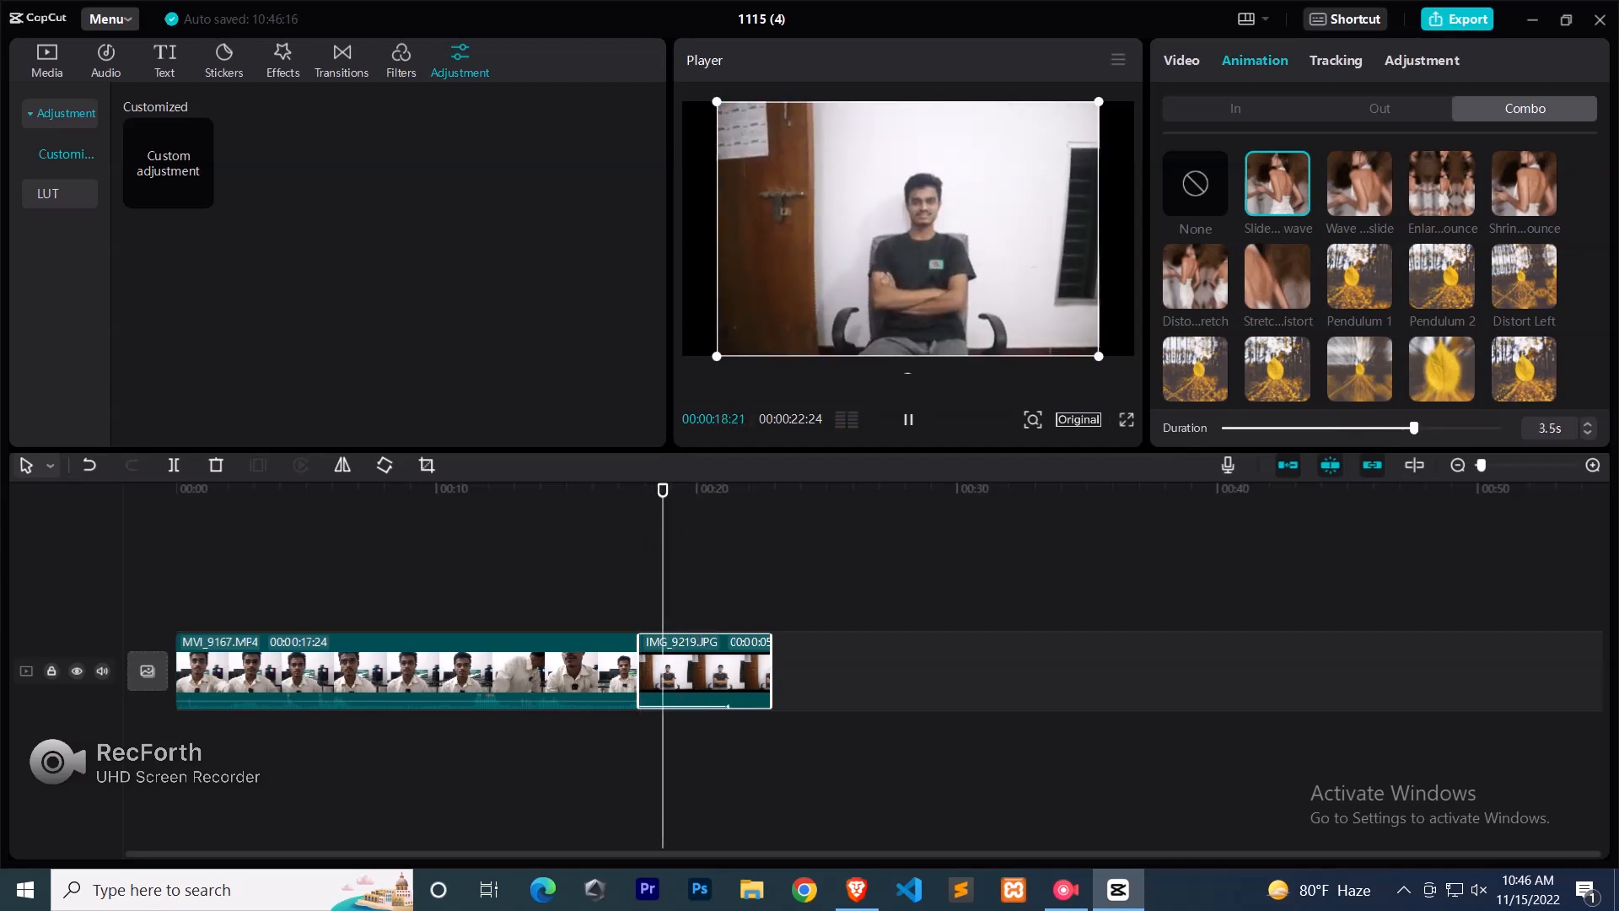
scroll(1359, 270, down, 5)
scroll(1360, 269, down, 5)
scroll(1277, 253, down, 3)
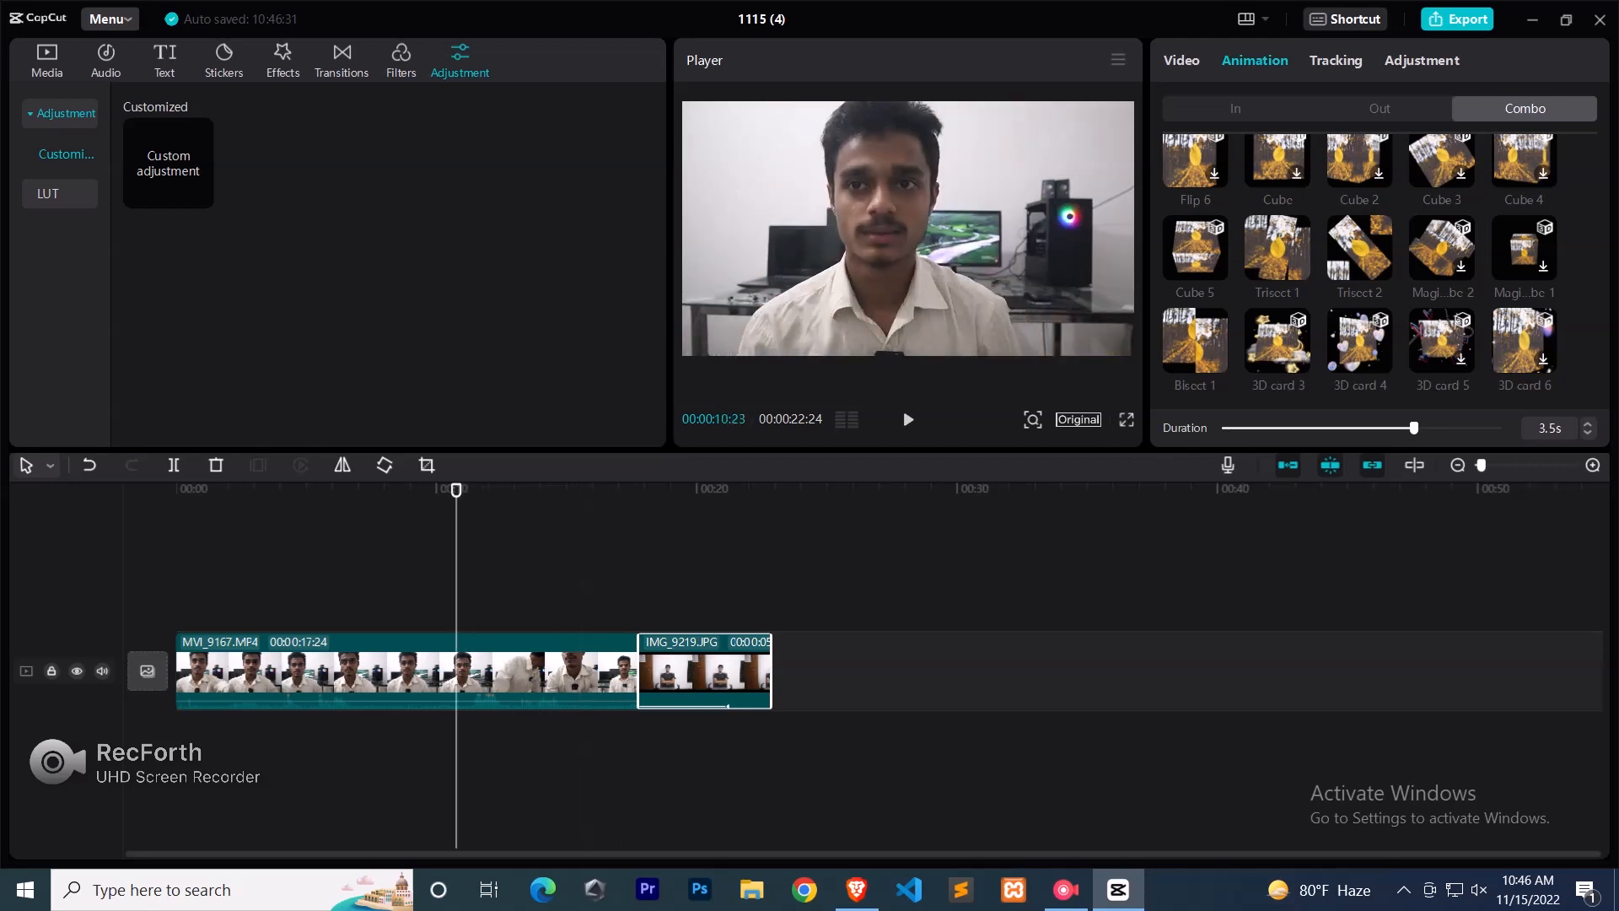
- Separate the audio from the MVI_9167.MP4 clip onto its own track, and move the playhead to 00:00:17:10
right_click(493, 670)
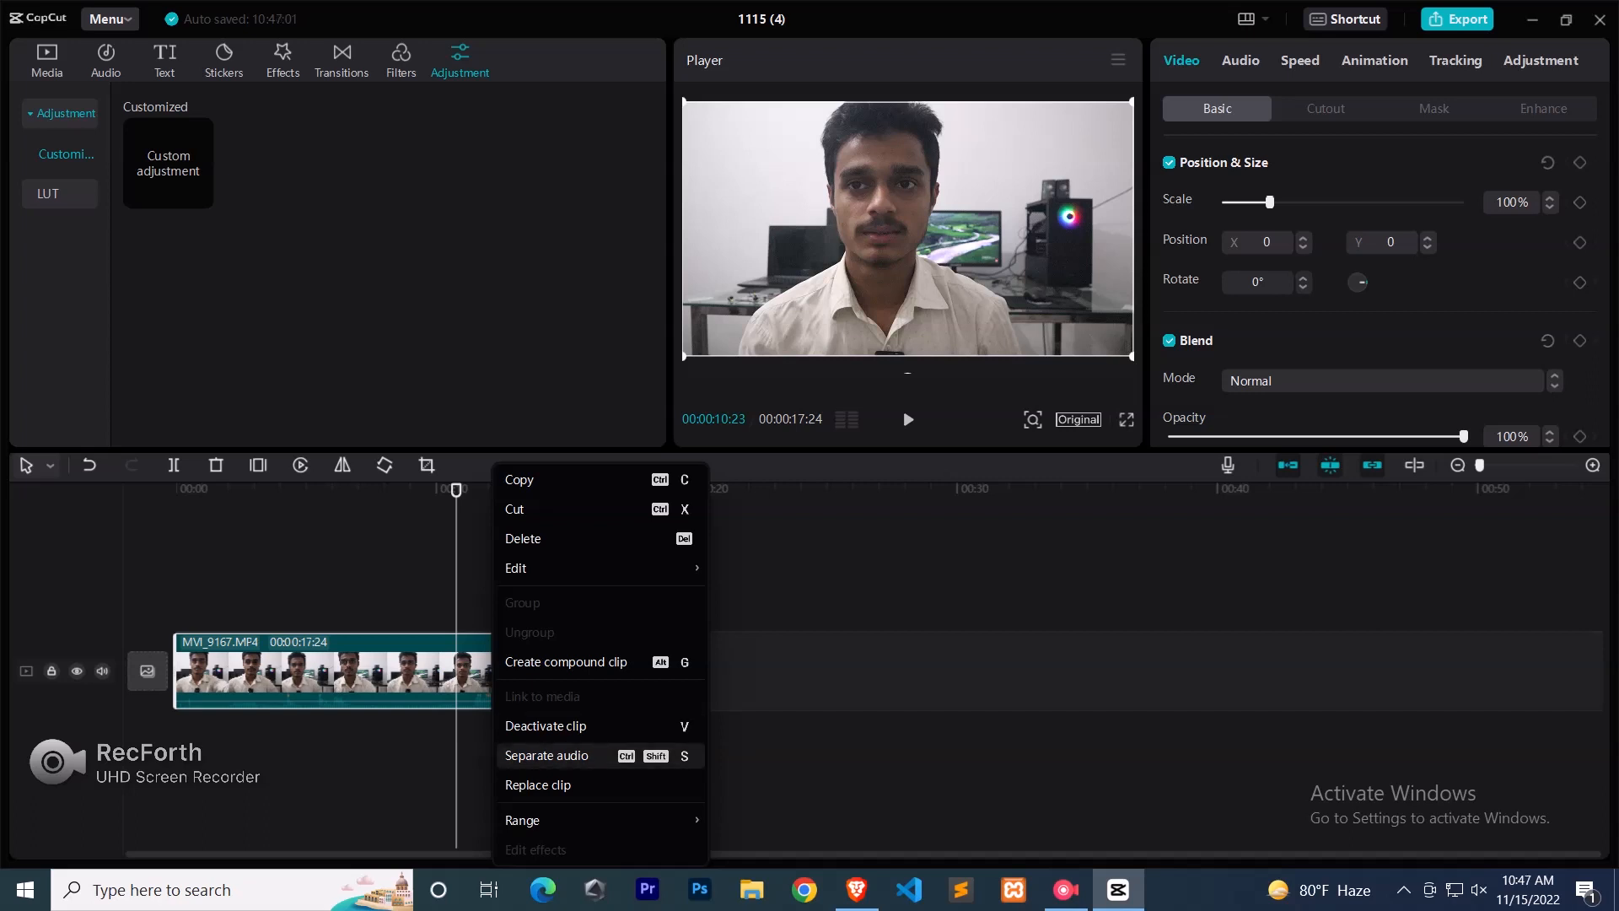
click(546, 754)
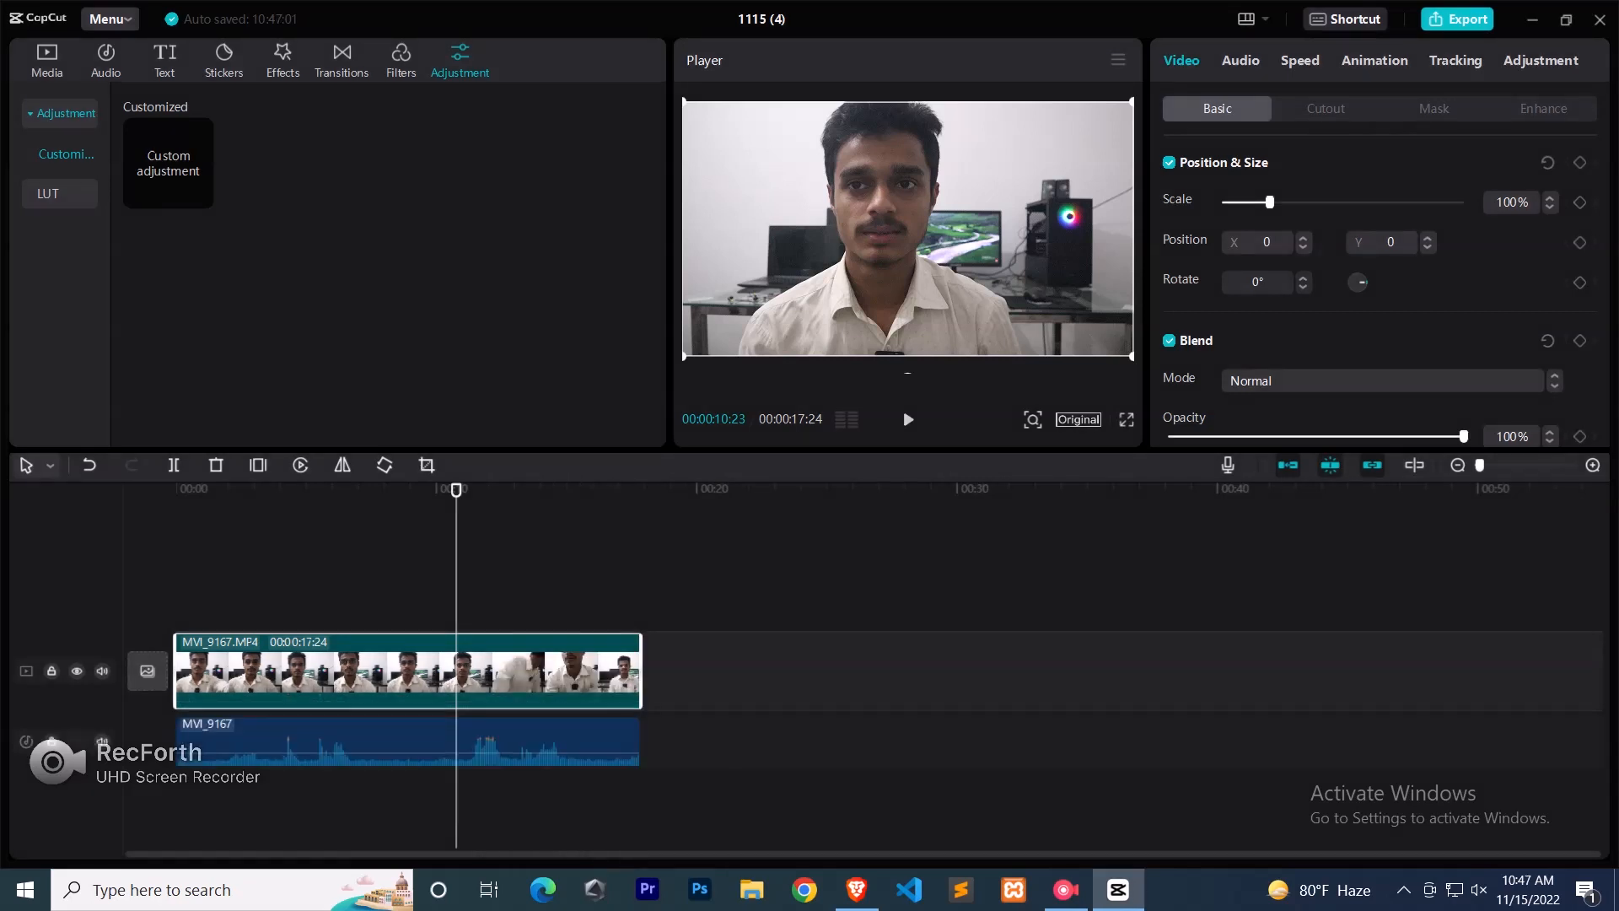
drag(456, 490, 627, 489)
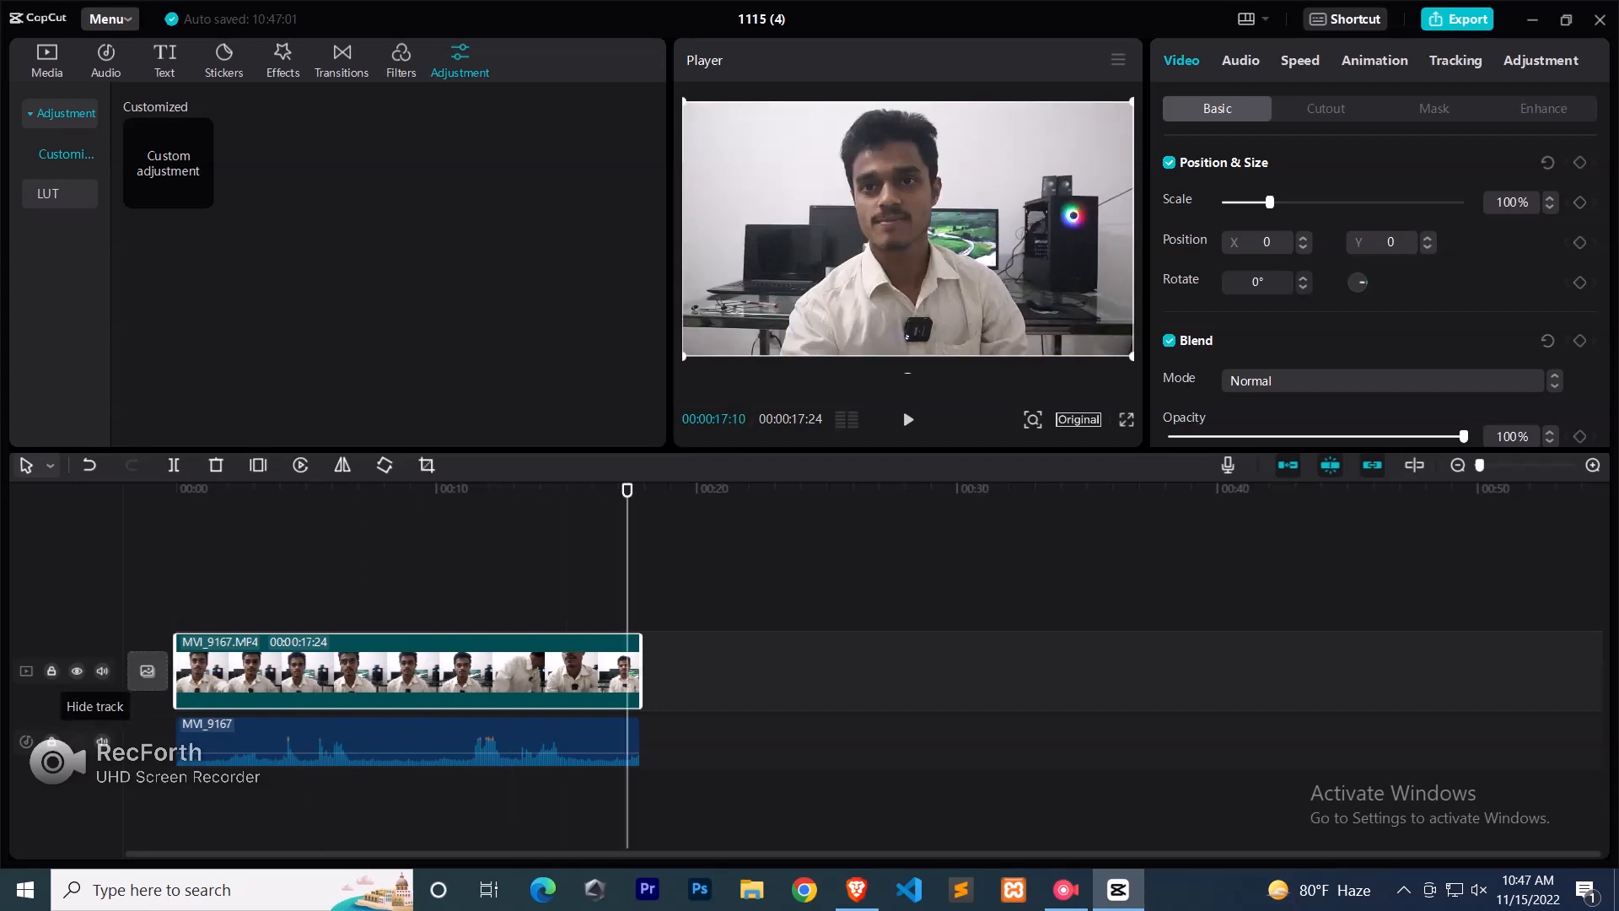
- Hide and unhide the MVI_9167.MP4 video track, and lock it while scrubbing the playhead back along the timeline
click(77, 670)
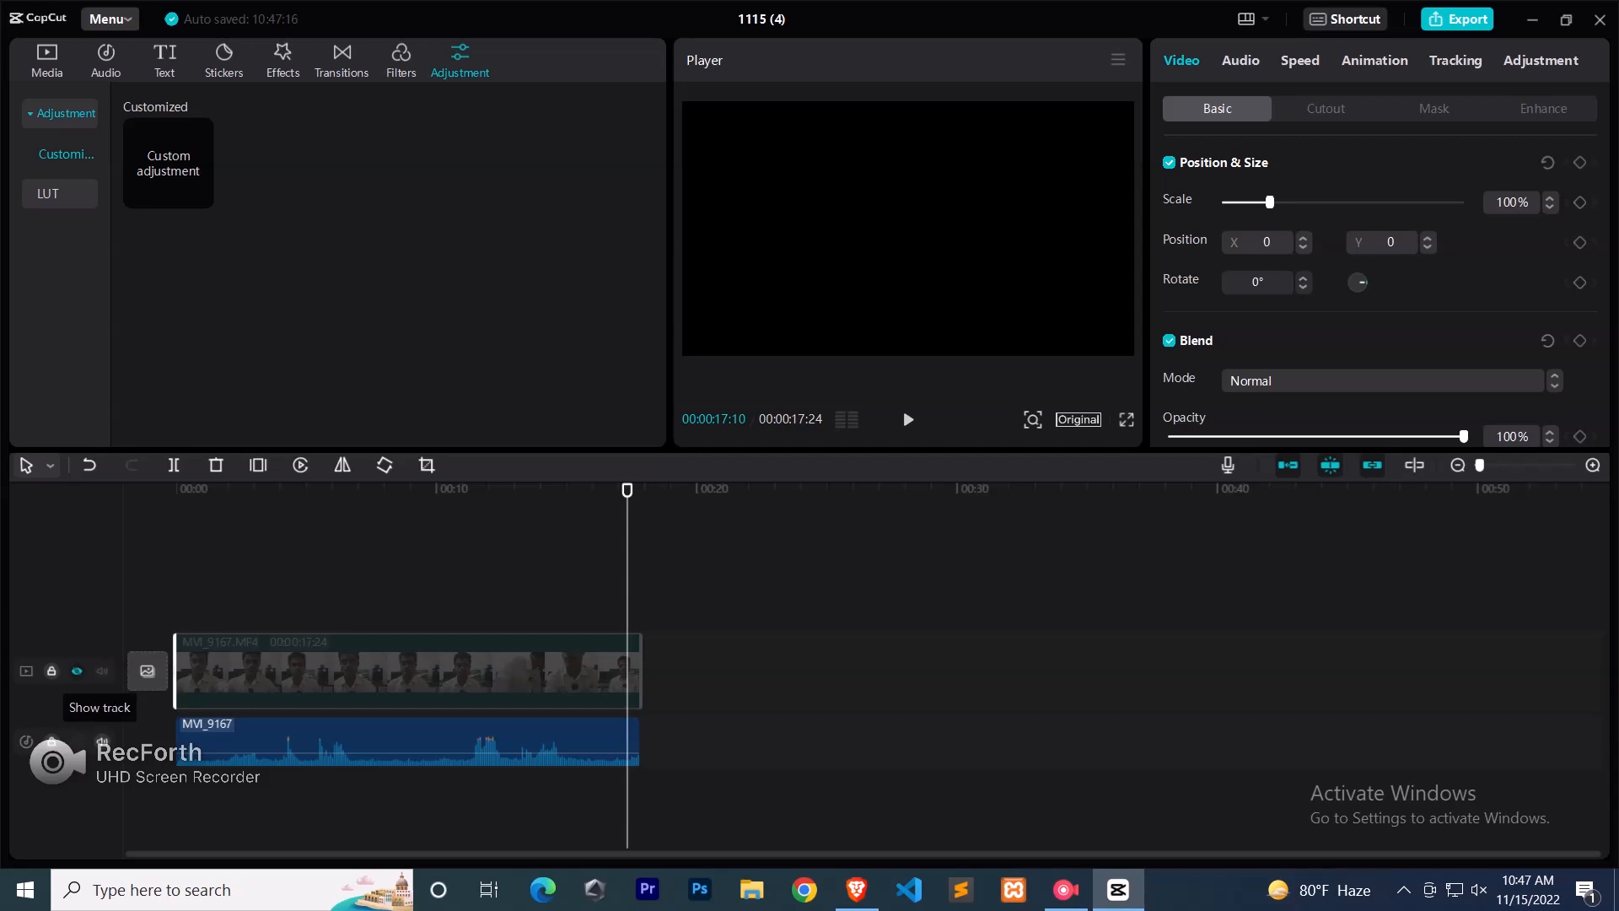
click(77, 670)
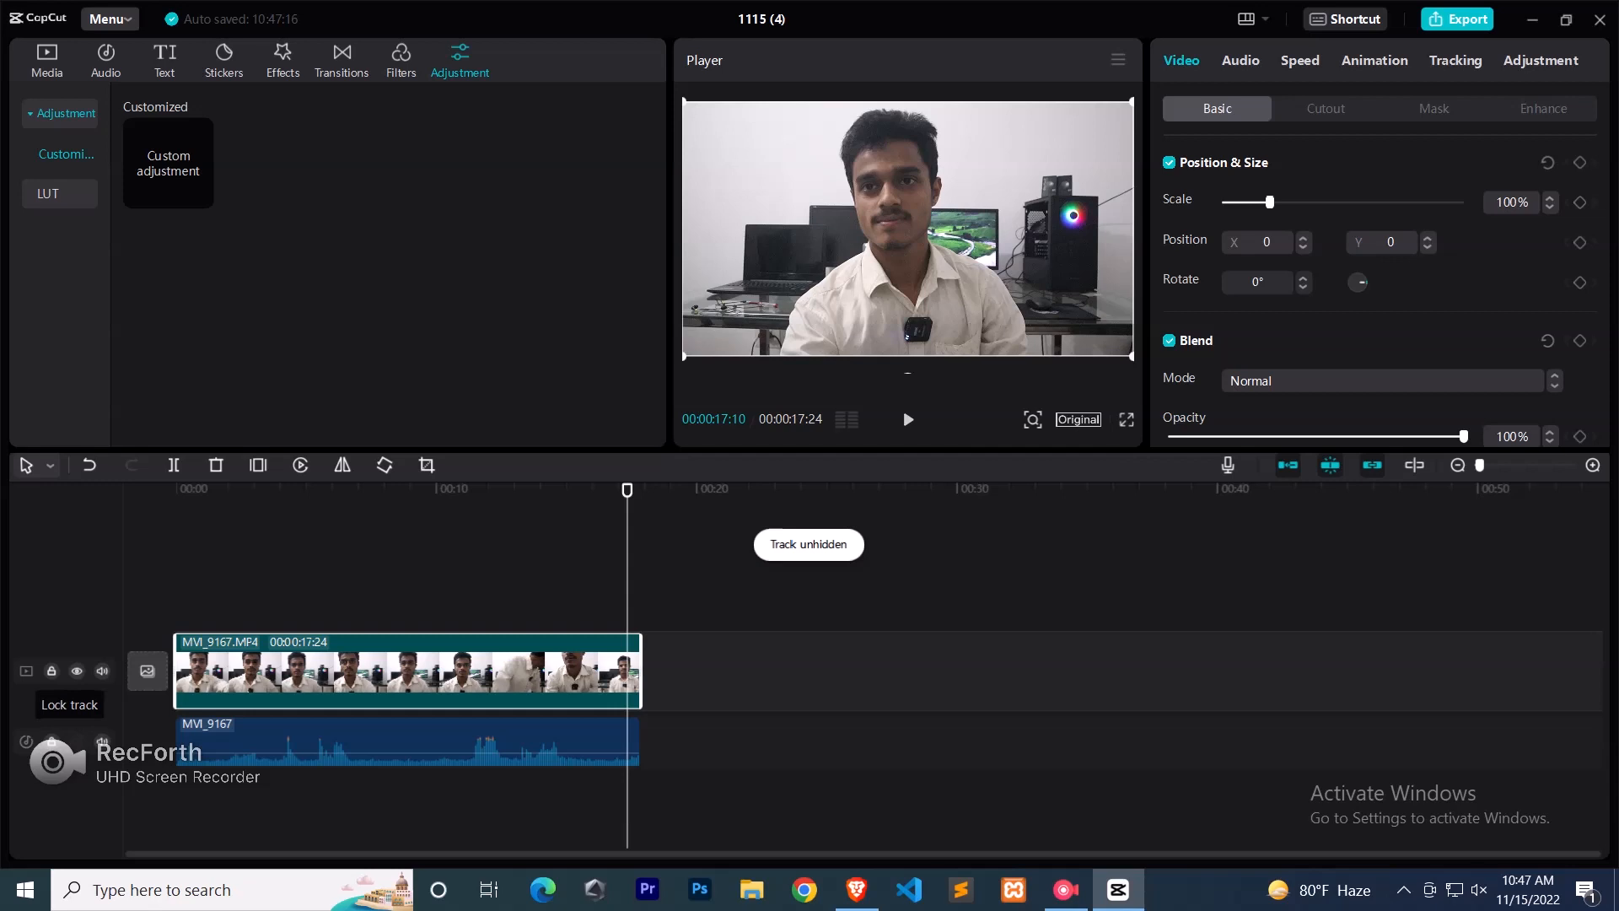
click(51, 670)
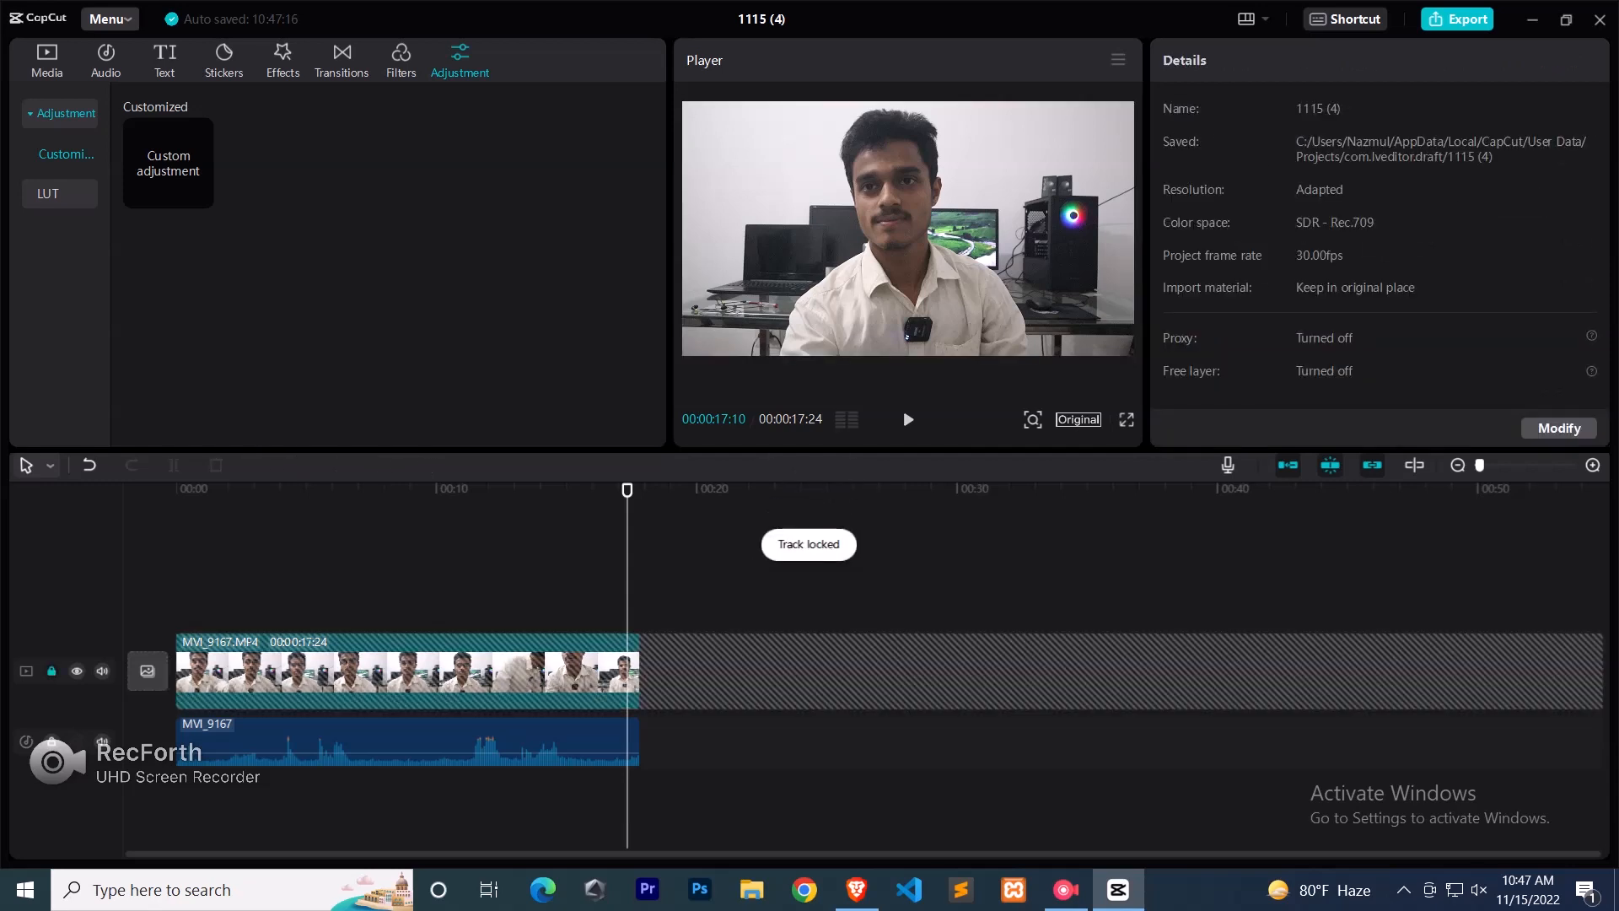
drag(627, 490, 416, 489)
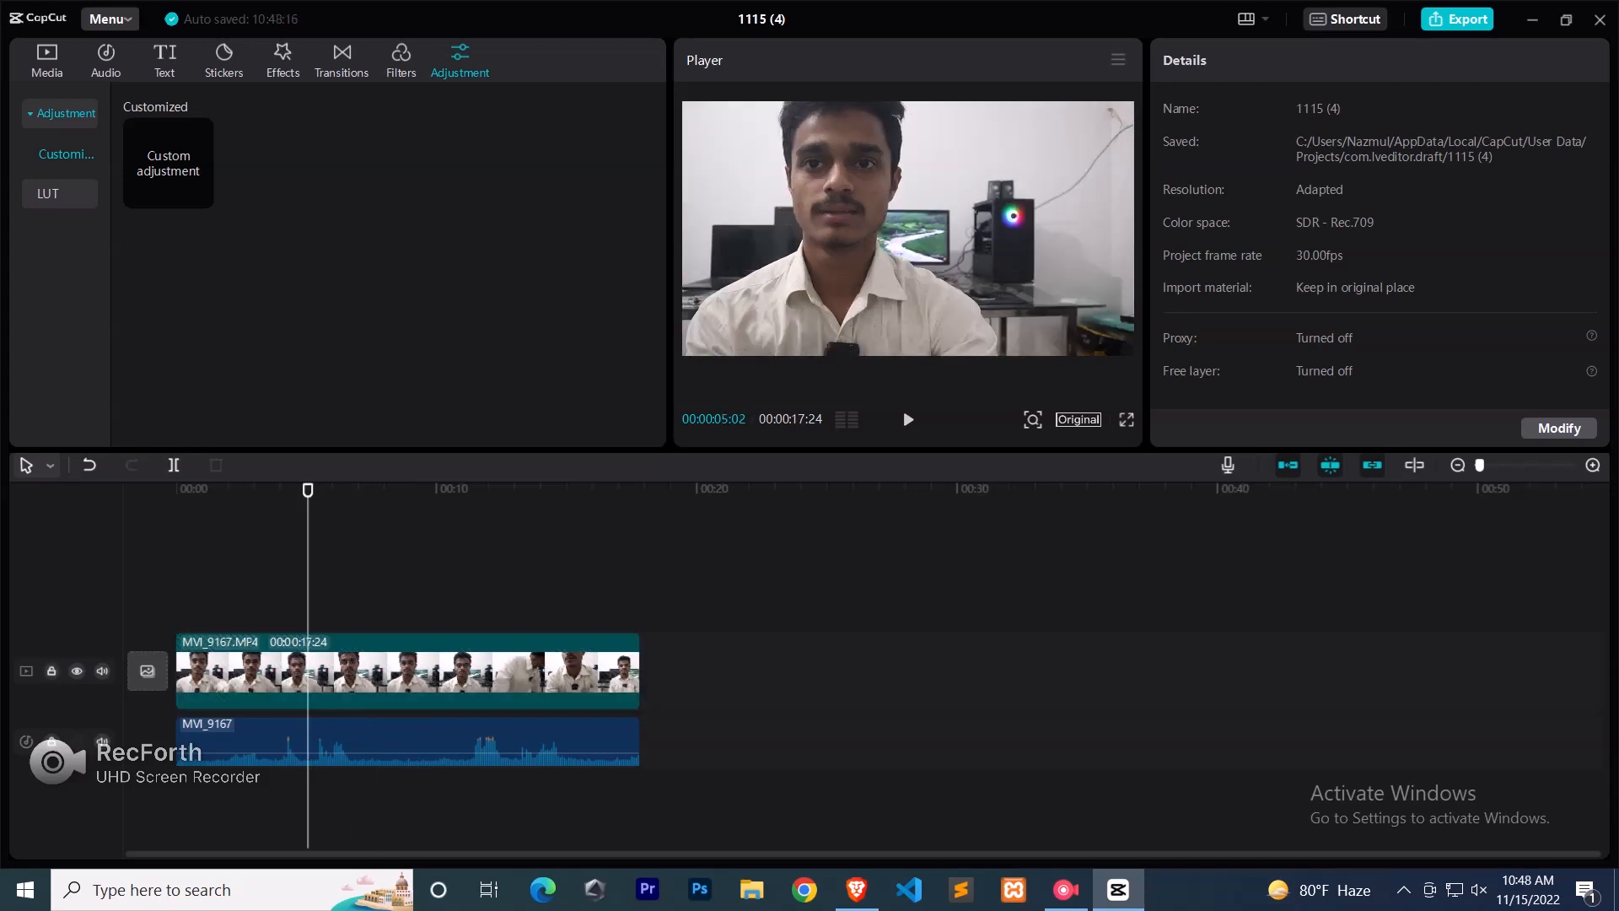
- Try the 2.35:1 and 4:3 aspect ratios for the project preview
click(1078, 419)
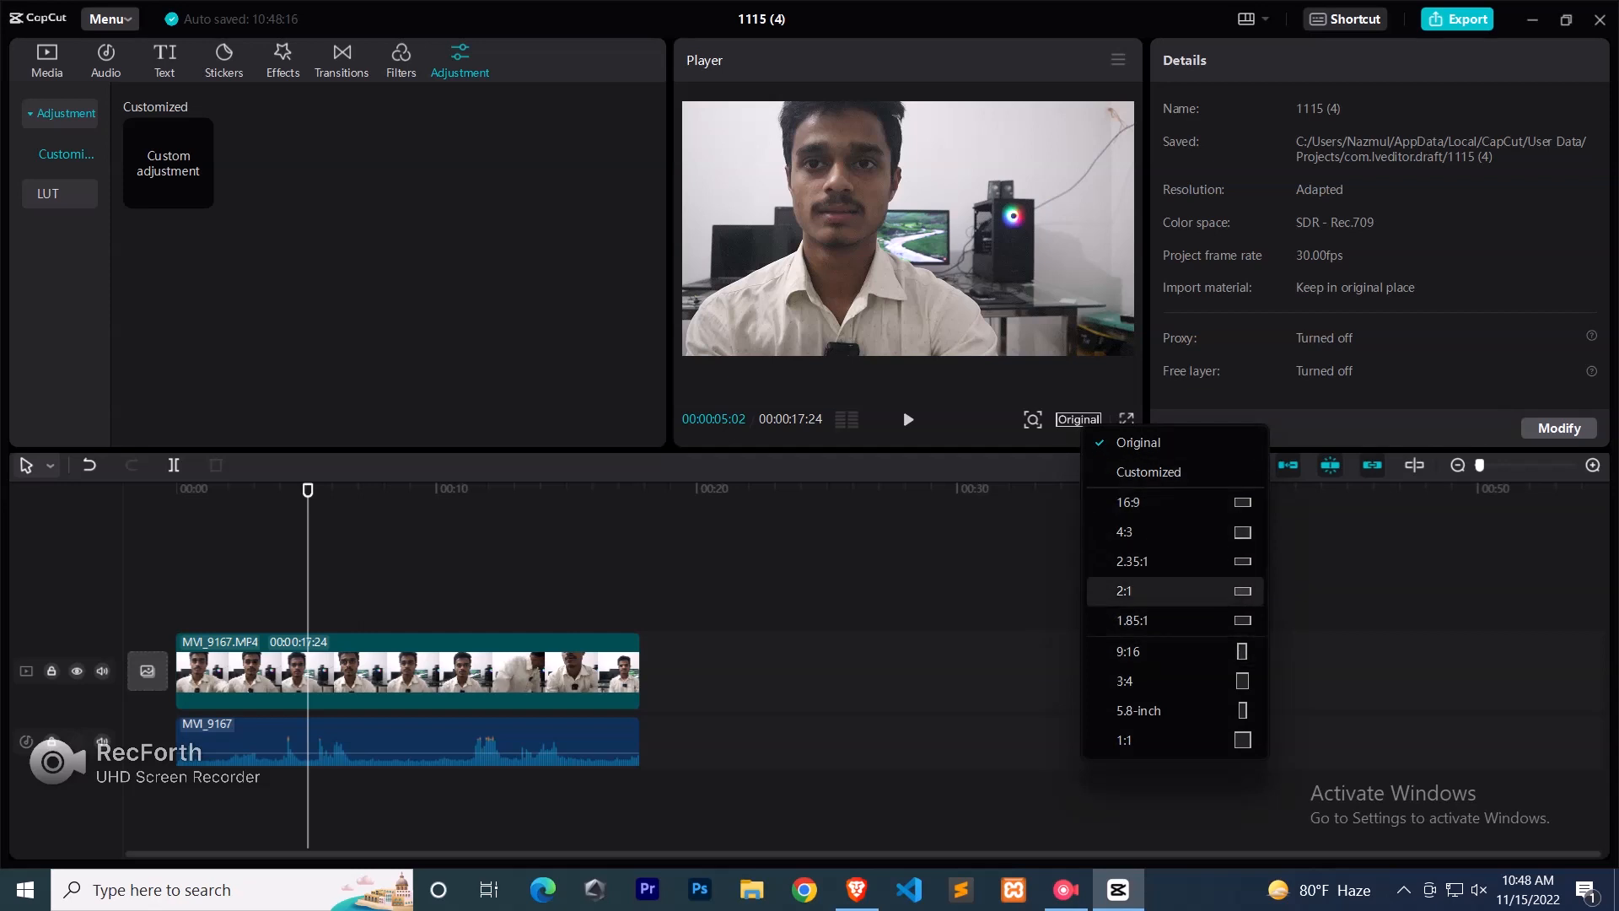
click(1132, 561)
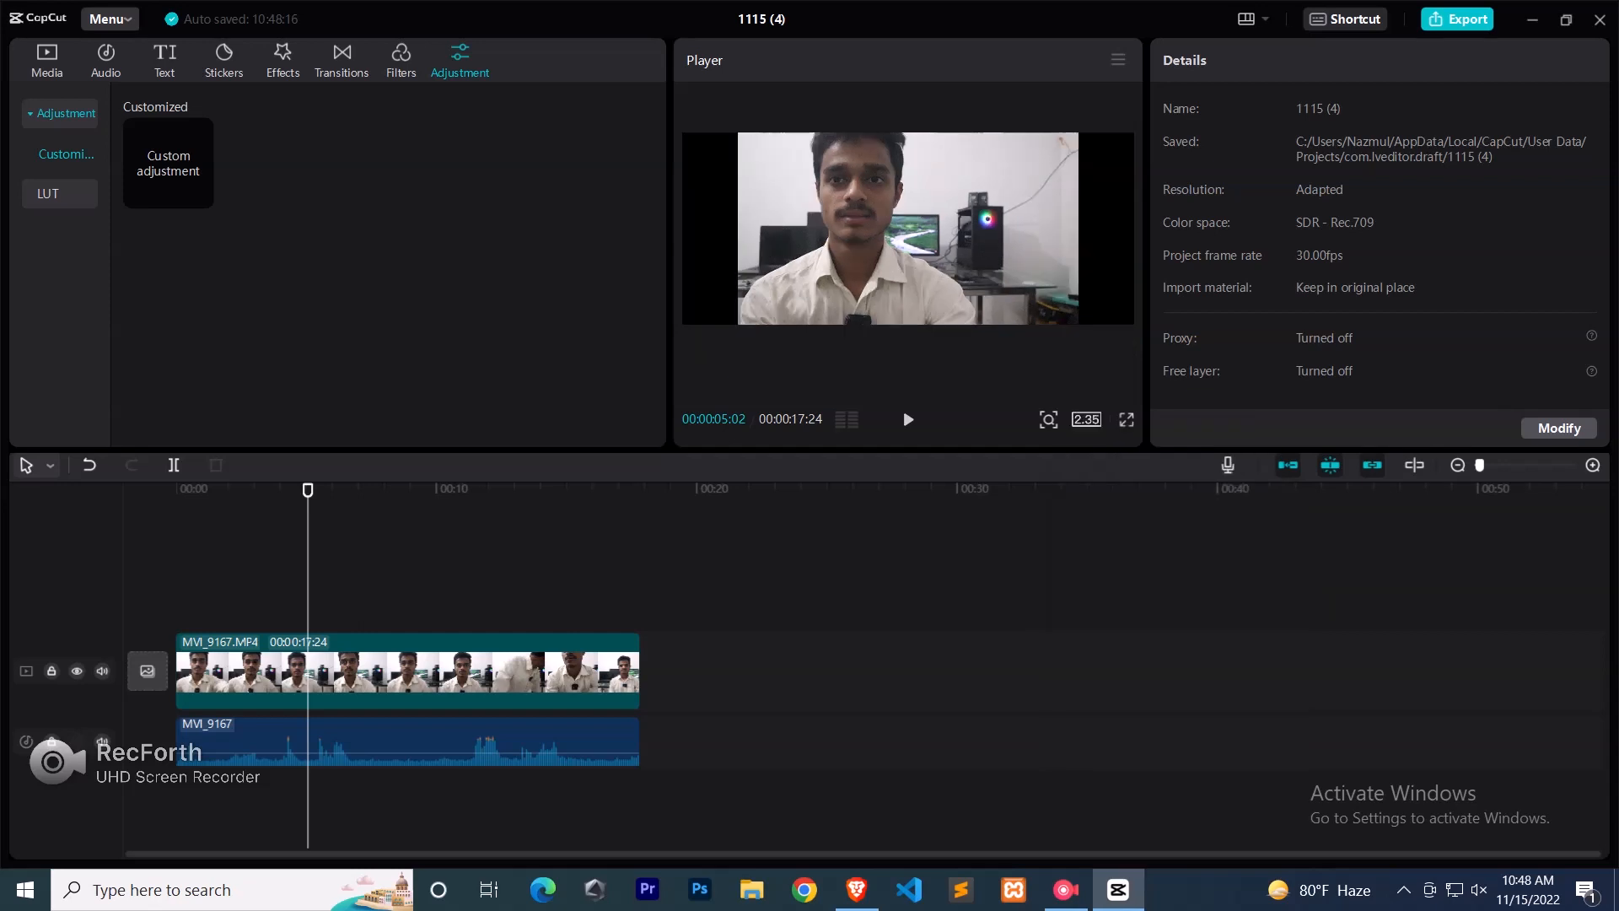
click(1086, 419)
click(1133, 528)
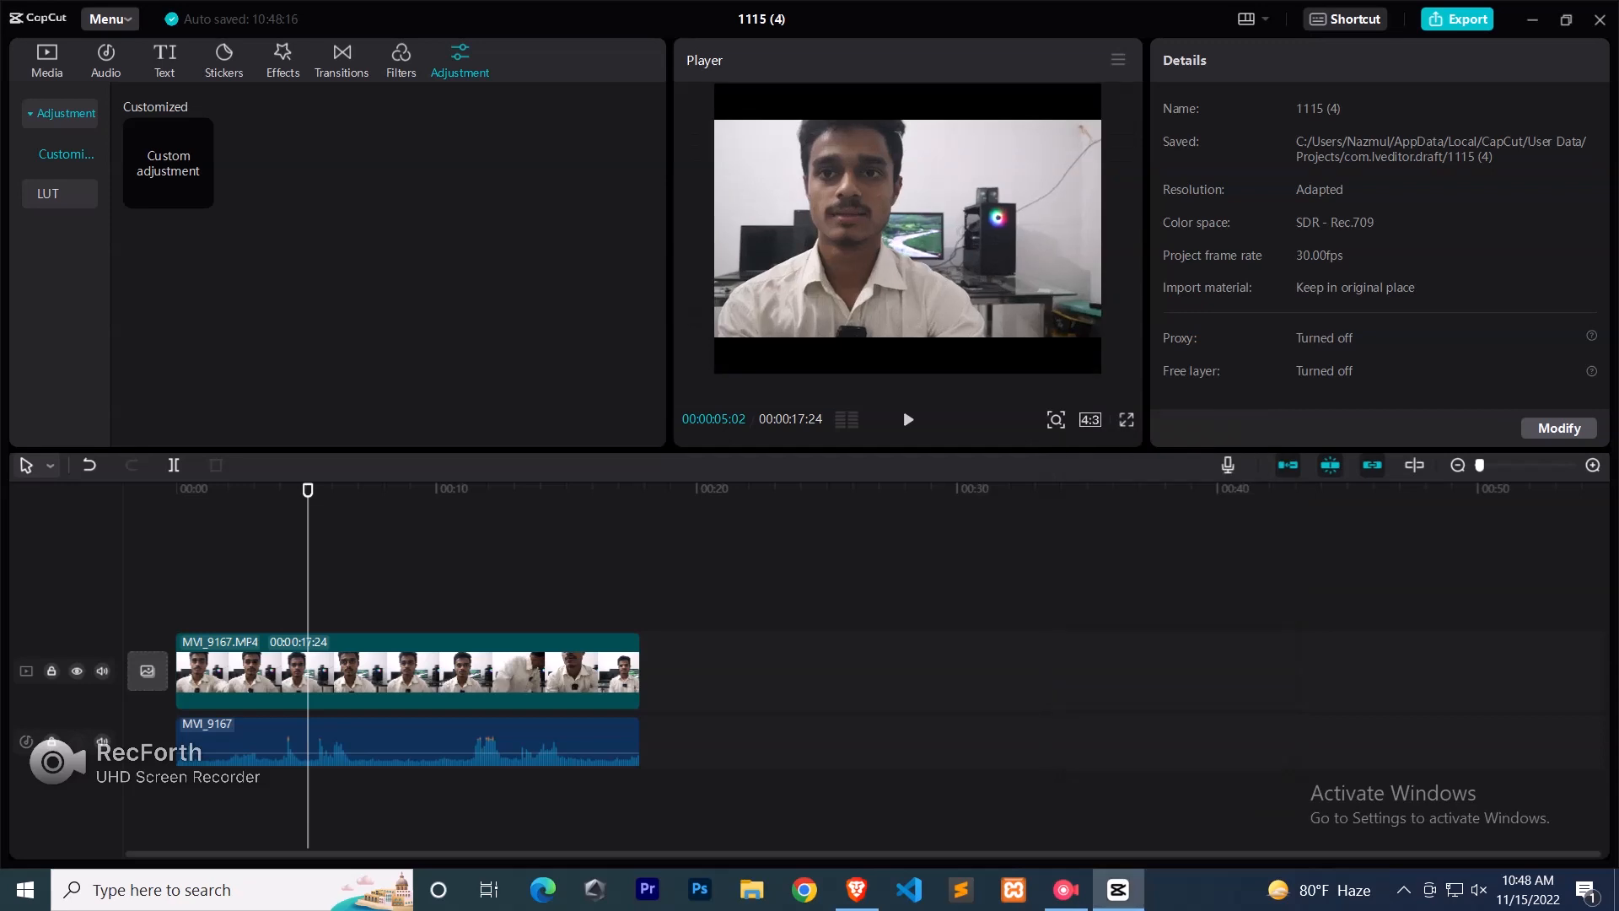
- Set the project's aspect ratio to 9:16, and return the playhead to the start of the timeline
click(1090, 419)
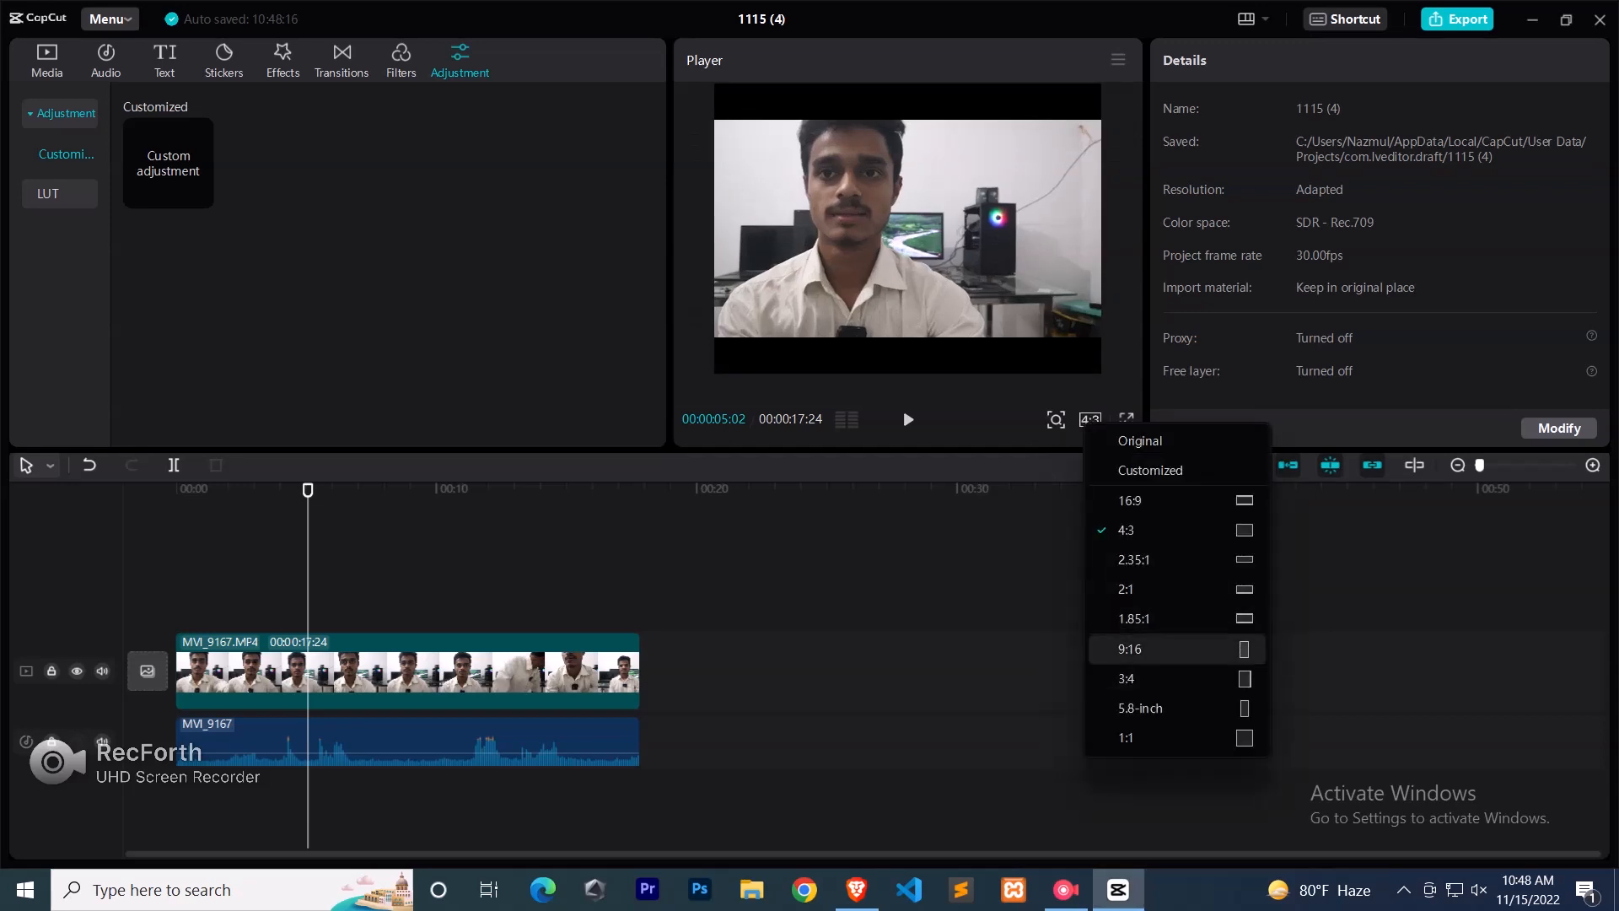
click(1130, 649)
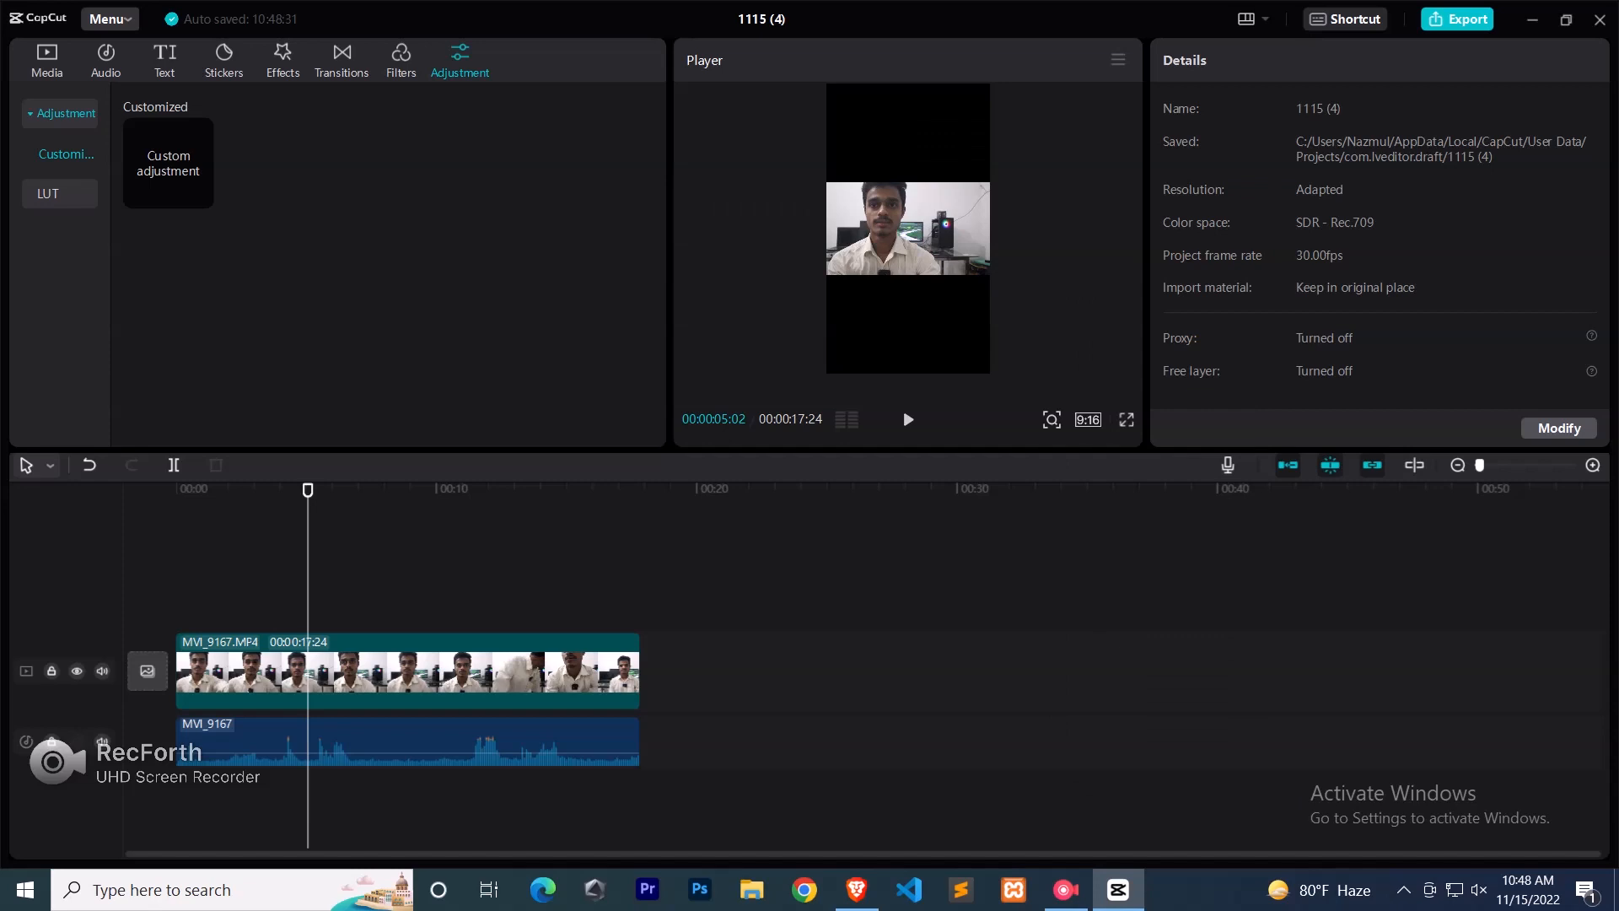
click(1088, 419)
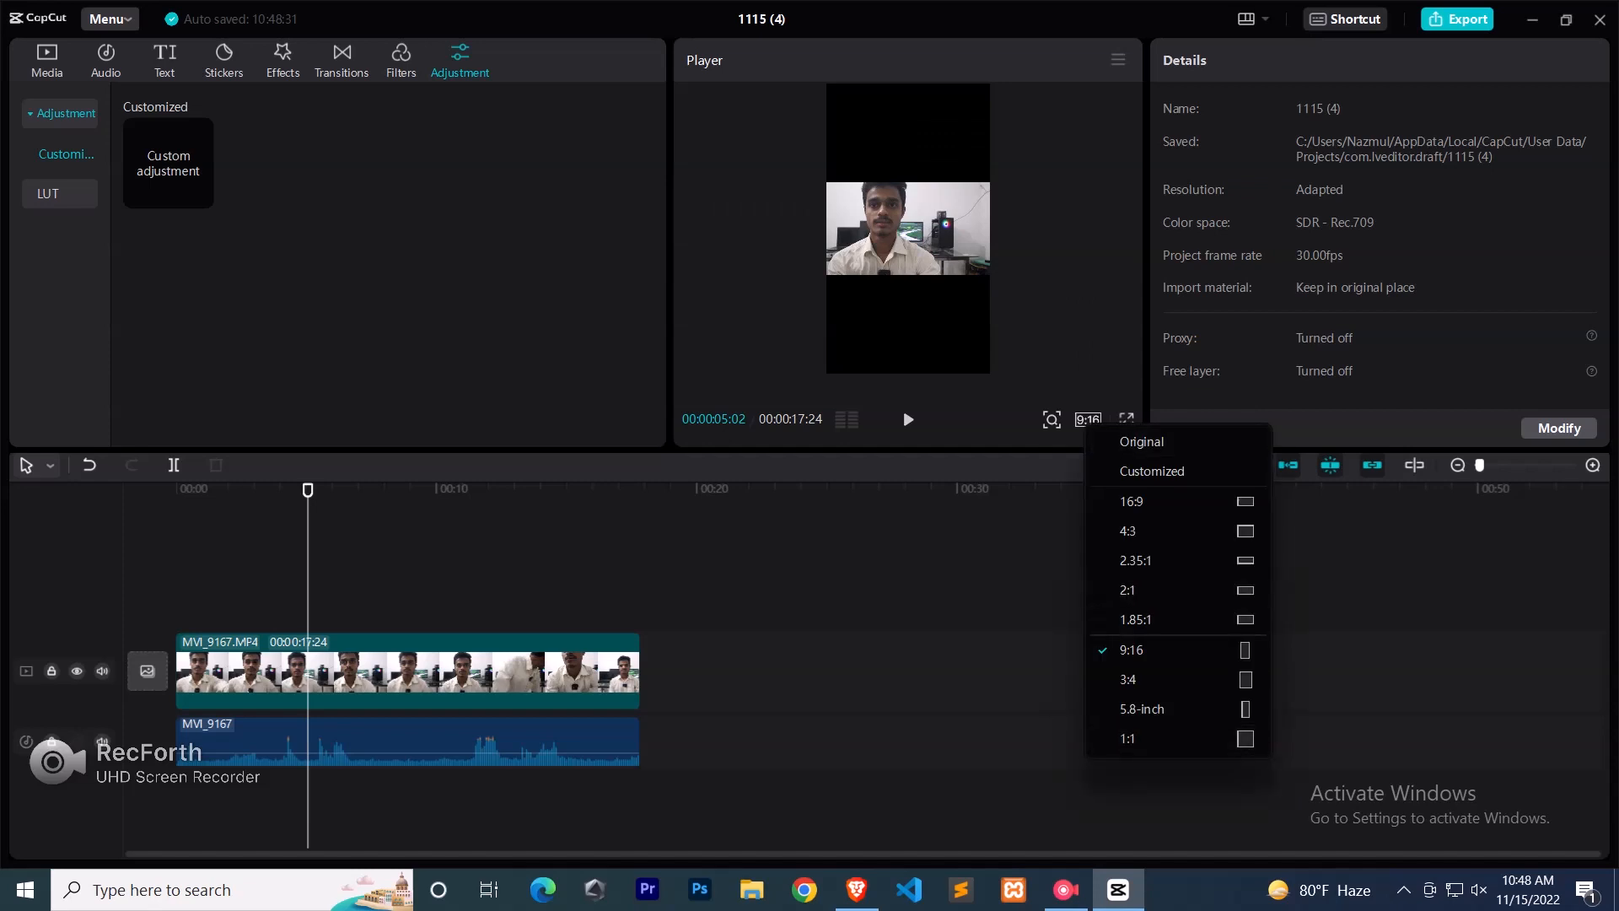
click(1142, 708)
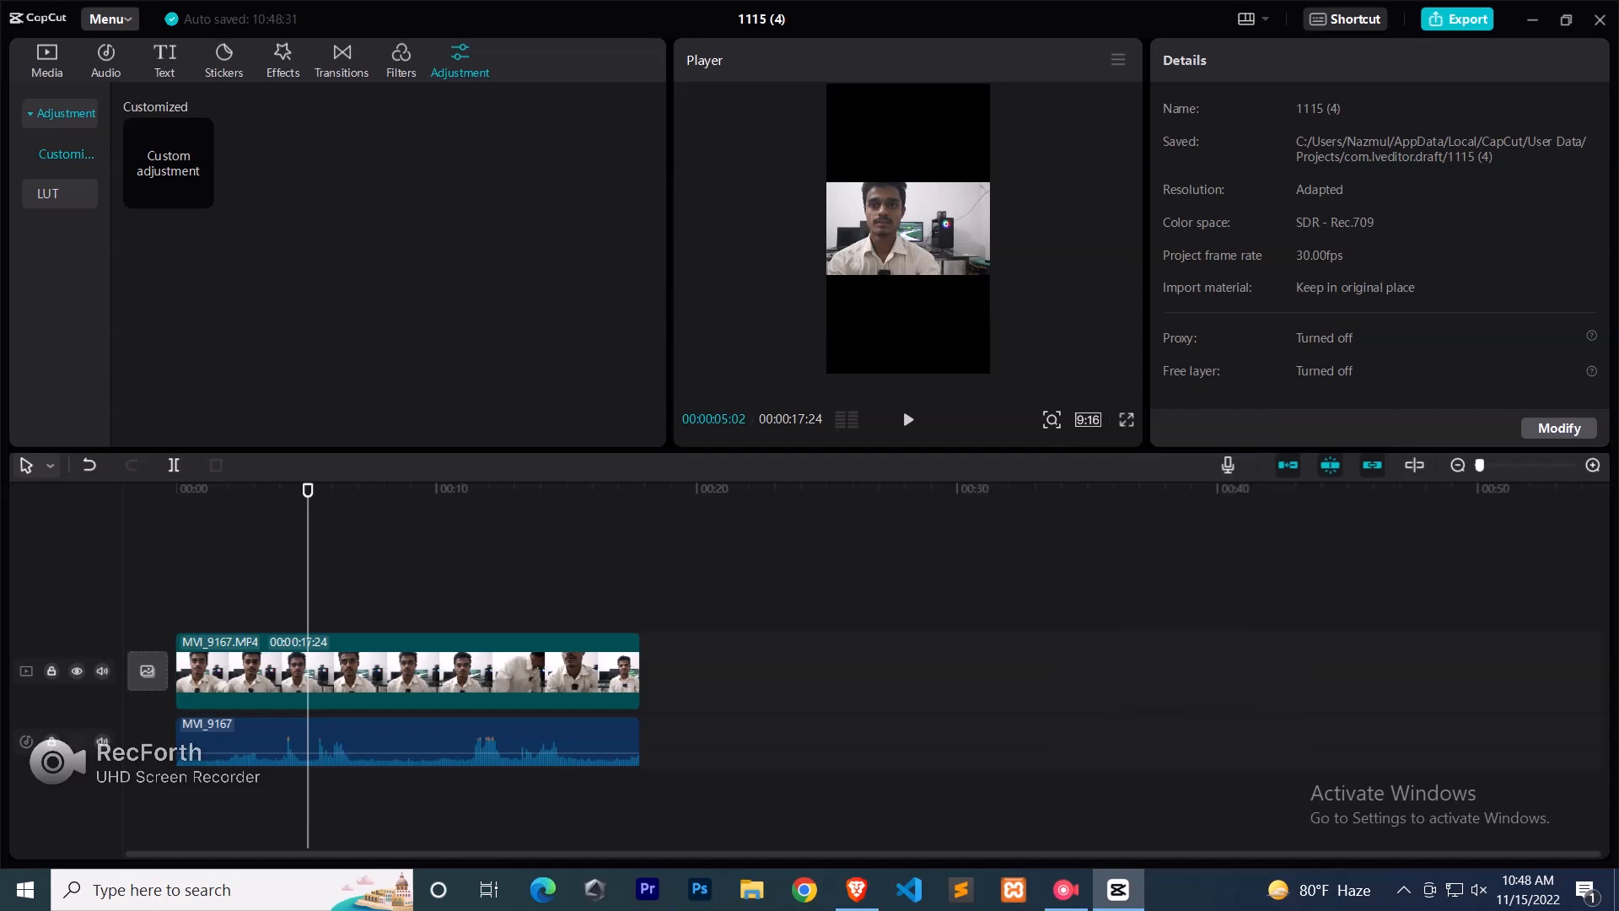
drag(308, 490, 176, 489)
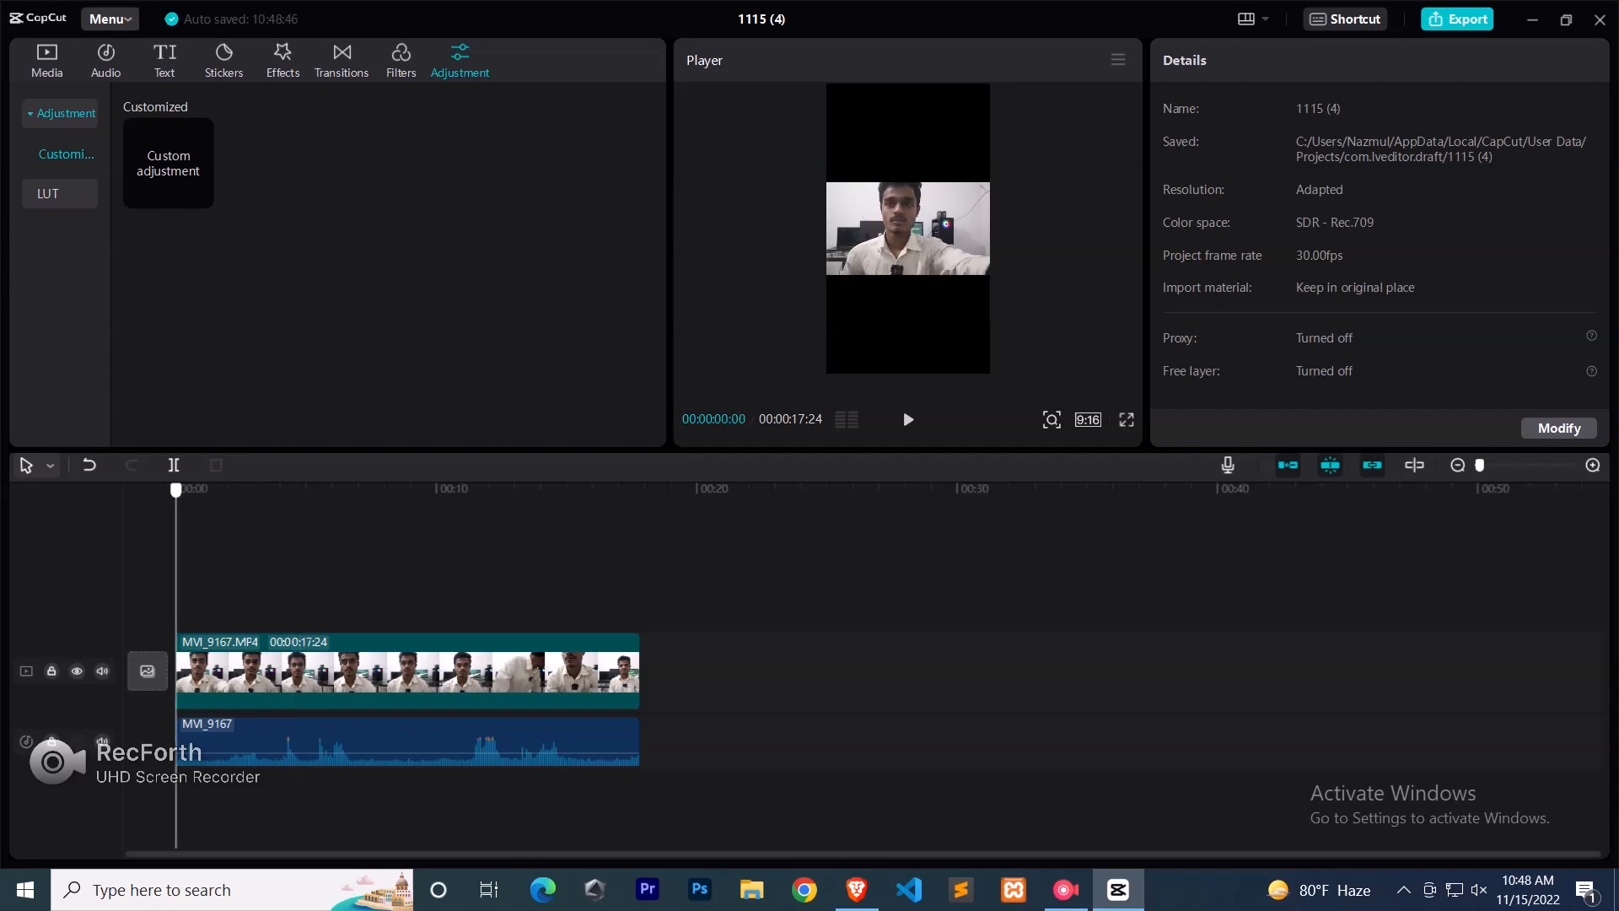